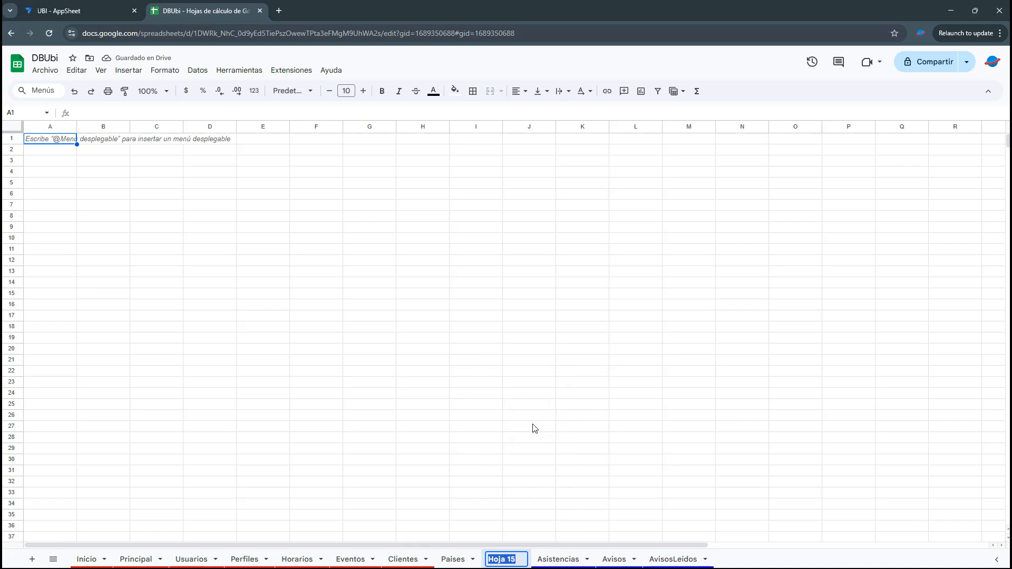
# - Confirm Ciudades as the new sheet's name, and add another sheet named Zonas after it
pyautogui.press('Return')
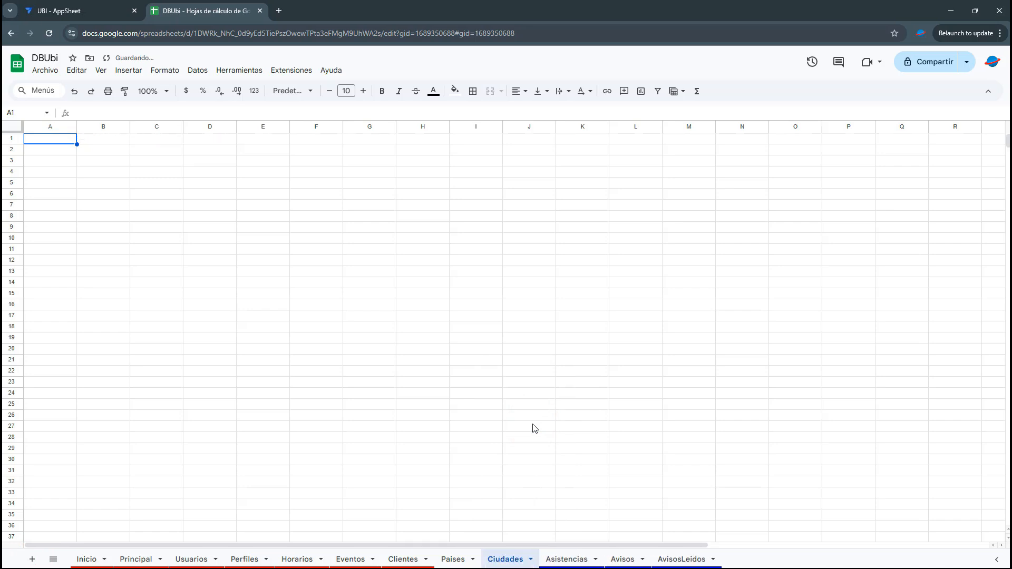
pyautogui.click(32, 559)
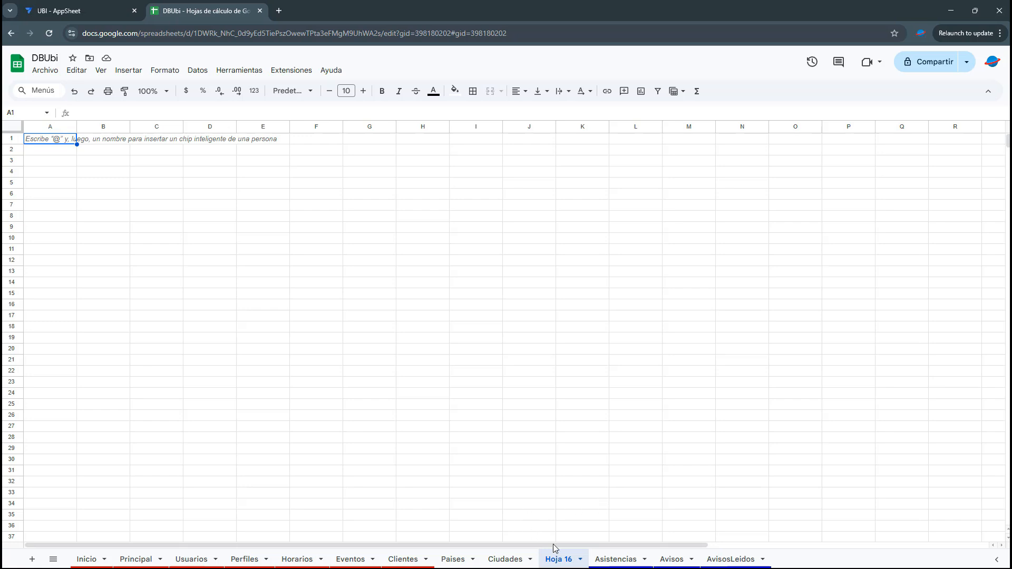
pyautogui.rightClick(554, 559)
pyautogui.click(599, 431)
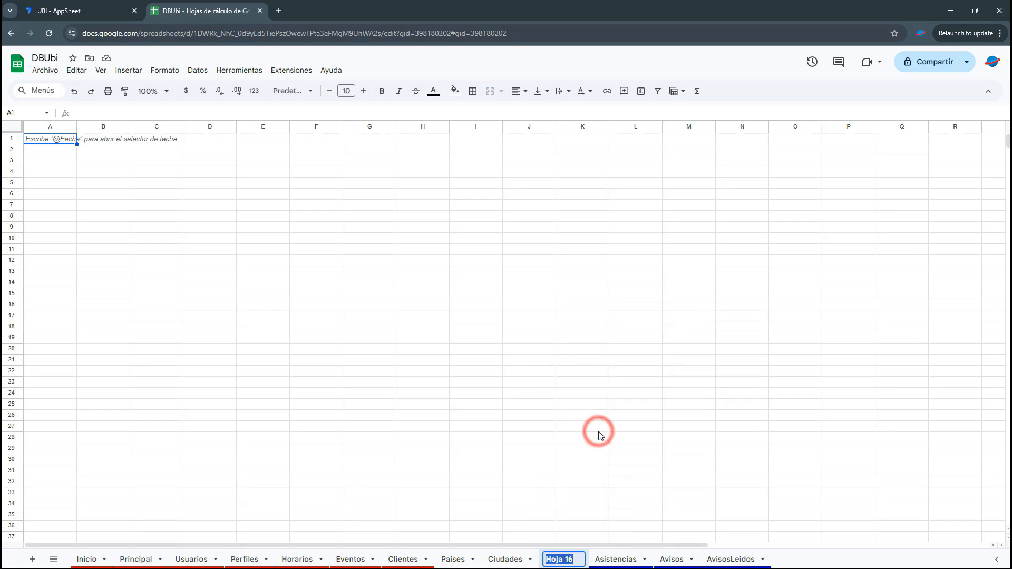
pyautogui.write('Zonas')
pyautogui.press('Return')
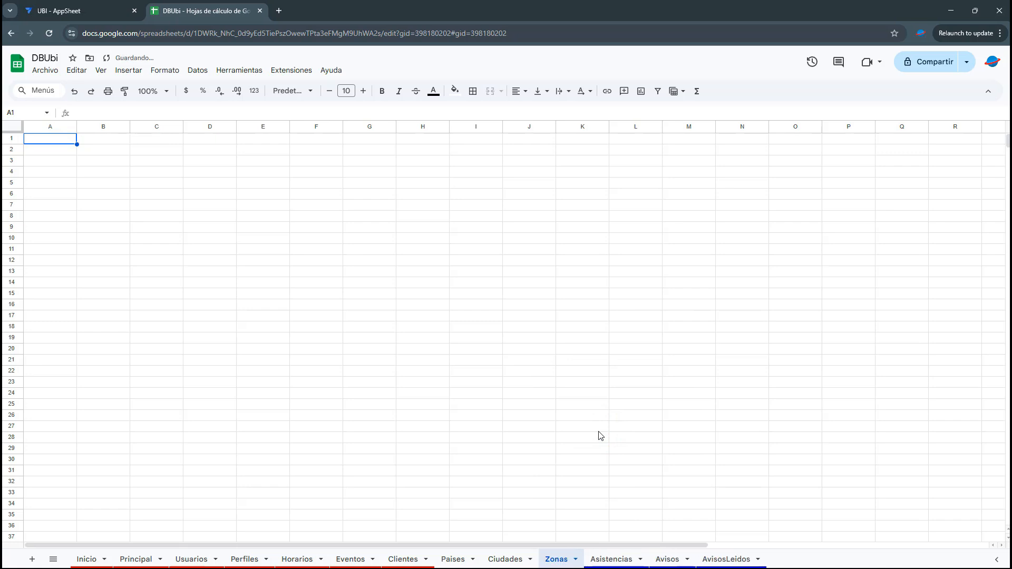
# - Add a new sheet after Zonas and rename it Tiendas
pyautogui.click(32, 559)
pyautogui.rightClick(615, 560)
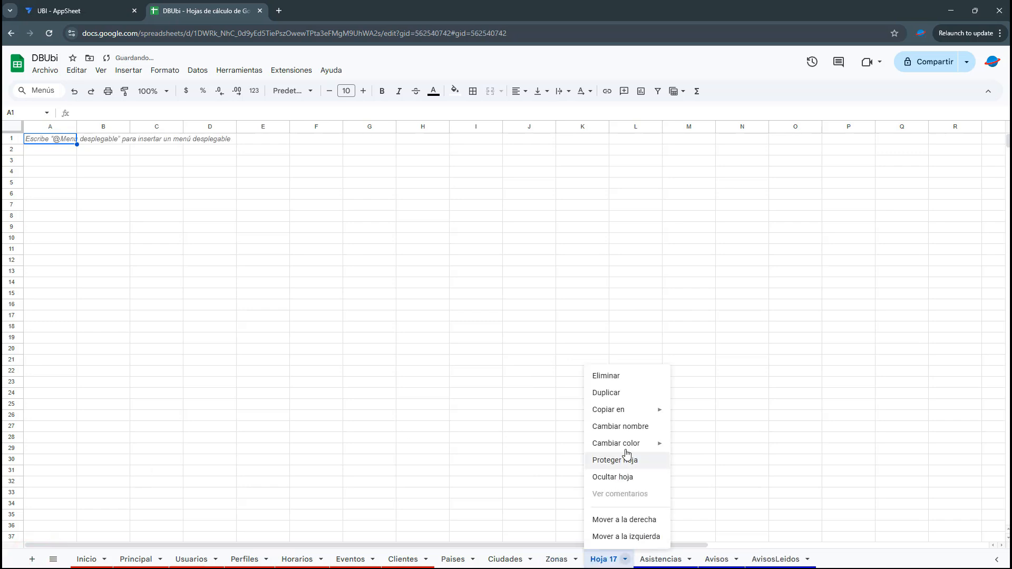
pyautogui.click(635, 427)
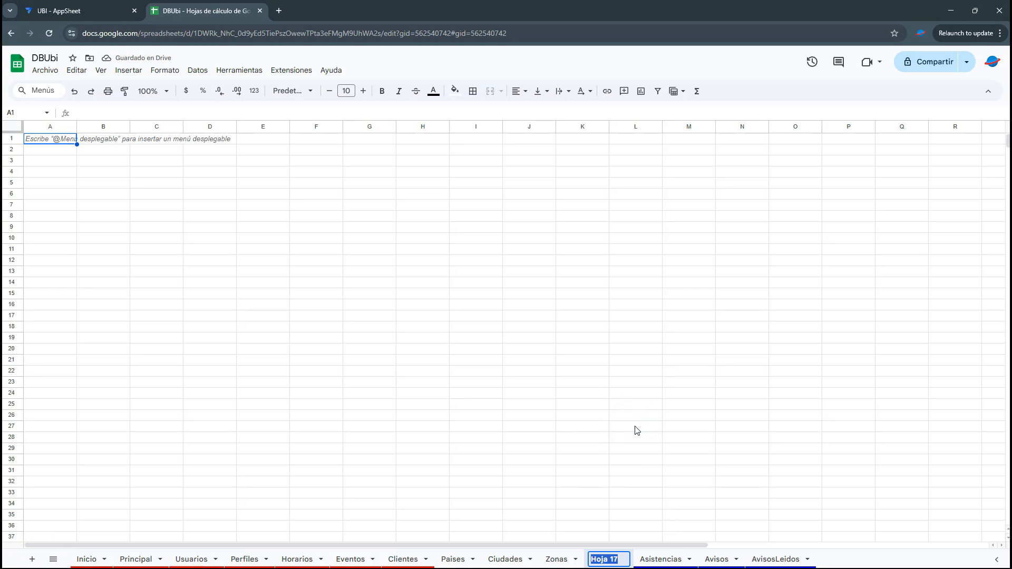
pyautogui.write('Tiendas')
pyautogui.press('Return')
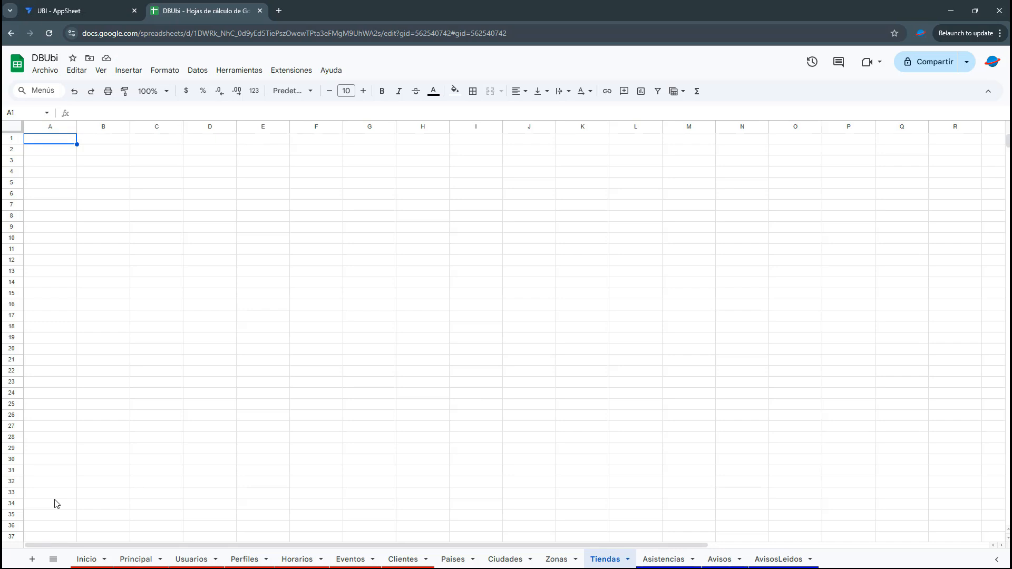
# - Add a new sheet after Tiendas and rename it FormatoTiendas
pyautogui.click(32, 559)
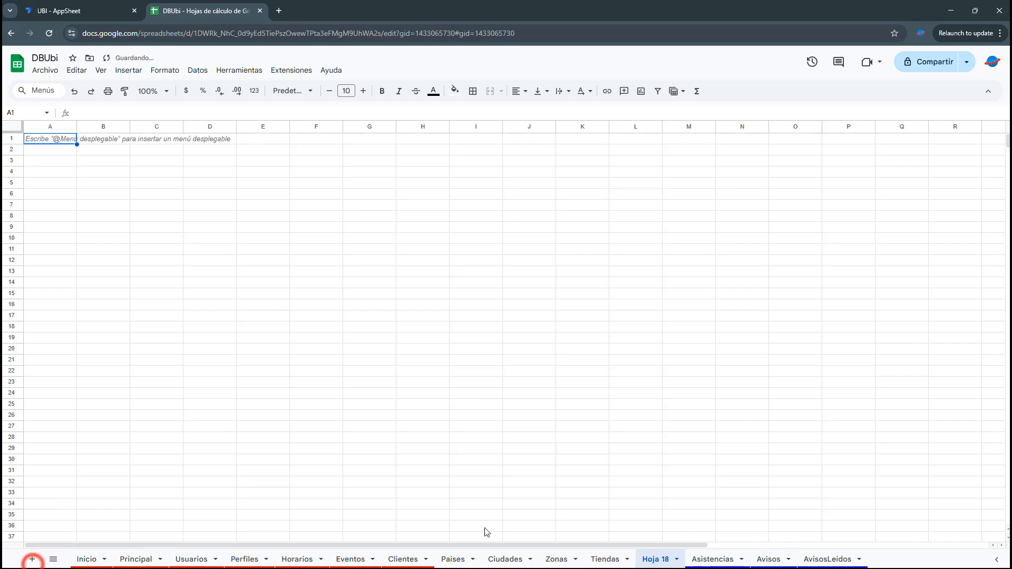
pyautogui.click(676, 559)
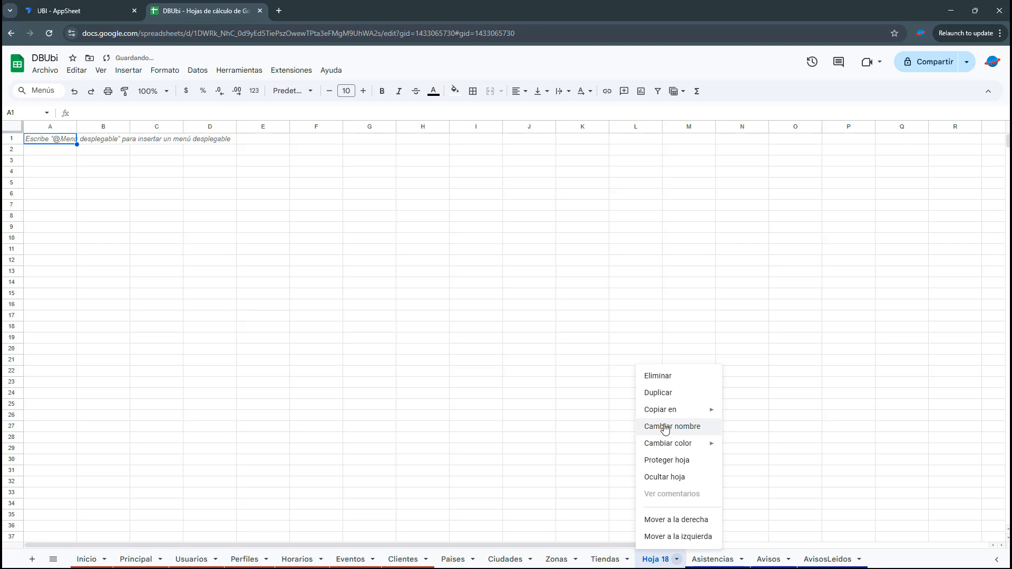
pyautogui.click(665, 426)
pyautogui.write('F')
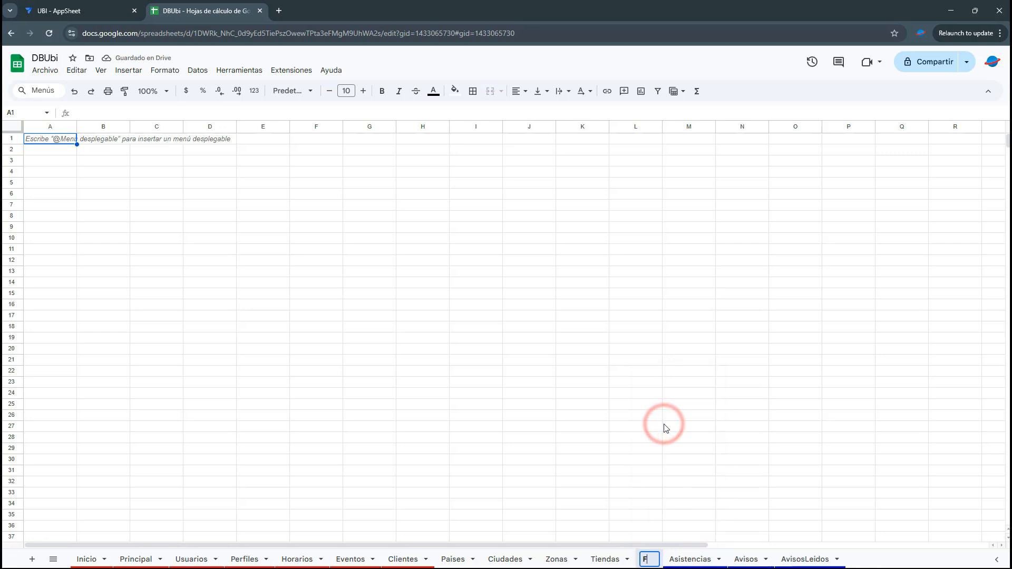
pyautogui.write('ormatoTiendas')
pyautogui.press('Return')
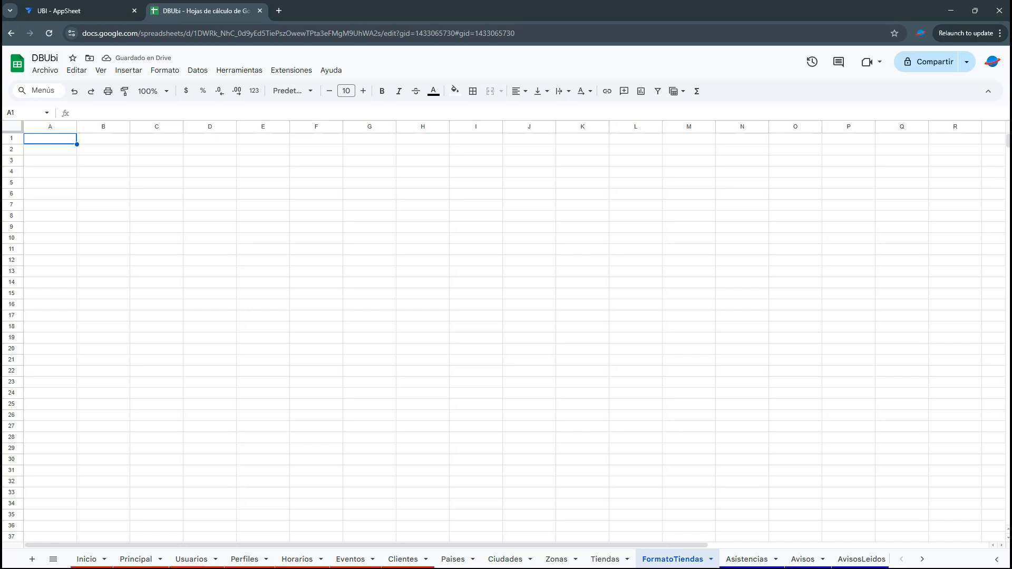
# - In the Paises sheet, enter the column headers PaisID in A1 and PaisNombre in B1
pyautogui.click(452, 559)
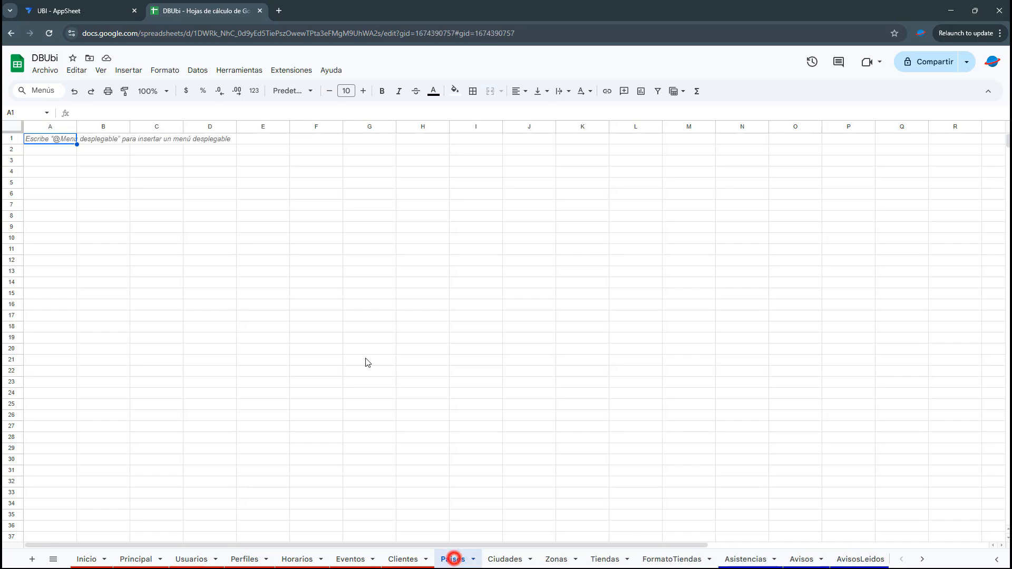
pyautogui.click(63, 143)
pyautogui.write('PaisOID')
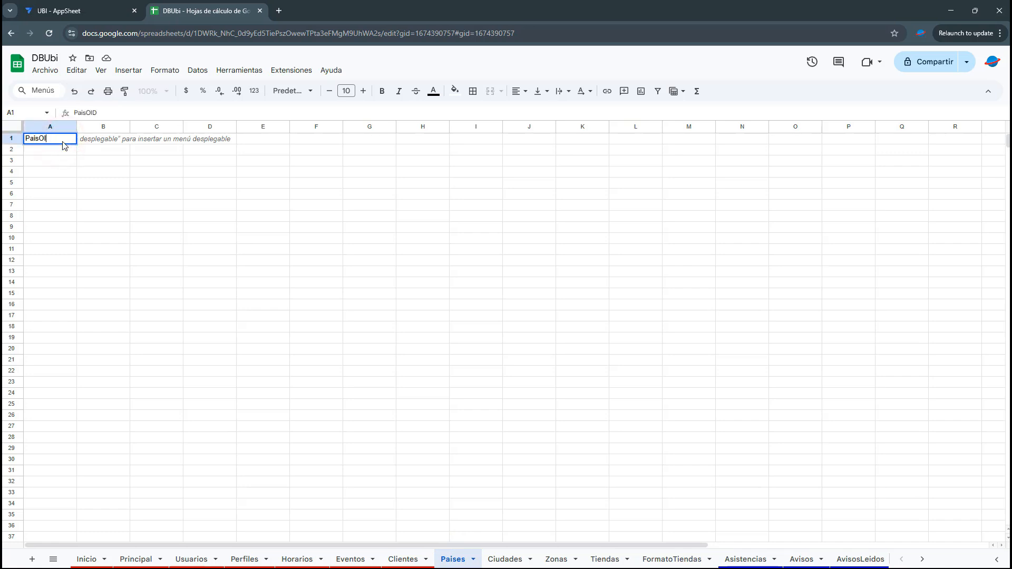
pyautogui.write('ID')
pyautogui.press('Tab')
pyautogui.write('PaisM')
pyautogui.press('BackSpace')
pyautogui.write('Nombre')
pyautogui.press('Return')
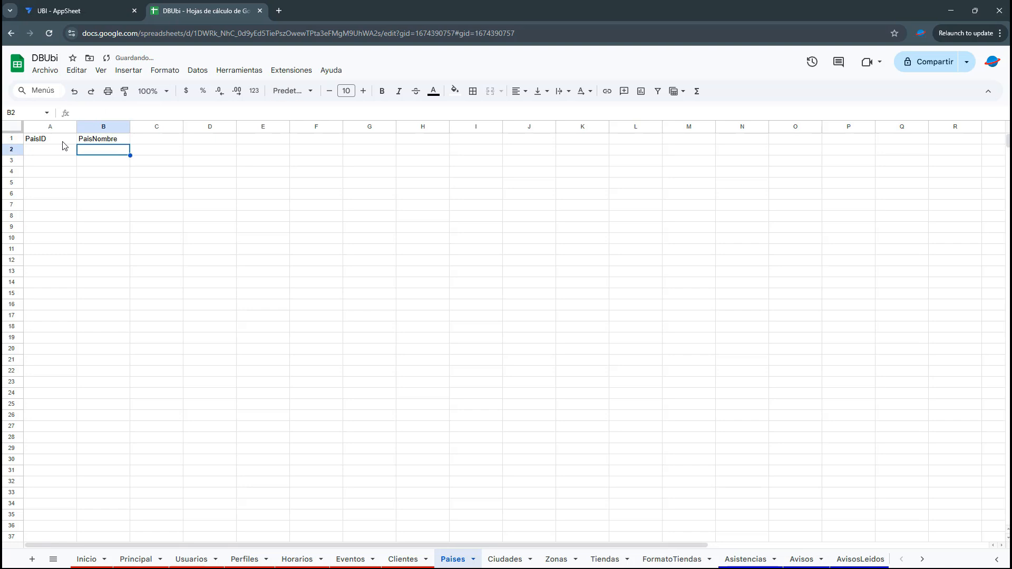
# - In the Ciudades sheet, enter the headers CiudadID, CiudadNombre and PaisID in cells A1 to C1
pyautogui.click(505, 559)
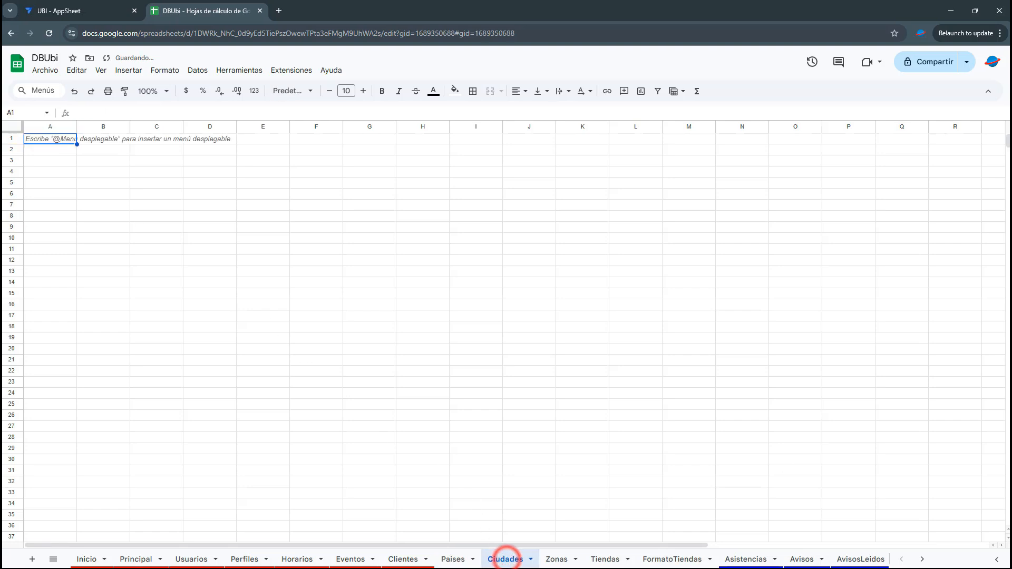
pyautogui.click(41, 139)
pyautogui.write('CiudadID')
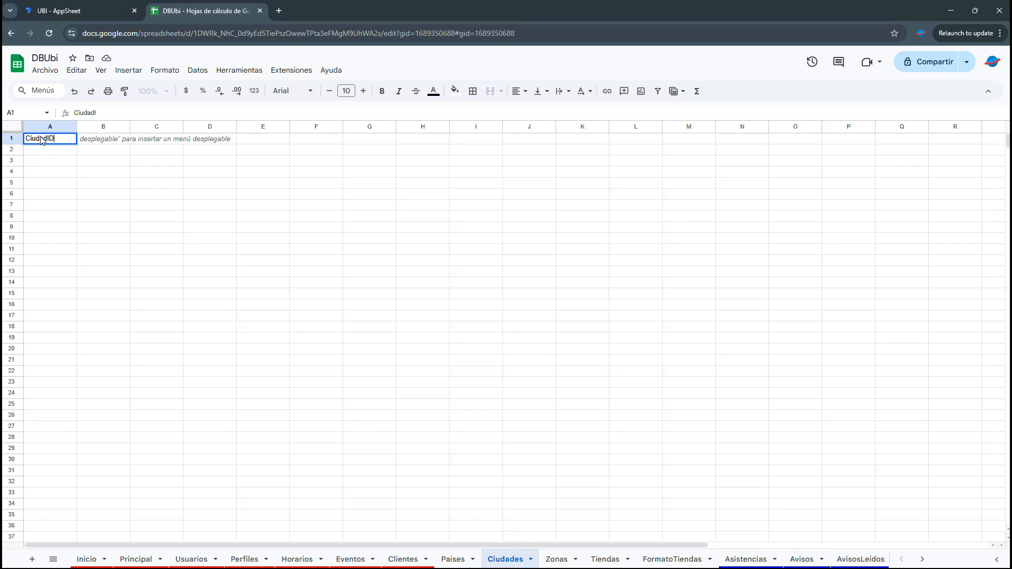
pyautogui.press('Tab')
pyautogui.write('C')
pyautogui.write('iudadNMo')
pyautogui.write('om')
pyautogui.press('Tab')
pyautogui.write('P')
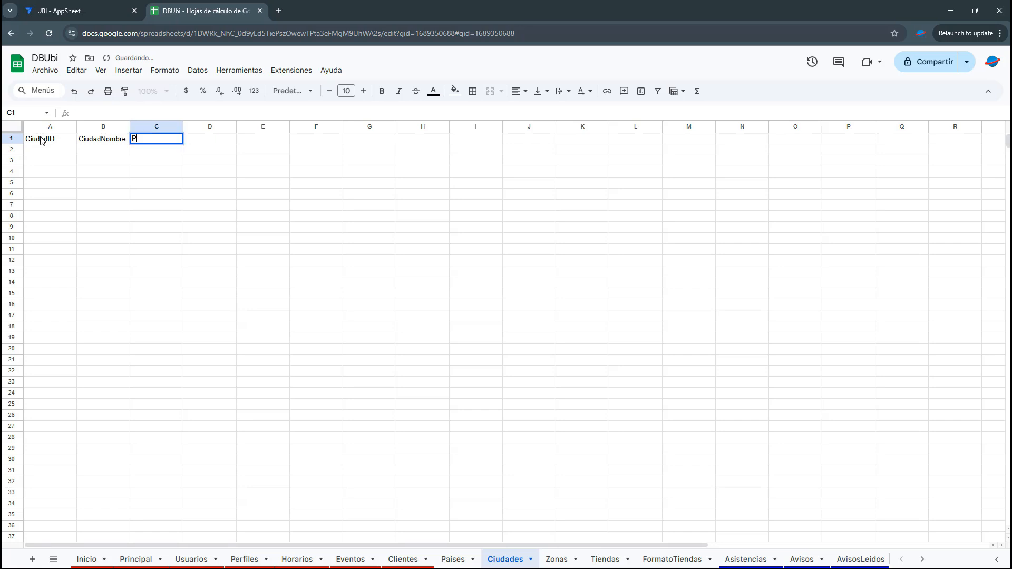
pyautogui.write('aisID')
pyautogui.click(235, 173)
# - In the Zonas sheet, enter the headers ZonaID, ZonaNombre and CiudadUD in cells A1 to C1
pyautogui.click(558, 559)
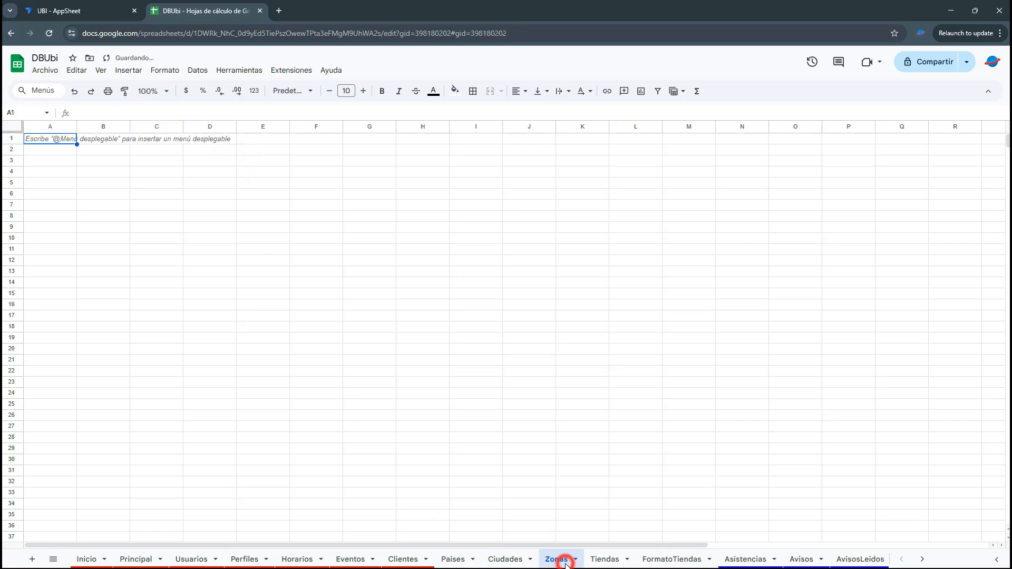
pyautogui.click(72, 144)
pyautogui.write('ZonaID')
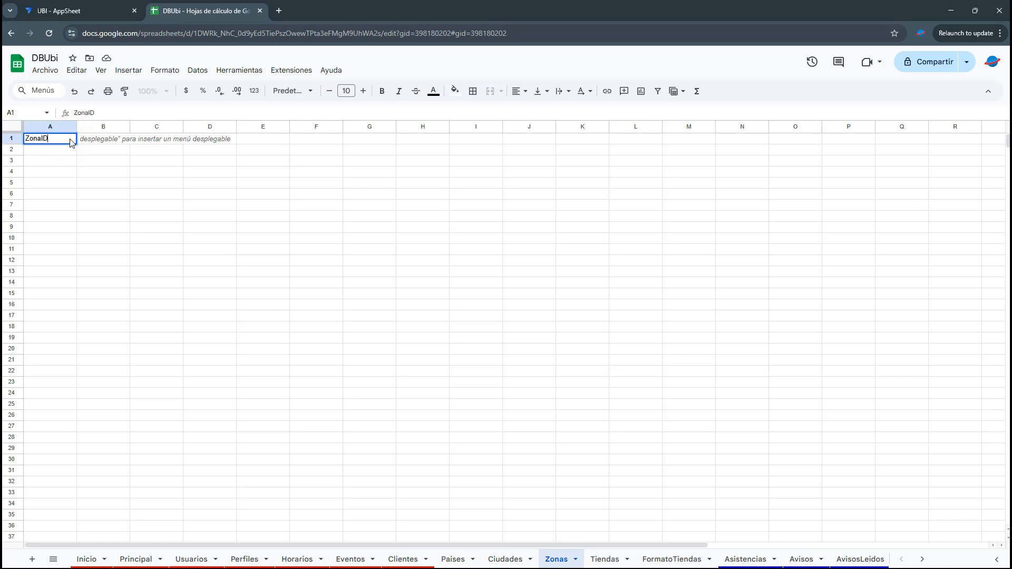
pyautogui.press('Tab')
pyautogui.write('Ciudad')
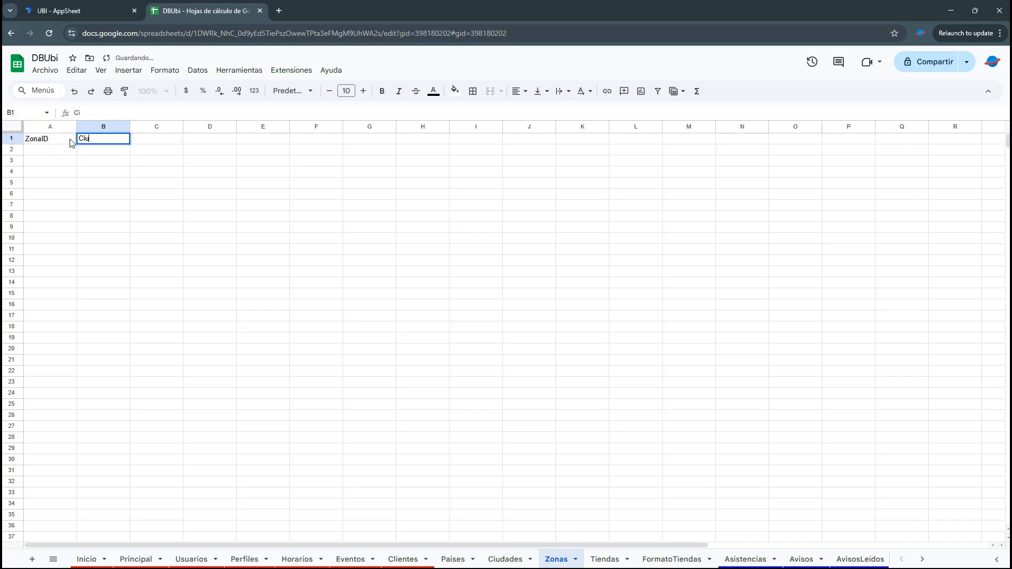
pyautogui.press('BackSpace')
pyautogui.press('BackSpace')
pyautogui.press('BackSpace')
pyautogui.write('ZonaNombre')
pyautogui.press('Tab')
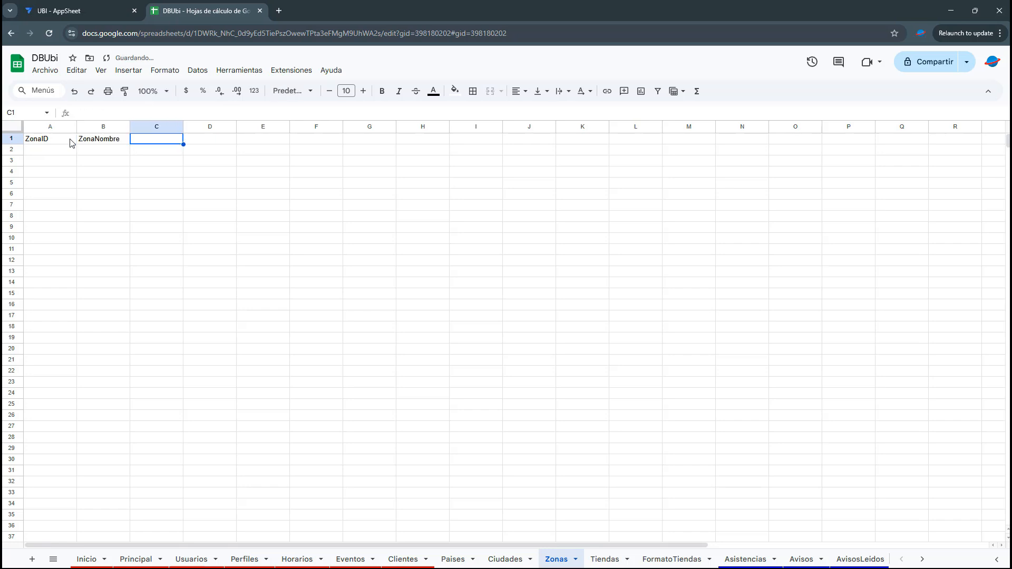
pyautogui.write('CiudadUD')
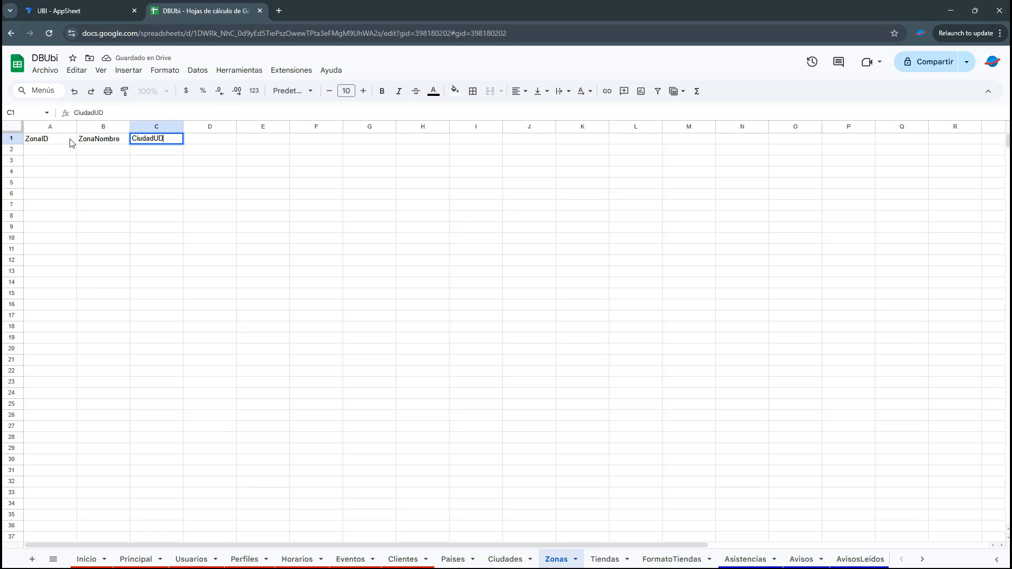
pyautogui.press('Tab')
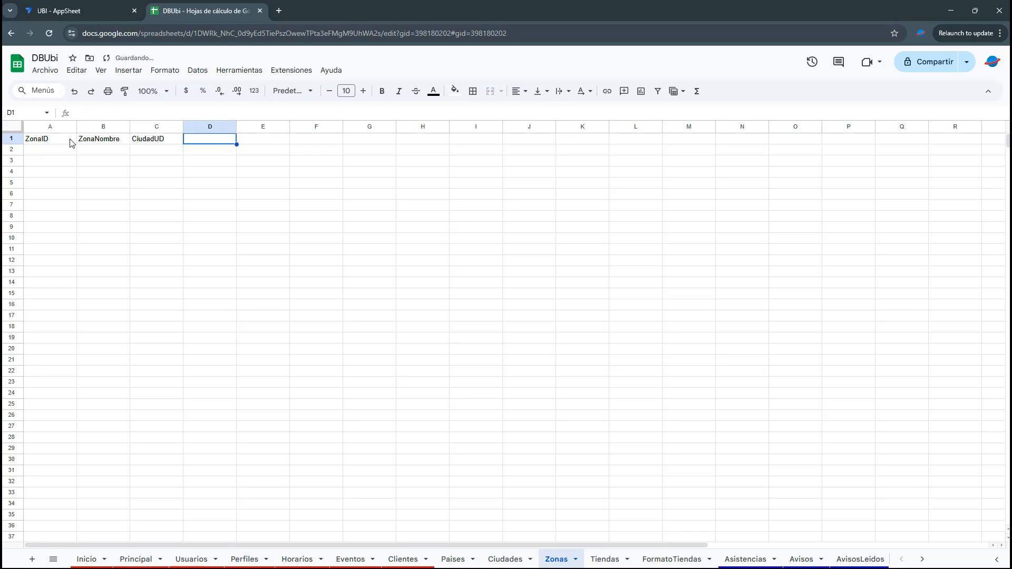
# - In the Tiendas sheet, enter the headers TiendaID in A1 and TiendaNombre in B1
pyautogui.click(605, 558)
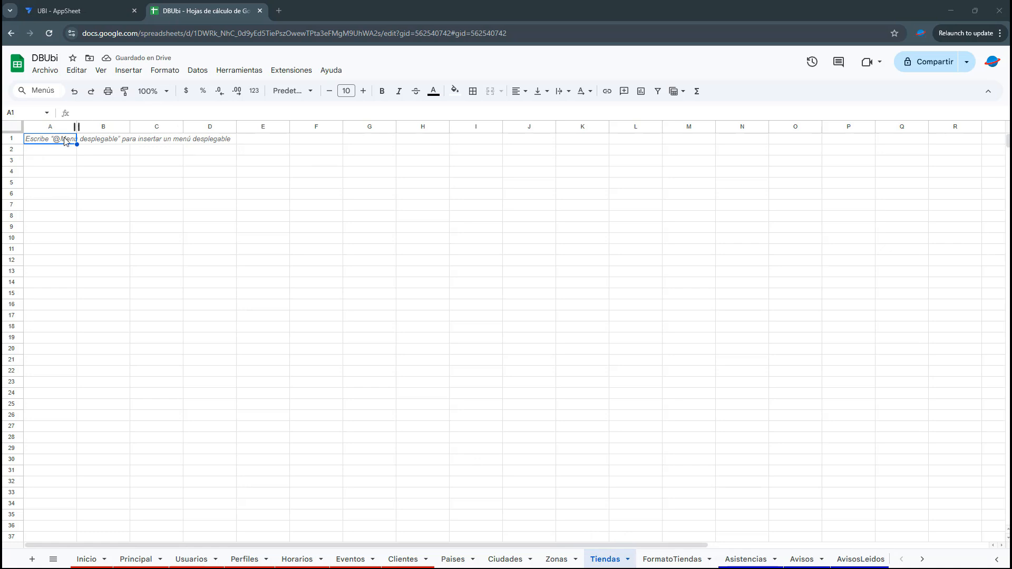
pyautogui.click(56, 138)
pyautogui.write('TiendaID')
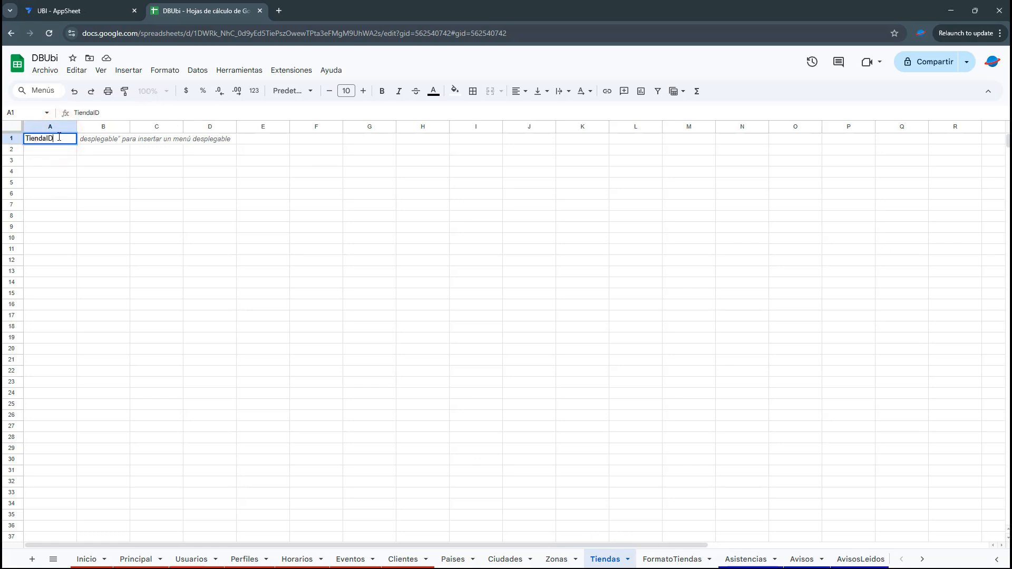
pyautogui.press('Tab')
pyautogui.write('Tien')
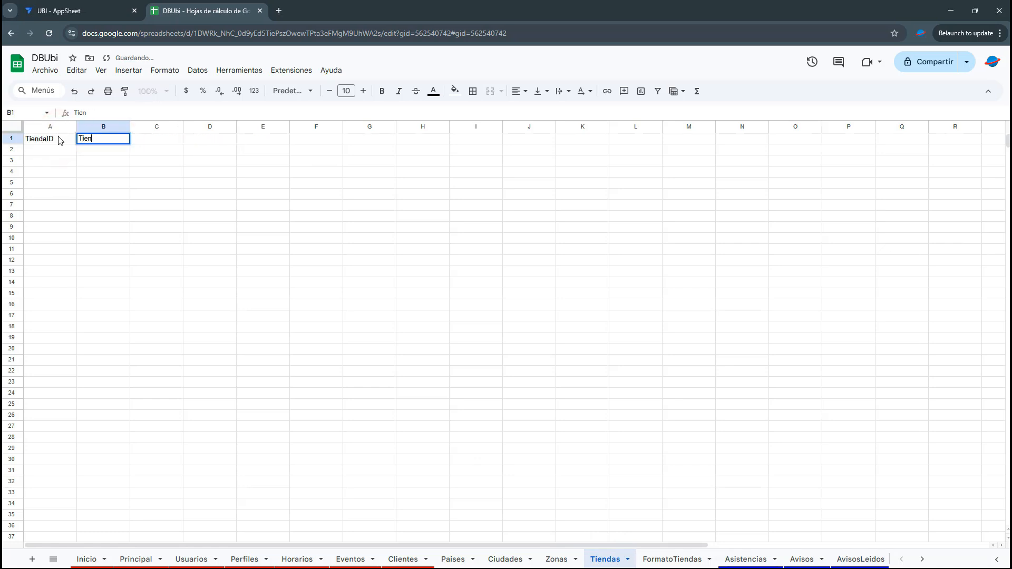
pyautogui.write('daNombre')
pyautogui.press('Tab')
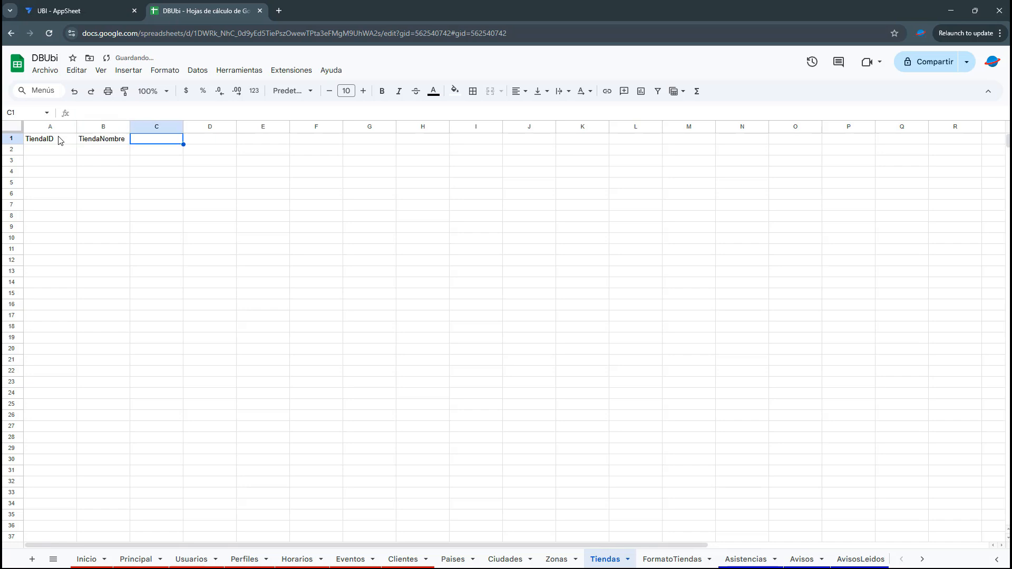
# - Enter the headers TiendaUbicacion, TiendaImagen and TiendaTelefono in cells C1 to E1 of the Tiendas sheet
pyautogui.write('TiendaUbicacion')
pyautogui.press('Tab')
pyautogui.write('TiendaImage')
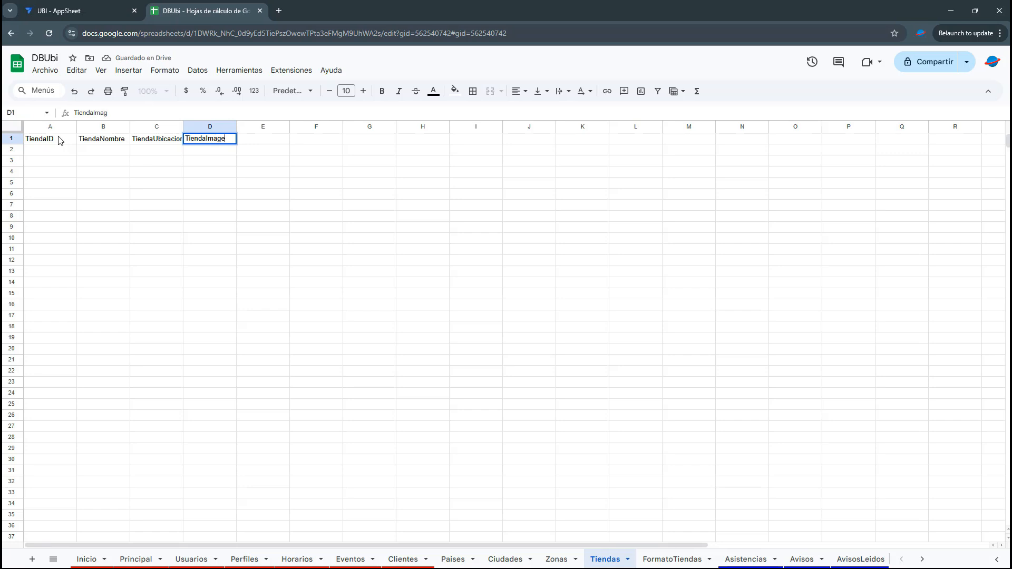
pyautogui.press('Tab')
pyautogui.write('TY')
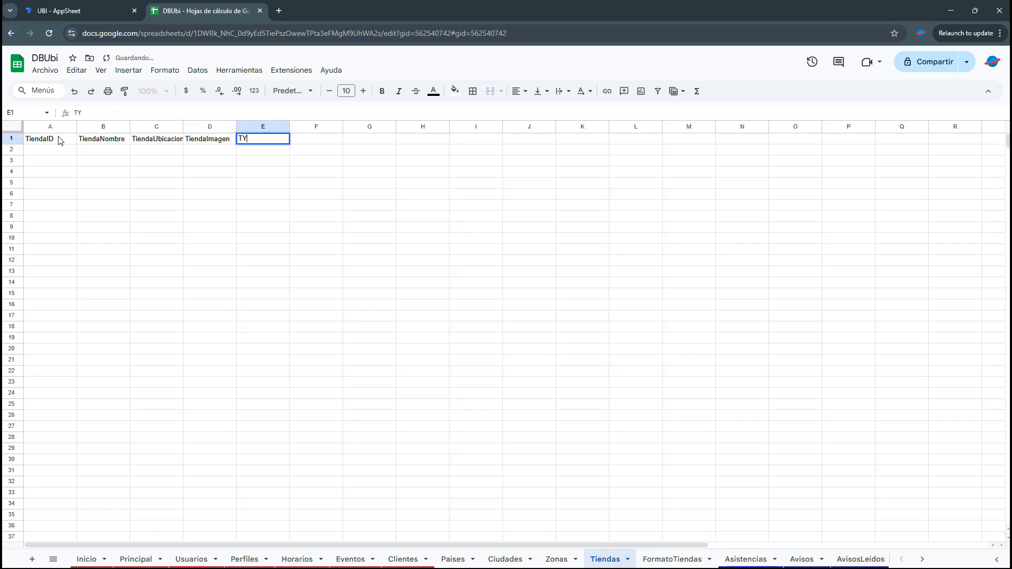
pyautogui.write('iendaTelefono')
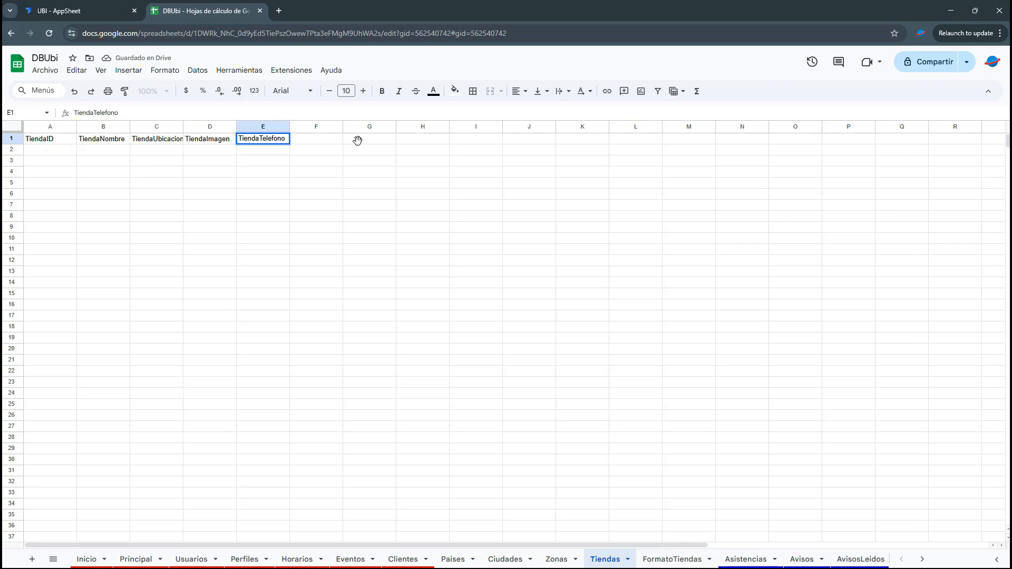
pyautogui.click(365, 160)
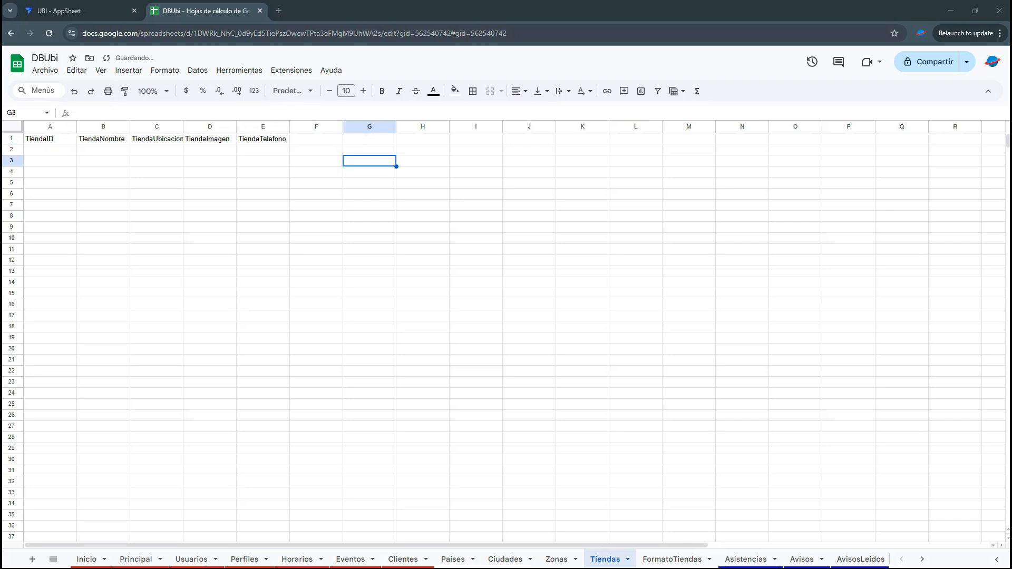
# - Enter the headers FormatoID in F1 and ZonaID in G1 of the Tiendas sheet
pyautogui.click(296, 139)
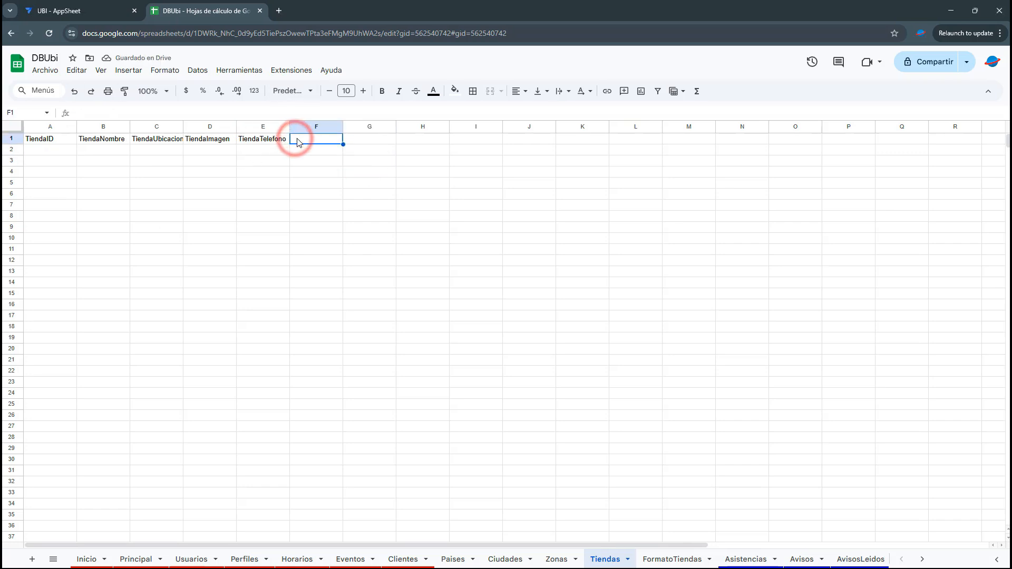
pyautogui.write('FormatoID')
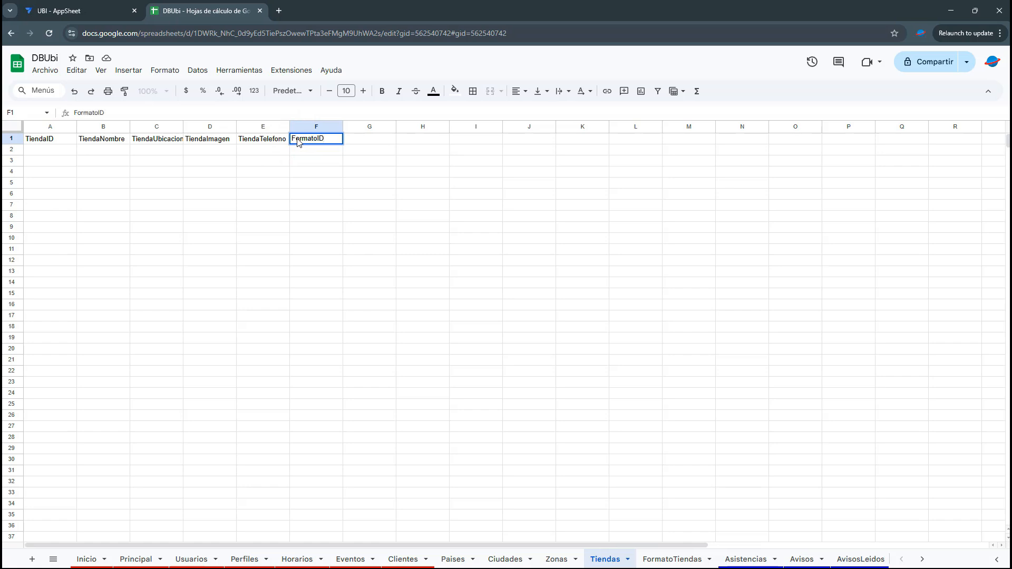
pyautogui.click(368, 142)
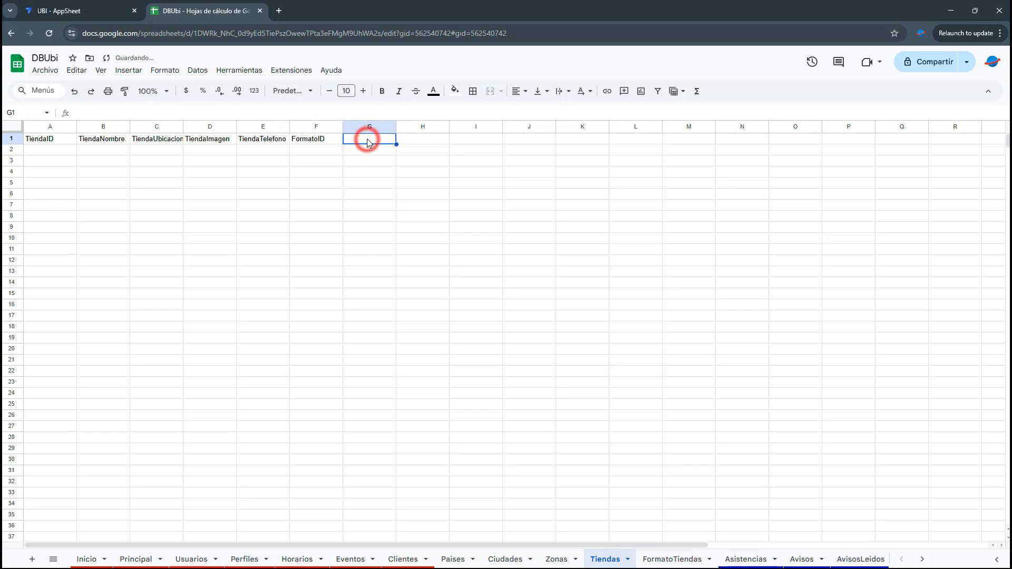
pyautogui.write('Zona')
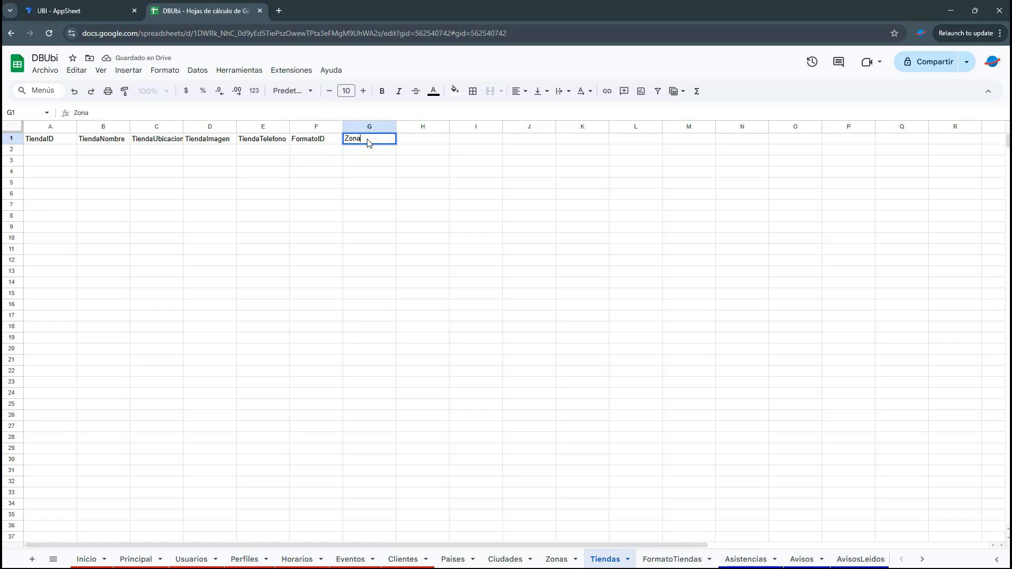
pyautogui.press('Return')
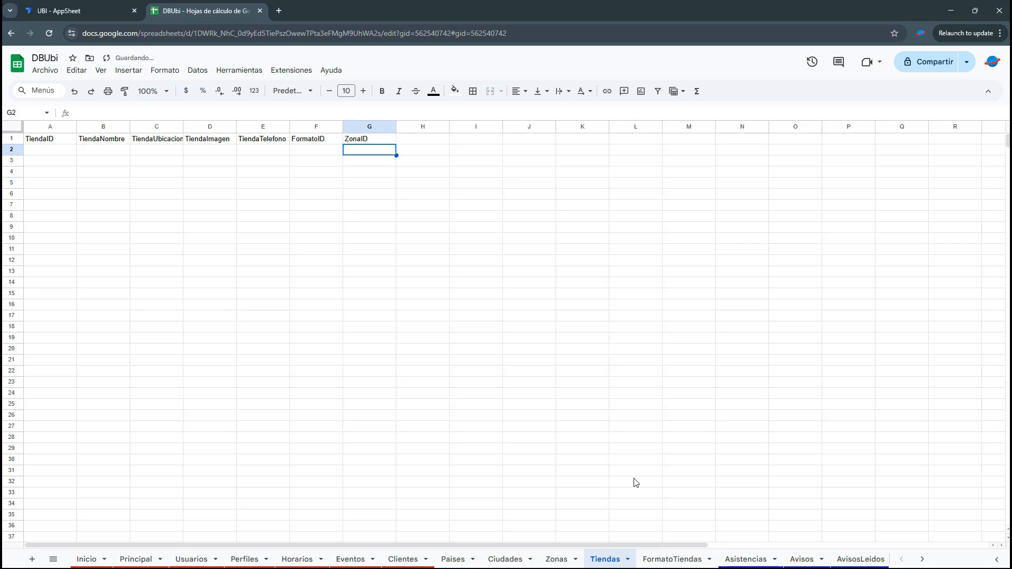
# - In the FormatoTiendas sheet, enter the headers FormatoID, FormatoNombre and FormatoImagen in A1 to C1, and fit column B to its contents
pyautogui.click(673, 557)
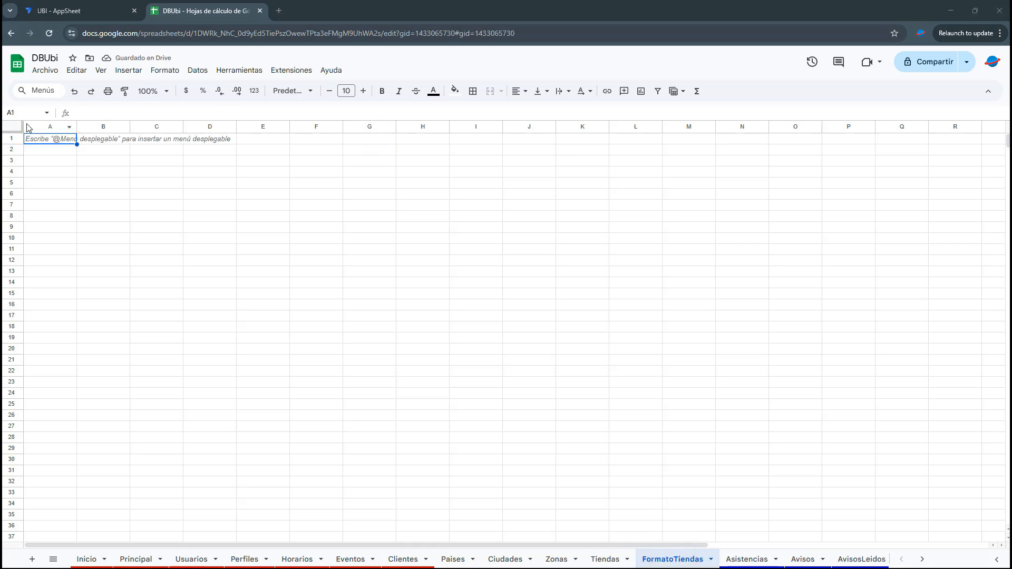
pyautogui.click(50, 138)
pyautogui.write('Fo')
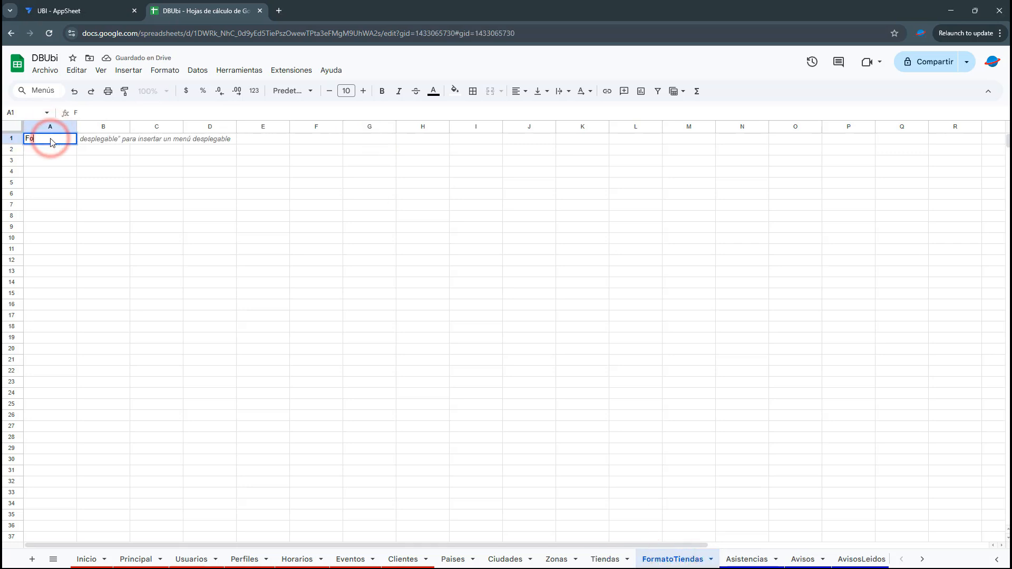
pyautogui.write('rmatoID')
pyautogui.press('Tab')
pyautogui.write('FormatoNombrew')
pyautogui.press('Tab')
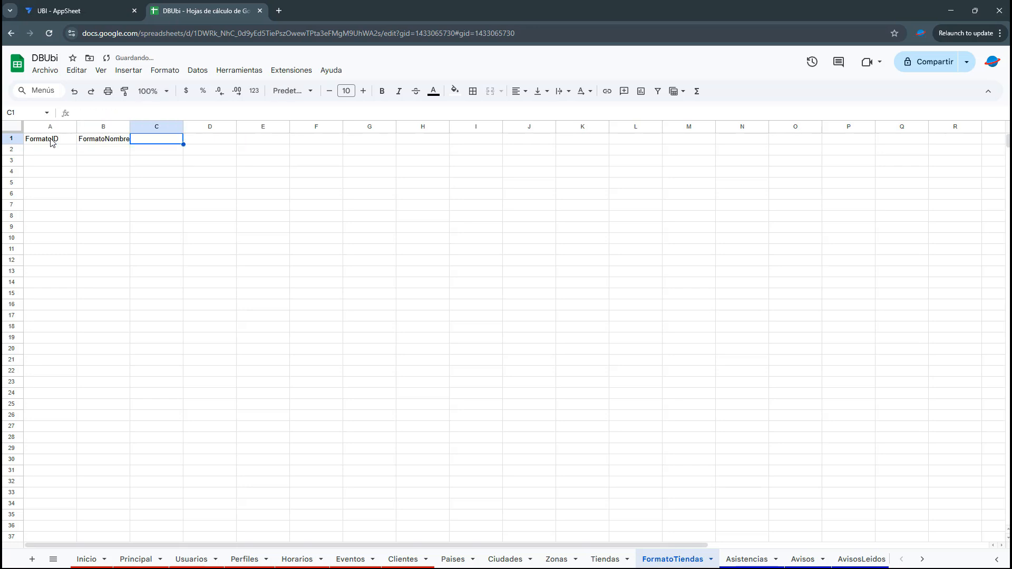
pyautogui.write('FormatoImagen')
pyautogui.press('Return')
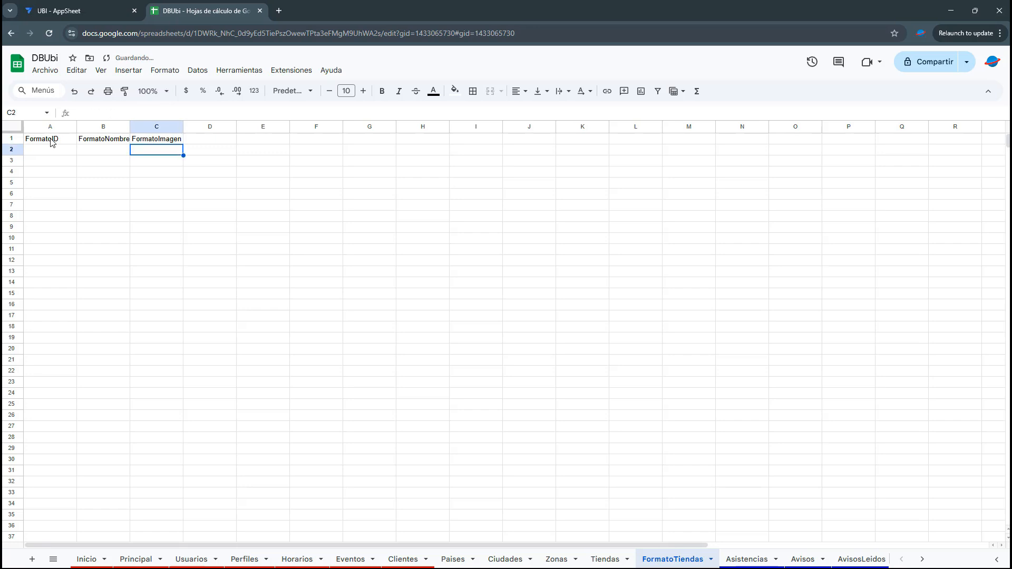
pyautogui.click(194, 181)
pyautogui.doubleClick(129, 125)
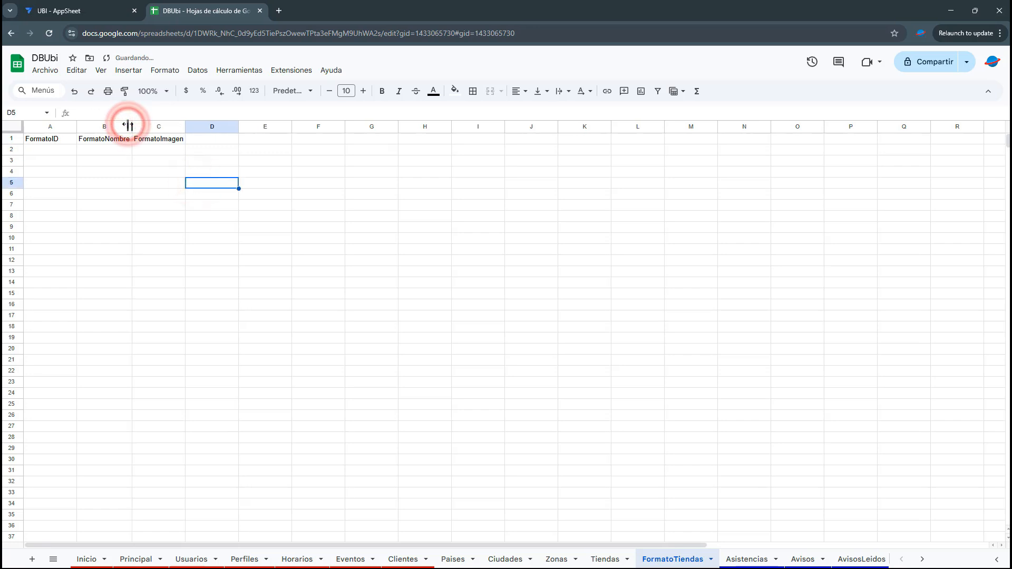
# - In the Paises sheet, add a record in row 2 with PaisID MX and PaisNombre México
pyautogui.click(437, 558)
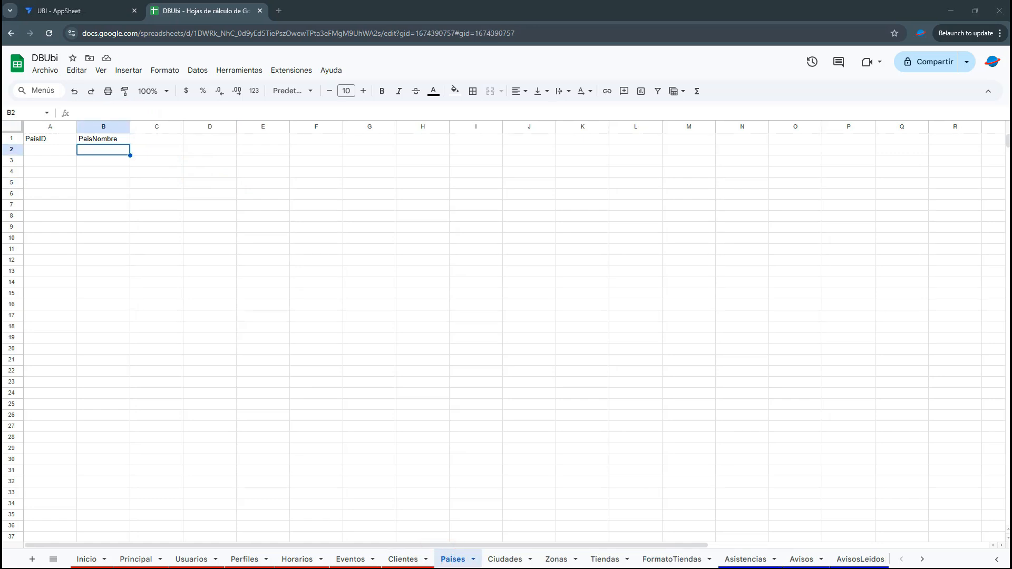
pyautogui.click(43, 150)
pyautogui.write('MX\tMéxico')
pyautogui.click(85, 191)
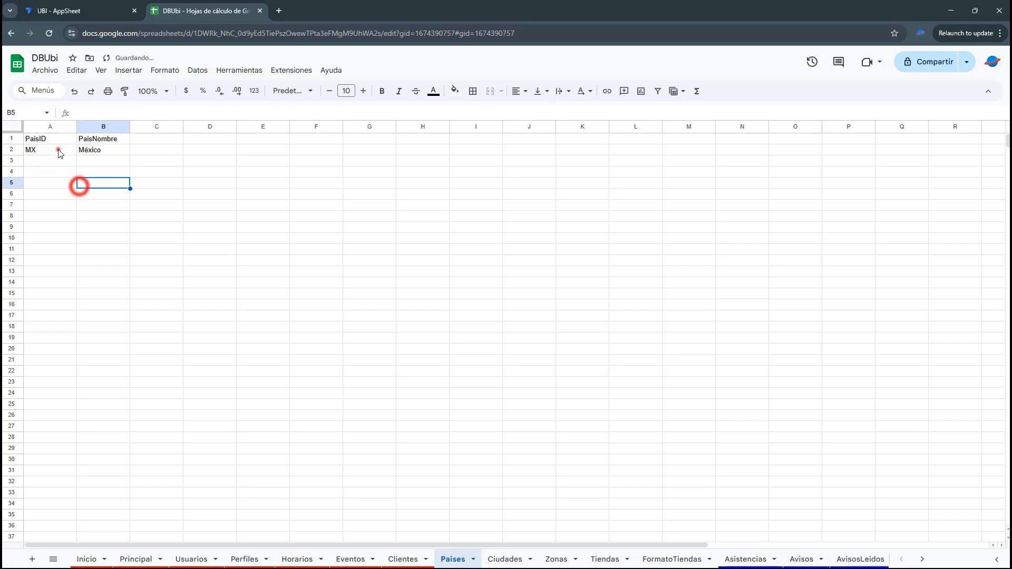
pyautogui.click(57, 149)
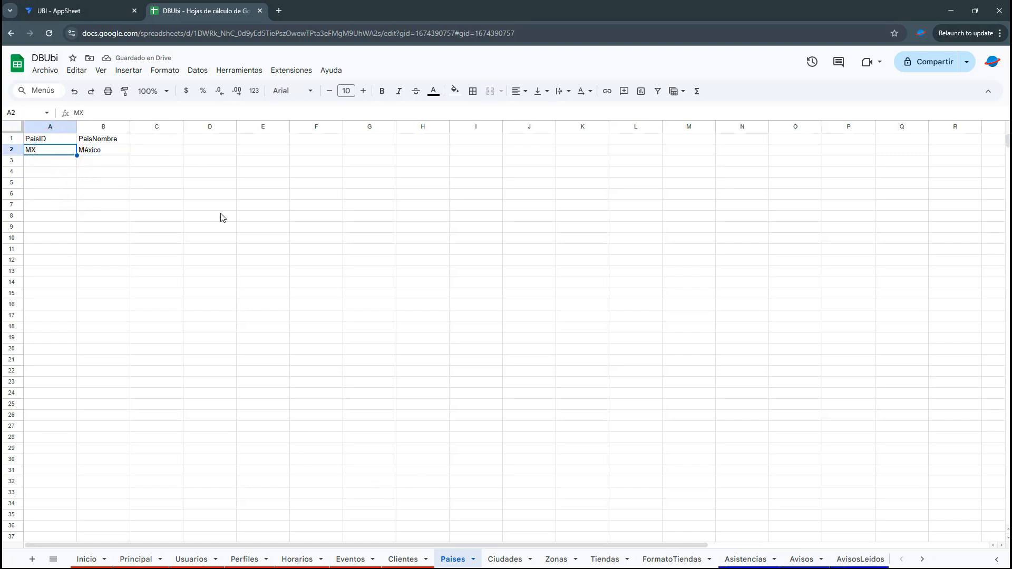
pyautogui.click(498, 558)
pyautogui.click(451, 558)
pyautogui.click(44, 168)
pyautogui.moveTo(99, 160); pyautogui.dragTo(56, 261)
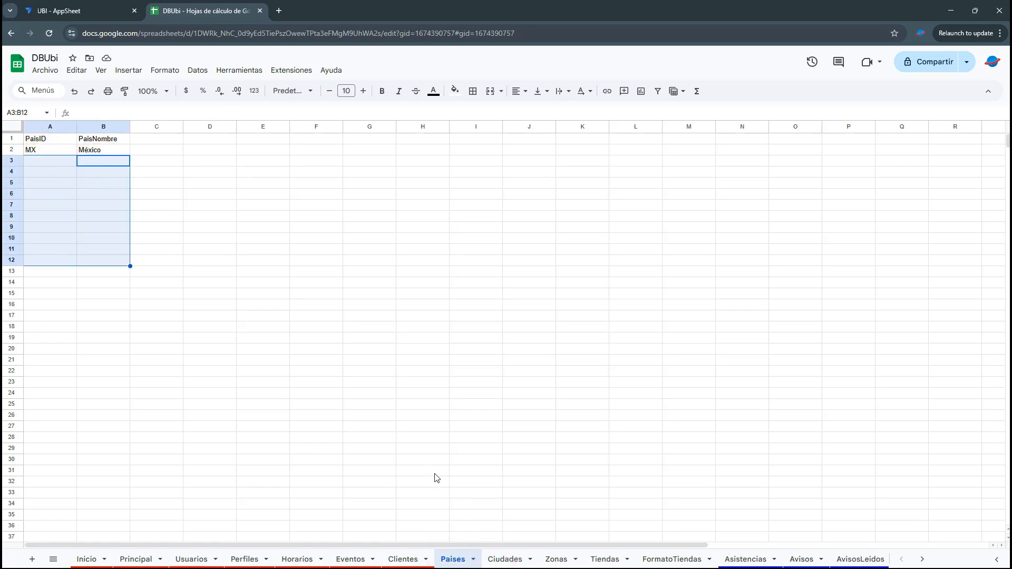
# - In the Ciudades sheet, add CMX Ciudad de México, PUE Puebla, VER Veracruz and NLE Nuevo Leon with PaisID MX, and fit column B
pyautogui.click(514, 558)
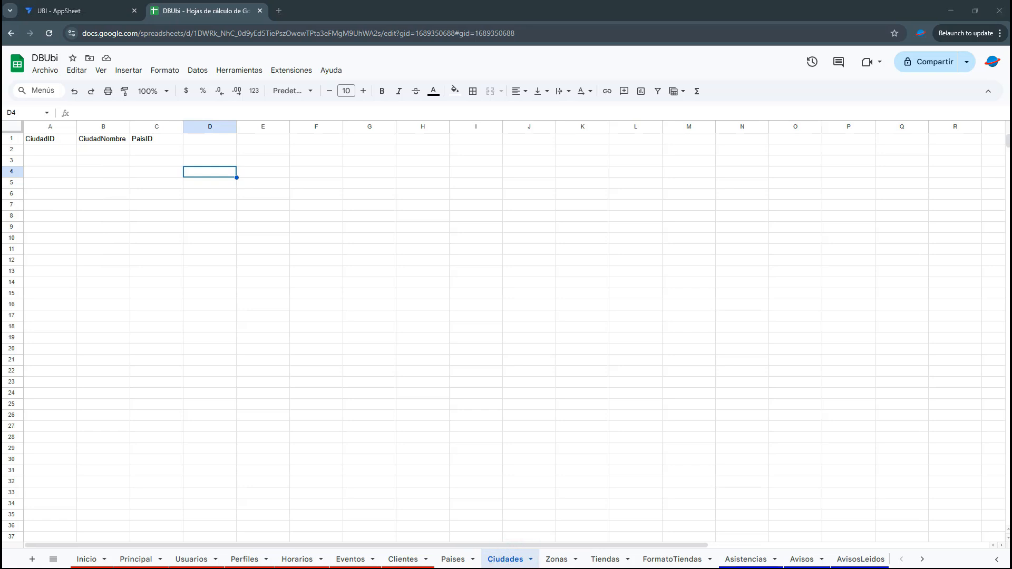
pyautogui.click(66, 153)
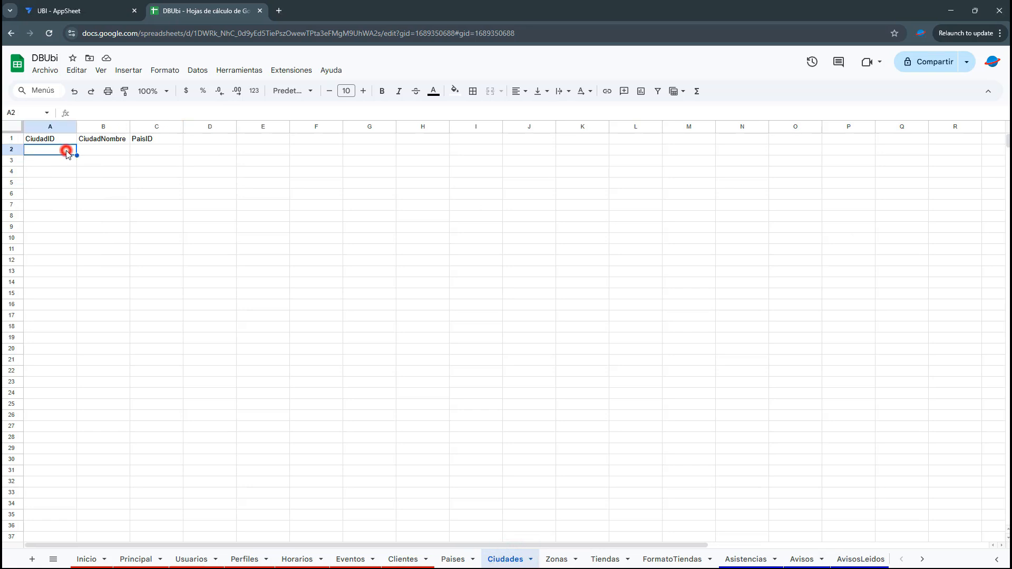
pyautogui.write('CMX\tCiudad de México\tMX PUE\tPuebla\tMX VER\tVeracruz\tMX NLE\tNuevo Leon\tMX')
pyautogui.click(65, 154)
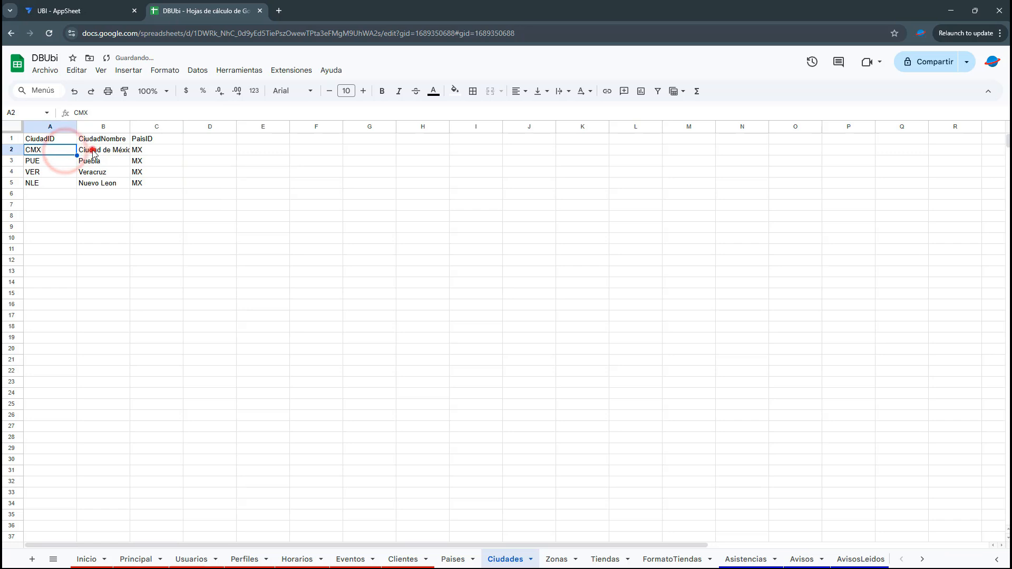
pyautogui.click(86, 149)
pyautogui.doubleClick(129, 127)
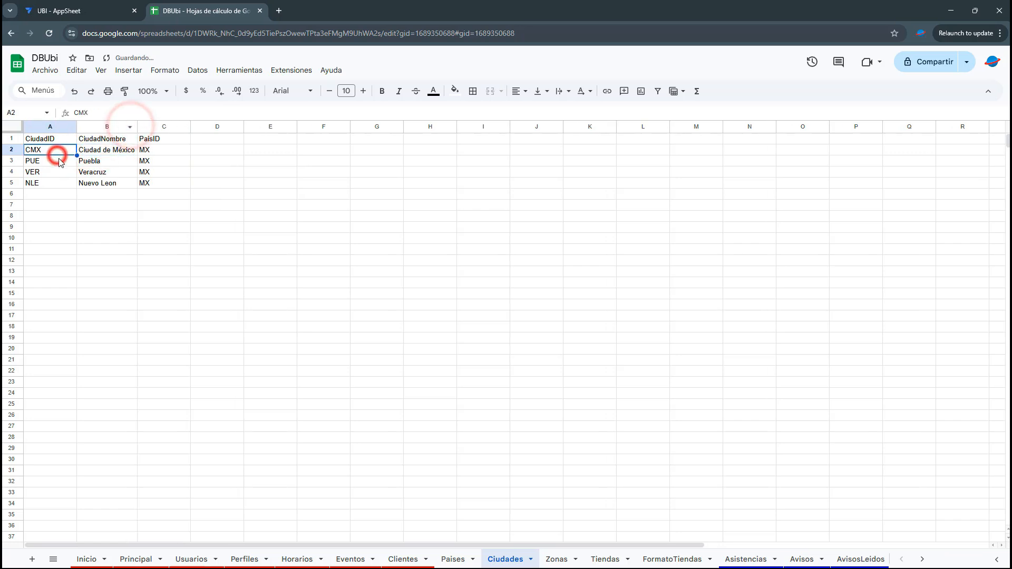
# - Correct the city name in cell B5 of the Ciudades sheet to Nuevo León
pyautogui.click(96, 160)
pyautogui.click(95, 172)
pyautogui.click(66, 183)
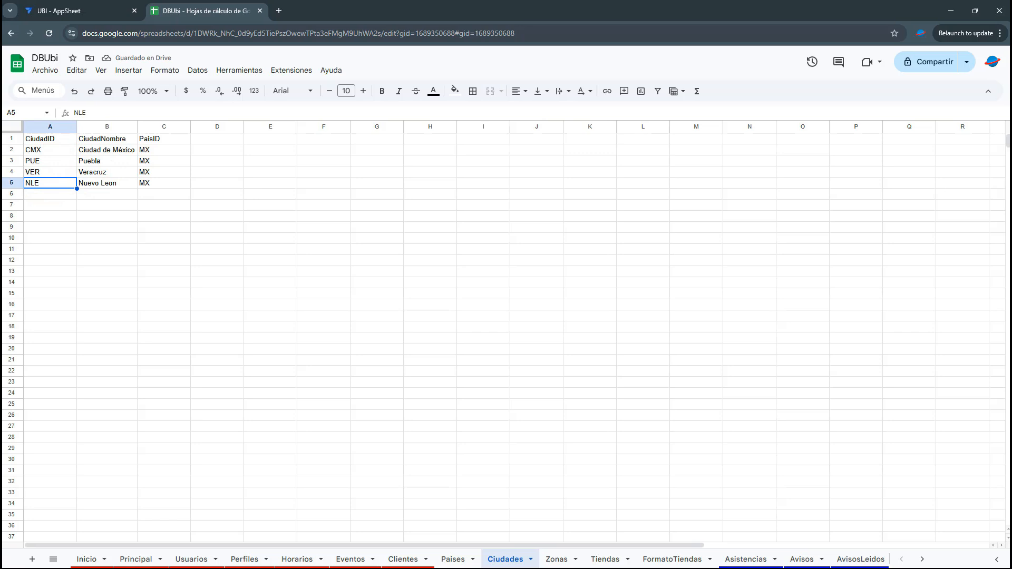
pyautogui.click(103, 183)
pyautogui.doubleClick(102, 112)
pyautogui.click(106, 112)
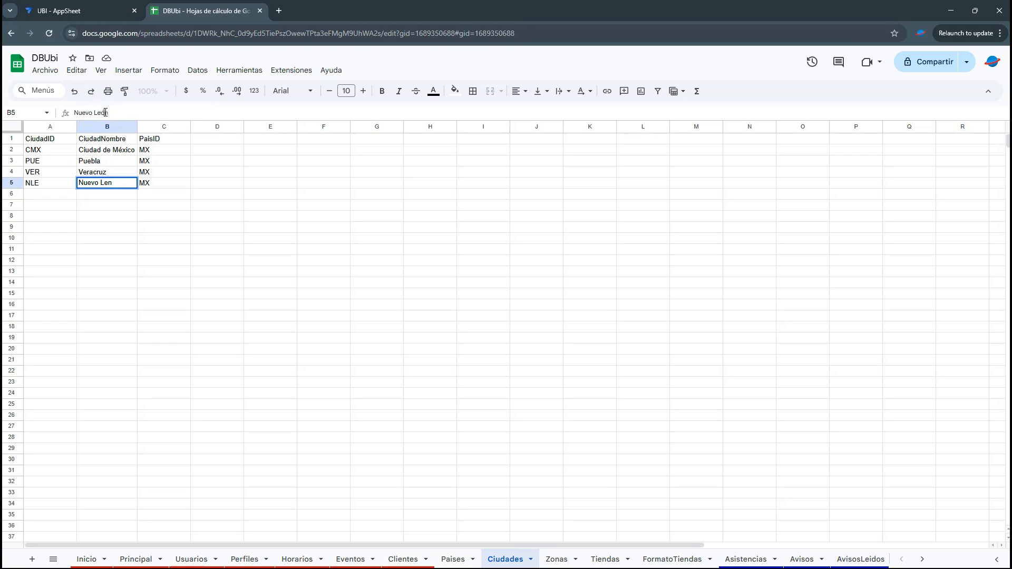
pyautogui.click(319, 205)
pyautogui.moveTo(165, 150); pyautogui.dragTo(171, 184)
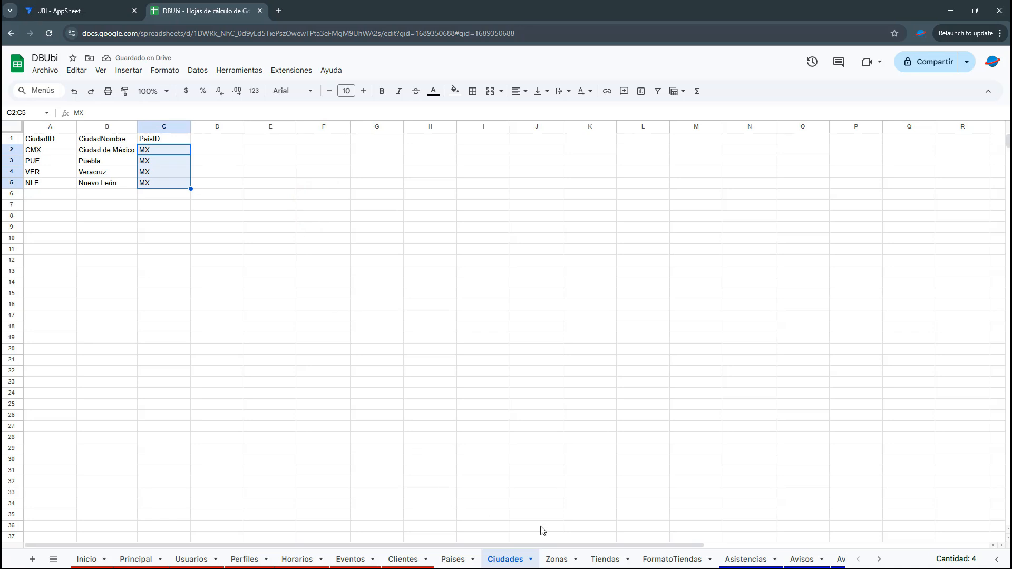
# - In the Zonas sheet, paste the nine zone records from ZPUES to ZCMXSF into A2:C10 and fit column C to its contents
pyautogui.click(560, 558)
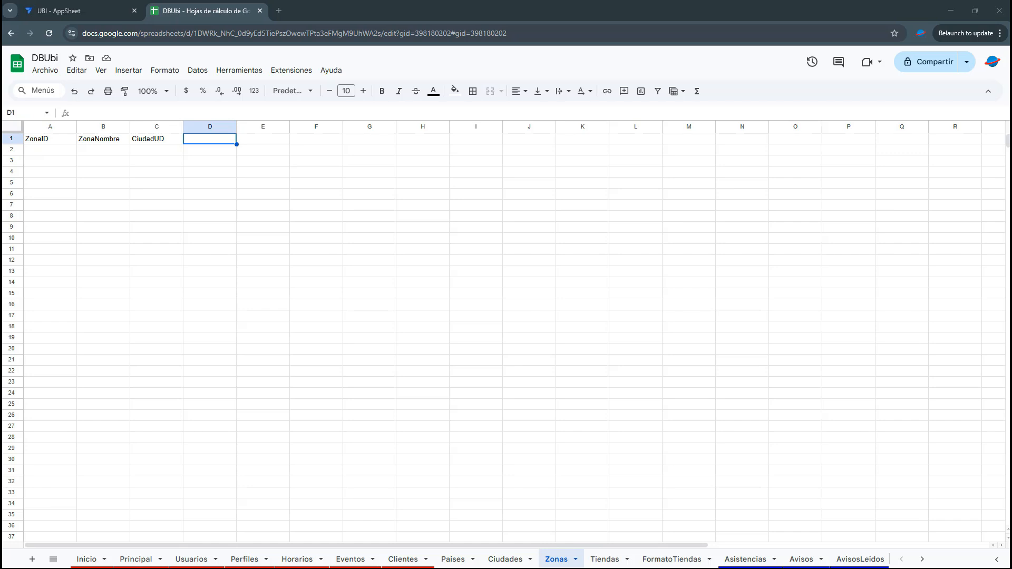
pyautogui.click(58, 140)
pyautogui.write('ZonaID\tZonaNombre\tCiudadUD ZPUES\tPUE\tPuebla Sur ZPUEN\tPUE\tPuebla Norte ZNLEC\tNLE\tNuevo León Centro ZNLETEC\tNLE\tNuevo León TEC ZNLEGDL\tNLE\tNuevo León Guadalupe ZCMXP\tCMX\tCiudad de México Polanco ZCMXC1\tCMX\tCiudad de México Centro 1 ZCMXC2\tCMX\tCiudad de México Centro 2 ZCMXSF\tCMX\tCiudad de México Santa Fe')
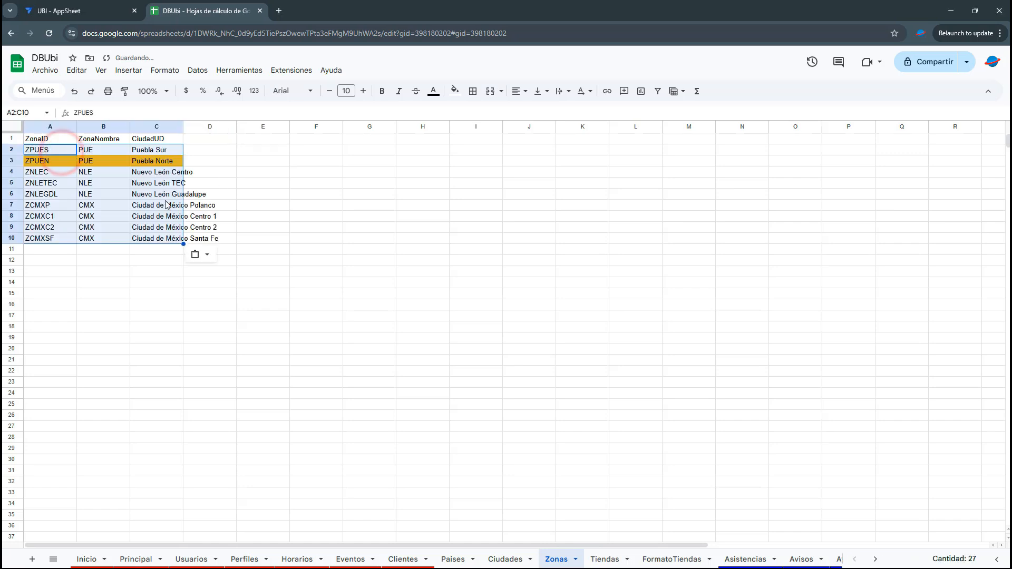
pyautogui.click(176, 216)
pyautogui.doubleClick(182, 126)
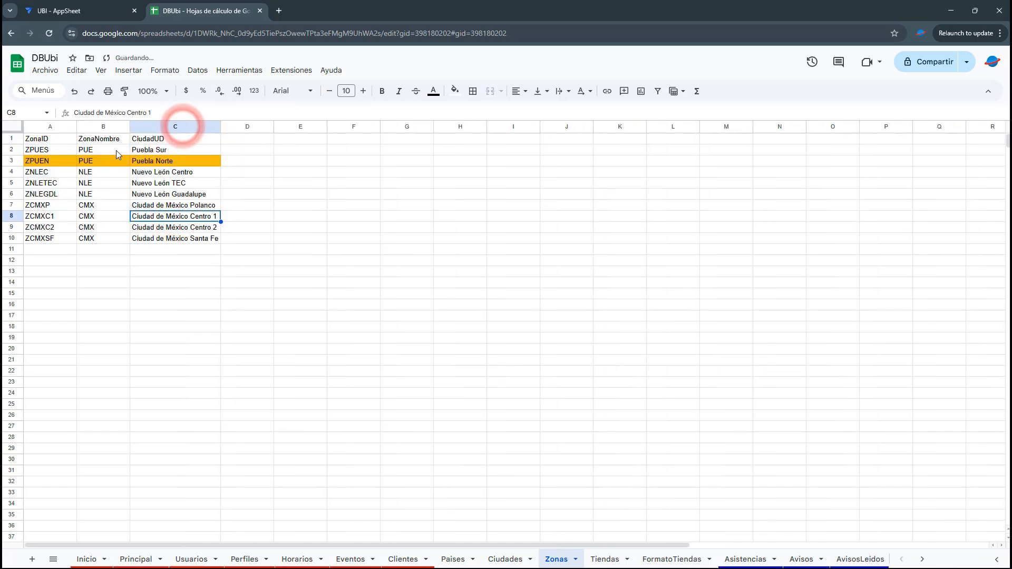
# - Correct the header in cell C1 of the Zonas sheet to CiudadID
pyautogui.click(176, 140)
pyautogui.doubleClick(159, 139)
pyautogui.press('BackSpace')
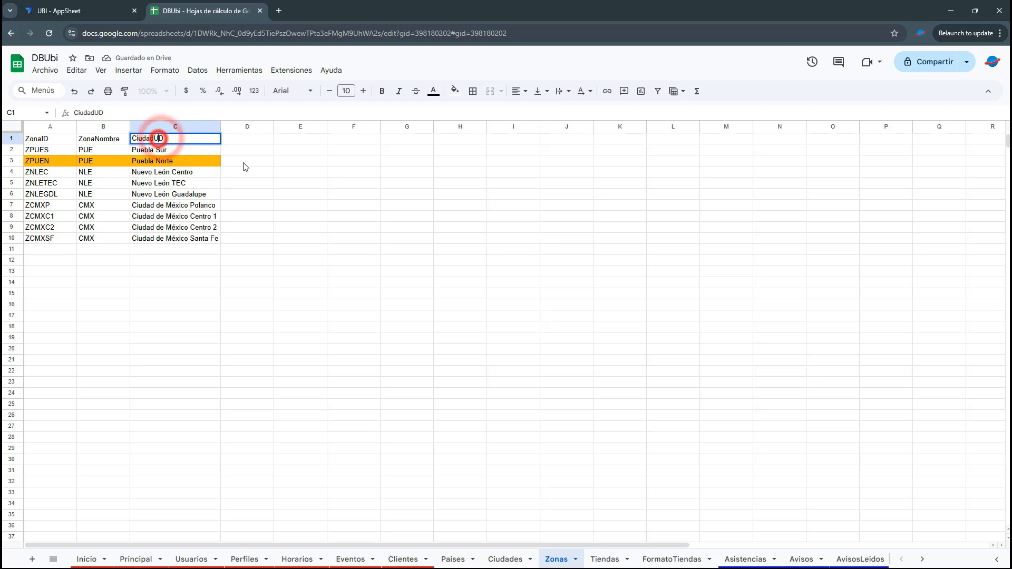
pyautogui.write('I')
pyautogui.press('Return')
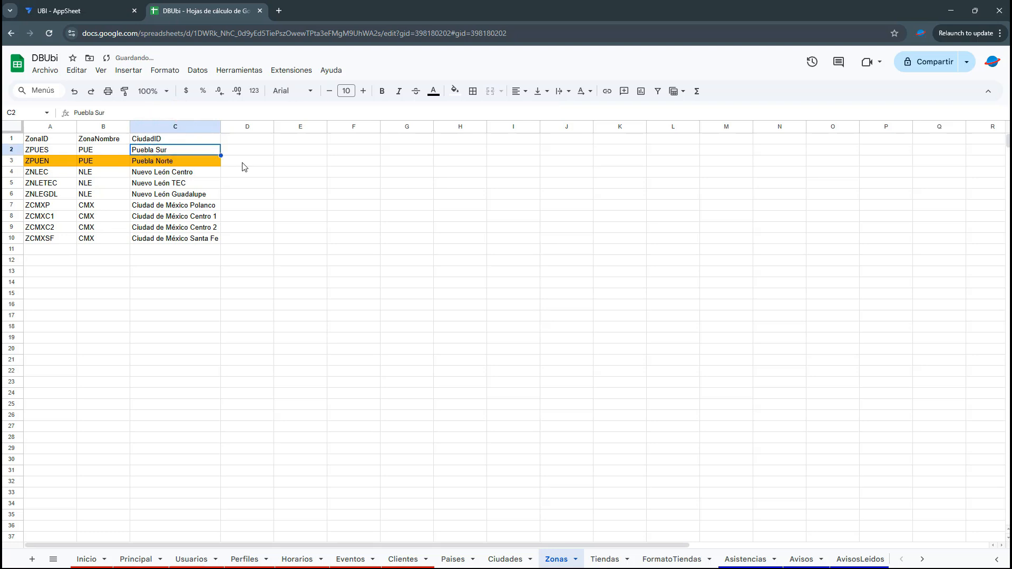
# - Reset the fill color of the ZPUEN row, cells A3:C3
pyautogui.moveTo(39, 160); pyautogui.dragTo(180, 160)
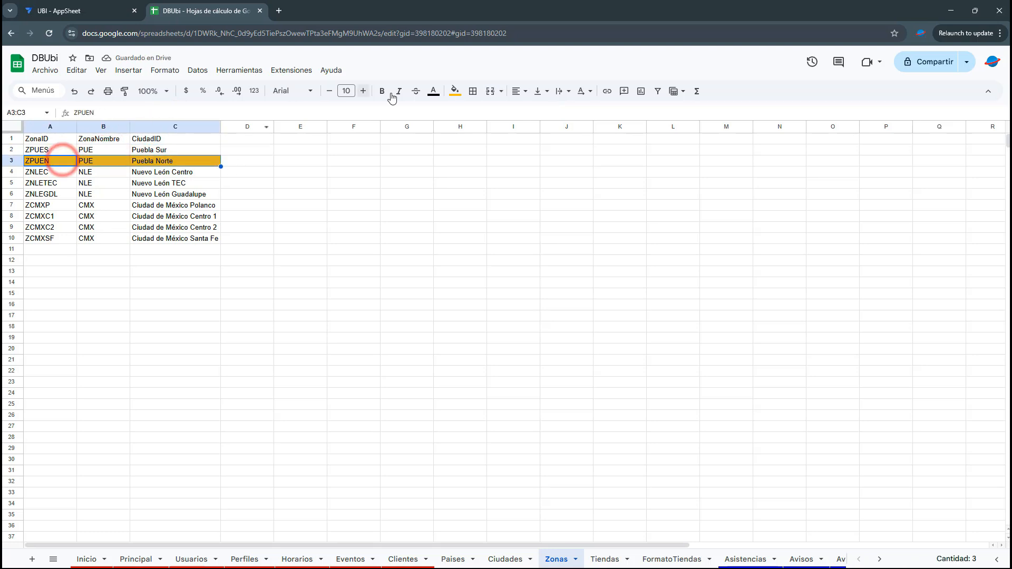
pyautogui.click(454, 91)
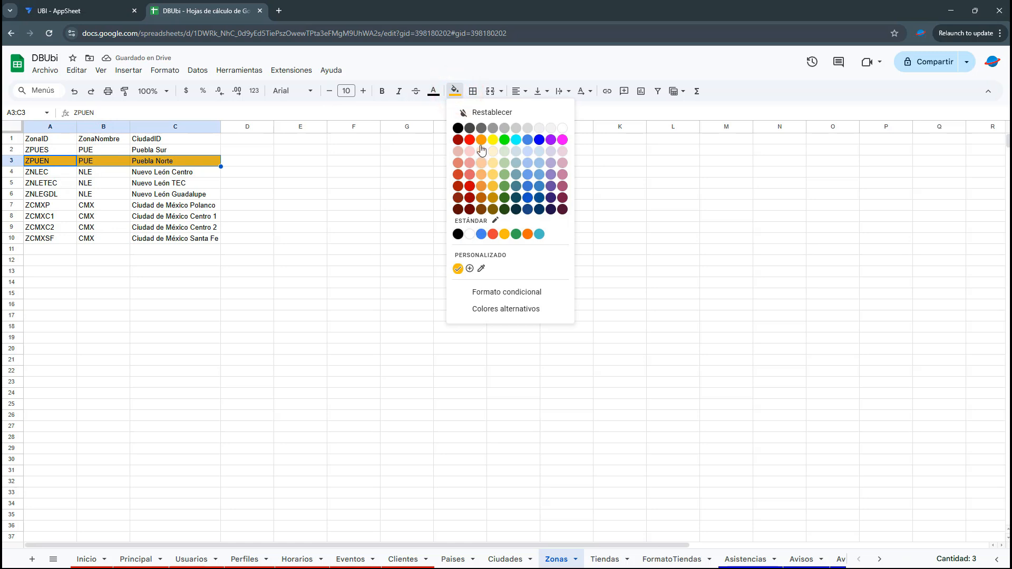
pyautogui.click(481, 112)
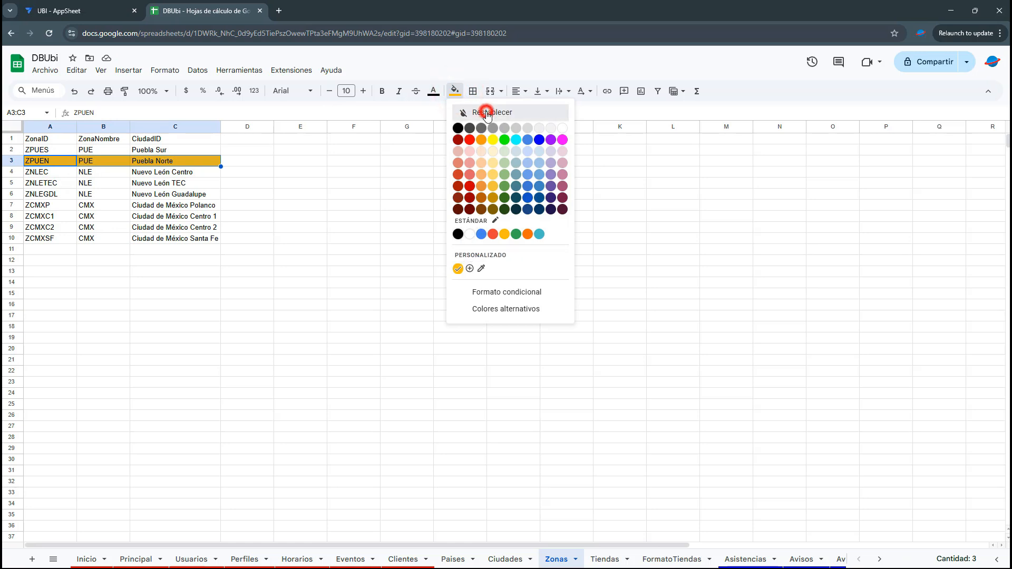
pyautogui.click(301, 230)
# - Move the city codes from B2:B10 to D2:D10 and the zone names from C2:C10 to B2:B10
pyautogui.moveTo(113, 150); pyautogui.dragTo(115, 242)
pyautogui.hotkey('ctrl', 'x')
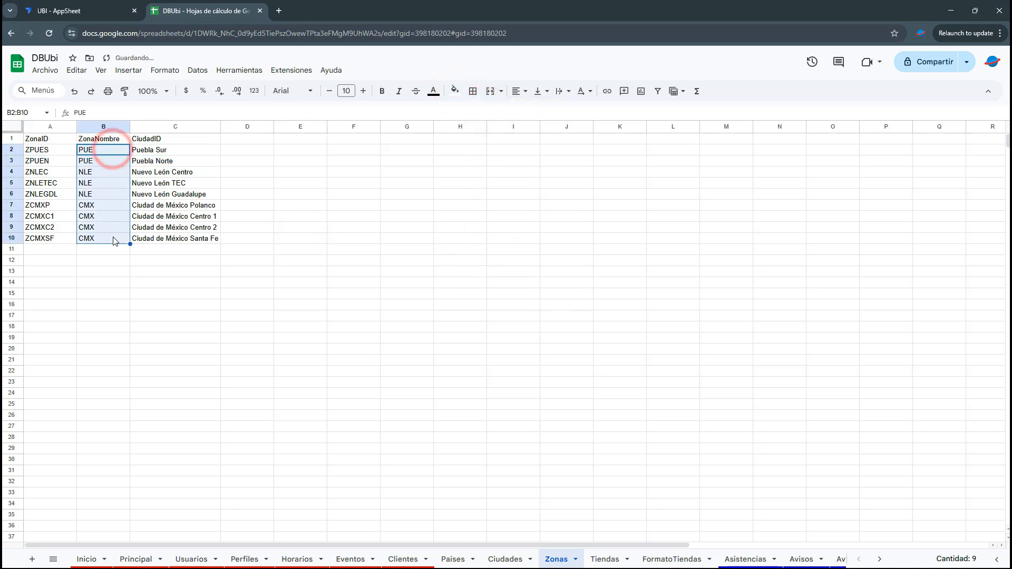
pyautogui.click(256, 149)
pyautogui.hotkey('ctrl', 'v')
pyautogui.moveTo(167, 150); pyautogui.dragTo(179, 236)
pyautogui.click(102, 152)
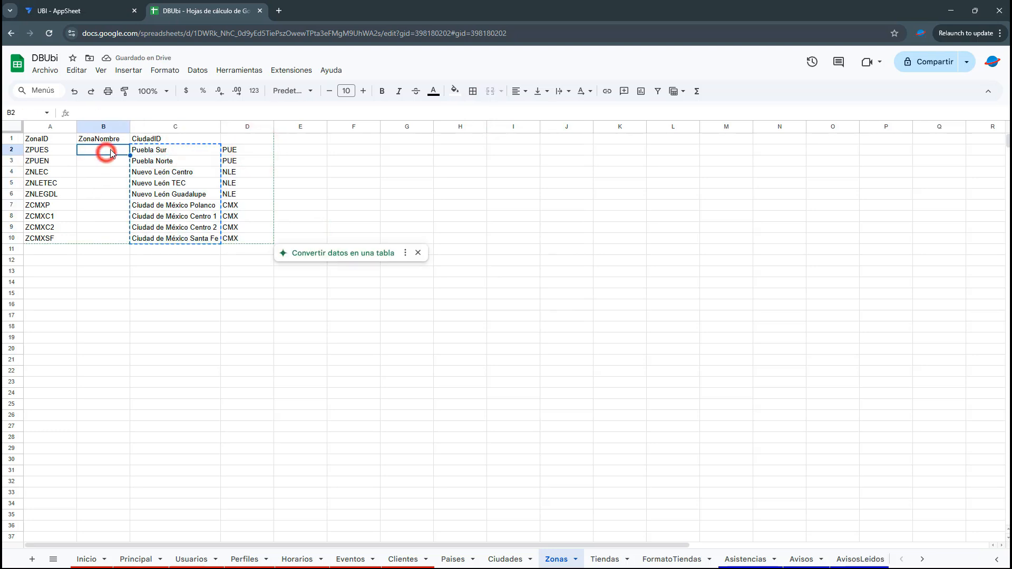
pyautogui.hotkey('ctrl', 'v')
# - Move the city codes from D2:D10 to C2:C10 under CiudadID, and fit column B to the zone names
pyautogui.moveTo(229, 148); pyautogui.dragTo(248, 244)
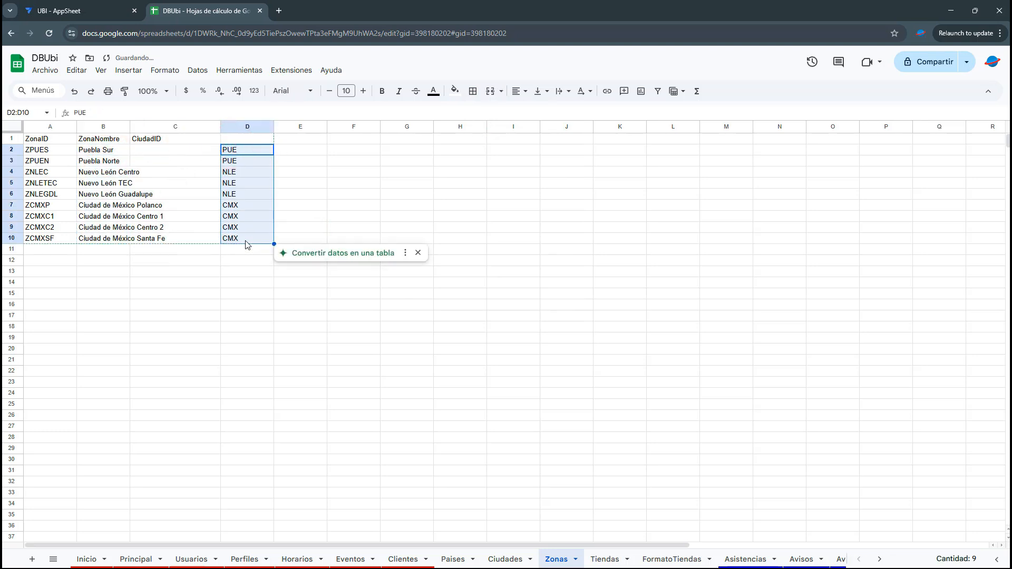
pyautogui.click(158, 149)
pyautogui.hotkey('ctrl', 'v')
pyautogui.moveTo(130, 124); pyautogui.dragTo(130, 125)
pyautogui.doubleClick(129, 124)
pyautogui.click(142, 230)
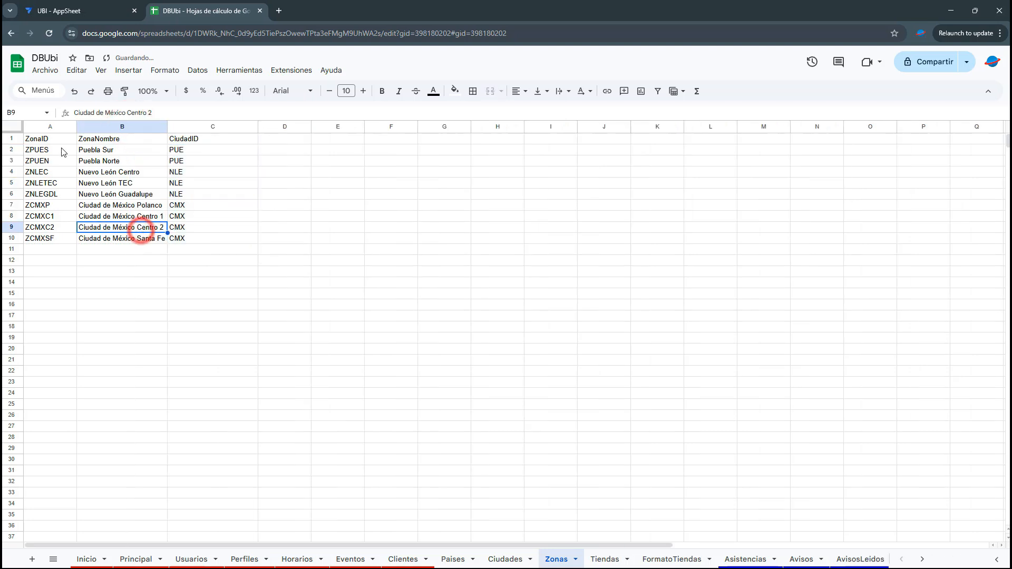
pyautogui.click(57, 152)
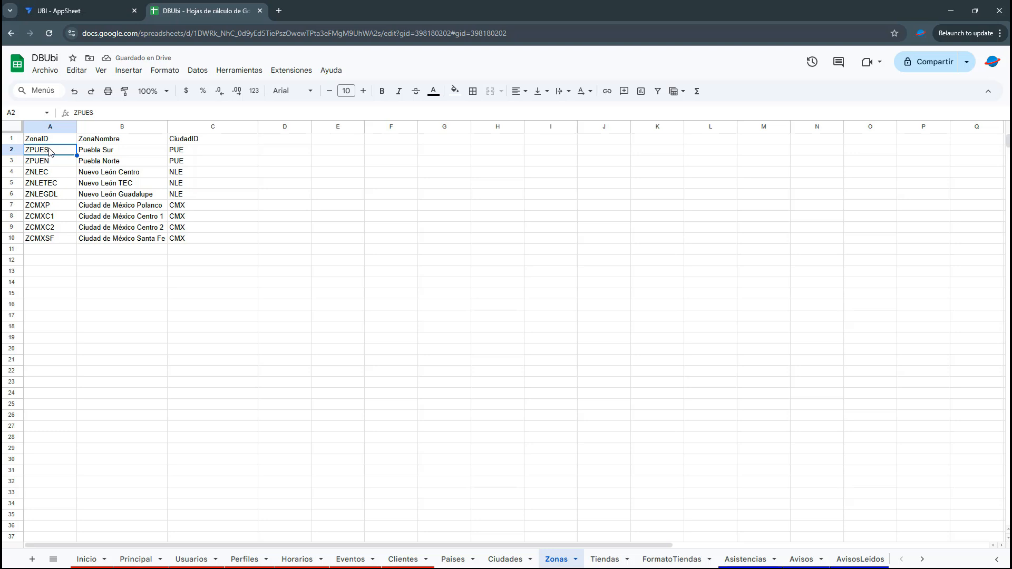
pyautogui.click(111, 152)
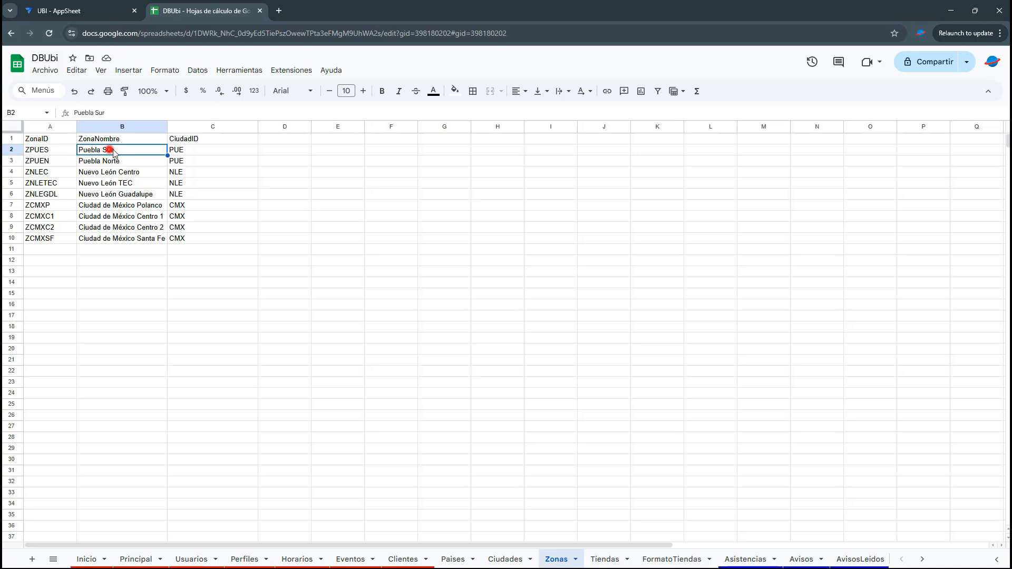
pyautogui.click(194, 153)
pyautogui.moveTo(60, 165); pyautogui.dragTo(130, 177)
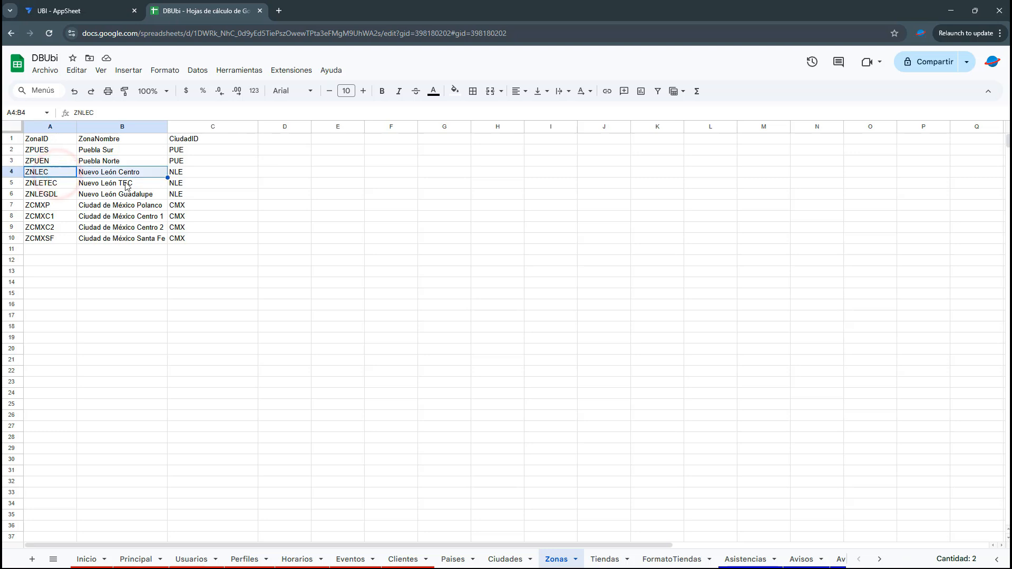
pyautogui.click(97, 183)
pyautogui.click(123, 195)
pyautogui.moveTo(207, 161); pyautogui.dragTo(211, 246)
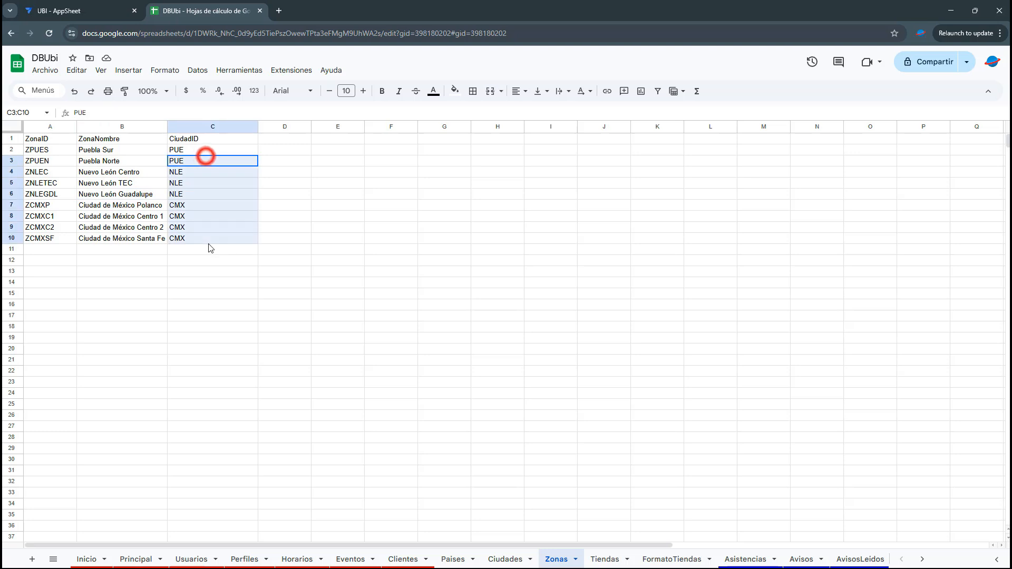
# - Paste the copied store records into the Tiendas sheet starting at cell A2
pyautogui.click(590, 561)
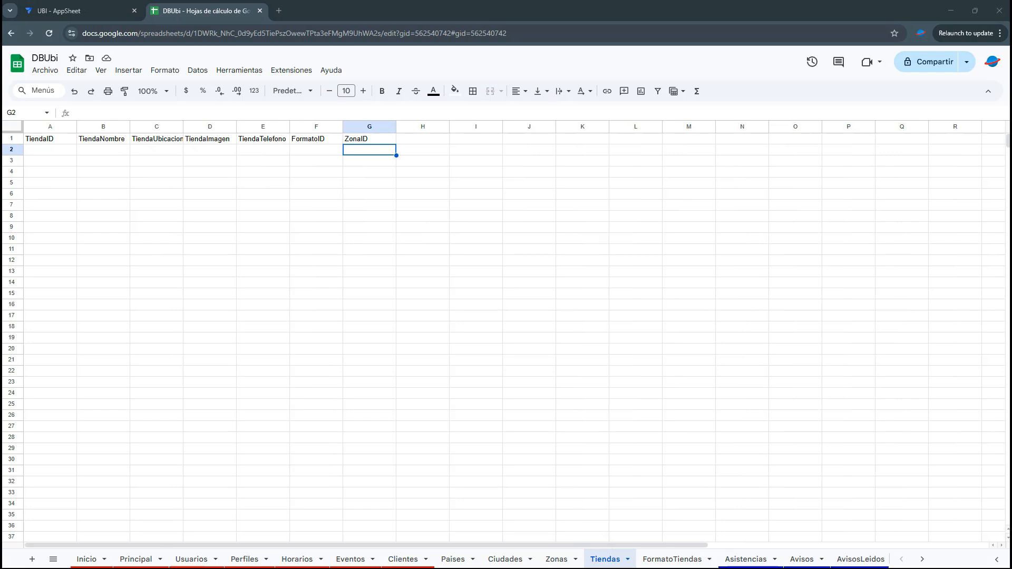
pyautogui.click(38, 150)
pyautogui.hotkey('ctrl', 'v')
# - Reset the fill color of the first four store rows, cells A2:G5, in the Tiendas sheet
pyautogui.click(74, 167)
pyautogui.moveTo(60, 152); pyautogui.dragTo(366, 185)
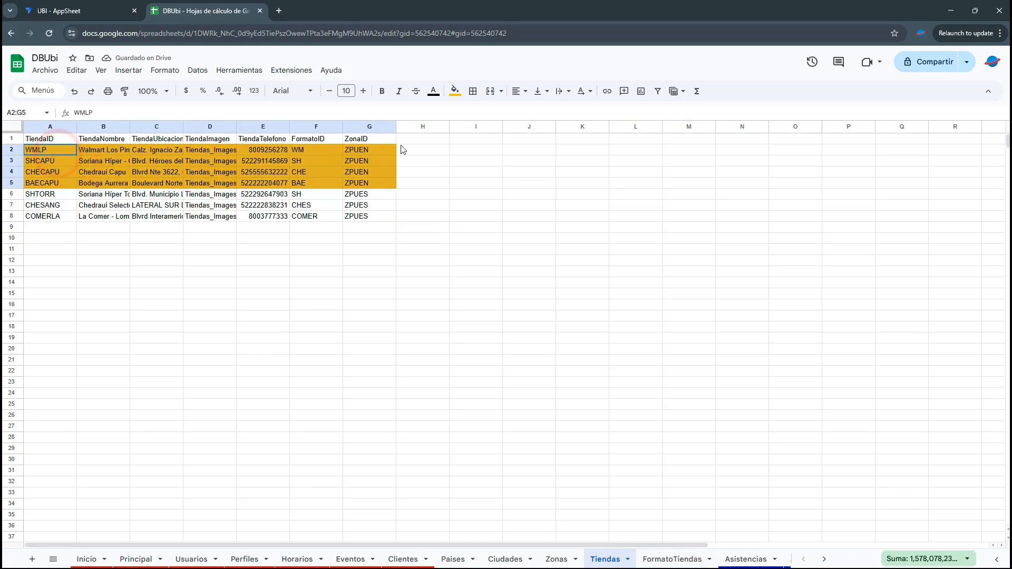
pyautogui.click(457, 91)
pyautogui.click(492, 109)
pyautogui.click(391, 211)
# - Fit columns A to G of the Tiendas sheet to their contents and narrow the TiendaUbicacion column
pyautogui.moveTo(50, 127); pyautogui.dragTo(369, 127)
pyautogui.doubleClick(343, 126)
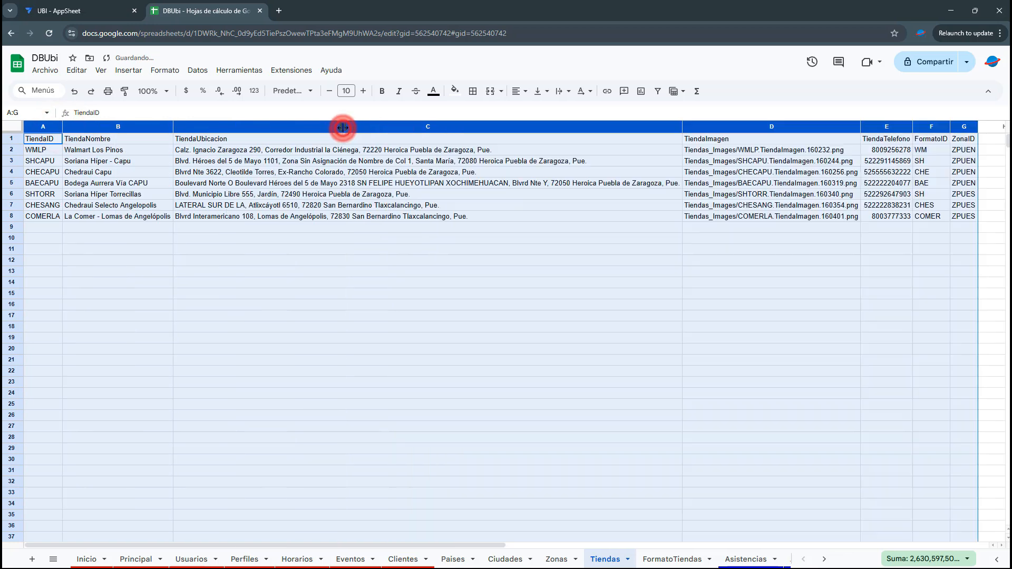
pyautogui.click(334, 264)
pyautogui.moveTo(682, 126); pyautogui.dragTo(296, 142)
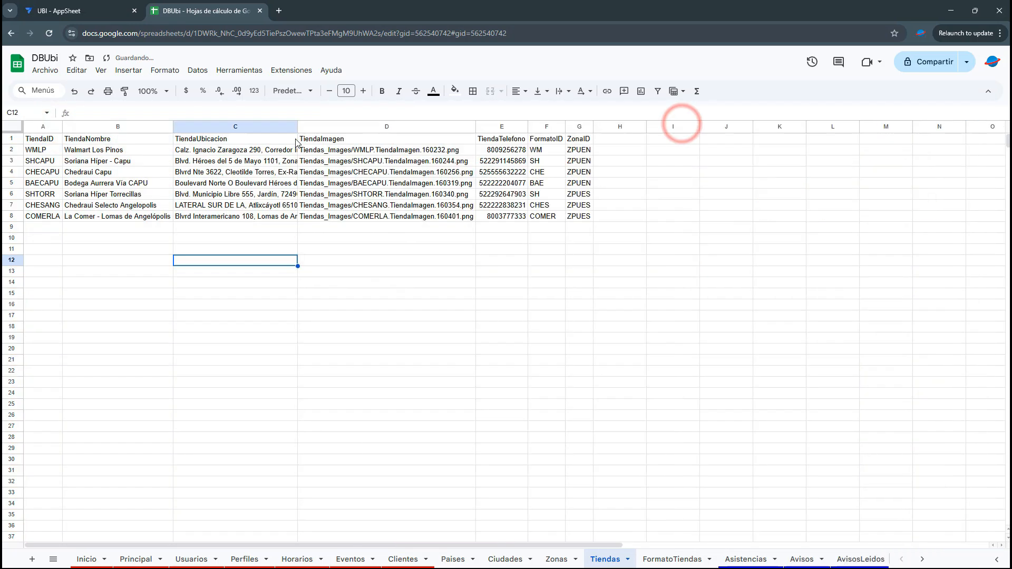
# - Clear the image paths in D2:D8 under TiendaImagen and fit the TiendaUbicacion column to the full addresses
pyautogui.moveTo(426, 153); pyautogui.dragTo(433, 220)
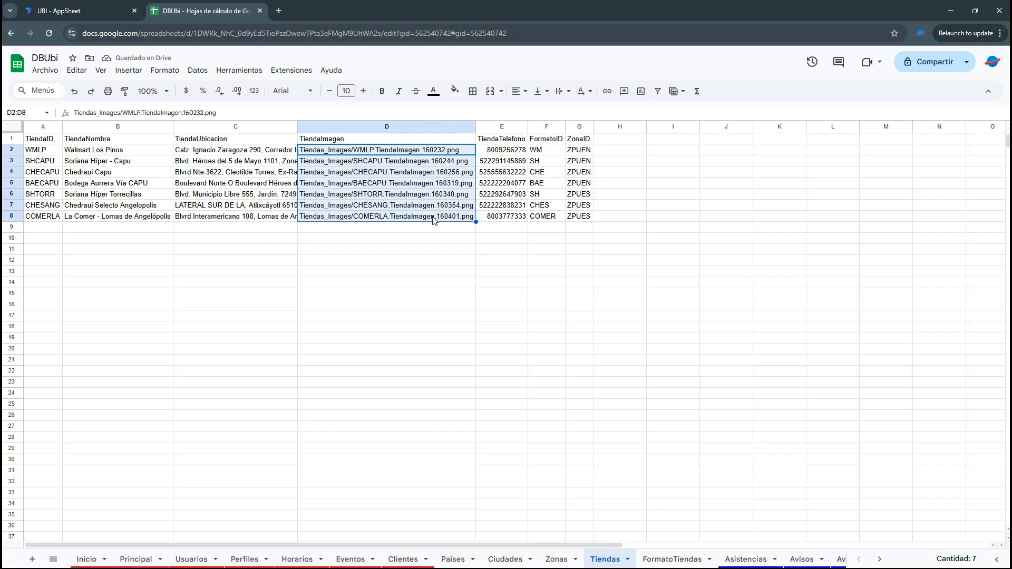
pyautogui.press('Delete')
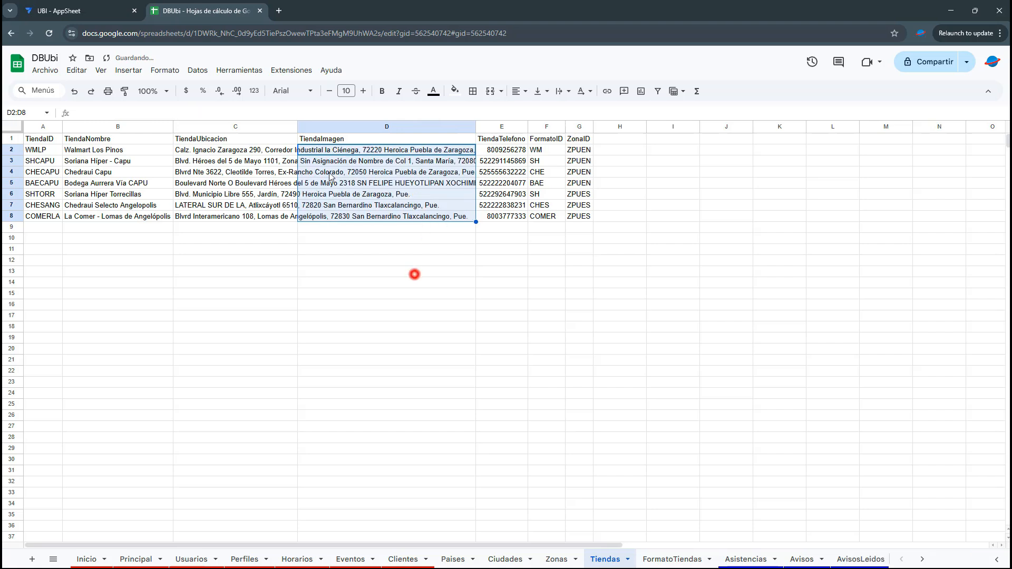
pyautogui.click(414, 275)
pyautogui.doubleClick(297, 127)
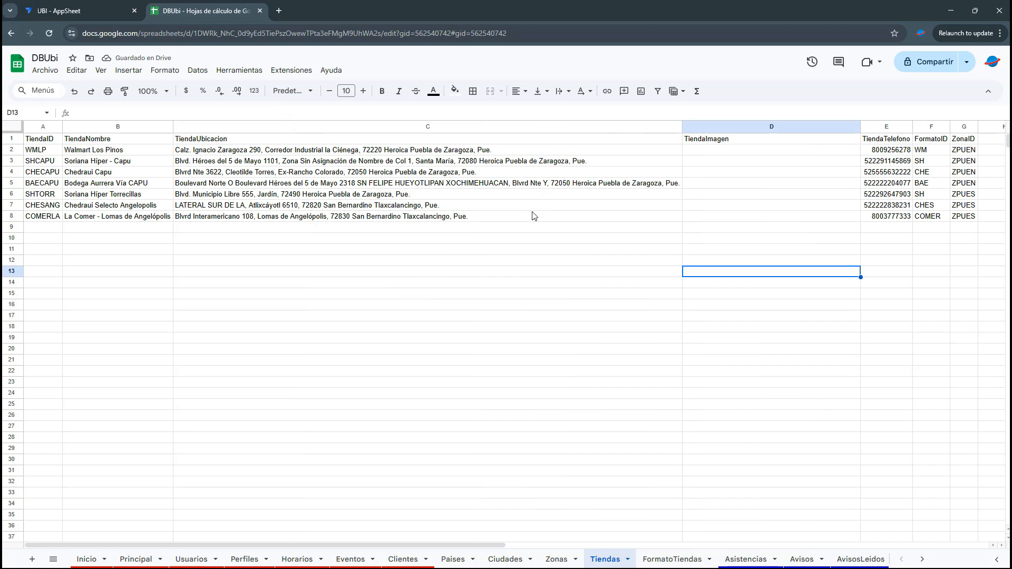
pyautogui.moveTo(889, 149); pyautogui.dragTo(902, 214)
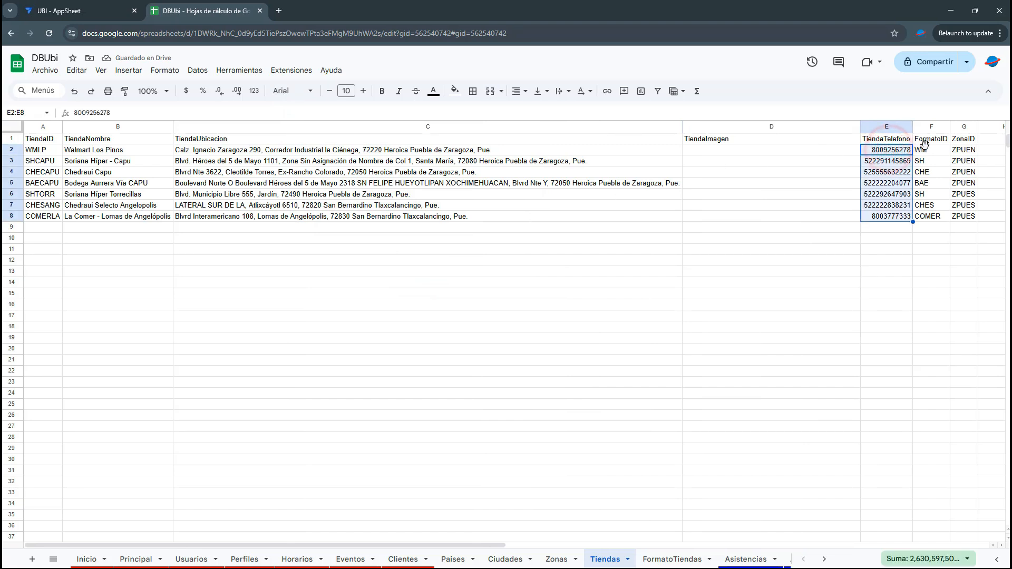
pyautogui.moveTo(925, 146); pyautogui.dragTo(927, 214)
pyautogui.moveTo(965, 150); pyautogui.dragTo(964, 216)
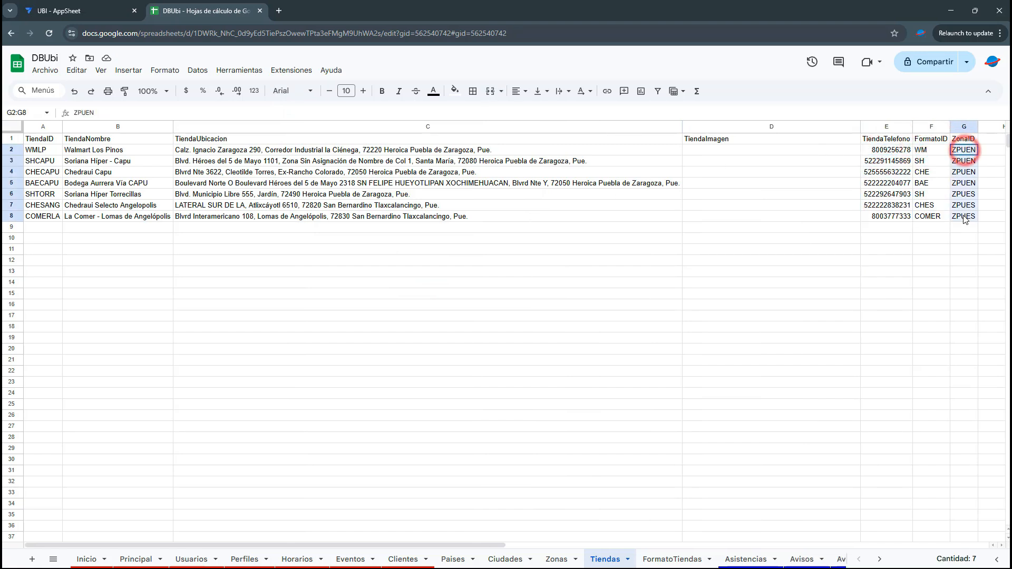
pyautogui.moveTo(36, 150); pyautogui.dragTo(955, 151)
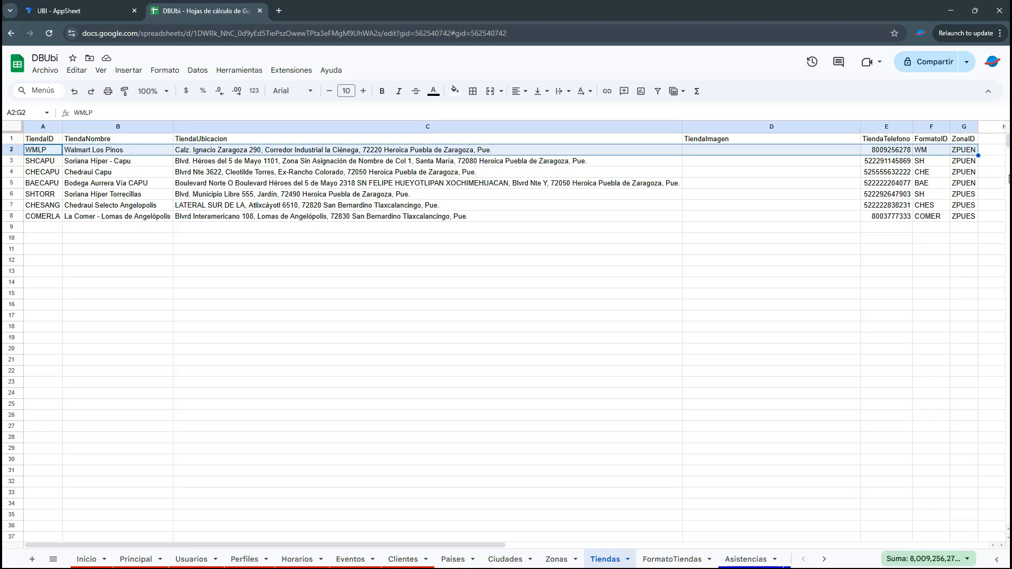
# - Fill FormatoTiendas from A2 with WM Walmart, SH Soriana Híper, CHES Chedraui Selecto, CHE Chedraui, COMER La Comer, BAE Bodega Aurrera Express, and fit column B
pyautogui.click(662, 559)
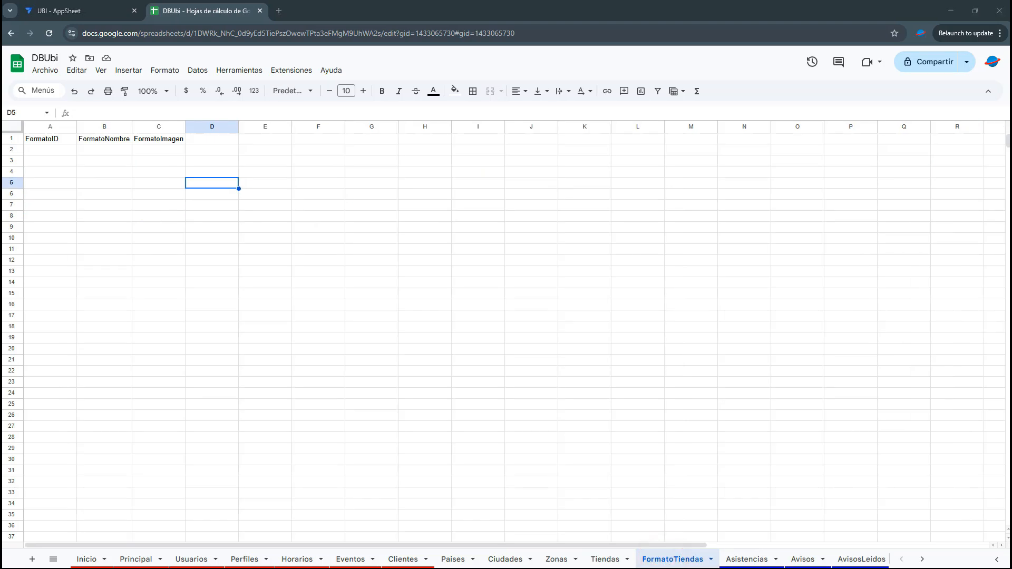
pyautogui.click(50, 149)
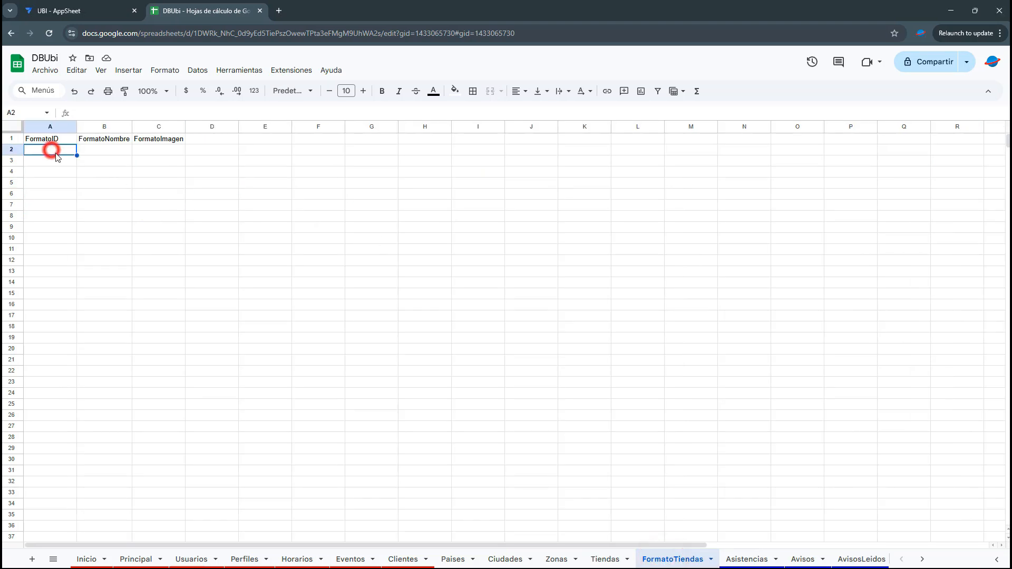
pyautogui.write('WM\tWalmart SH\tSoriana Hiper CHES\tChedraui Selecto CHE\tChedraui COMER\tLa Comer BAE\tBodega Aurrera Express')
pyautogui.doubleClick(133, 126)
pyautogui.click(232, 203)
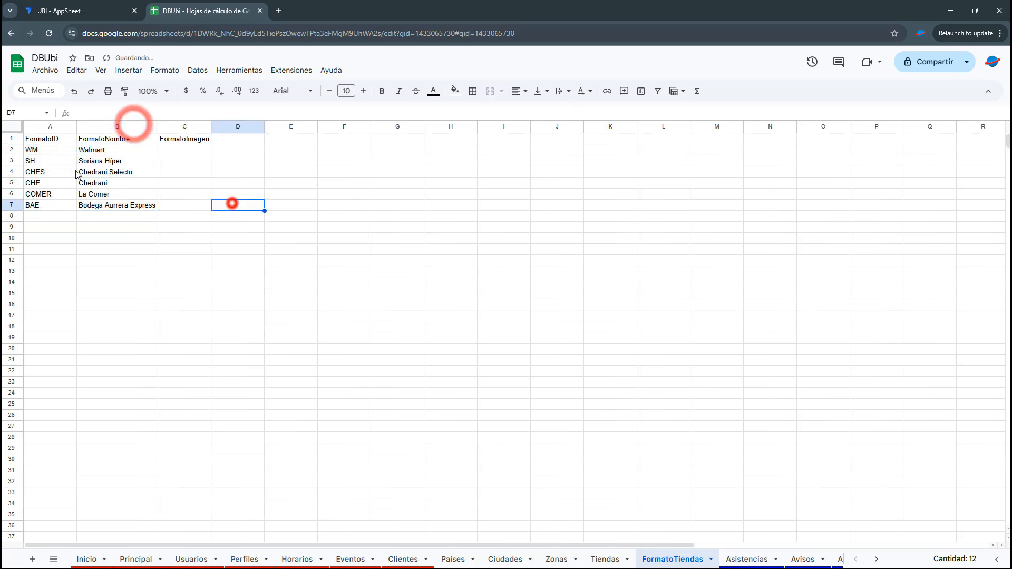
pyautogui.click(33, 151)
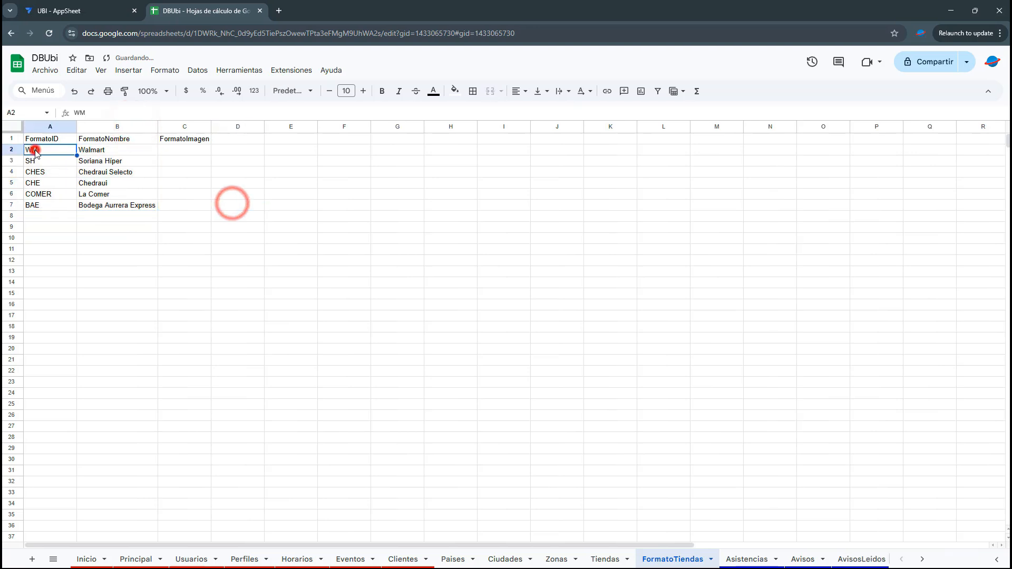
pyautogui.keyDown('shift'); pyautogui.click(102, 152); pyautogui.keyUp('shift')
pyautogui.moveTo(40, 161); pyautogui.dragTo(107, 182)
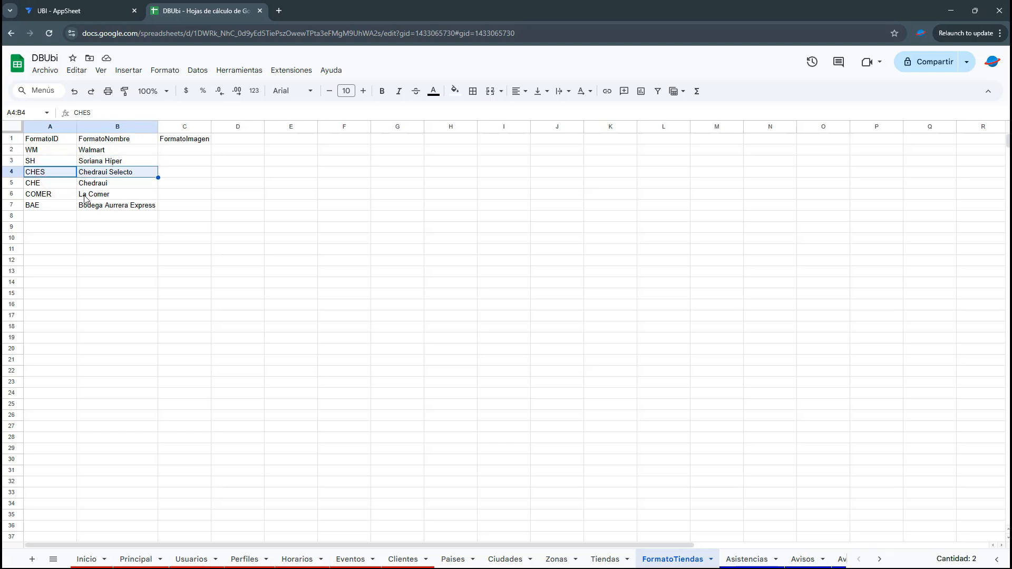
pyautogui.moveTo(41, 185); pyautogui.dragTo(109, 211)
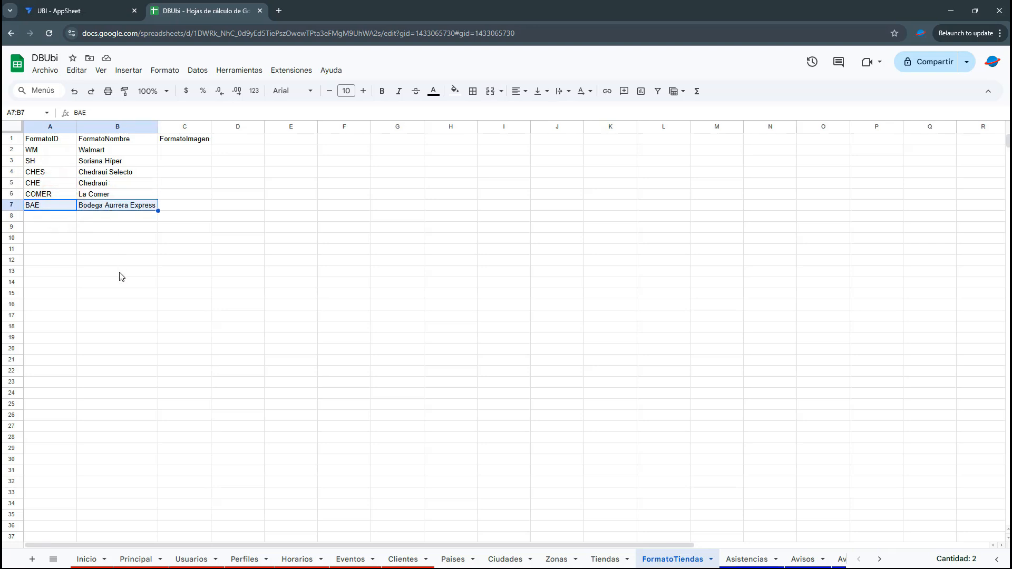
pyautogui.click(165, 233)
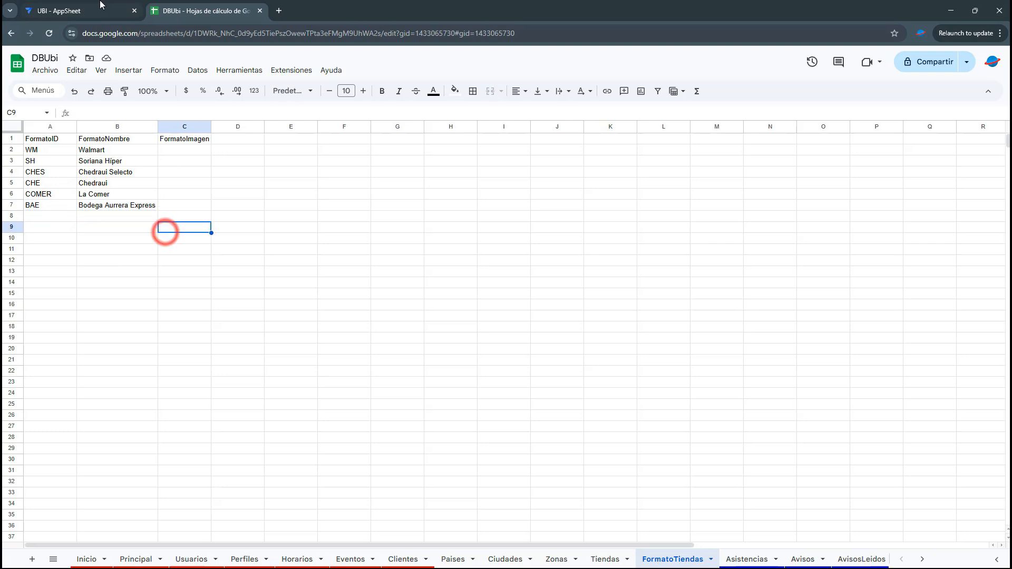
pyautogui.click(459, 559)
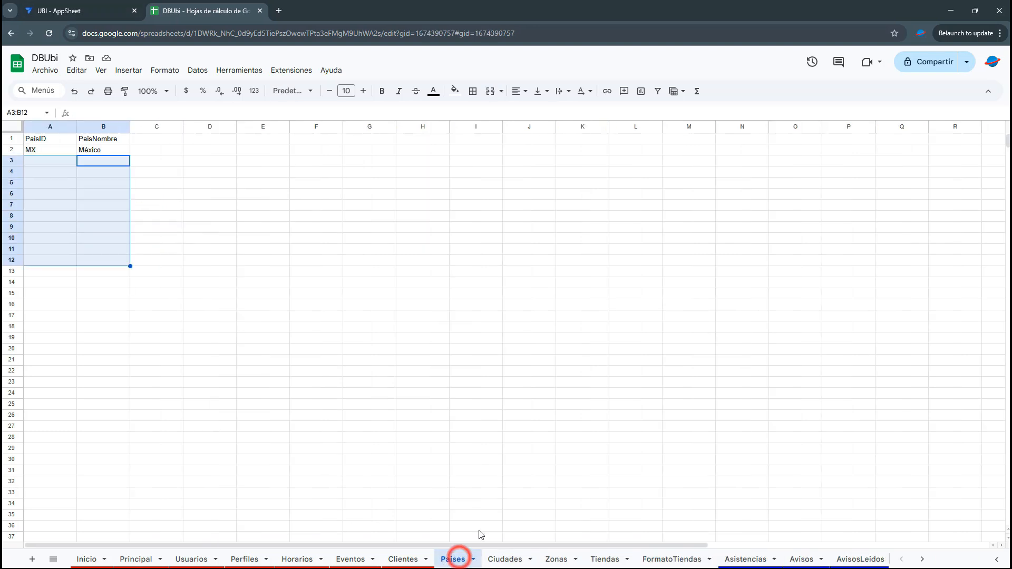
# - Switch to the UBI app in AppSheet and add the Ciudades, FormatoTiendas, Paises, Tiendas and Zonas tables from the DBUbi Google spreadsheet
pyautogui.click(80, 6)
pyautogui.click(155, 92)
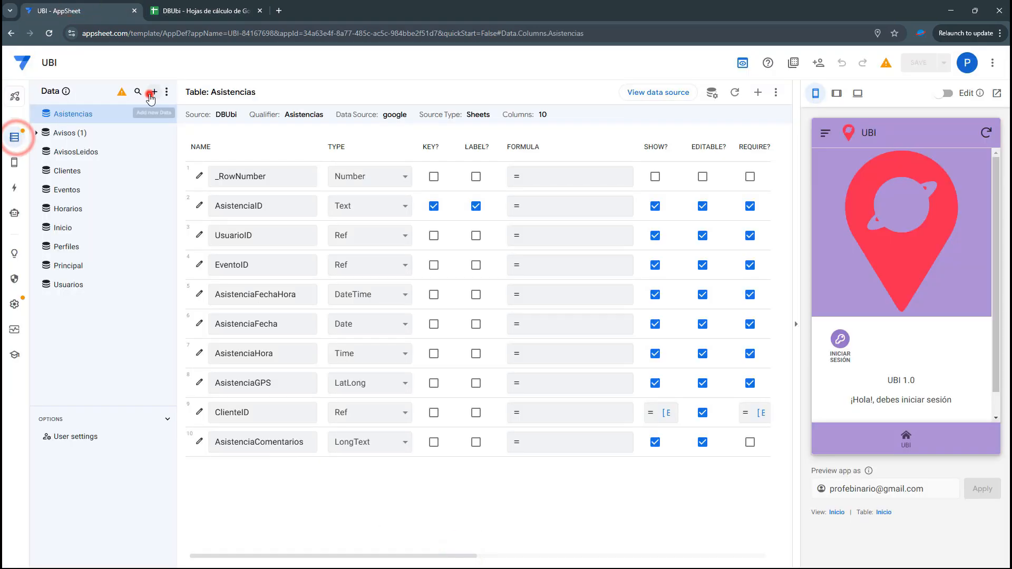
pyautogui.click(441, 174)
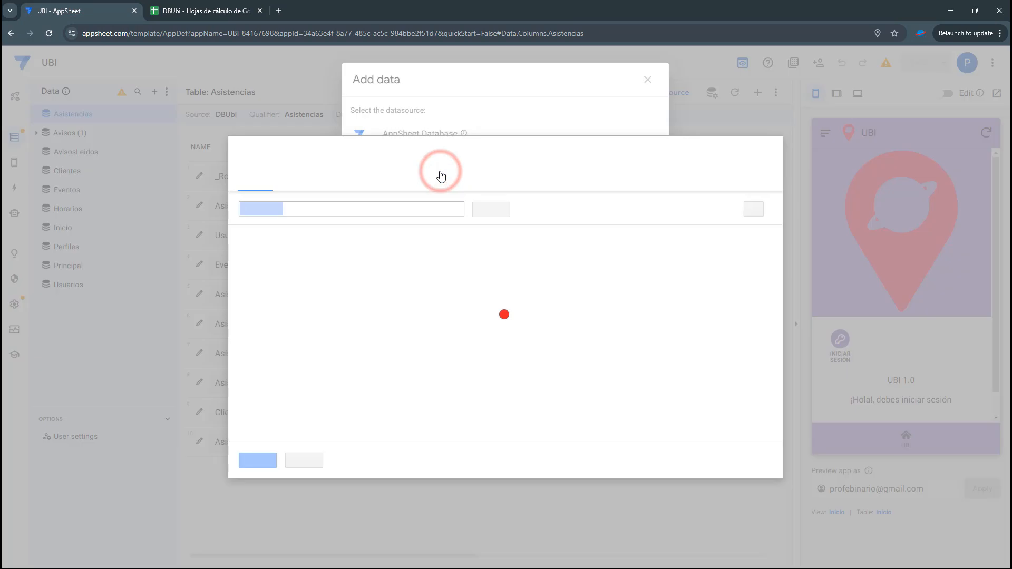
pyautogui.scroll(-1, 285, 338)
pyautogui.click(272, 378)
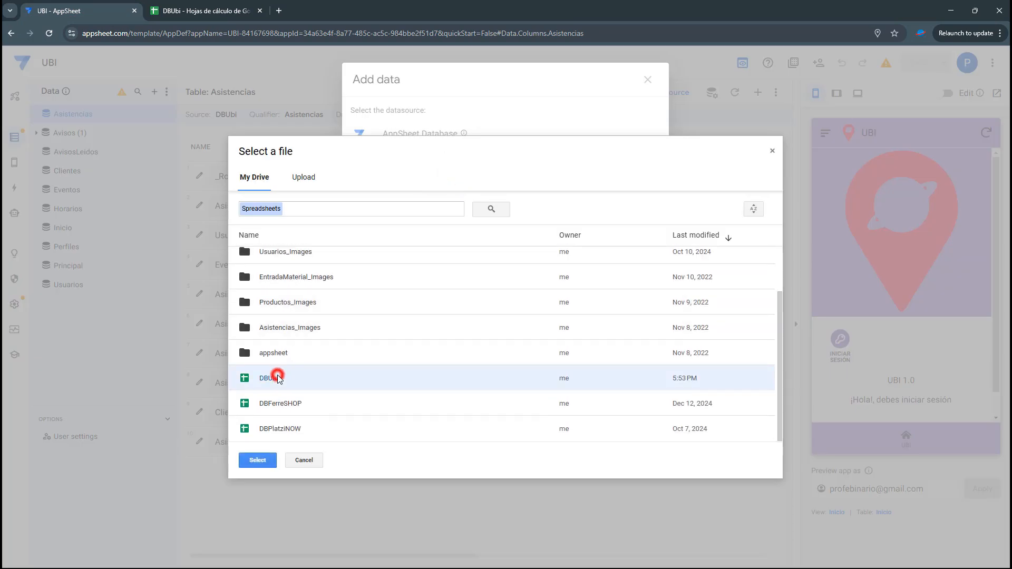
pyautogui.click(258, 460)
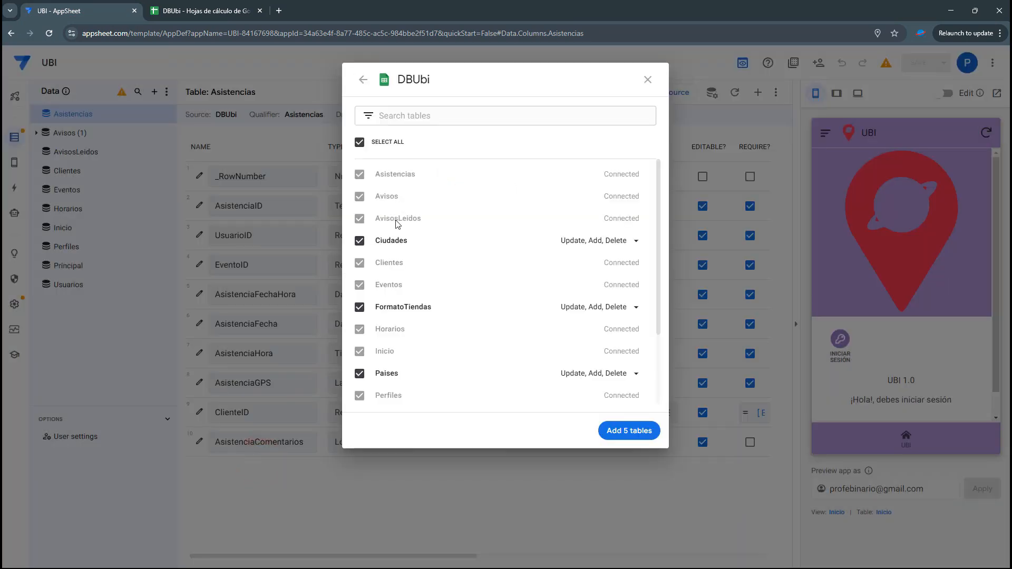
pyautogui.scroll(-1, 413, 337)
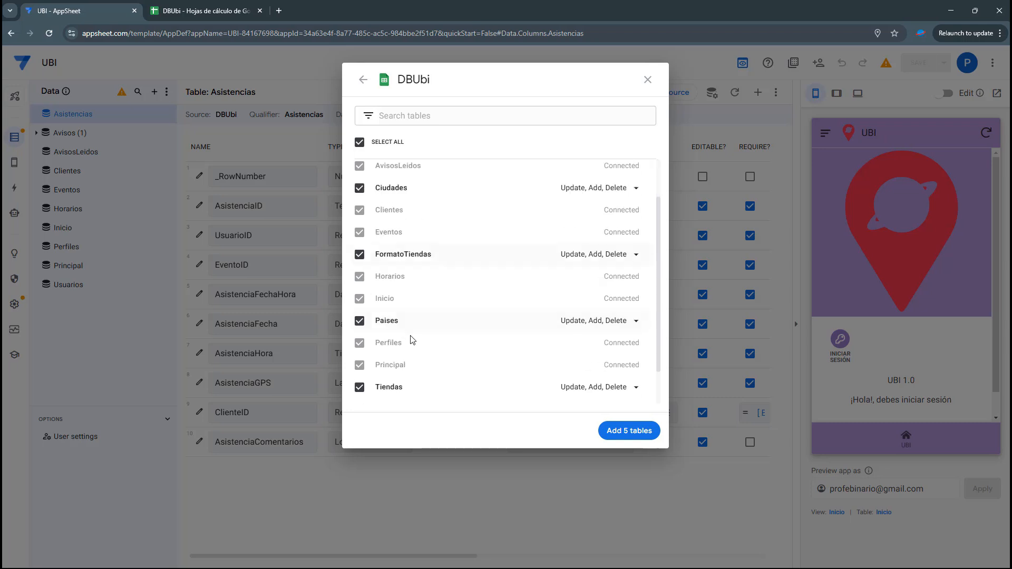
pyautogui.scroll(-1, 402, 337)
pyautogui.click(638, 431)
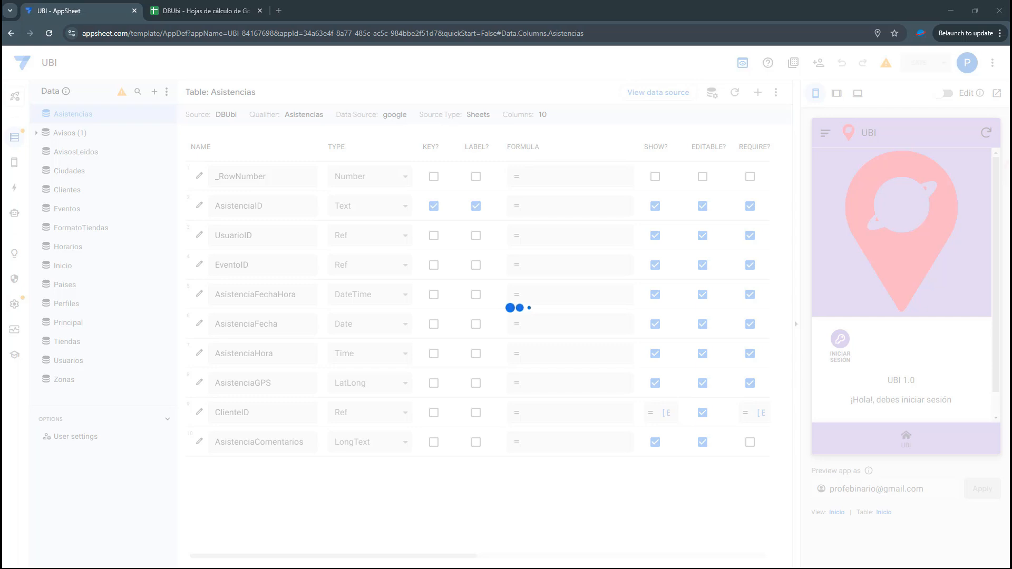
# - Remove the initial value formula from the CiudadID column of the Ciudades table
pyautogui.click(73, 169)
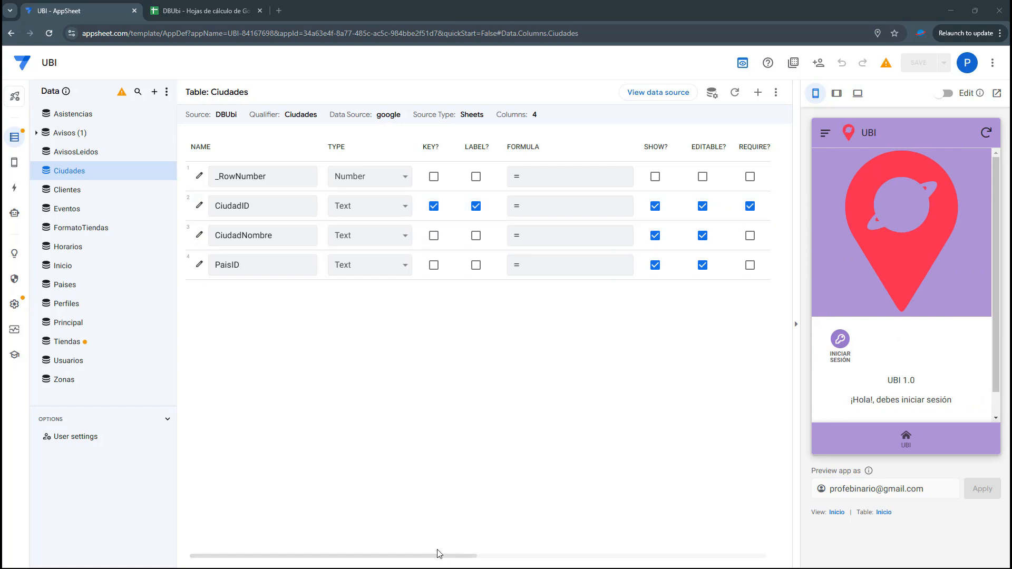
pyautogui.moveTo(443, 560); pyautogui.dragTo(516, 560)
pyautogui.click(728, 214)
pyautogui.moveTo(394, 158); pyautogui.dragTo(221, 160)
pyautogui.press('BackSpace')
pyautogui.click(724, 533)
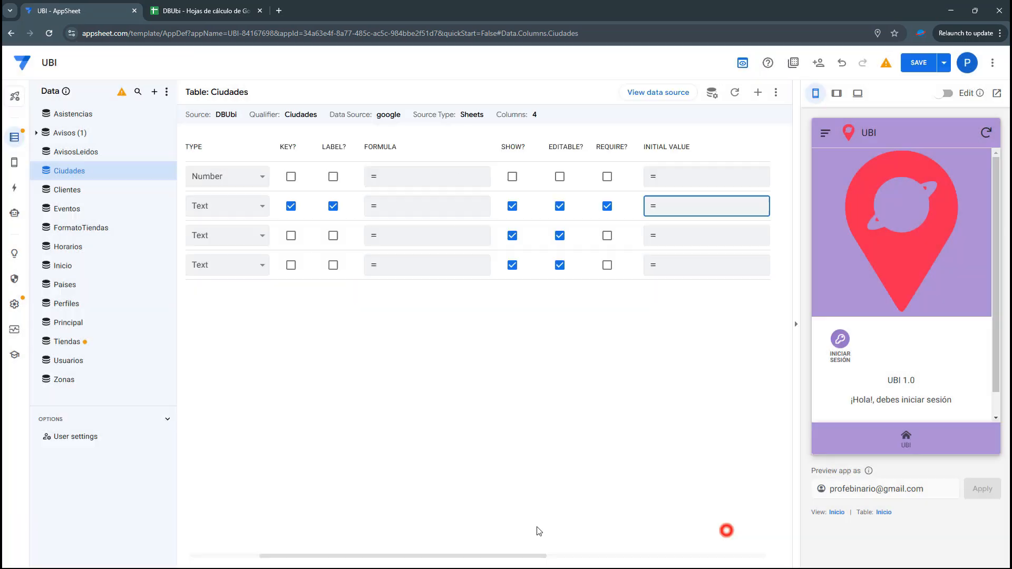
pyautogui.moveTo(451, 558); pyautogui.dragTo(251, 556)
pyautogui.click(288, 419)
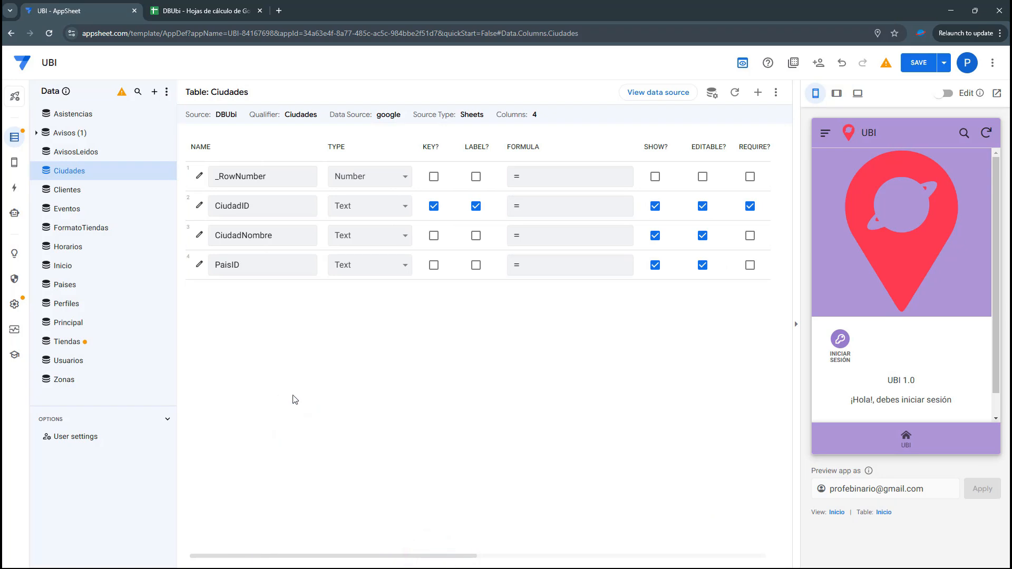
# - Make the PaisID column of Ciudades a Ref to the Paises table, mark it as a part of that table, and save the app
pyautogui.click(367, 265)
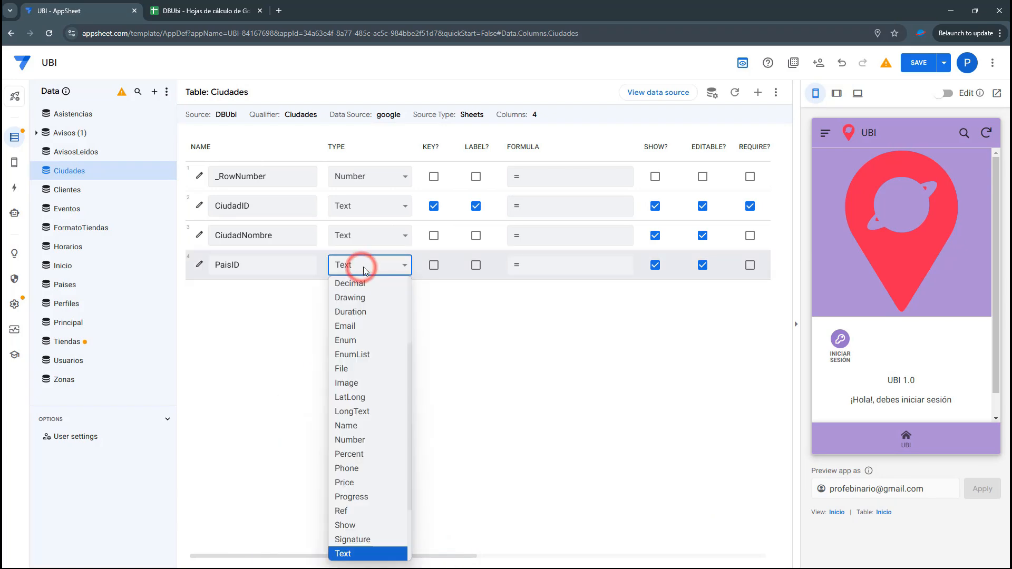
pyautogui.press('r')
pyautogui.press('Return')
pyautogui.click(481, 333)
pyautogui.press('p')
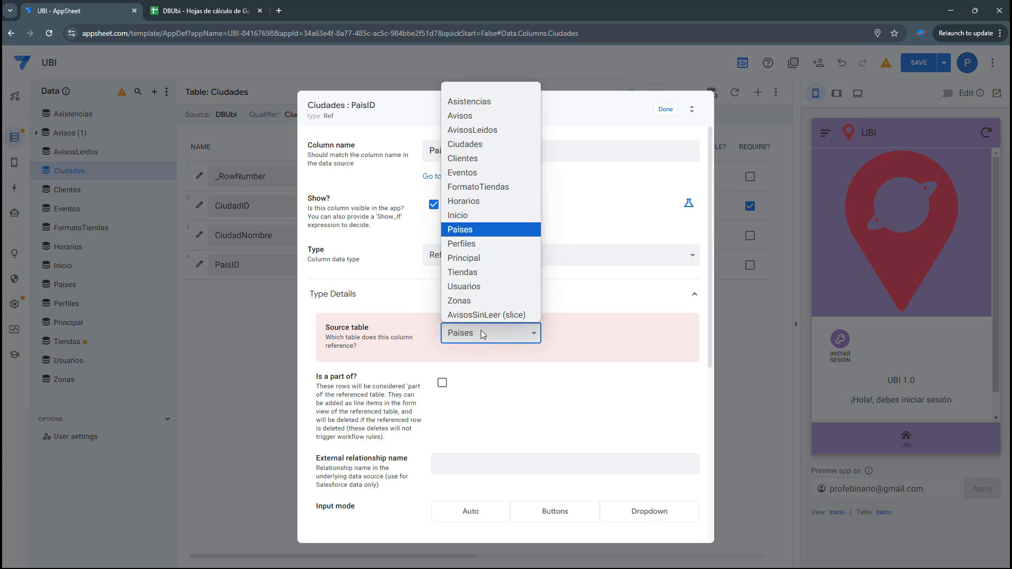
pyautogui.click(513, 230)
pyautogui.click(444, 365)
pyautogui.click(665, 110)
pyautogui.click(919, 63)
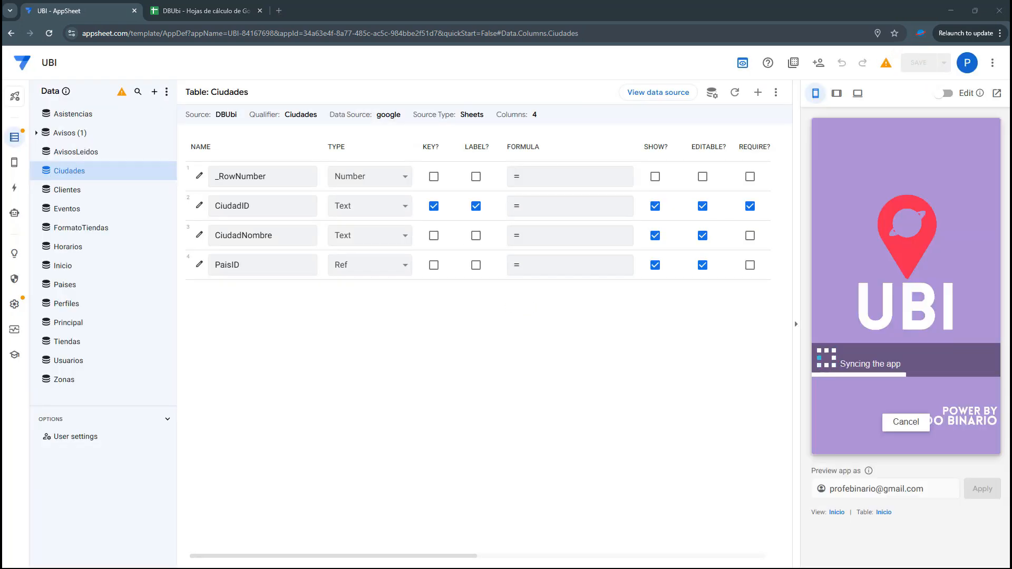
# - Remove the initial value formula from the FormatoID column of the FormatoTiendas table
pyautogui.click(82, 232)
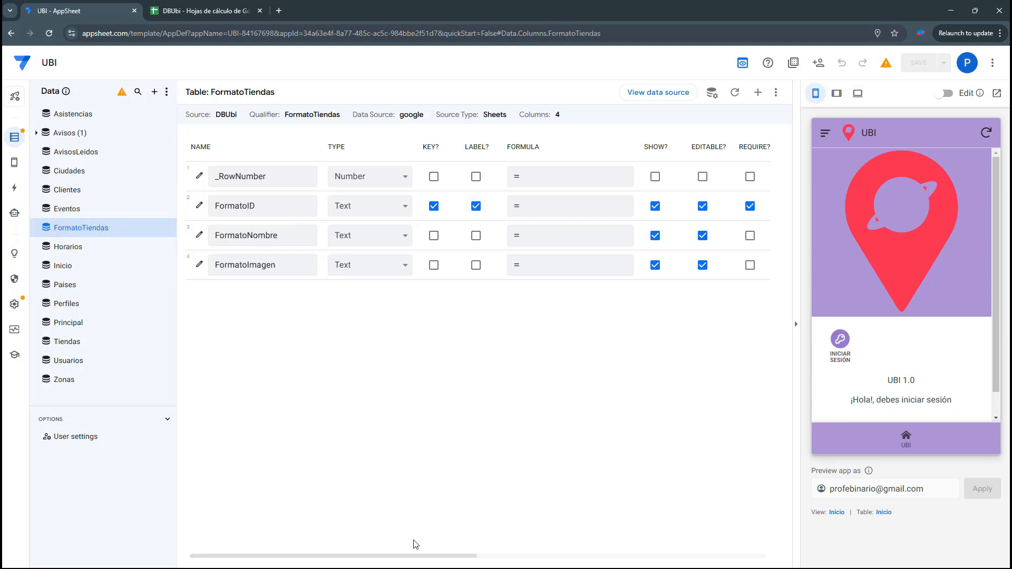
pyautogui.hscroll(5, 419, 556)
pyautogui.click(572, 207)
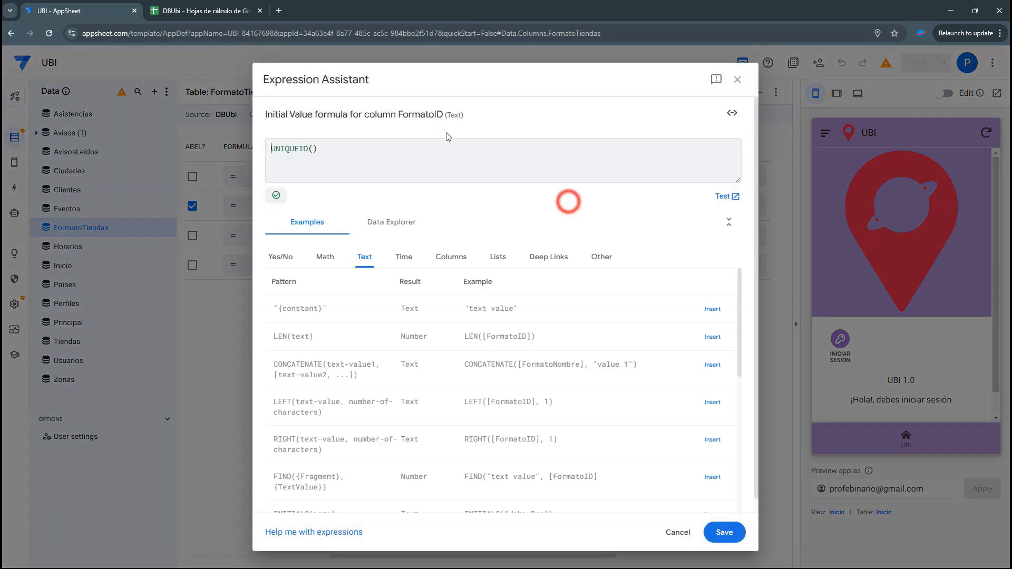
pyautogui.tripleClick(384, 147)
pyautogui.press('BackSpace')
pyautogui.click(726, 532)
pyautogui.moveTo(415, 556); pyautogui.dragTo(206, 555)
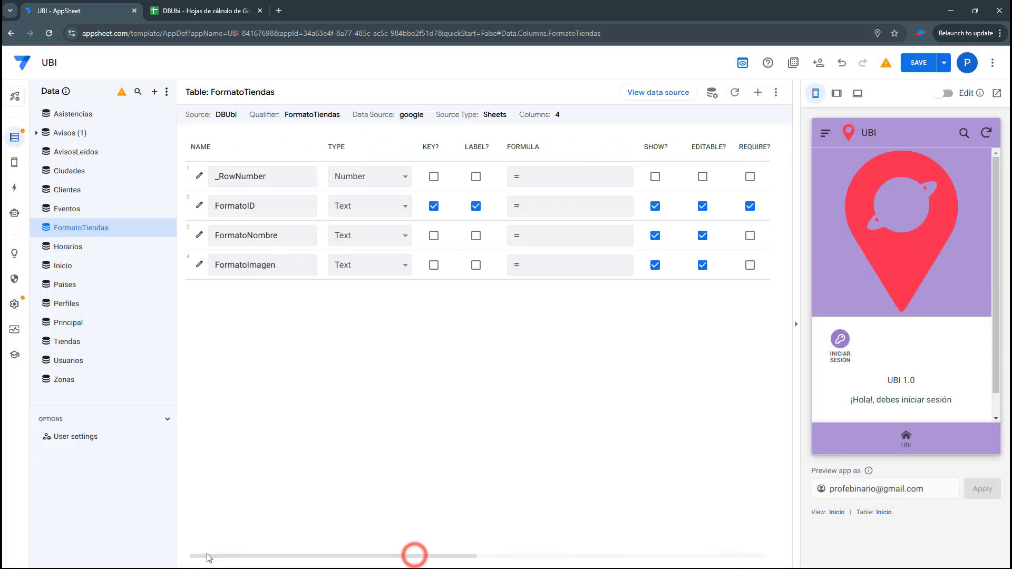
# - Change the label column to FormatoNombre in the FormatoTiendas table and to CiudadNombre in the Ciudades table
pyautogui.click(476, 206)
pyautogui.click(477, 236)
pyautogui.click(90, 172)
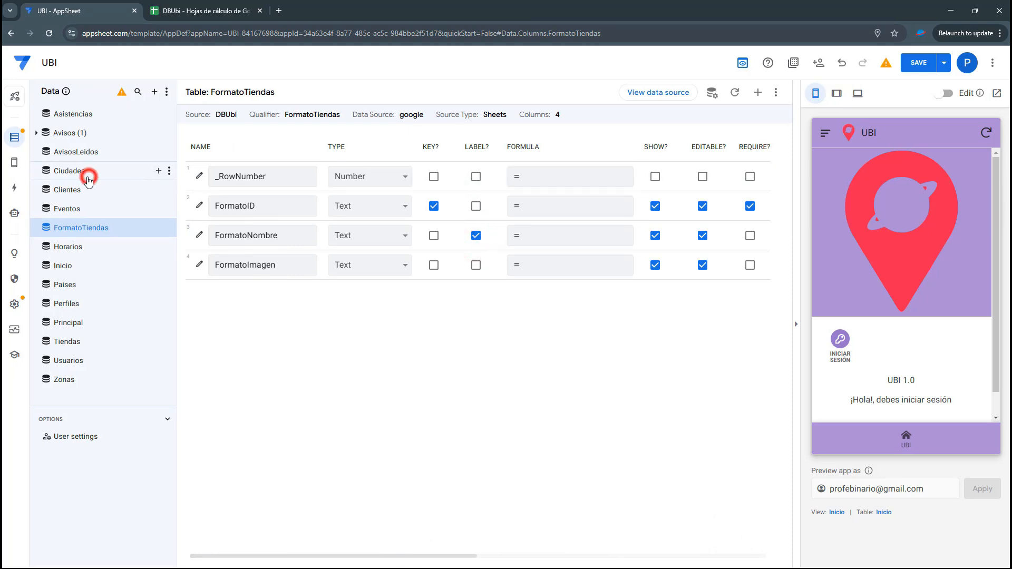
pyautogui.click(476, 207)
pyautogui.click(476, 236)
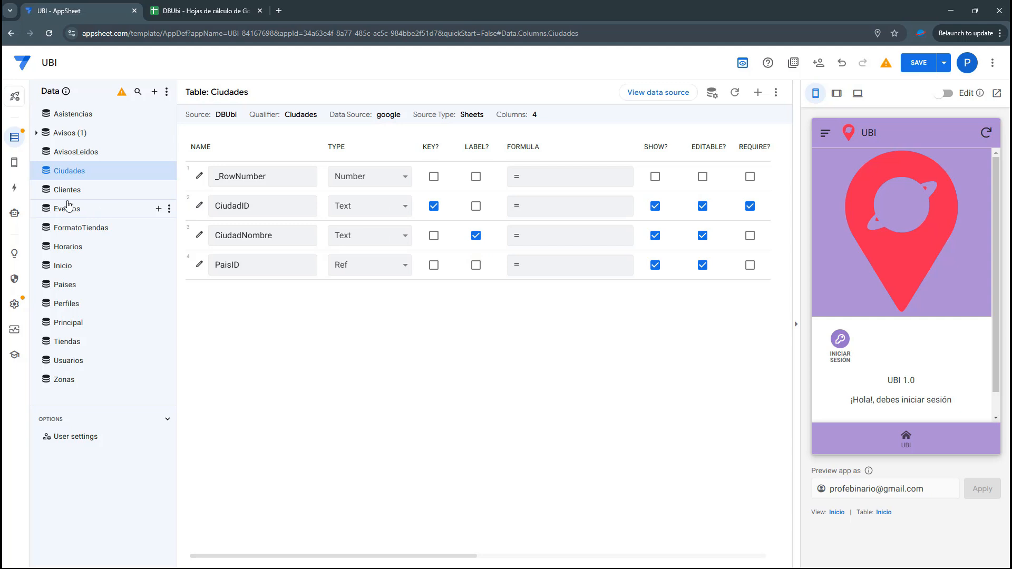
# - Set the type of the FormatoImagen column in FormatoTiendas to Image and save the app
pyautogui.click(98, 227)
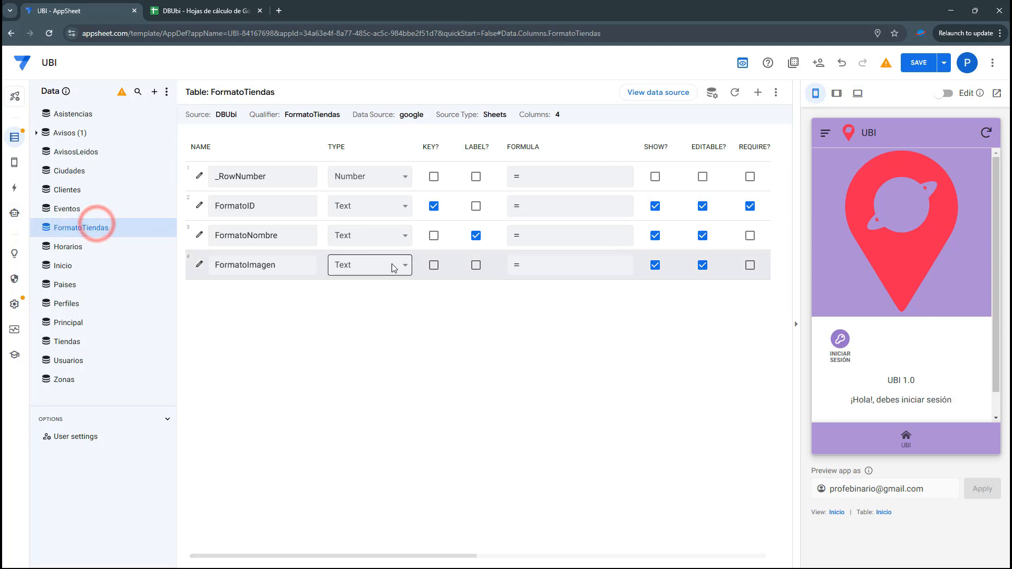
pyautogui.click(362, 270)
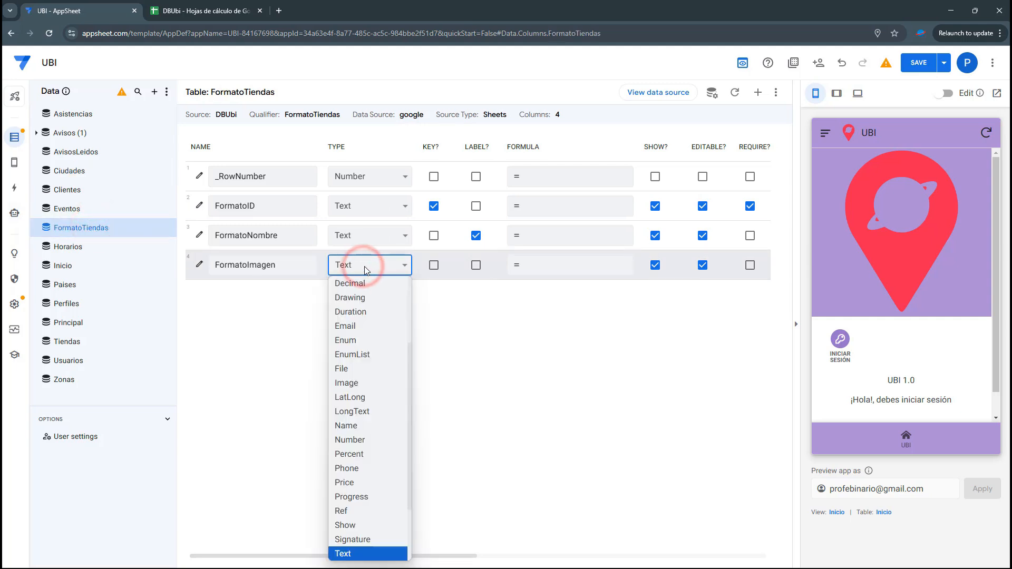
pyautogui.press('i')
pyautogui.press('Return')
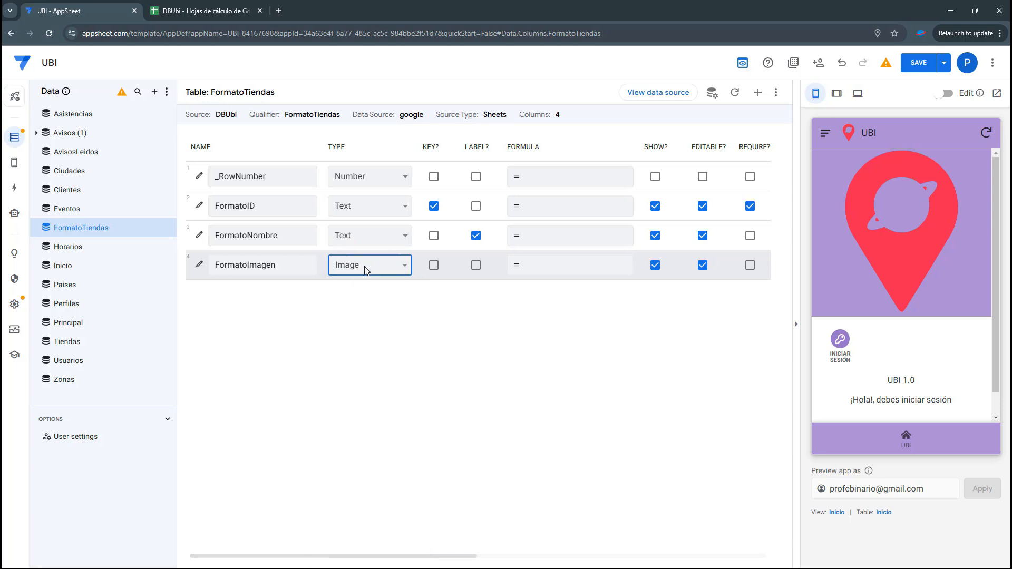
pyautogui.click(920, 70)
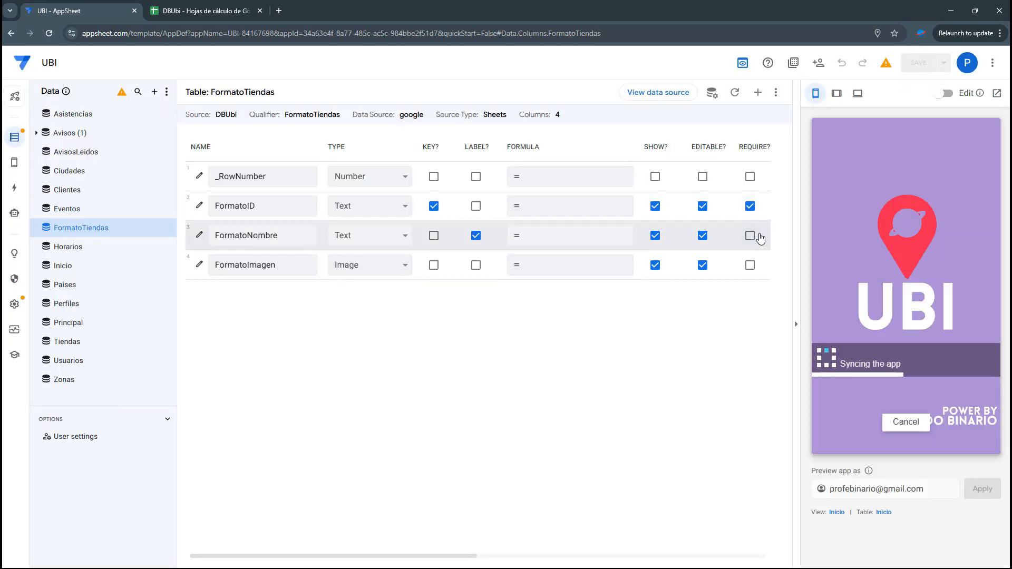
# - Make FormatoNombre required in FormatoTiendas, and CiudadNombre and PaisID required in Ciudades, and save the app
pyautogui.click(752, 236)
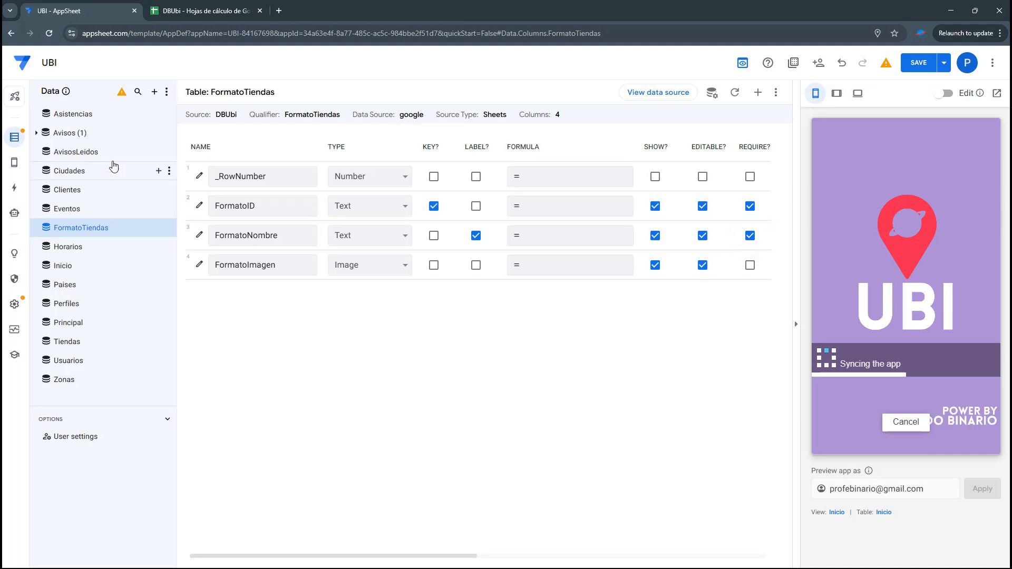
pyautogui.click(94, 166)
pyautogui.click(750, 236)
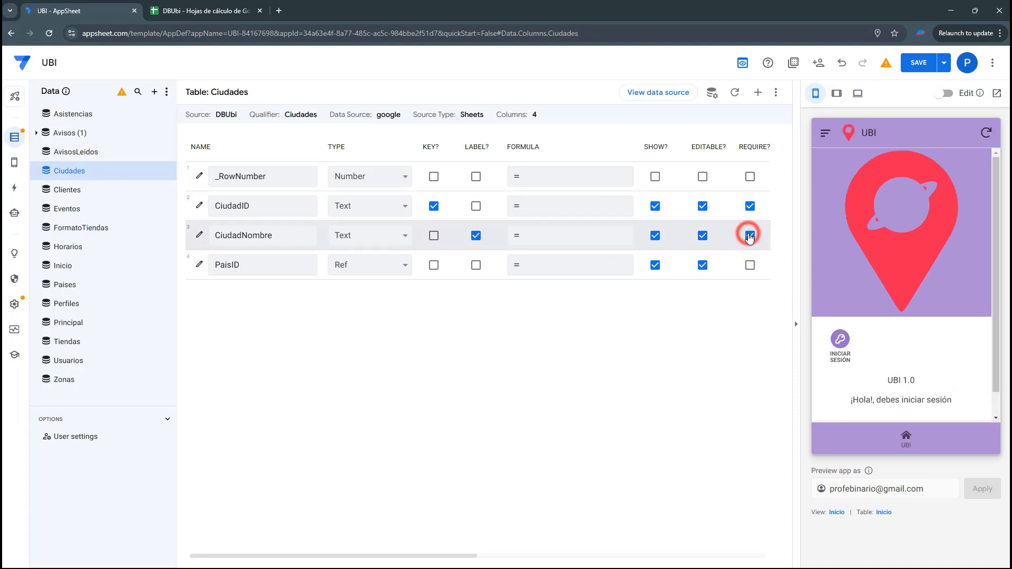
pyautogui.click(750, 265)
pyautogui.click(904, 63)
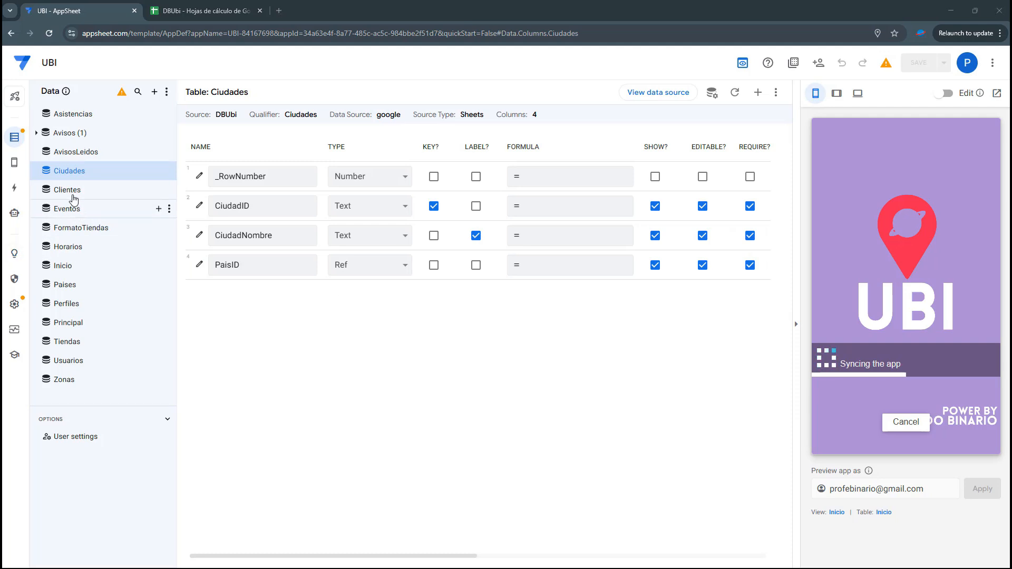
# - Remove the initial value formula from the PaisID column of the Paises table
pyautogui.click(68, 285)
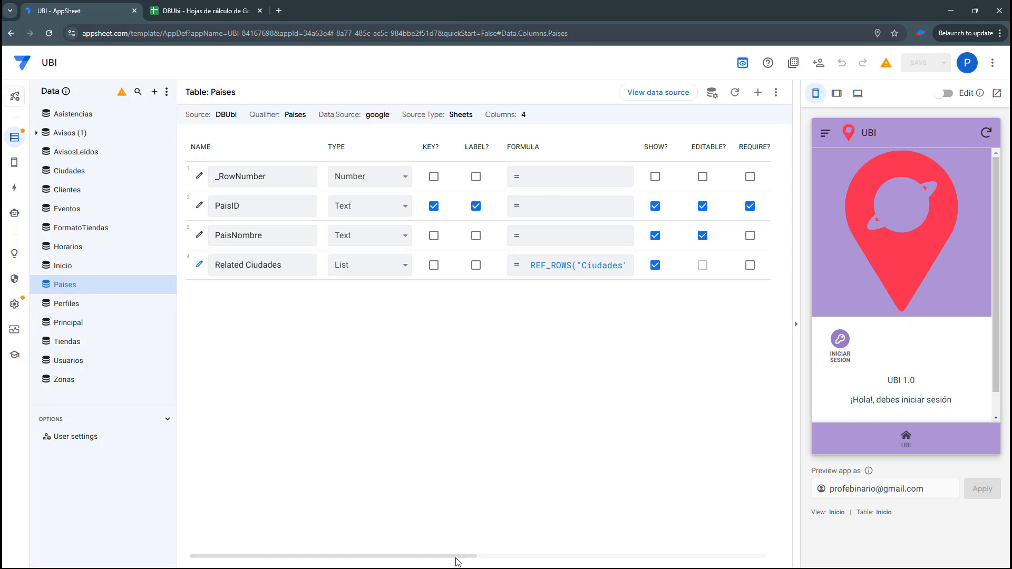
pyautogui.moveTo(458, 560); pyautogui.dragTo(459, 557)
pyautogui.click(565, 206)
pyautogui.moveTo(402, 150); pyautogui.dragTo(247, 148)
pyautogui.press('BackSpace')
pyautogui.click(725, 532)
pyautogui.moveTo(489, 557); pyautogui.dragTo(251, 555)
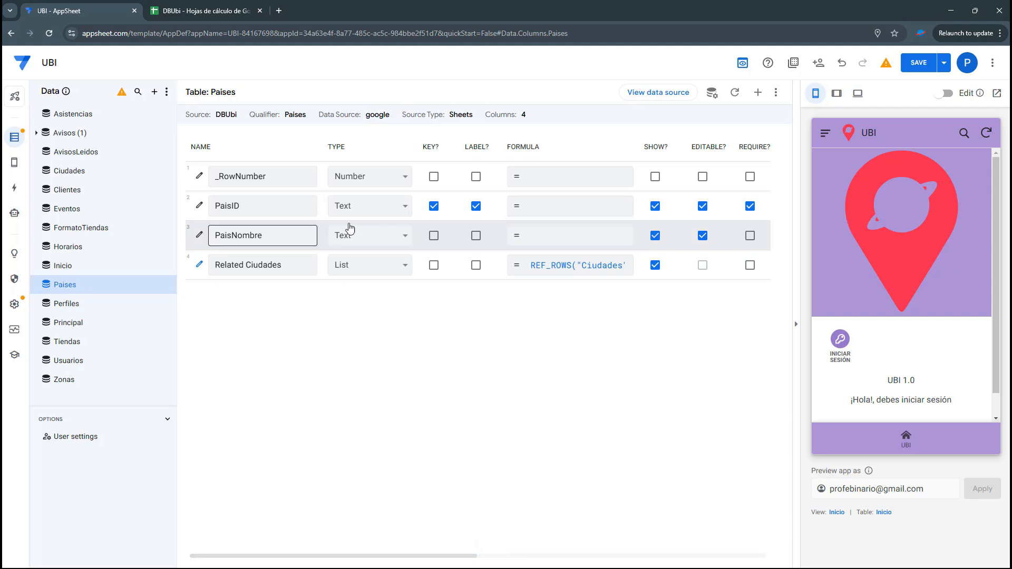
# - Make PaisNombre the required label column of Paises instead of PaisID, and save the app
pyautogui.click(476, 206)
pyautogui.click(476, 235)
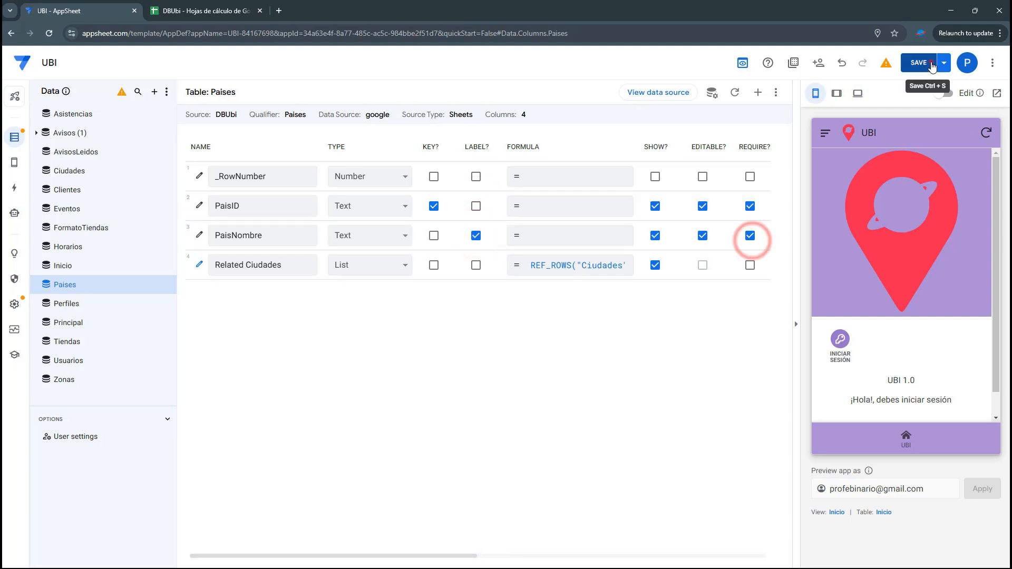
pyautogui.click(931, 63)
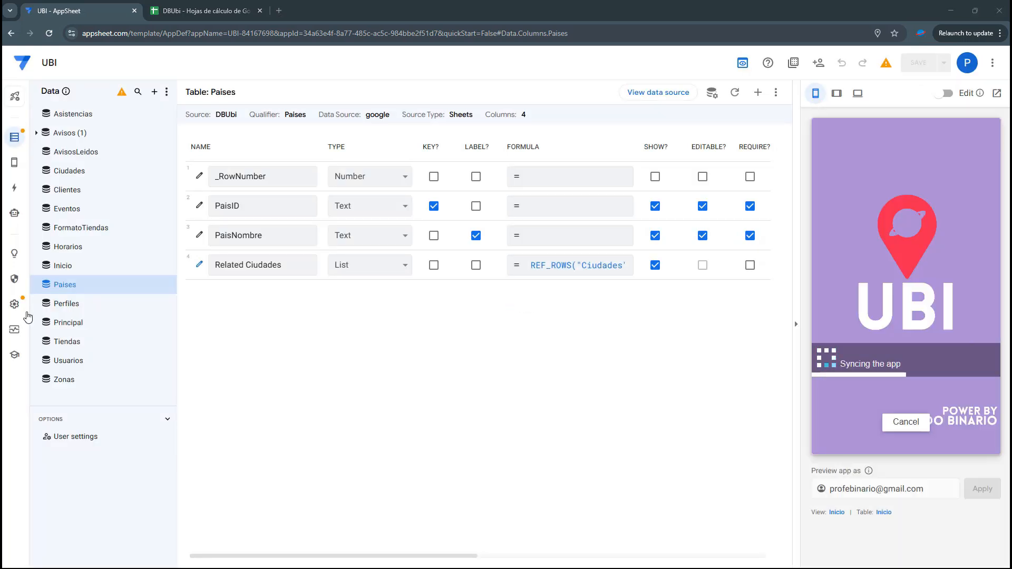
# - Remove the initial value formula from the TiendaID column of Tiendas and make TiendaNombre the label instead of TiendaID
pyautogui.click(69, 344)
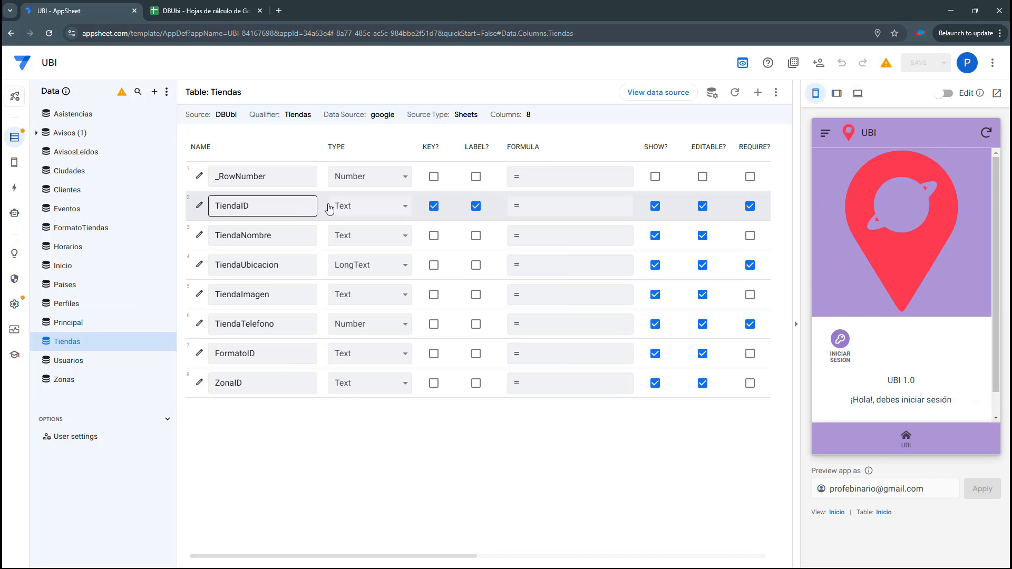
pyautogui.moveTo(379, 555); pyautogui.dragTo(491, 559)
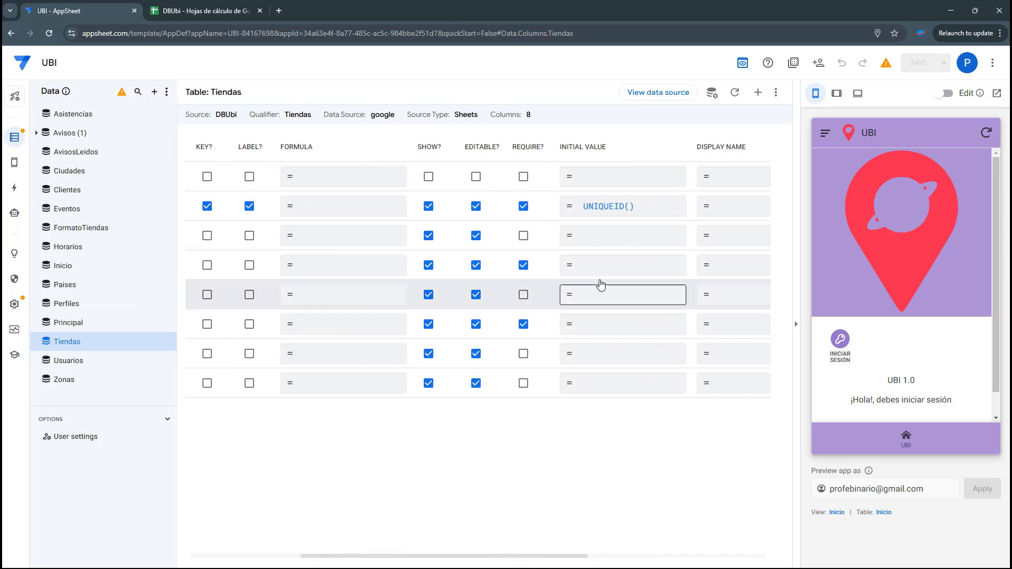
pyautogui.click(633, 206)
pyautogui.click(351, 143)
pyautogui.hotkey('ctrl', 'a')
pyautogui.press('BackSpace')
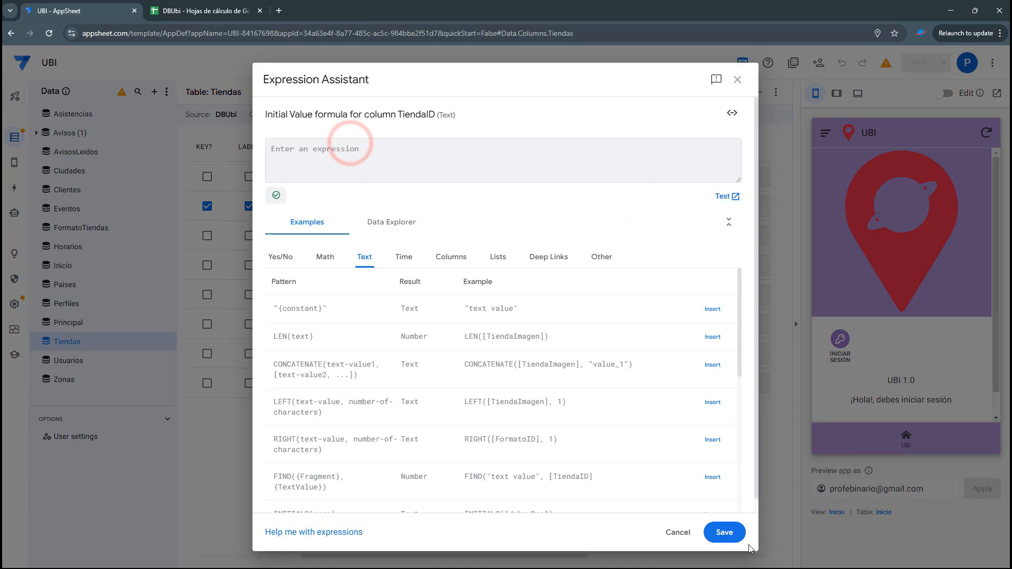
pyautogui.click(738, 534)
pyautogui.moveTo(481, 556); pyautogui.dragTo(355, 562)
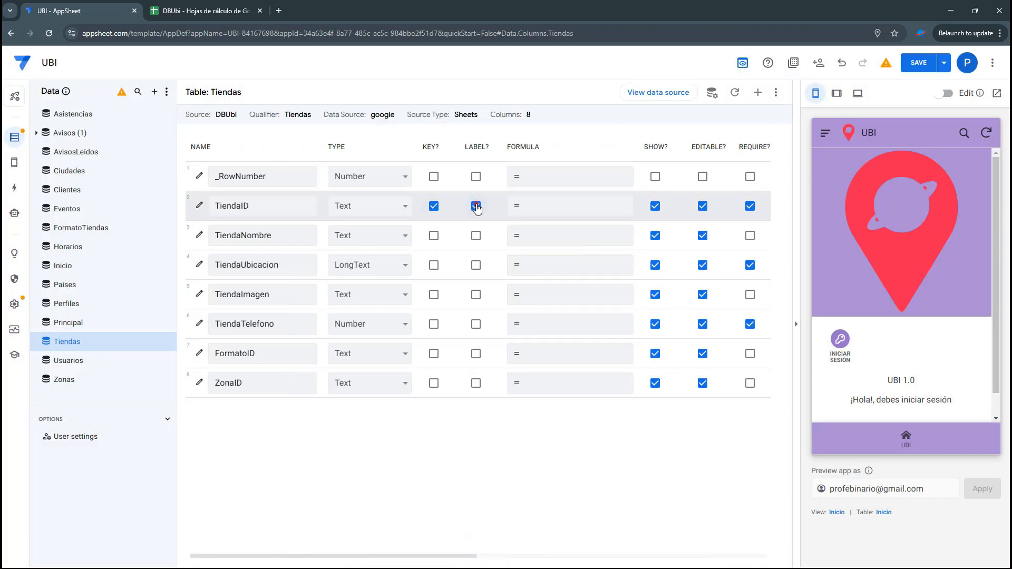
pyautogui.click(476, 236)
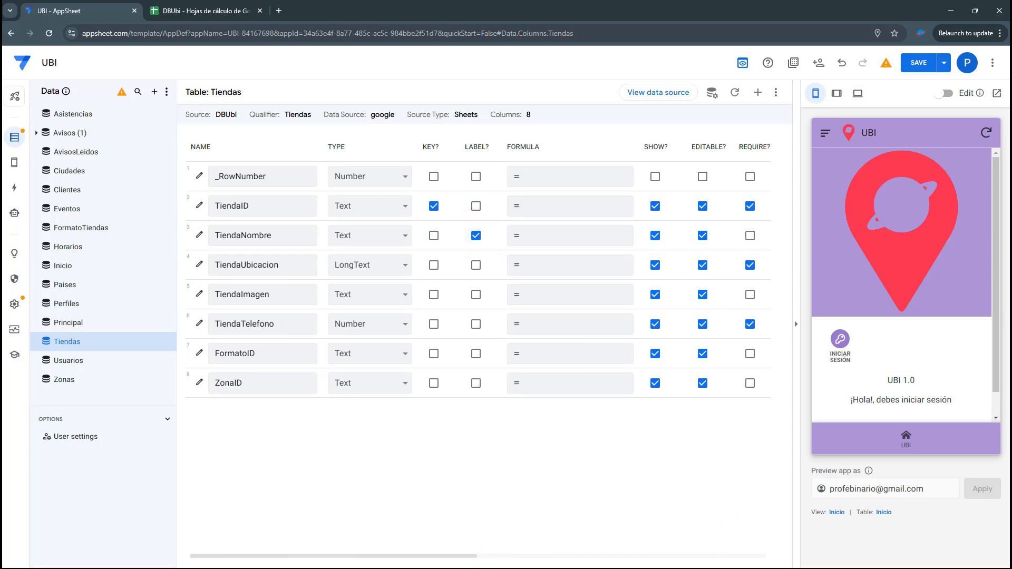
# - Set the Tiendas column types to Address for TiendaUbicacion, Image for TiendaImagen and Phone for TiendaTelefono
pyautogui.click(352, 267)
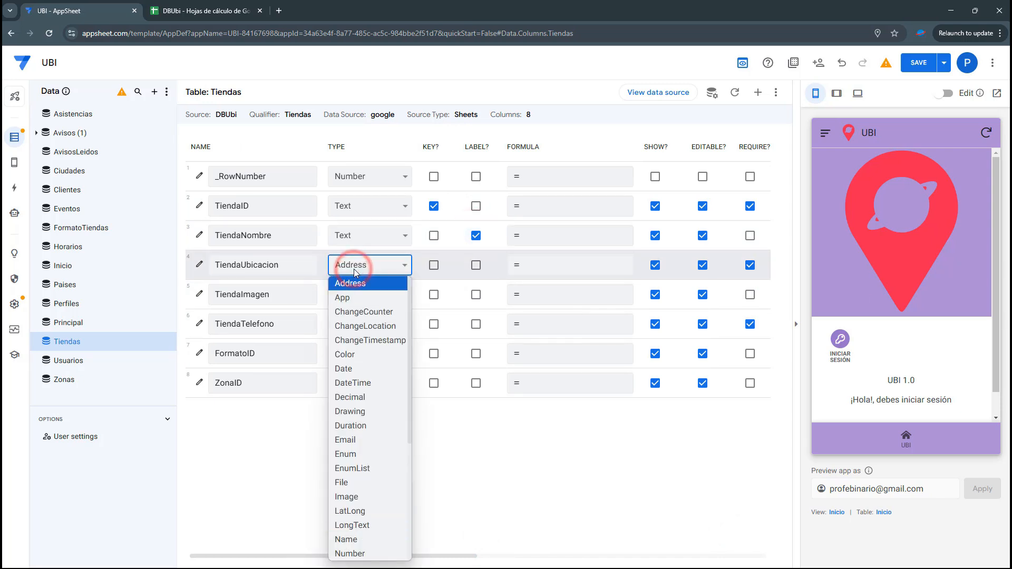
pyautogui.click(353, 269)
pyautogui.click(353, 294)
pyautogui.press('i')
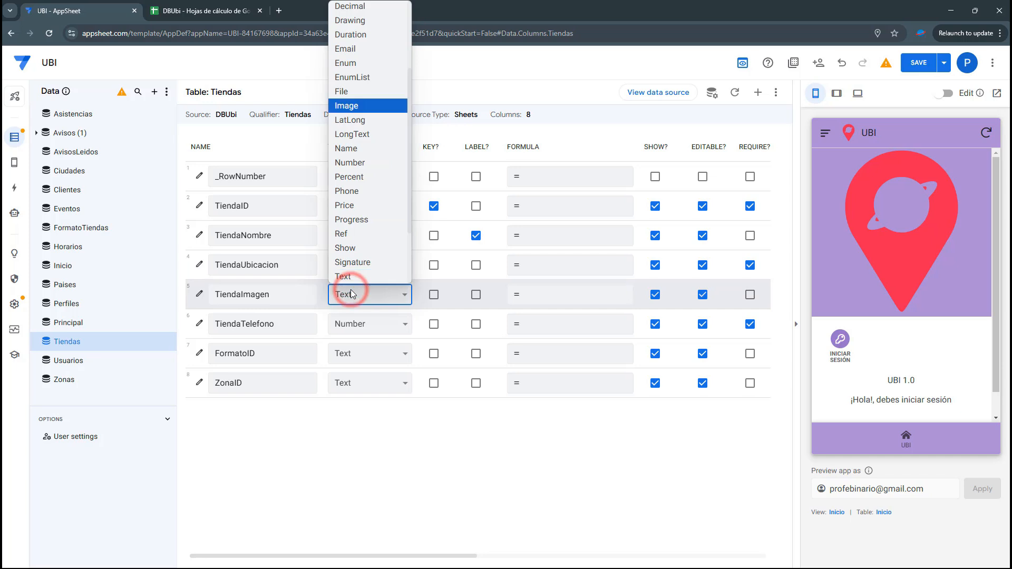
pyautogui.press('Return')
pyautogui.click(363, 327)
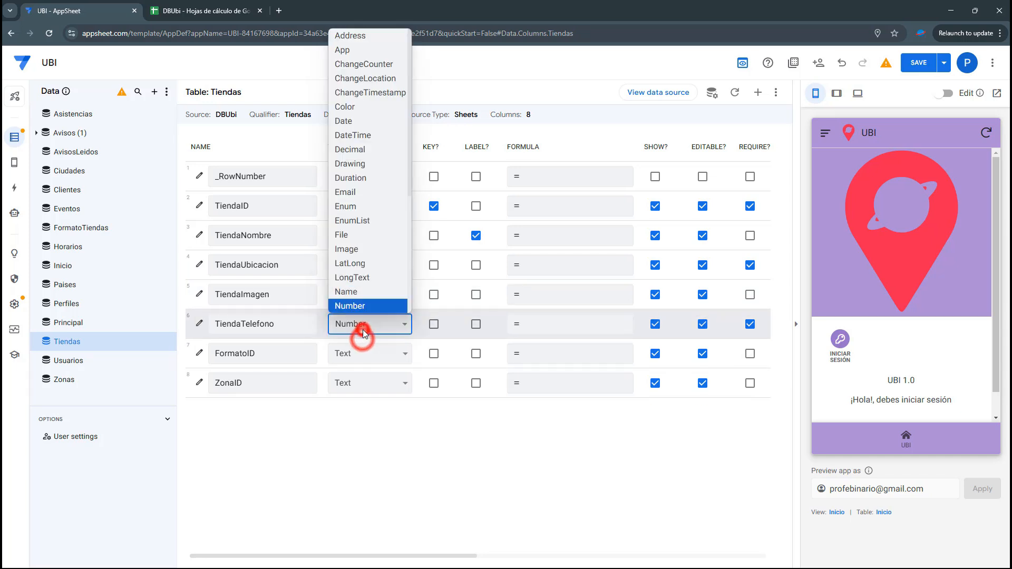
pyautogui.press('p')
pyautogui.press('Return')
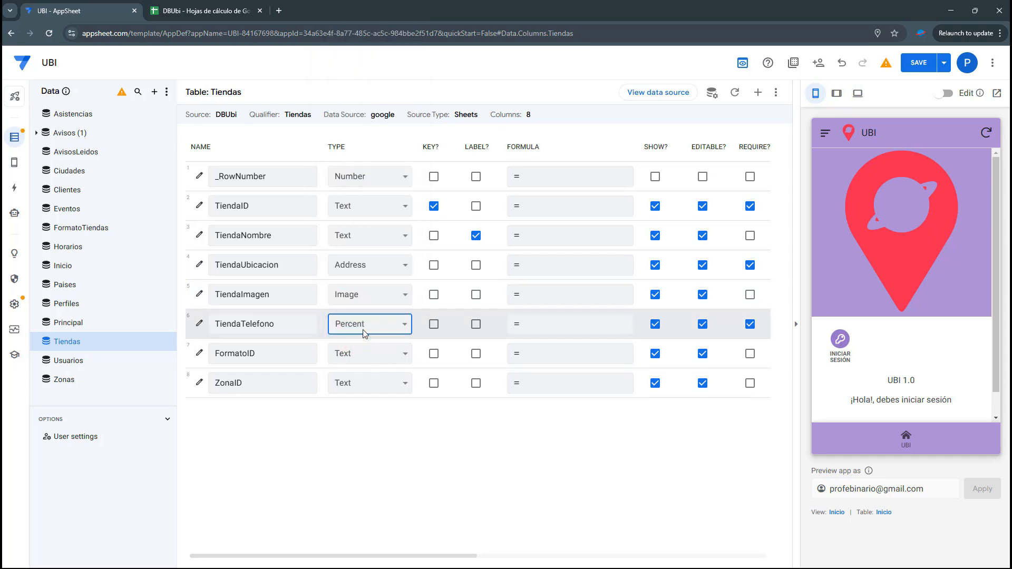
pyautogui.click(362, 327)
pyautogui.press('p')
pyautogui.press('Return')
# - Make the FormatoID column of Tiendas a Ref to the FormatoTiendas table
pyautogui.click(348, 350)
pyautogui.press('r')
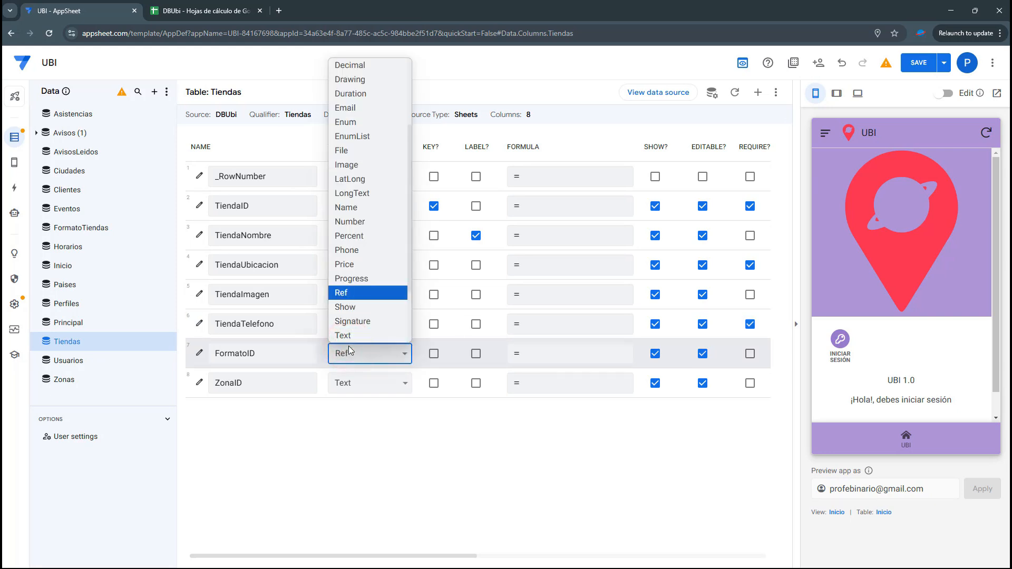
pyautogui.press('Return')
pyautogui.click(477, 338)
pyautogui.press('f')
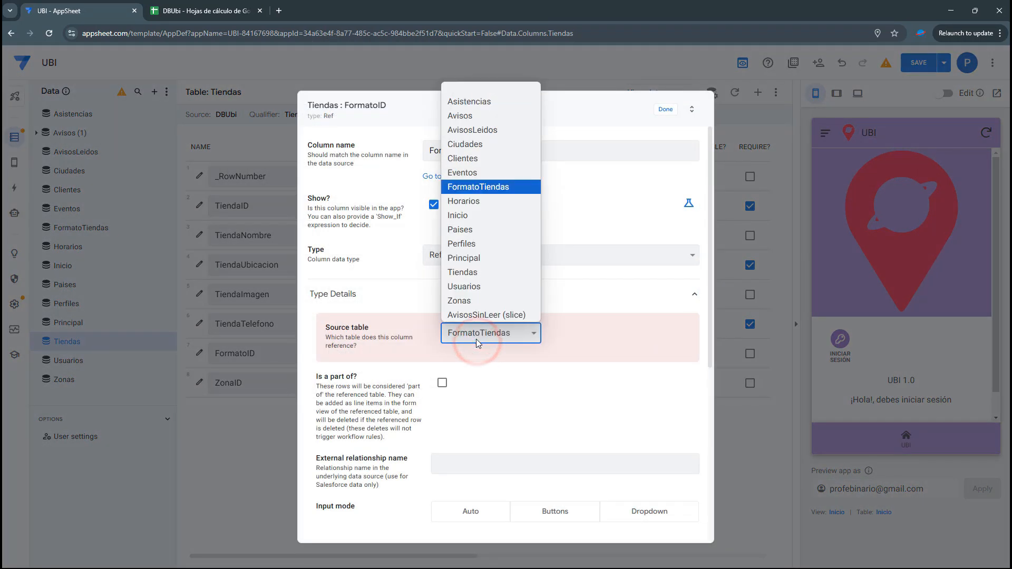
pyautogui.click(479, 186)
pyautogui.click(666, 108)
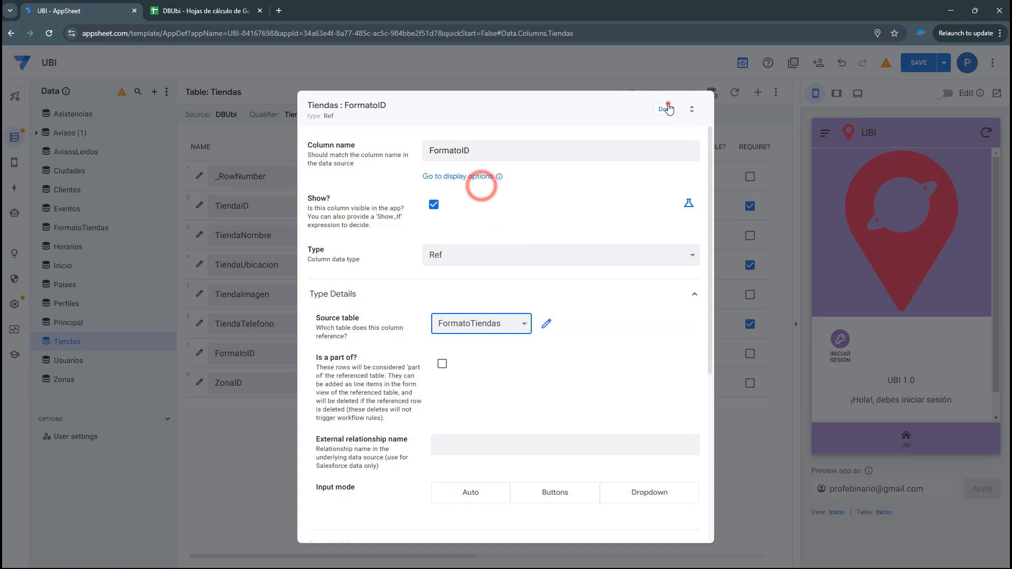
# - Make the ZonaID column of Tiendas a Ref to the Zonas table
pyautogui.click(352, 388)
pyautogui.press('r')
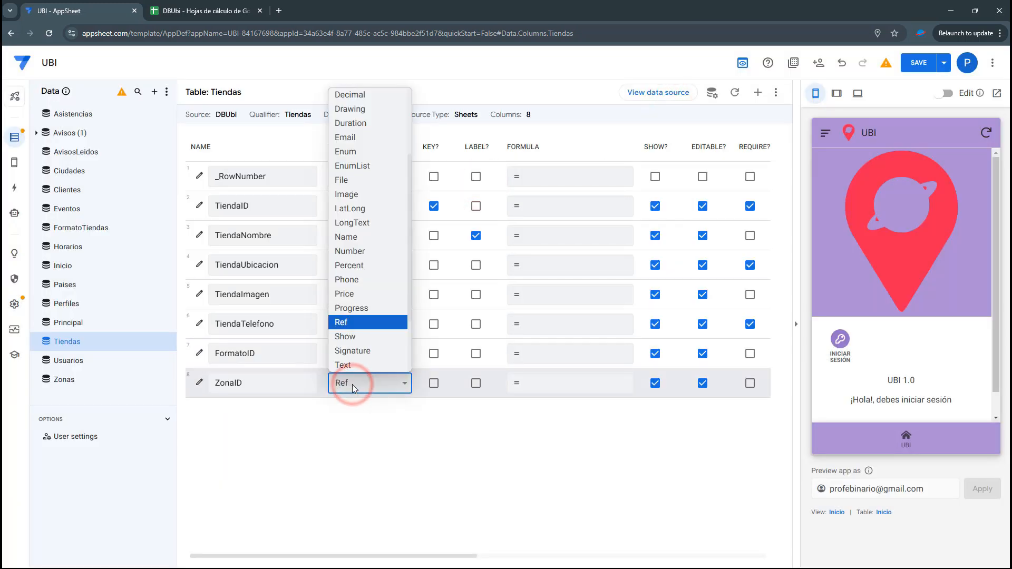
pyautogui.press('Return')
pyautogui.click(484, 340)
pyautogui.press('z')
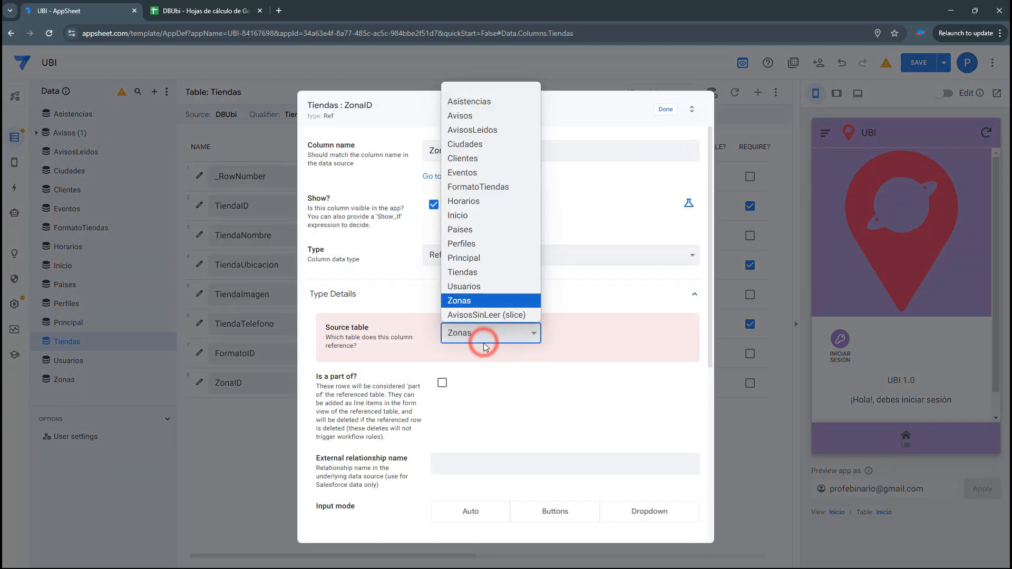
pyautogui.click(459, 299)
pyautogui.click(665, 109)
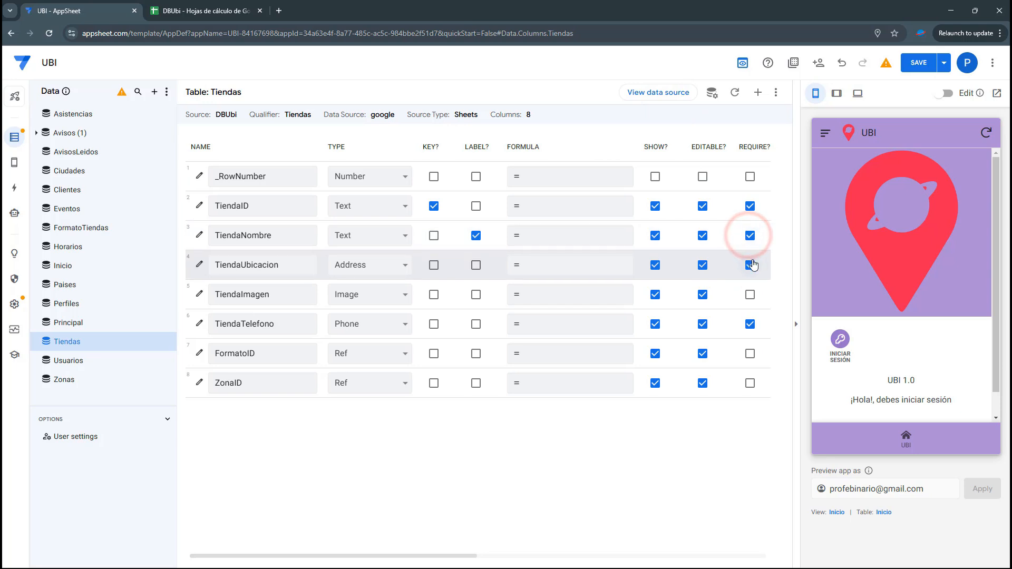
# - Make TiendaNombre and FormatoID required and TiendaTelefono optional in the Tiendas table, and save the app
pyautogui.click(750, 353)
pyautogui.click(906, 68)
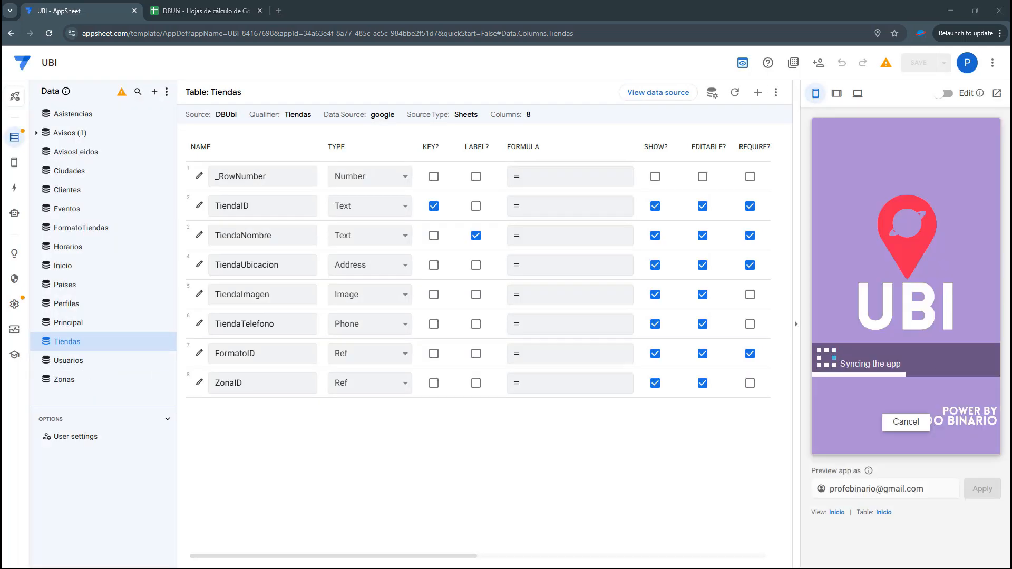
# - Make ZonaNombre the label column of the Zonas table instead of ZonaID
pyautogui.click(74, 385)
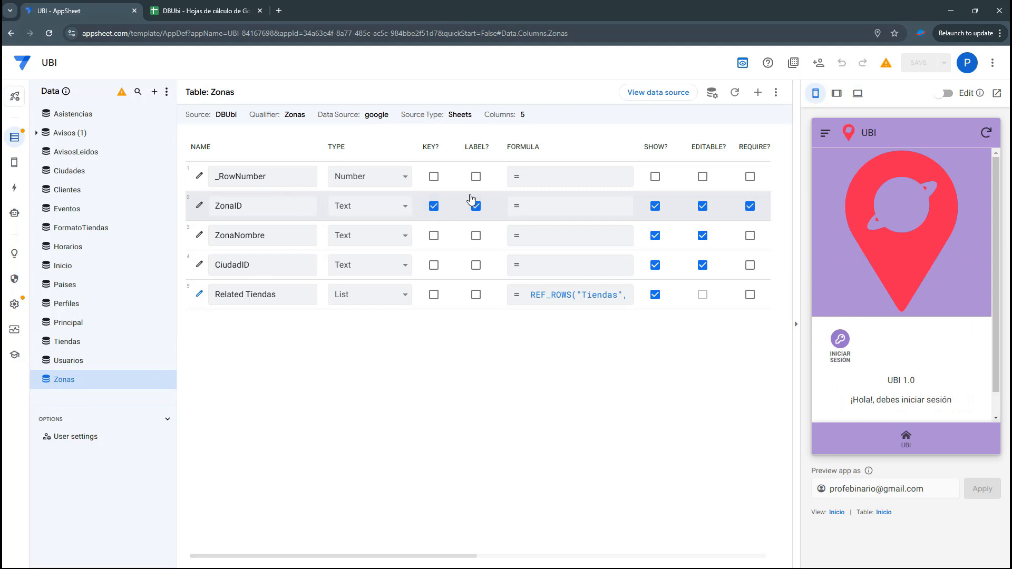
pyautogui.click(477, 209)
pyautogui.click(476, 236)
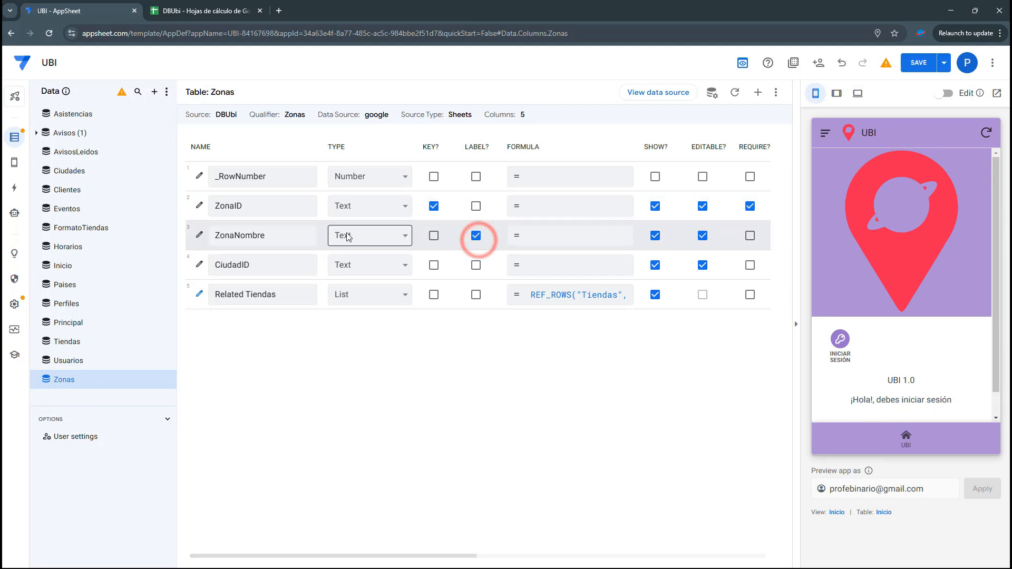
# - Make the CiudadID column of Zonas a Ref to the Ciudades table
pyautogui.click(374, 268)
pyautogui.press('r')
pyautogui.press('Return')
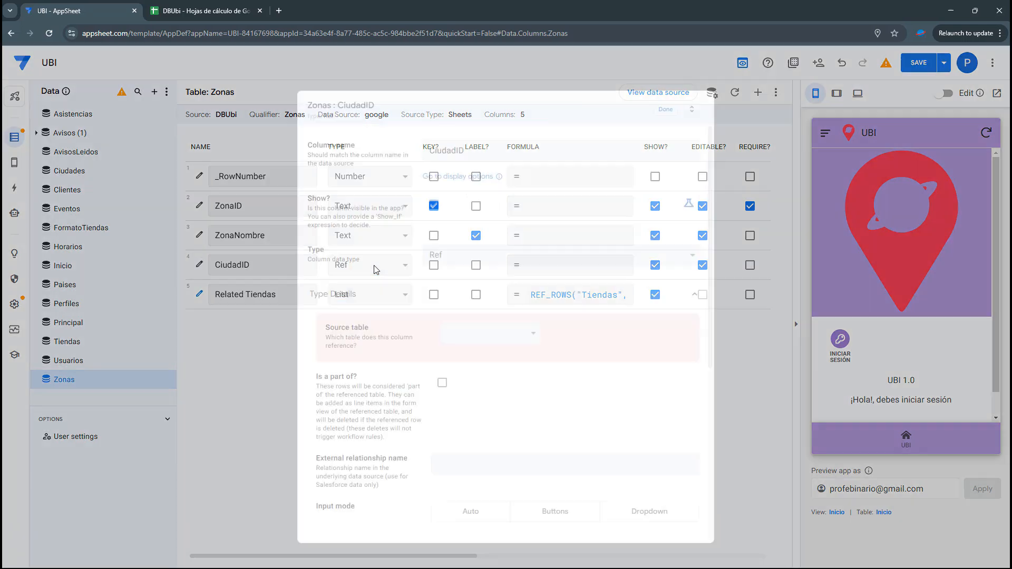
pyautogui.click(505, 331)
pyautogui.press('c')
pyautogui.press('Return')
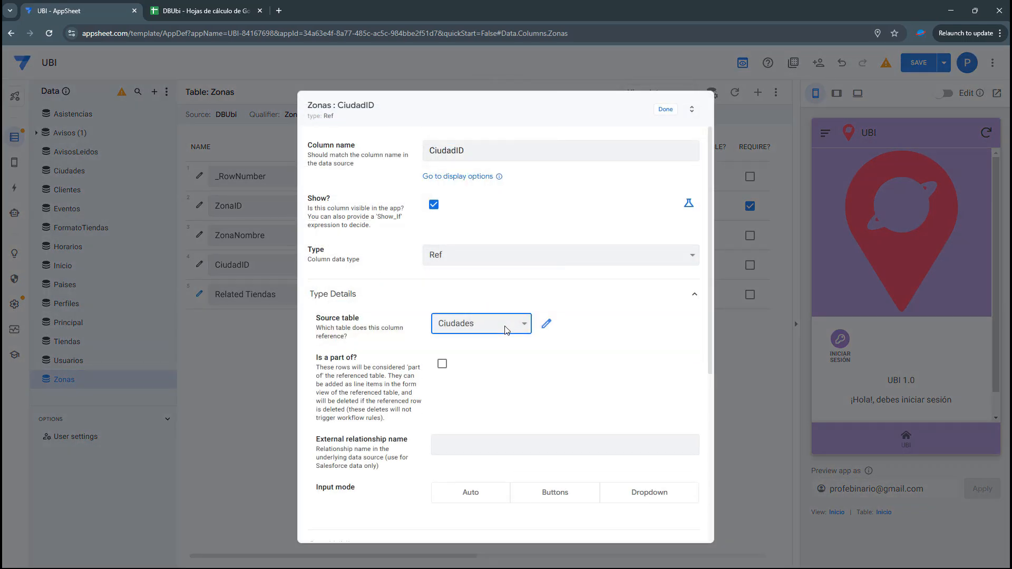
pyautogui.click(668, 111)
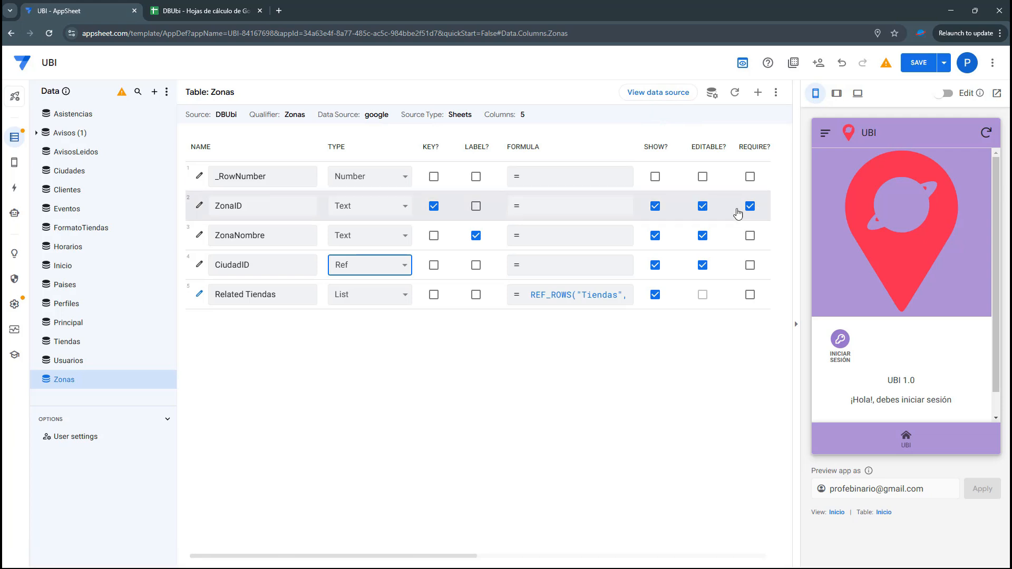
# - Make the ZonaNombre and CiudadID columns of Zonas required and save the app
pyautogui.click(751, 236)
pyautogui.click(750, 265)
pyautogui.click(918, 64)
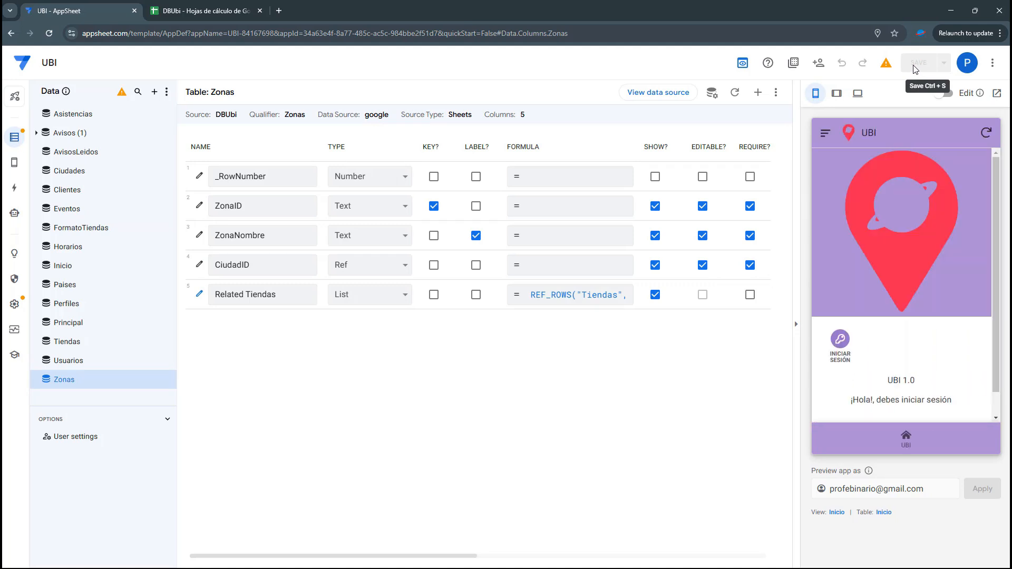
# - In the Ciudades table, set the display names of CiudadID, CiudadNombre and PaisID to ID, Ciudad and País
pyautogui.click(79, 171)
pyautogui.moveTo(294, 559); pyautogui.dragTo(419, 560)
pyautogui.click(656, 208)
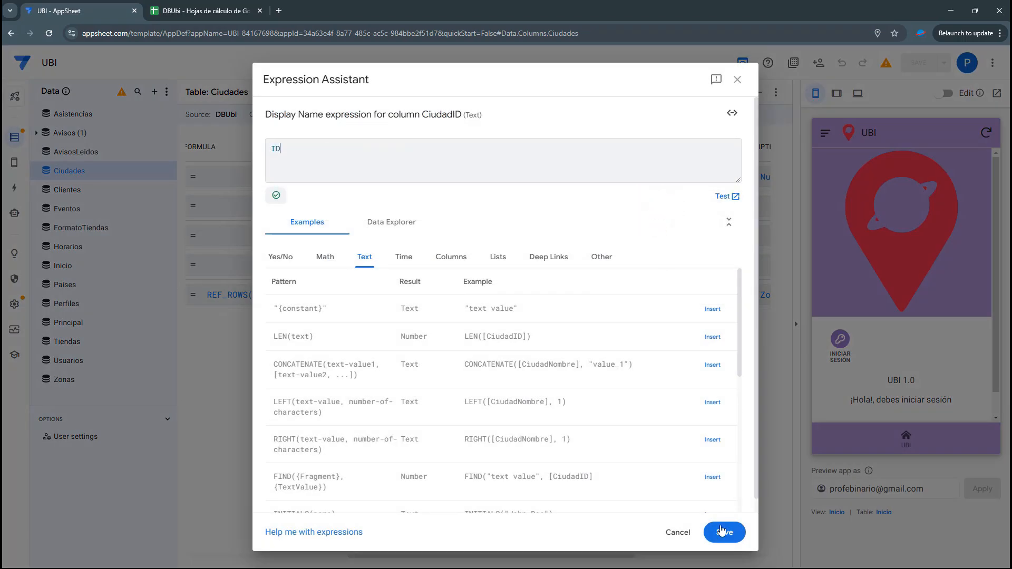
pyautogui.click(723, 532)
pyautogui.click(651, 232)
pyautogui.write('Ciudad')
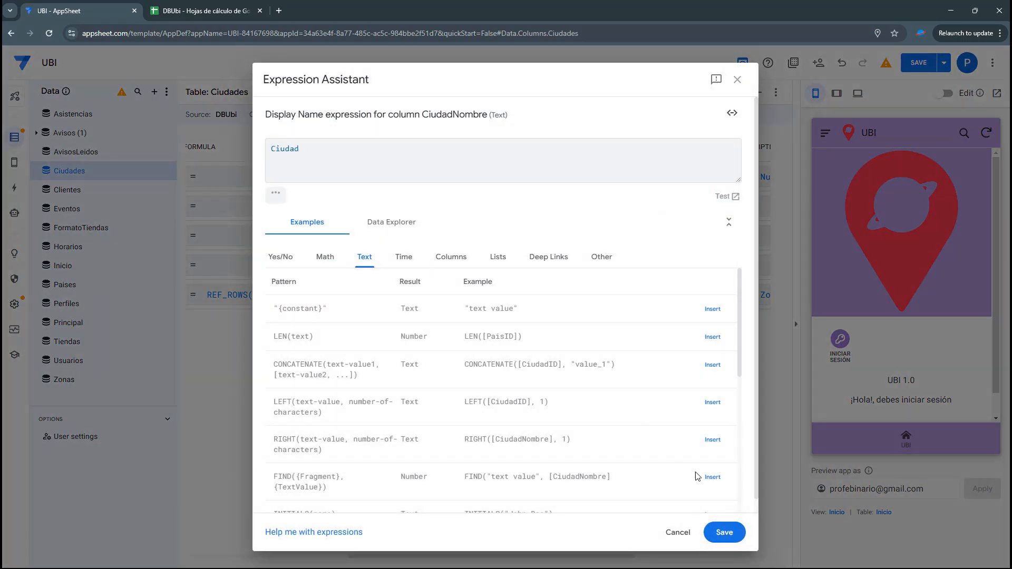
pyautogui.click(725, 532)
pyautogui.click(652, 265)
pyautogui.write('País')
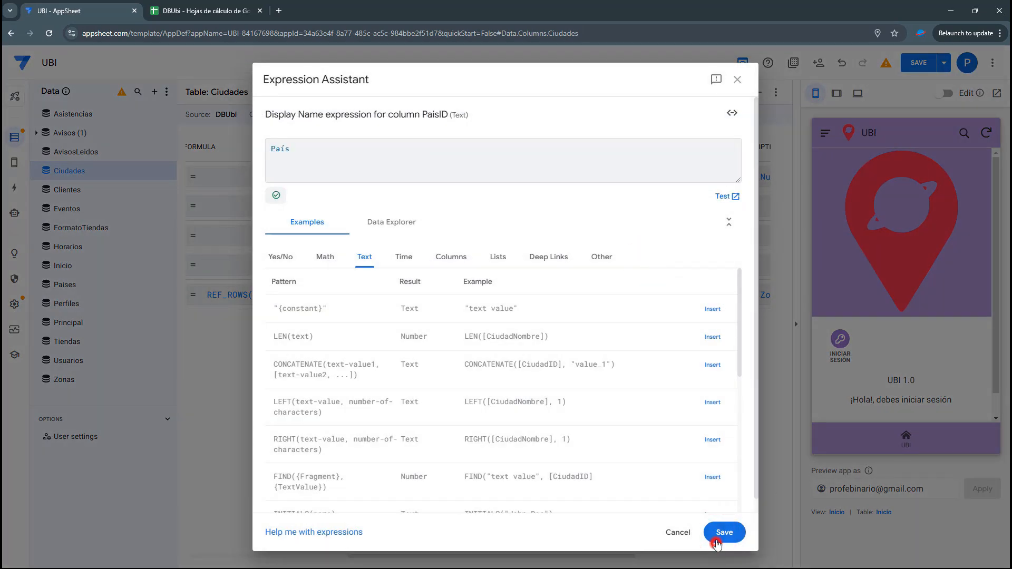
pyautogui.click(718, 543)
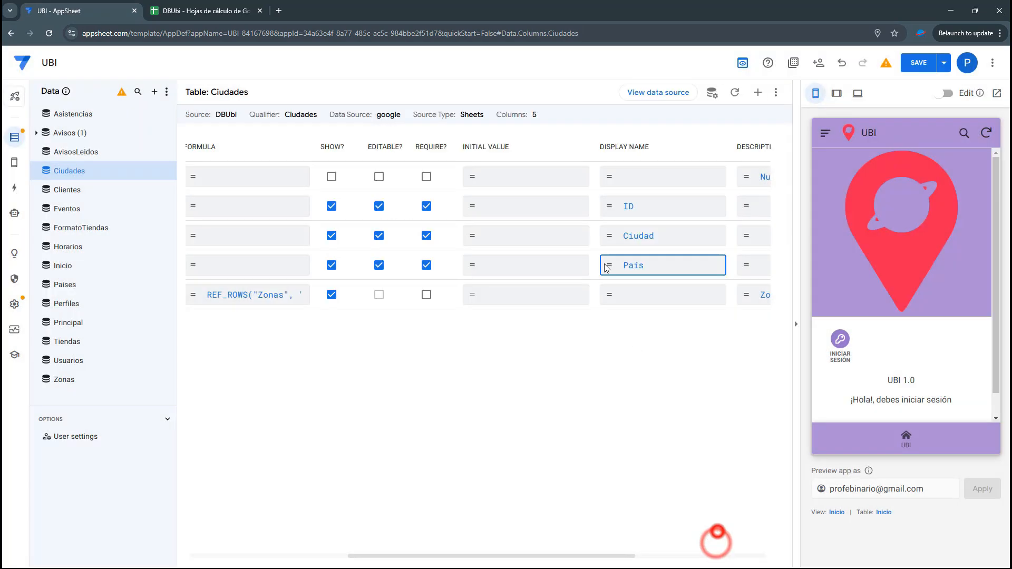
# - Hide the REF_ROWS column for related Zonas in the Ciudades table
pyautogui.click(635, 293)
pyautogui.click(737, 80)
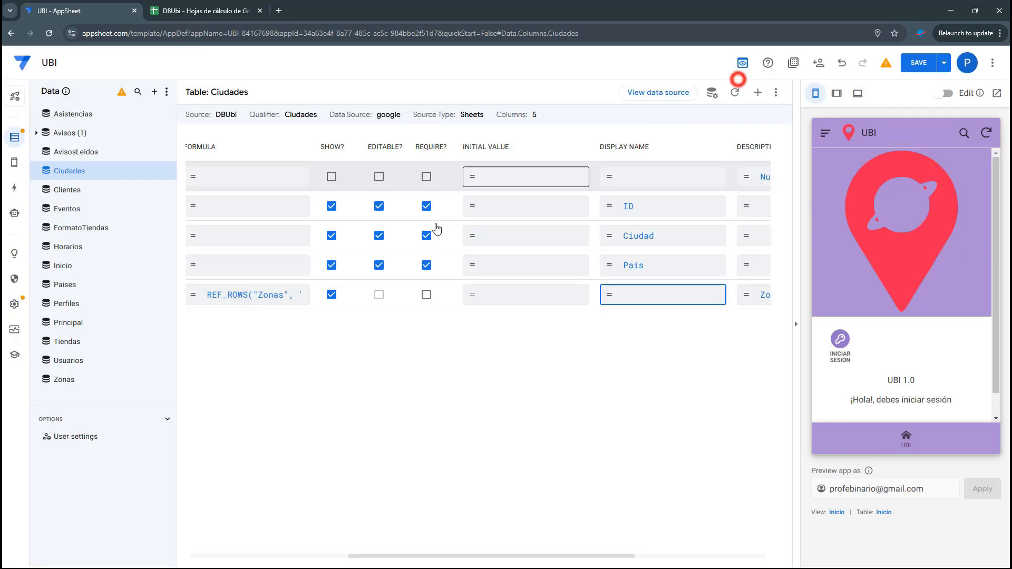
pyautogui.click(331, 294)
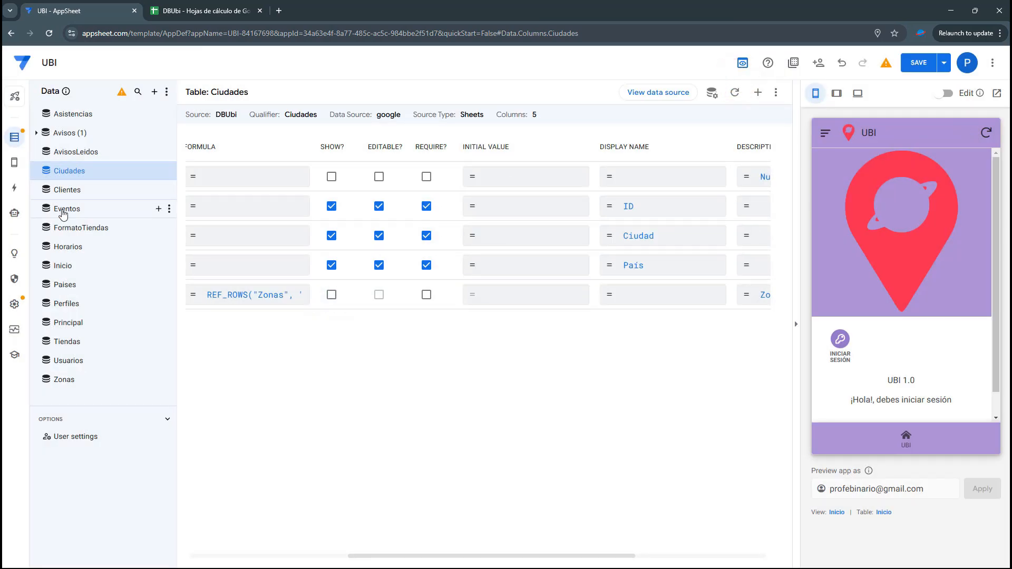
# - In the FormatoTiendas table, set the display name of FormatoID to ID and of FormatoNombre to Formato
pyautogui.click(68, 232)
pyautogui.click(607, 207)
pyautogui.write('ID')
pyautogui.click(725, 534)
pyautogui.click(662, 243)
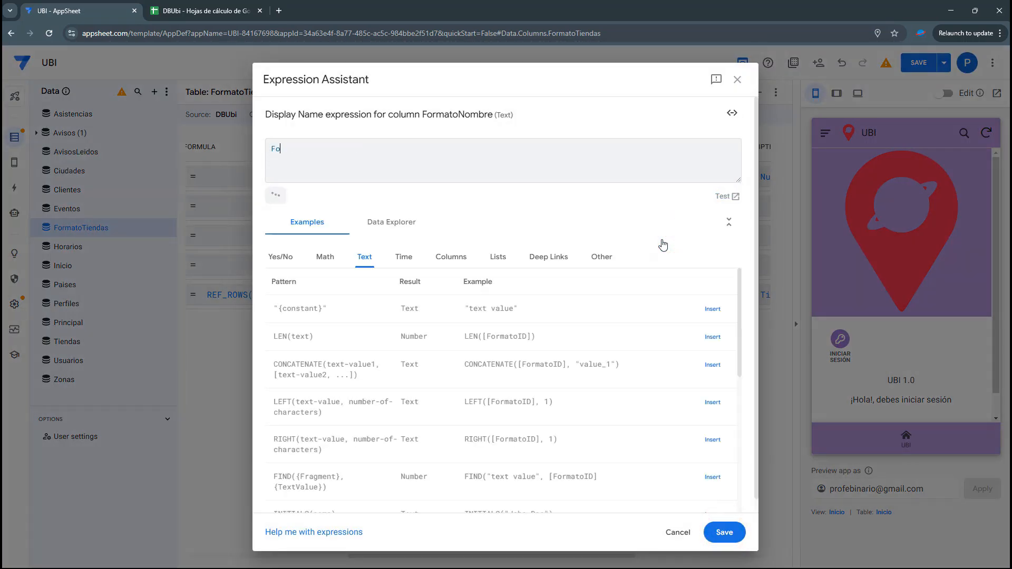
pyautogui.click(730, 533)
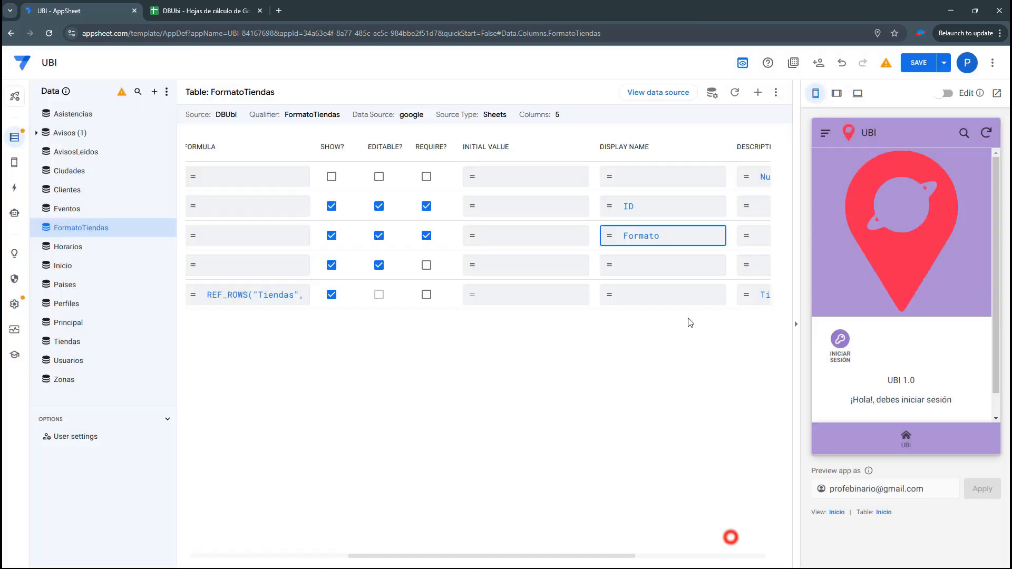
# - Set FormatoImagen's display name to Imagen and hide the related Tiendas column of FormatoTiendas
pyautogui.click(653, 264)
pyautogui.write('Imagen')
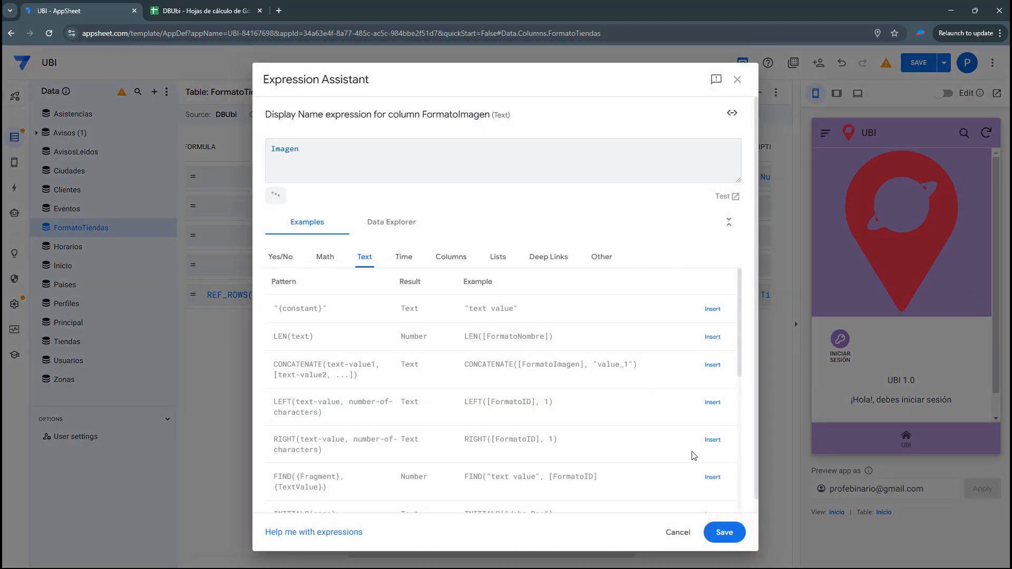
pyautogui.click(724, 533)
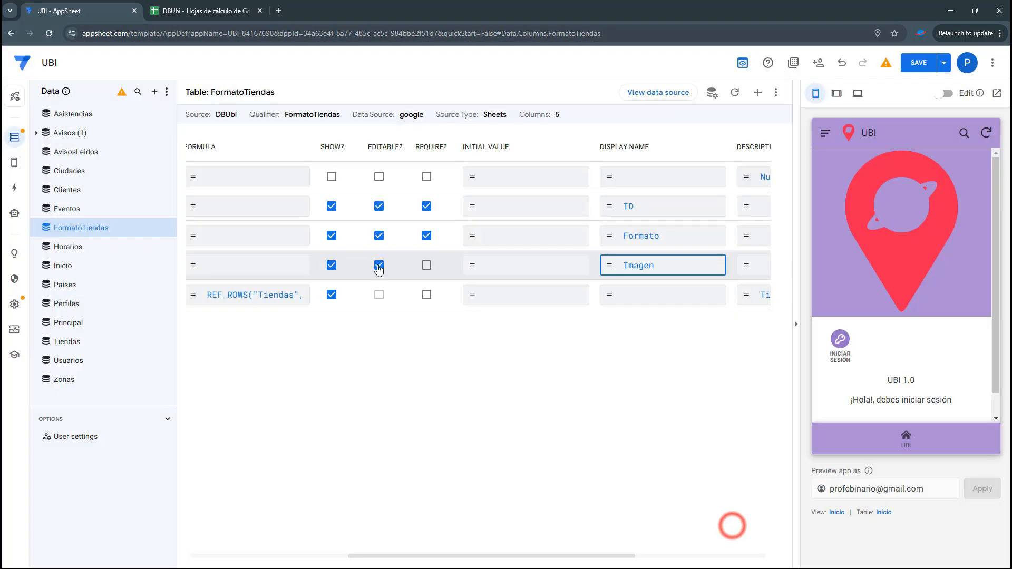
pyautogui.click(330, 296)
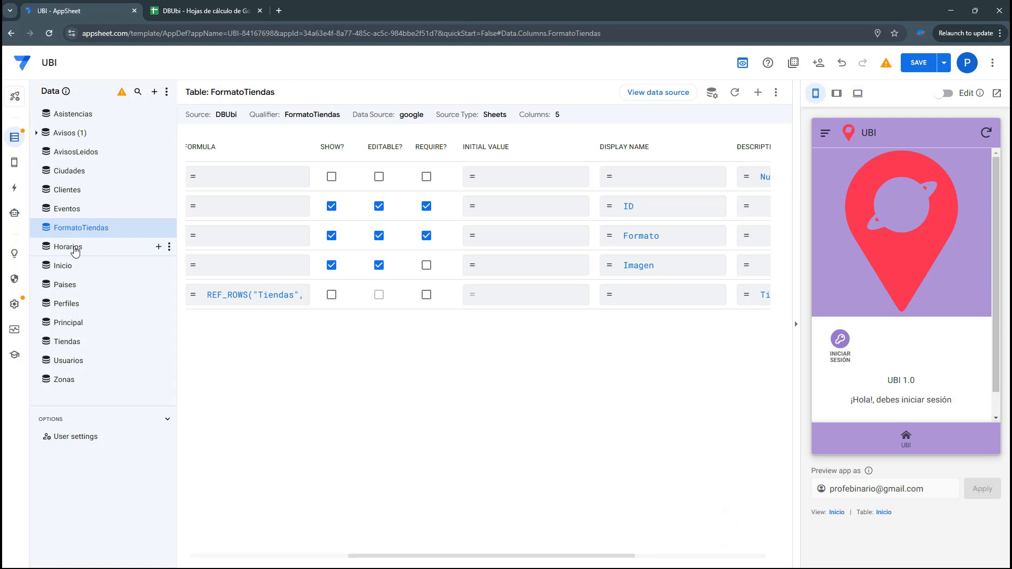
# - In the Paises table, set the display names of PaisID and PaisNombre to ID and Pais, and save the app
pyautogui.click(71, 284)
pyautogui.click(684, 206)
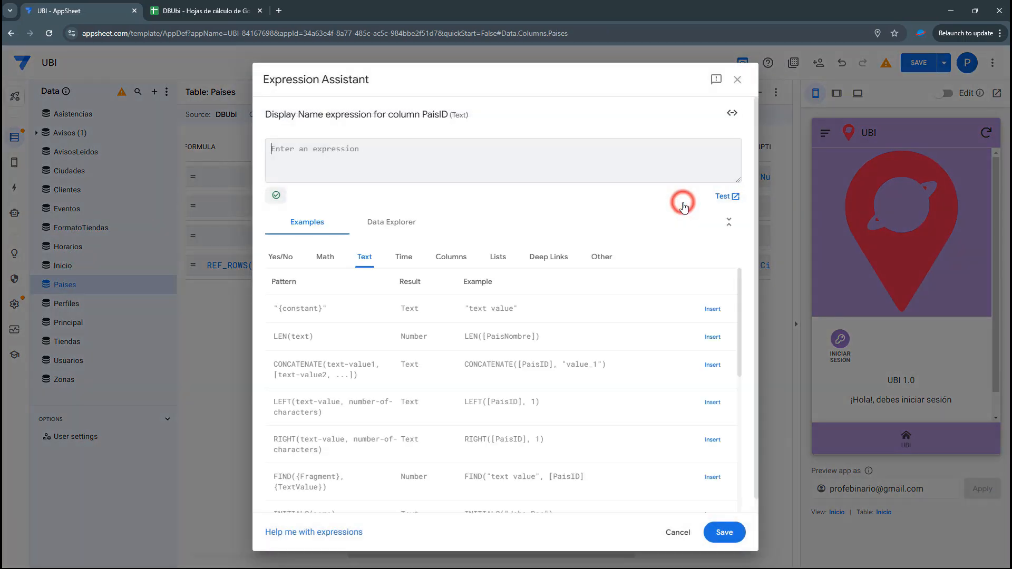
pyautogui.click(724, 531)
pyautogui.click(635, 234)
pyautogui.write('Pai')
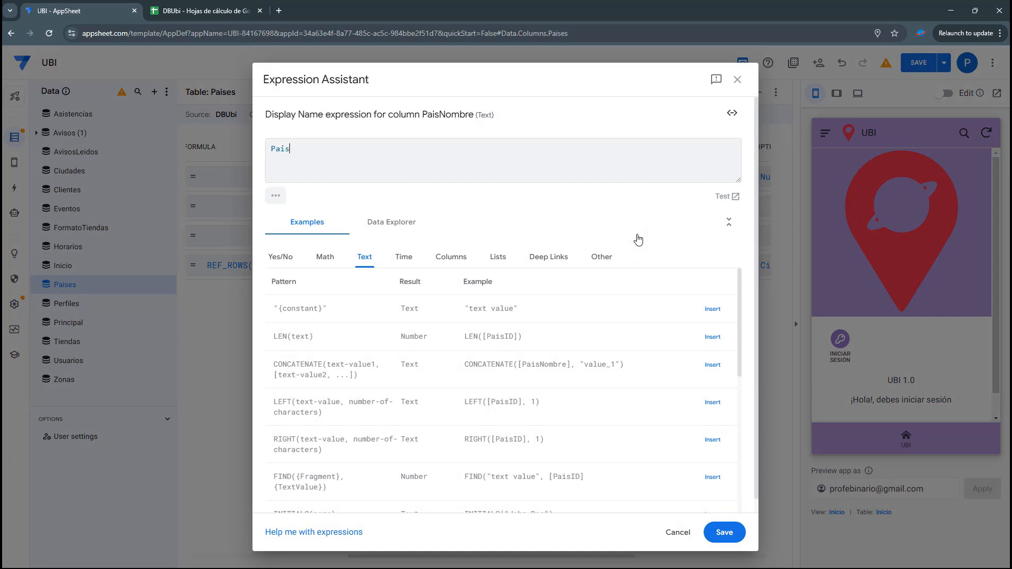
pyautogui.click(725, 533)
pyautogui.click(910, 66)
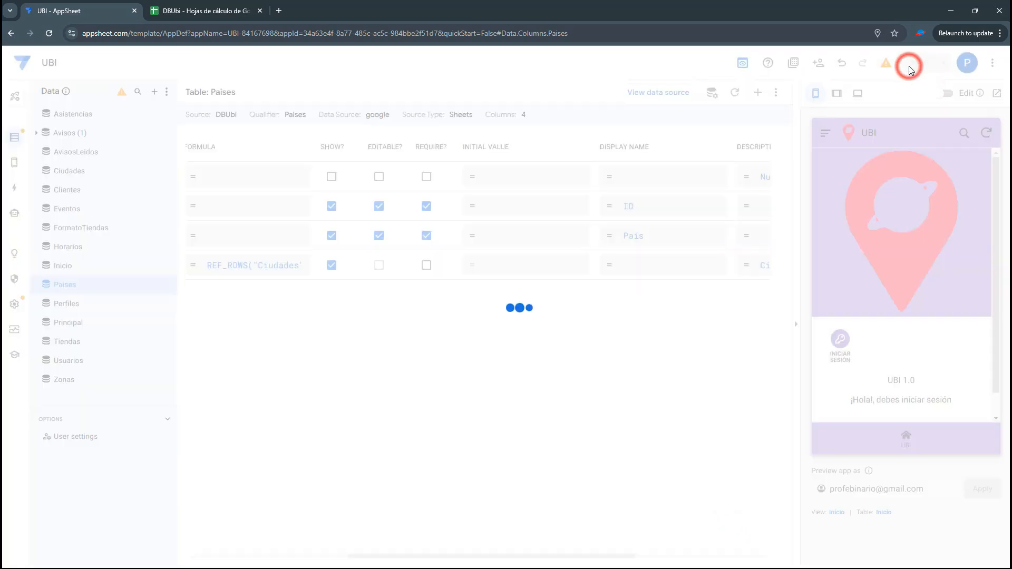
# - In the Tiendas table, set the display name of TiendaID to ID and of TiendaNombre to Tienda
pyautogui.click(70, 341)
pyautogui.click(610, 206)
pyautogui.write('ID')
pyautogui.click(725, 532)
pyautogui.click(644, 242)
pyautogui.write('Tienda')
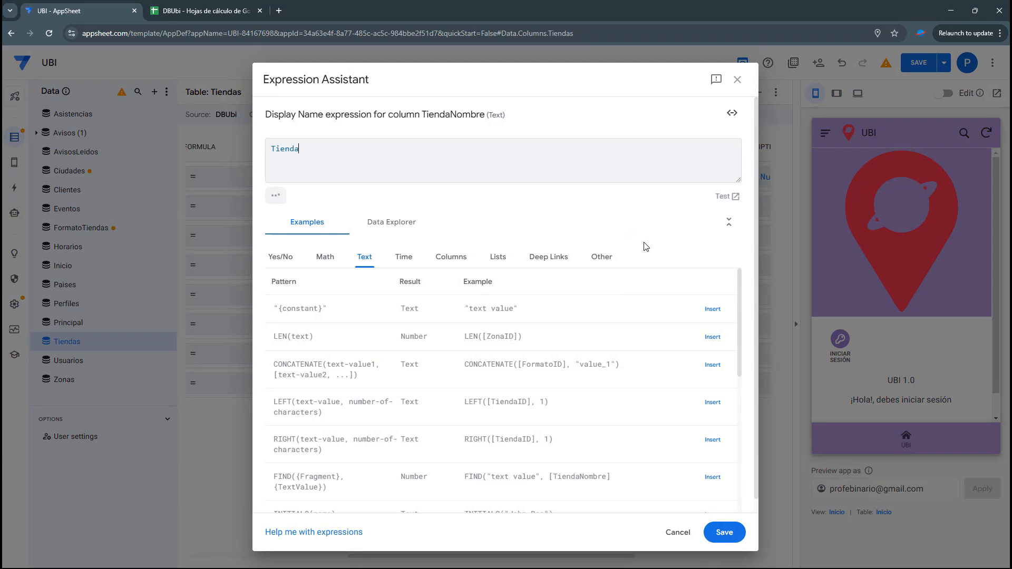
pyautogui.click(733, 528)
# - Set the display name of the TiendaUbicacion column to Ubicación
pyautogui.click(638, 266)
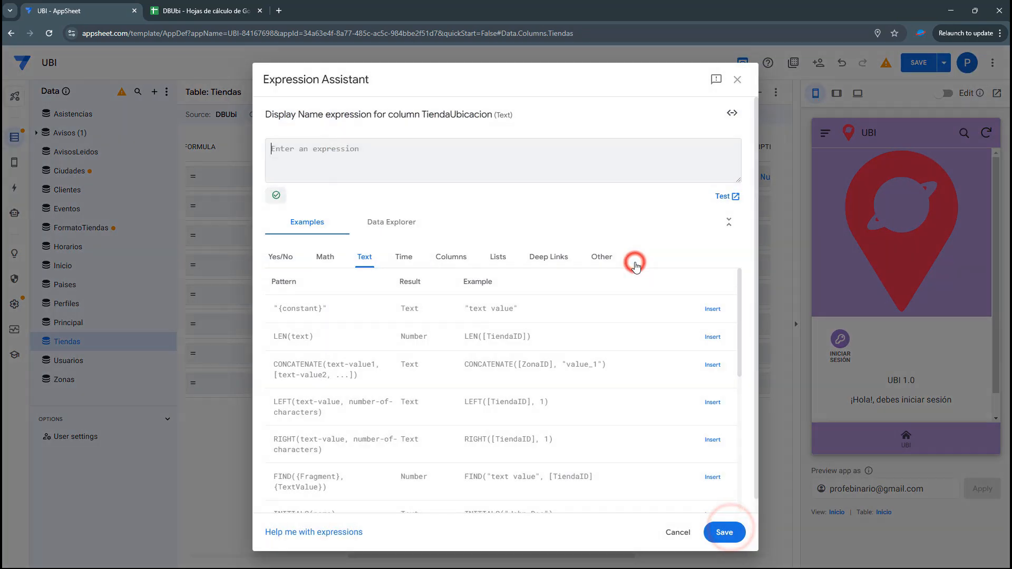
pyautogui.doubleClick(444, 114)
pyautogui.doubleClick(445, 114)
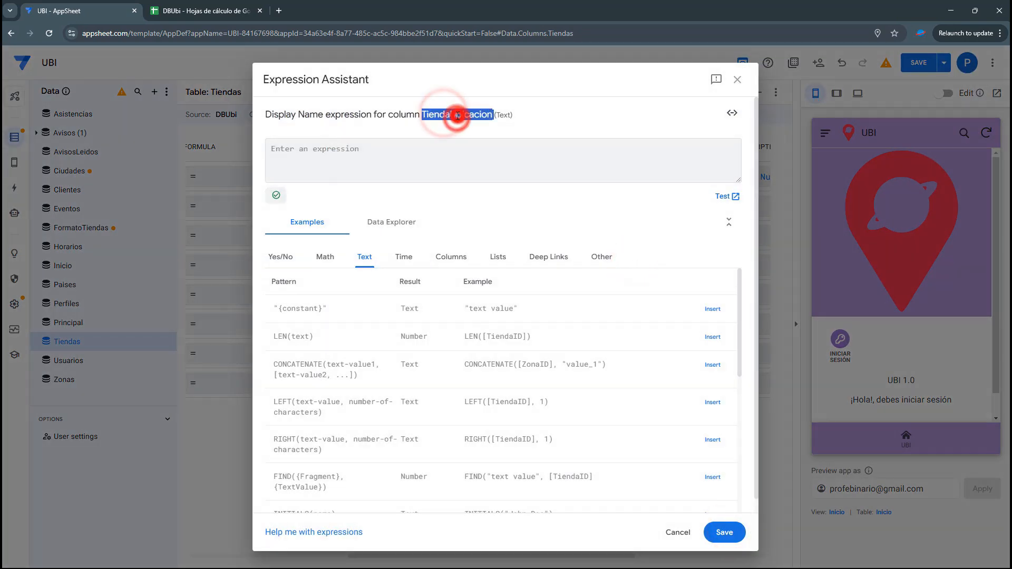
pyautogui.click(442, 166)
pyautogui.write('Ubicaci+')
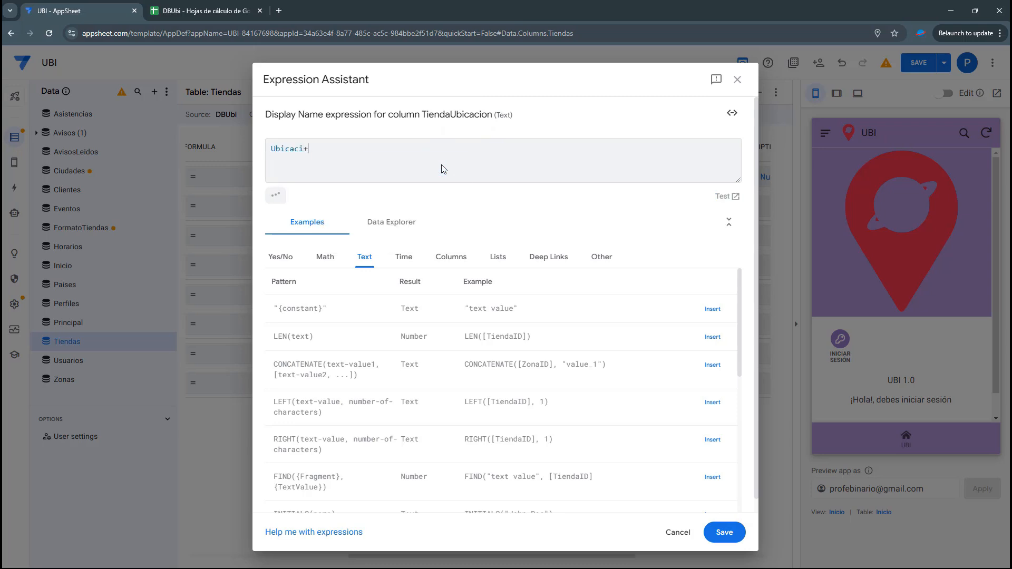
pyautogui.write('ón')
pyautogui.click(709, 534)
# - Set TiendaImagen's display name to Imagen and give the TiendaTelefono column a short telephone display name
pyautogui.click(610, 291)
pyautogui.click(371, 165)
pyautogui.write('Ima')
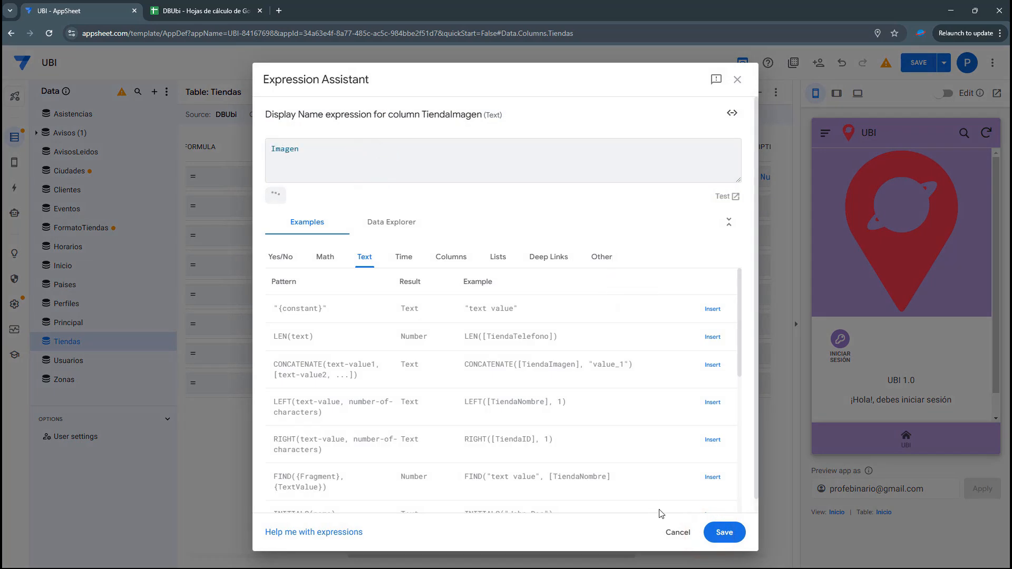
pyautogui.write('gen')
pyautogui.click(723, 532)
pyautogui.click(667, 323)
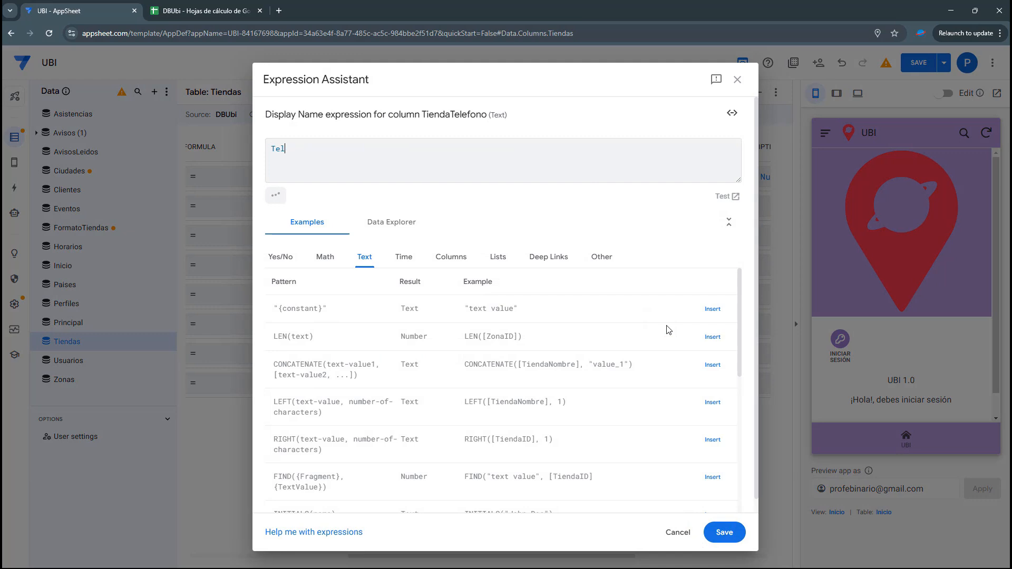
pyautogui.click(725, 533)
# - Set the display names of the FormatoID and ZonaID columns in Tiendas to Formato and Zona
pyautogui.click(651, 355)
pyautogui.click(468, 149)
pyautogui.write('Formatr')
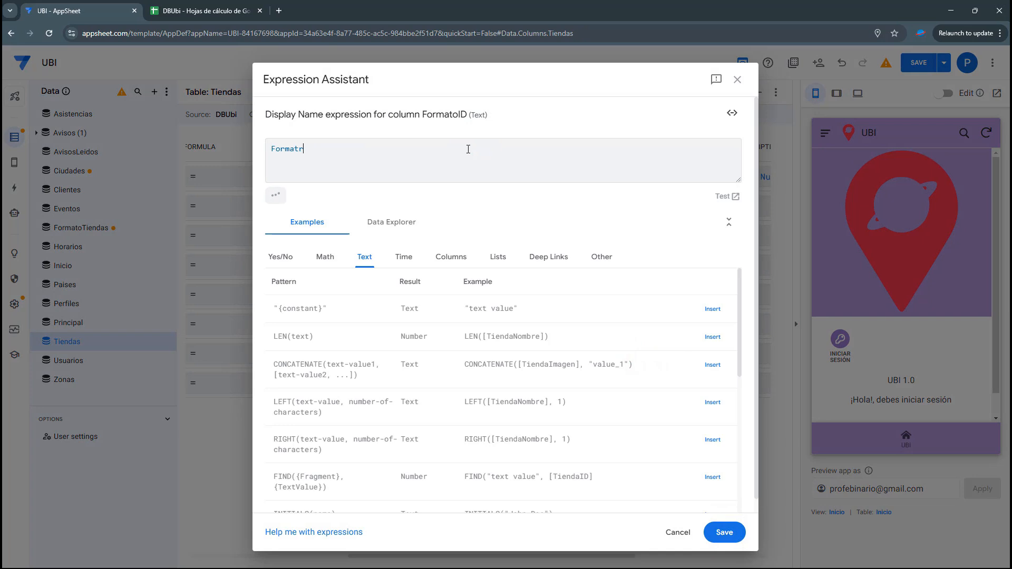
pyautogui.click(724, 533)
pyautogui.click(641, 380)
pyautogui.write('Zona')
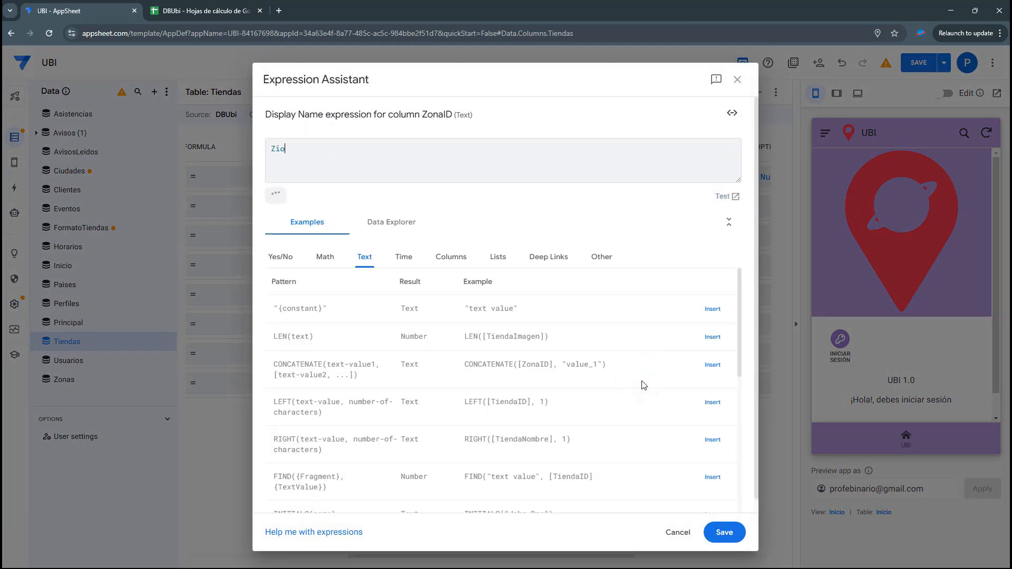
pyautogui.click(724, 532)
# - In the Zonas table, set ZonaID's display name to ID and clear its initial value expression
pyautogui.click(57, 382)
pyautogui.click(635, 207)
pyautogui.write('ID')
pyautogui.click(725, 533)
pyautogui.click(508, 206)
pyautogui.moveTo(359, 149); pyautogui.dragTo(191, 144)
pyautogui.press('BackSpace')
pyautogui.click(724, 533)
# - Set the display names of ZonaNombre and CiudadID in Zonas to Zona and Ciudad
pyautogui.click(619, 239)
pyautogui.write('No')
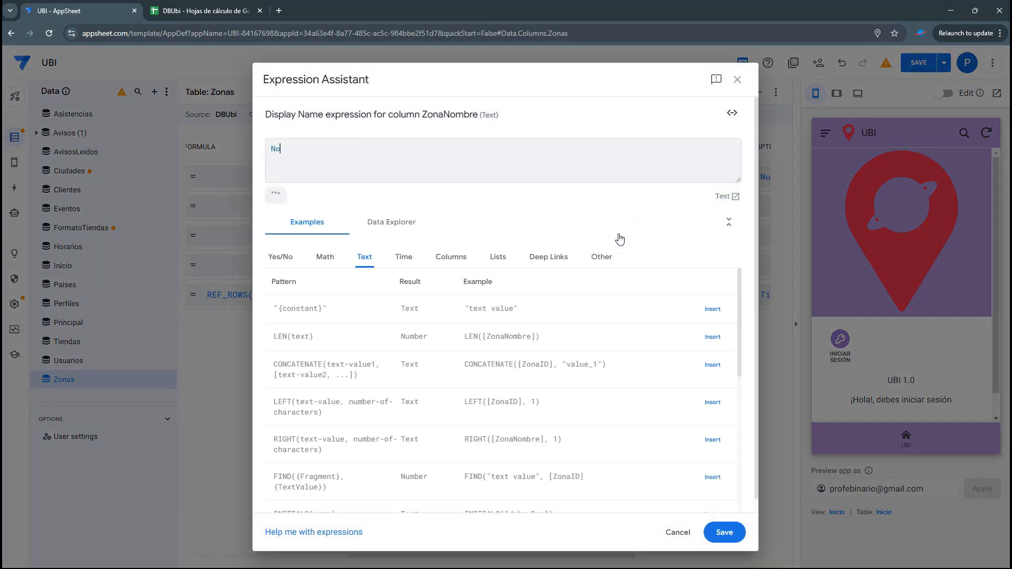
pyautogui.click(725, 533)
pyautogui.click(637, 263)
pyautogui.write('Ciudad')
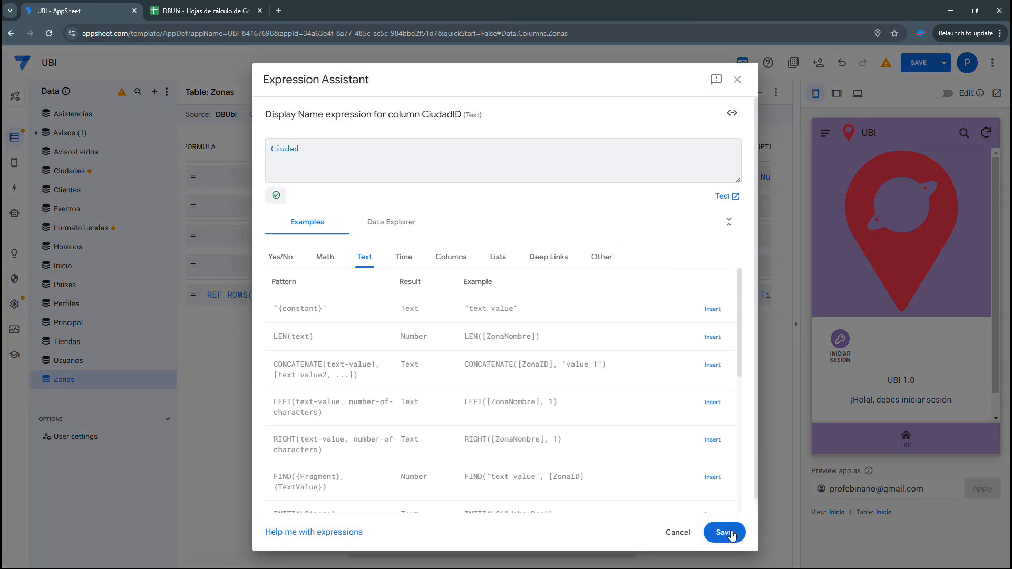
pyautogui.click(725, 533)
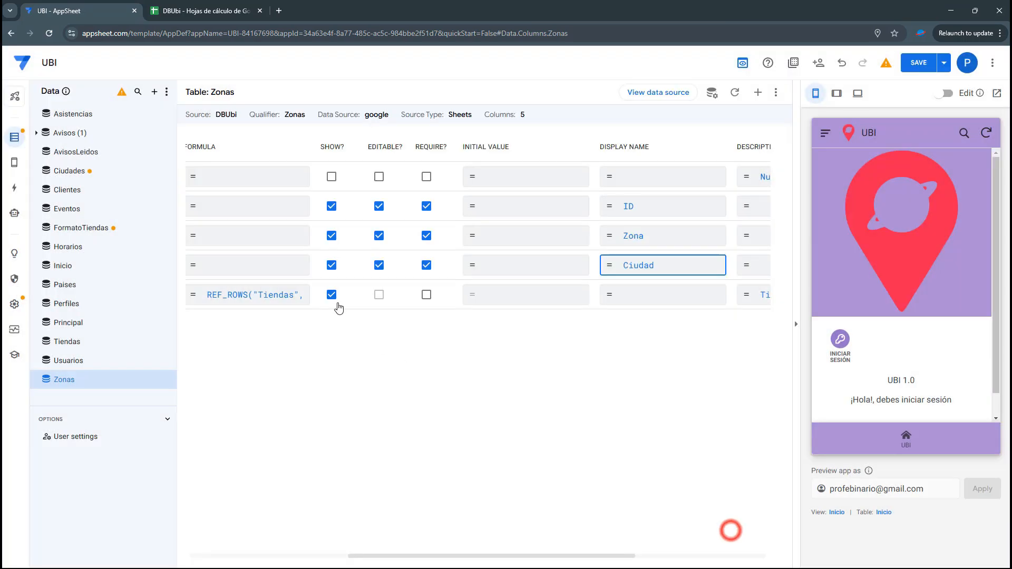
# - Hide the Related Tiendas column of the Zonas table and save the app
pyautogui.click(331, 296)
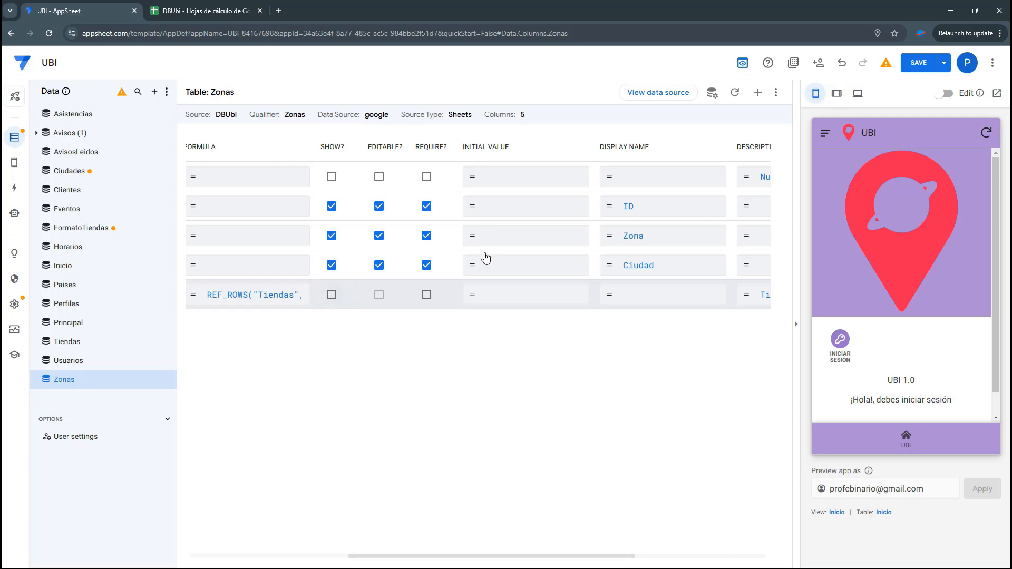
pyautogui.click(922, 62)
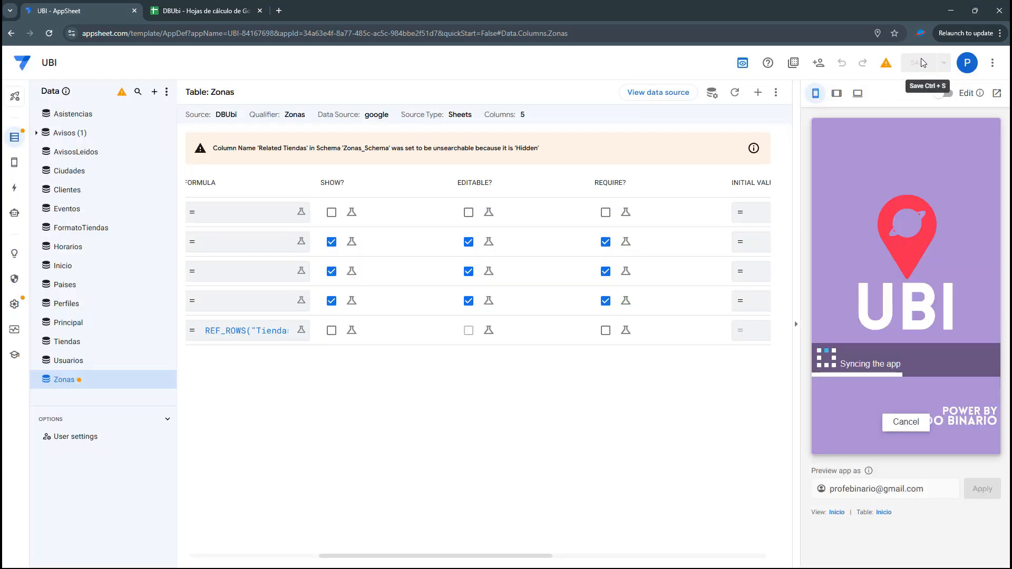
pyautogui.moveTo(390, 558); pyautogui.dragTo(206, 565)
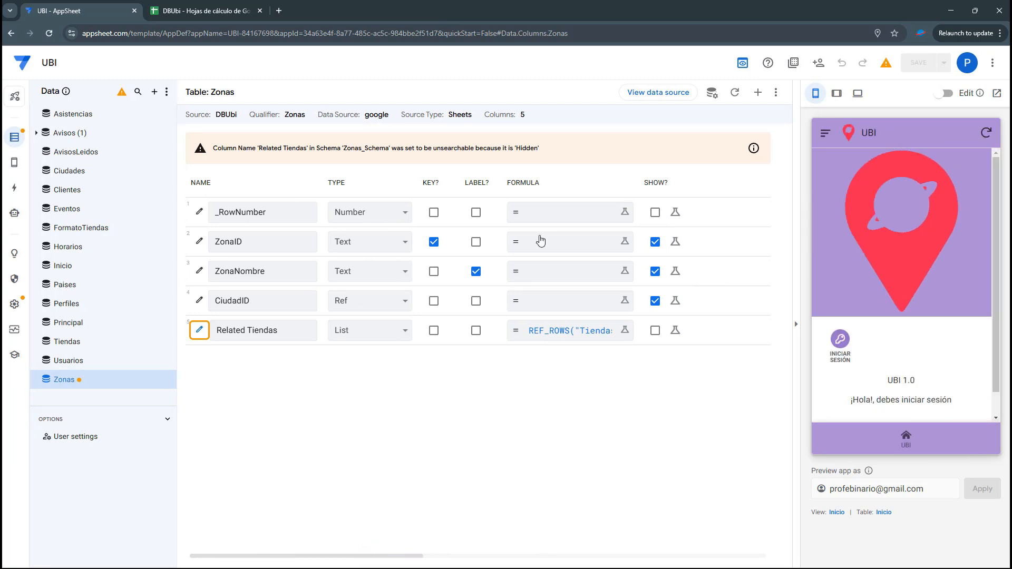
# - Check the app preview in tablet and phone format, its UBI home view and its navigation menu
pyautogui.click(837, 93)
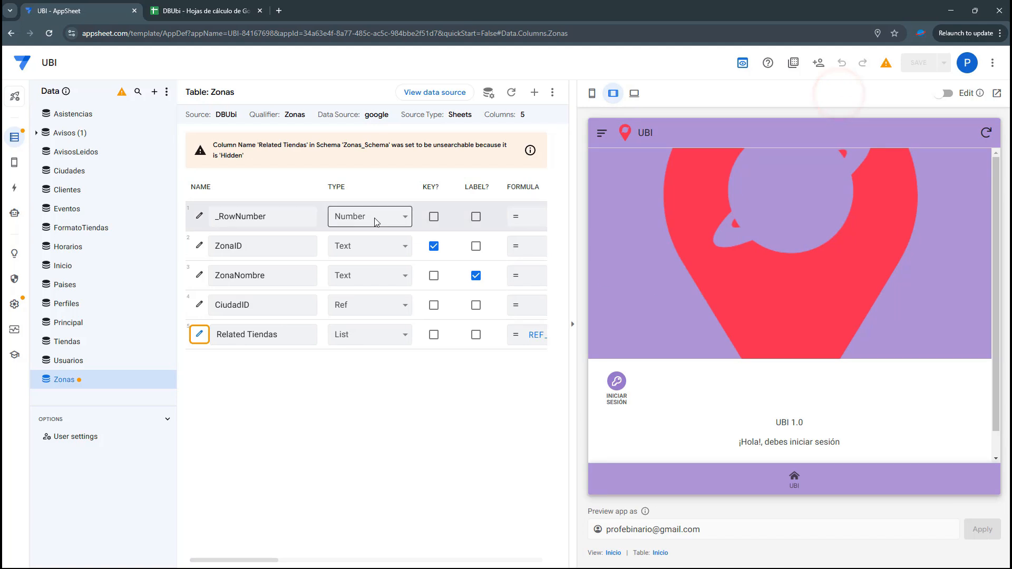
pyautogui.click(592, 93)
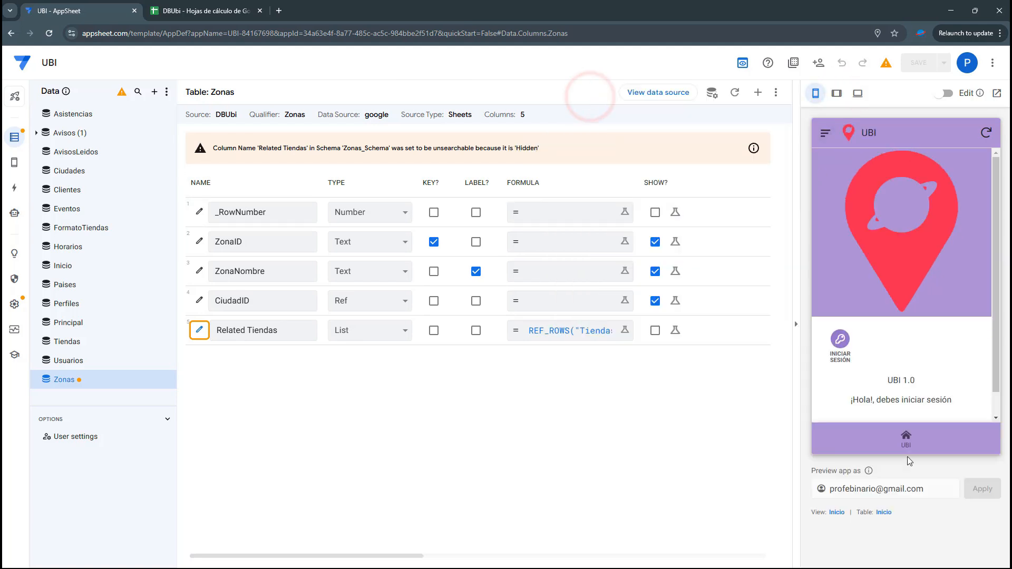
pyautogui.click(907, 442)
pyautogui.click(836, 132)
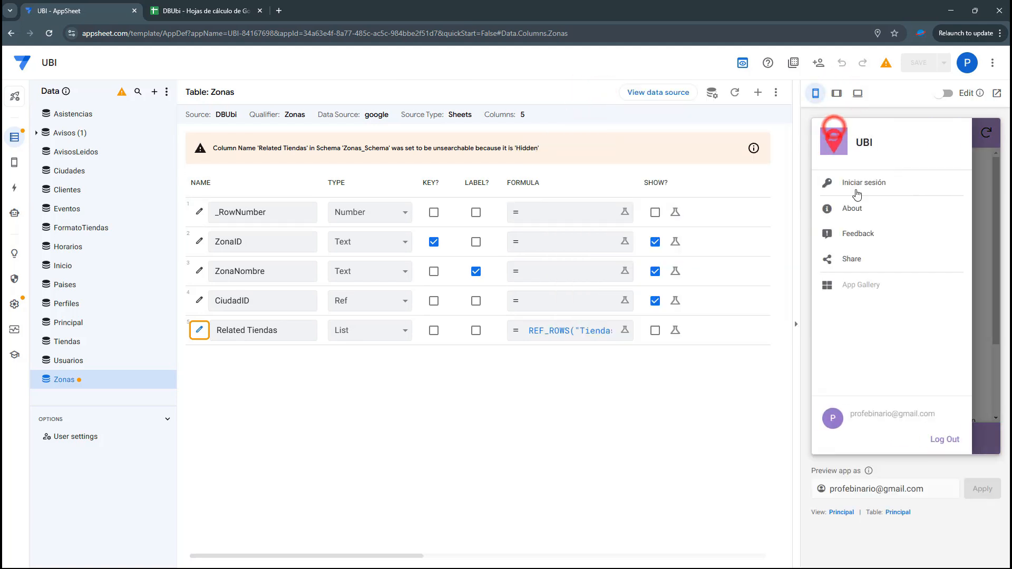
pyautogui.click(975, 320)
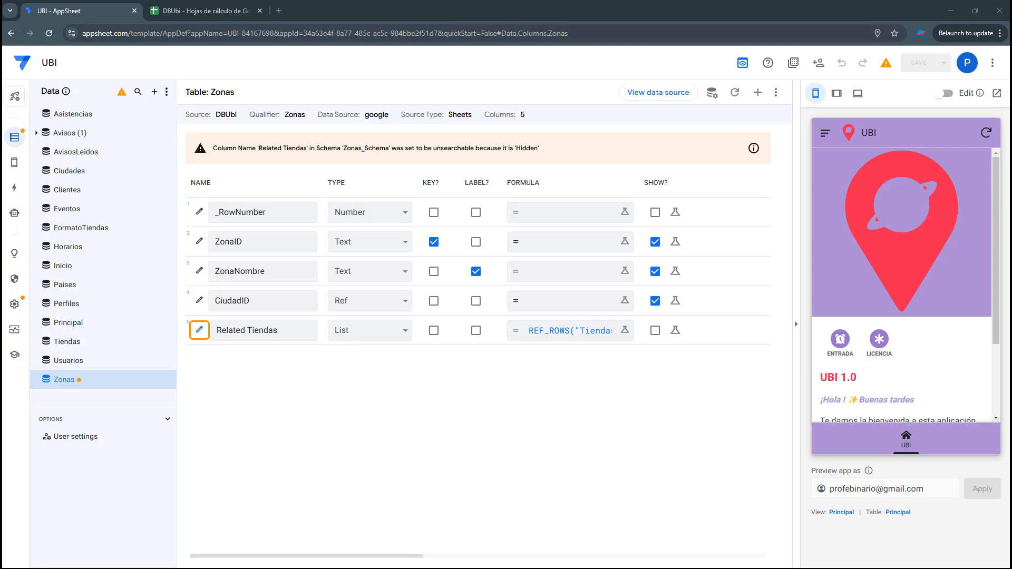
# - Create a new app view named Paises that uses the Paises table as its data
pyautogui.click(23, 162)
pyautogui.click(158, 114)
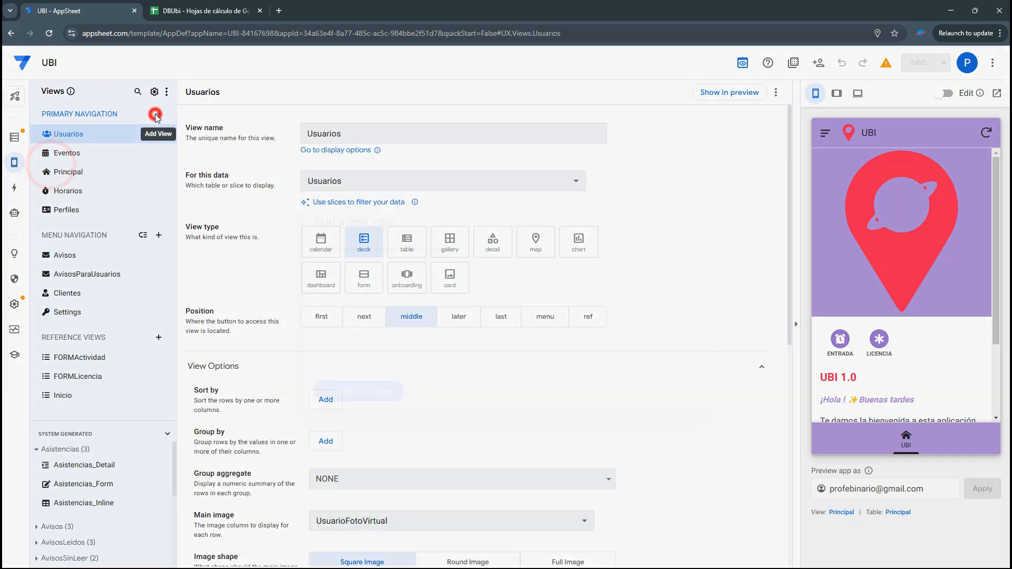
pyautogui.click(372, 390)
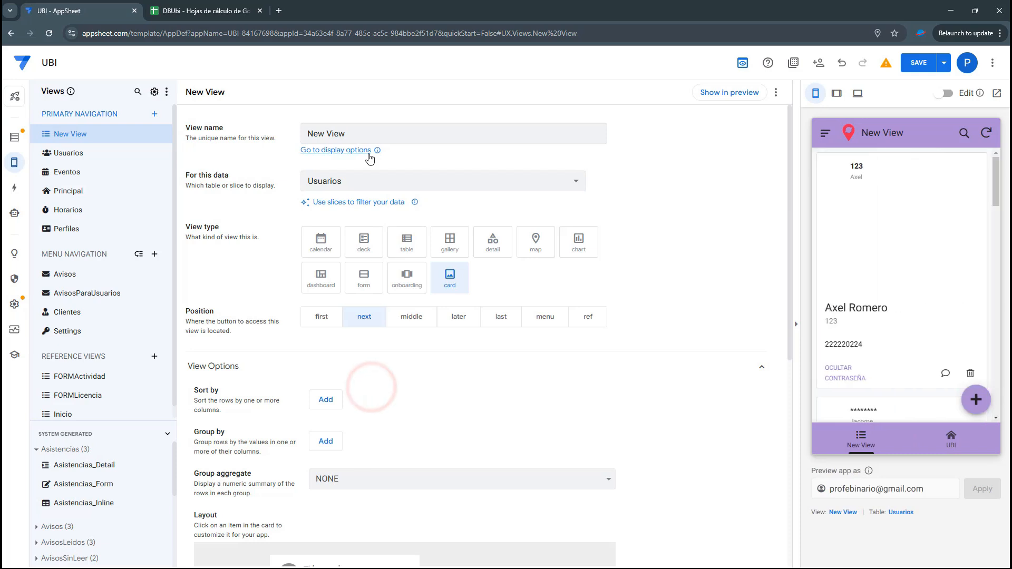
pyautogui.click(375, 171)
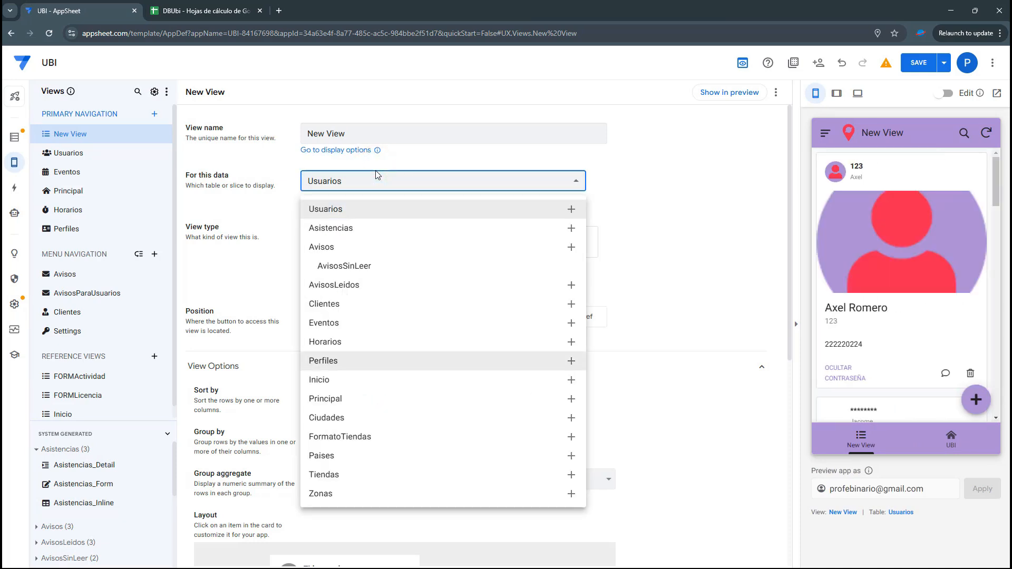
pyautogui.click(322, 455)
pyautogui.tripleClick(365, 129)
pyautogui.write('Paises')
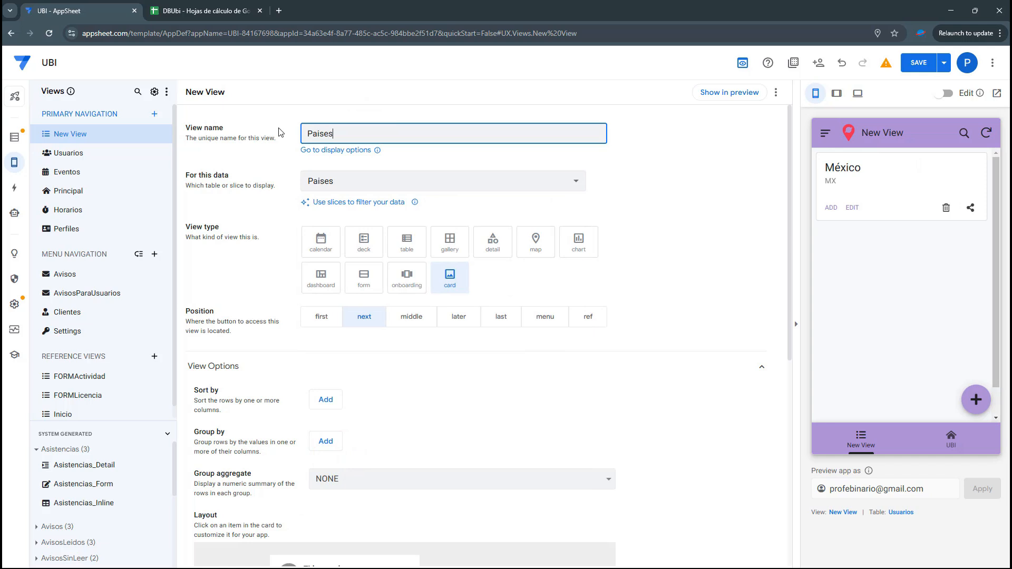
# - Set the view type of the Paises view to gallery
pyautogui.scroll(-8, 401, 300)
pyautogui.scroll(8, 454, 291)
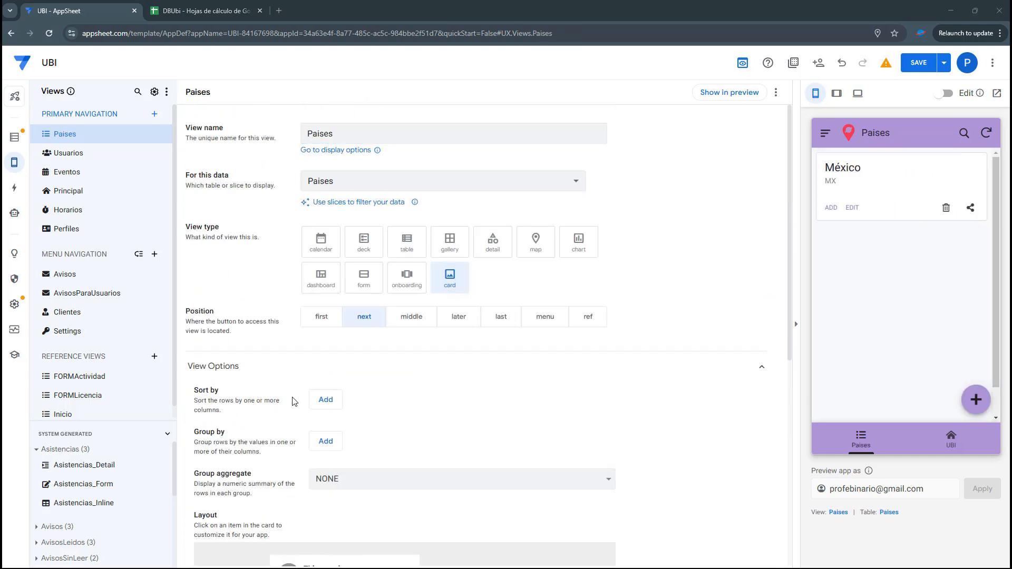
pyautogui.scroll(-7, 320, 304)
pyautogui.scroll(7, 321, 305)
pyautogui.click(451, 244)
# - Search the display icons for globe and assign a solid globe icon to the Paises view
pyautogui.click(262, 481)
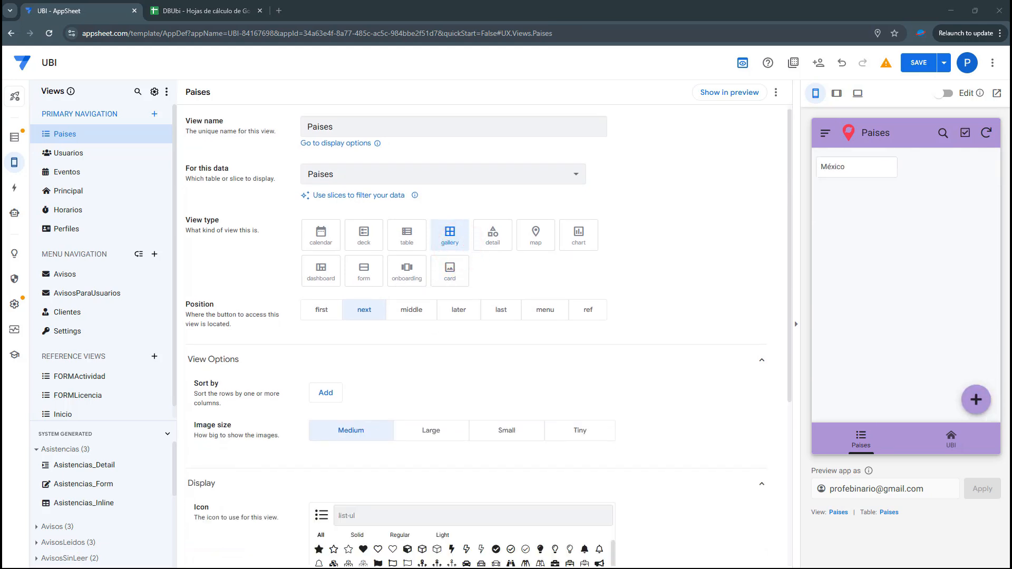
pyautogui.click(455, 520)
pyautogui.write('glo')
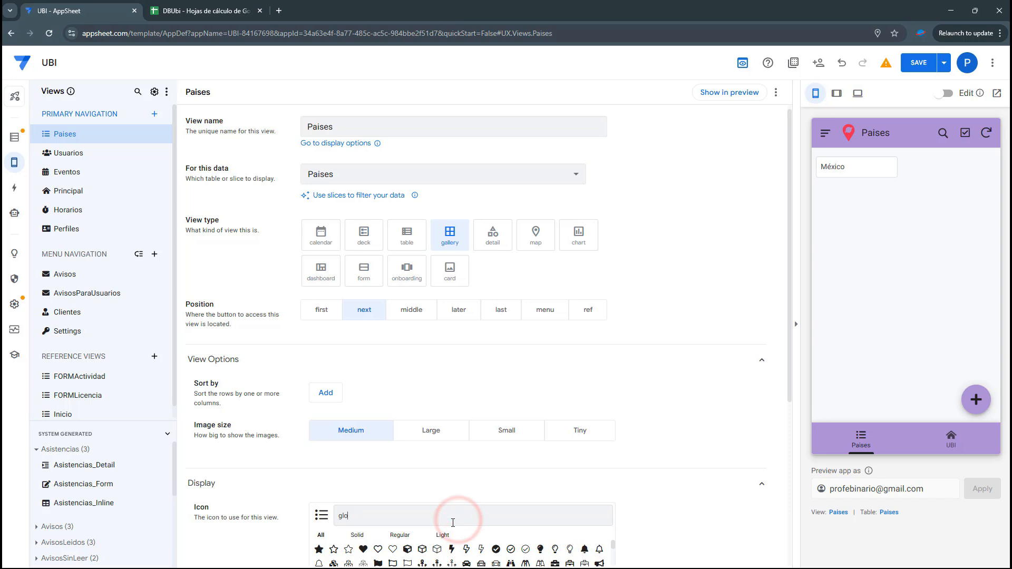
pyautogui.write('obebvre')
pyautogui.scroll(-2, 411, 496)
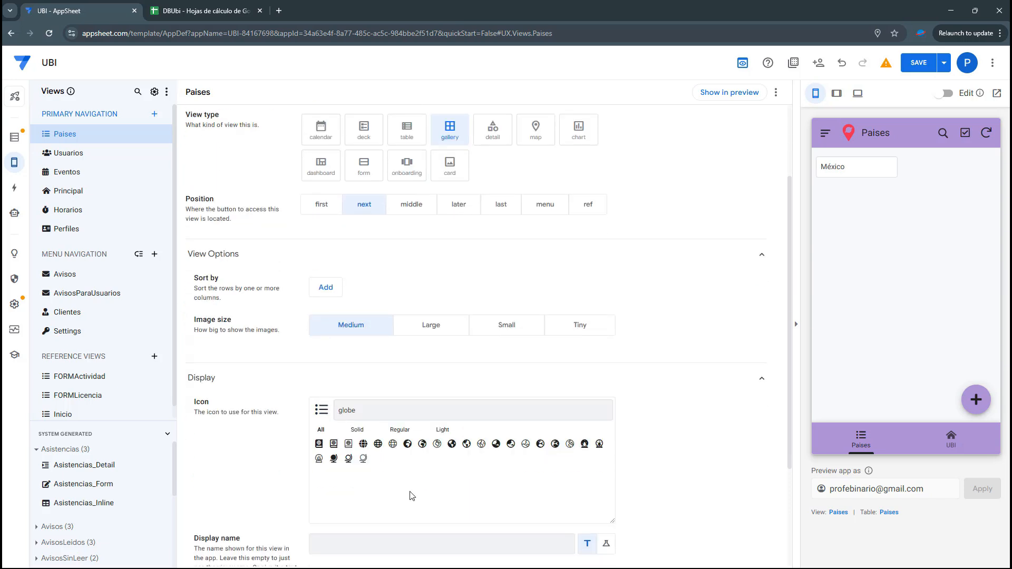
pyautogui.click(454, 447)
pyautogui.scroll(2, 333, 306)
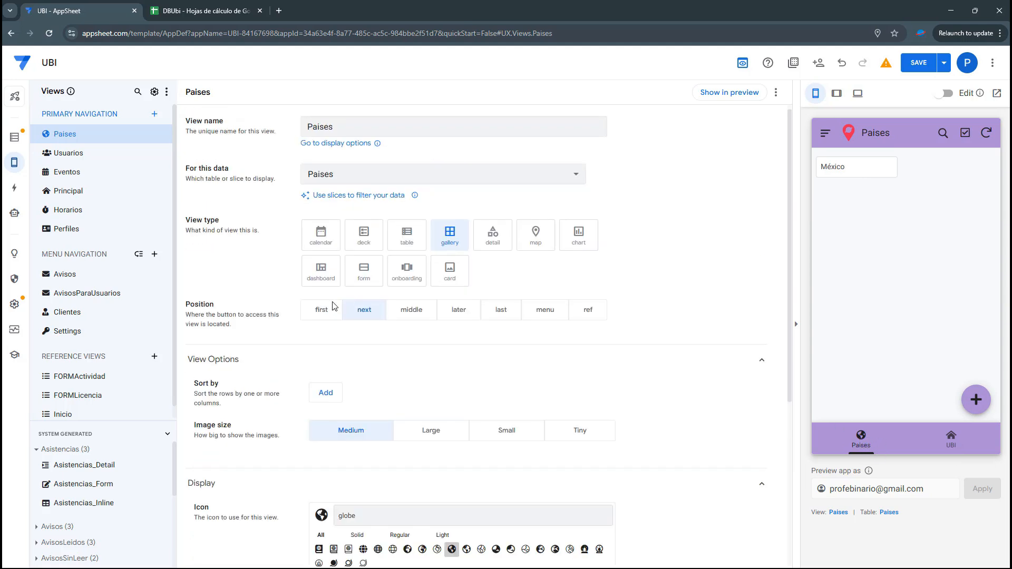
# - Set the position of the Paises view to menu
pyautogui.click(425, 315)
pyautogui.click(457, 312)
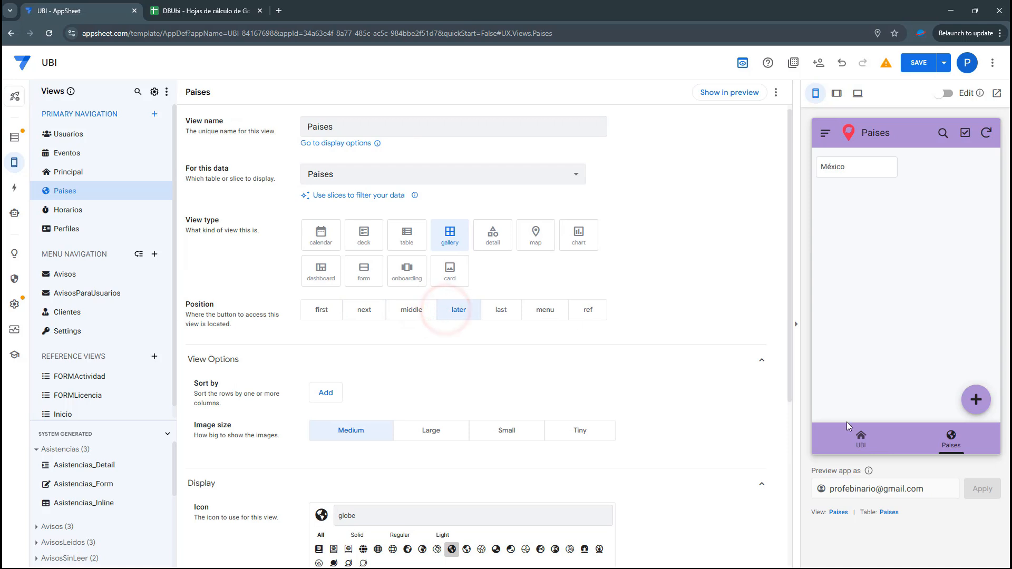
pyautogui.click(544, 311)
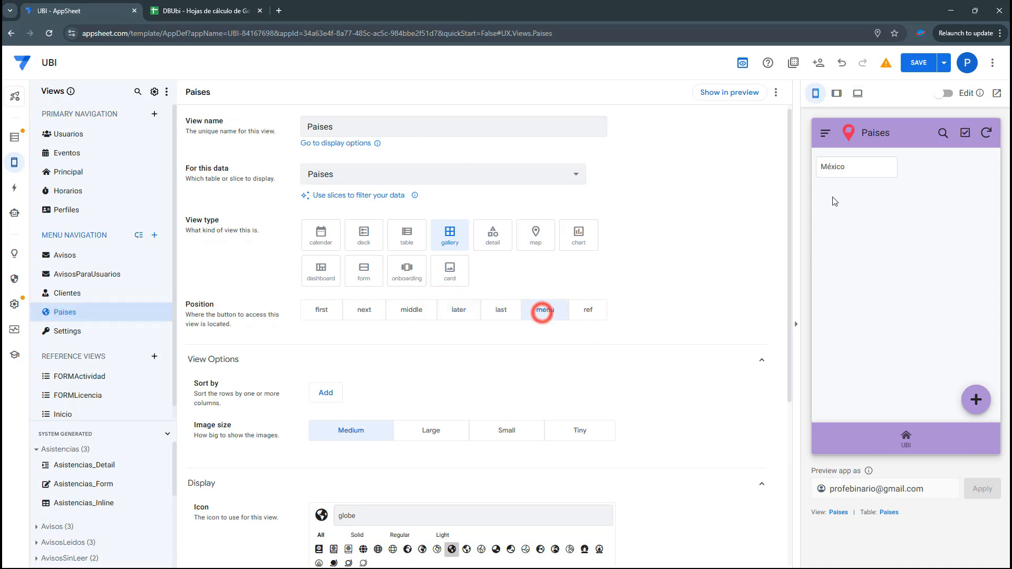
# - Open Paises from the navigation menu of the app preview and save the app
pyautogui.click(826, 133)
pyautogui.click(985, 205)
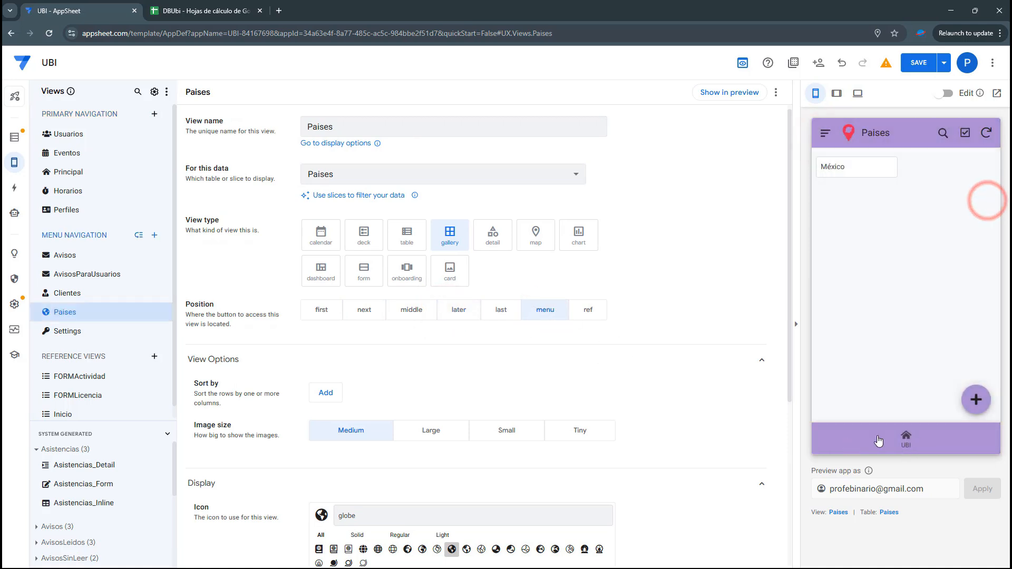
pyautogui.click(826, 133)
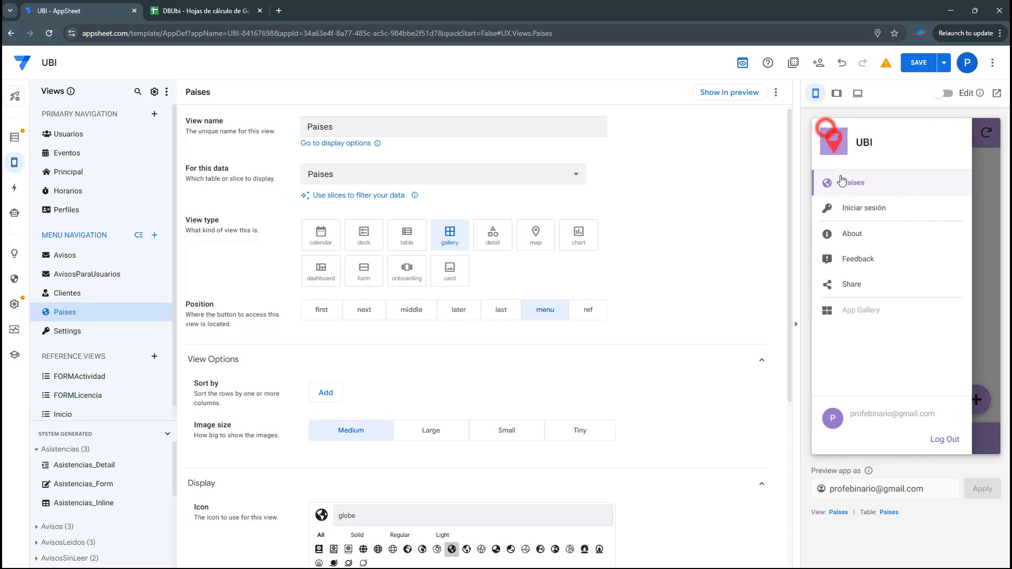
pyautogui.click(842, 182)
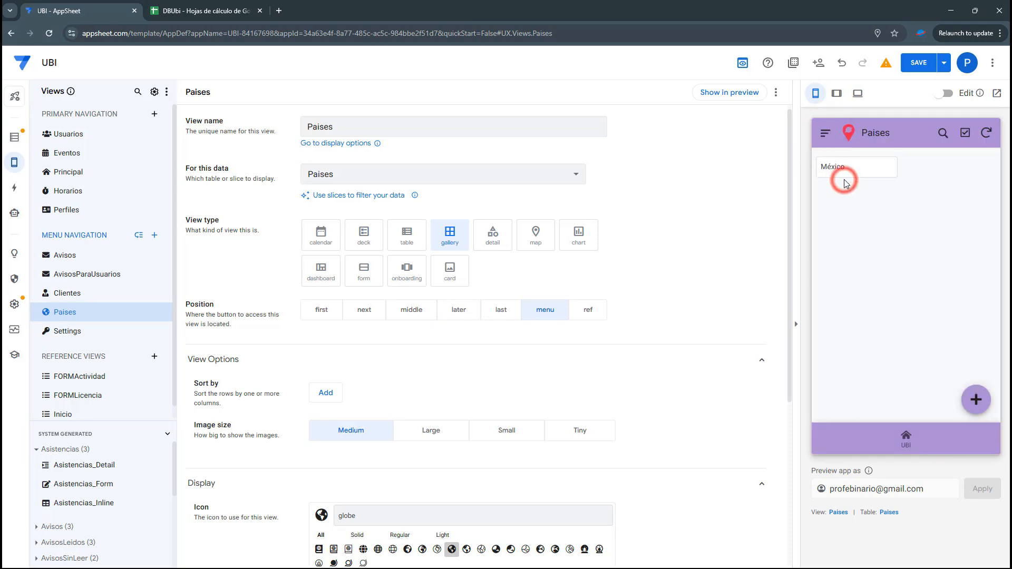
pyautogui.click(904, 64)
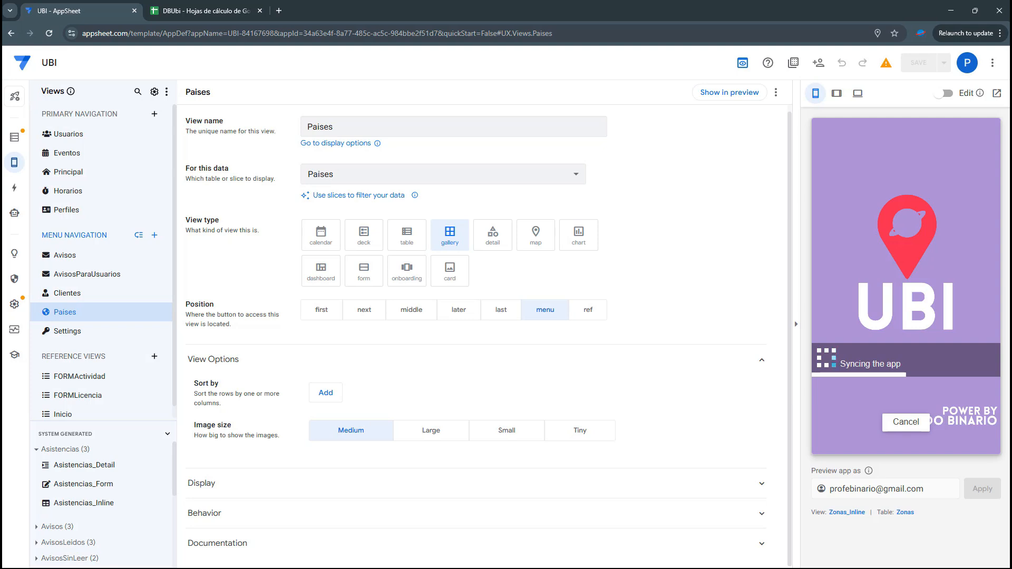
# - Create a new view named Ciudades that uses the Ciudades table as its data
pyautogui.click(153, 113)
pyautogui.click(359, 390)
pyautogui.click(350, 127)
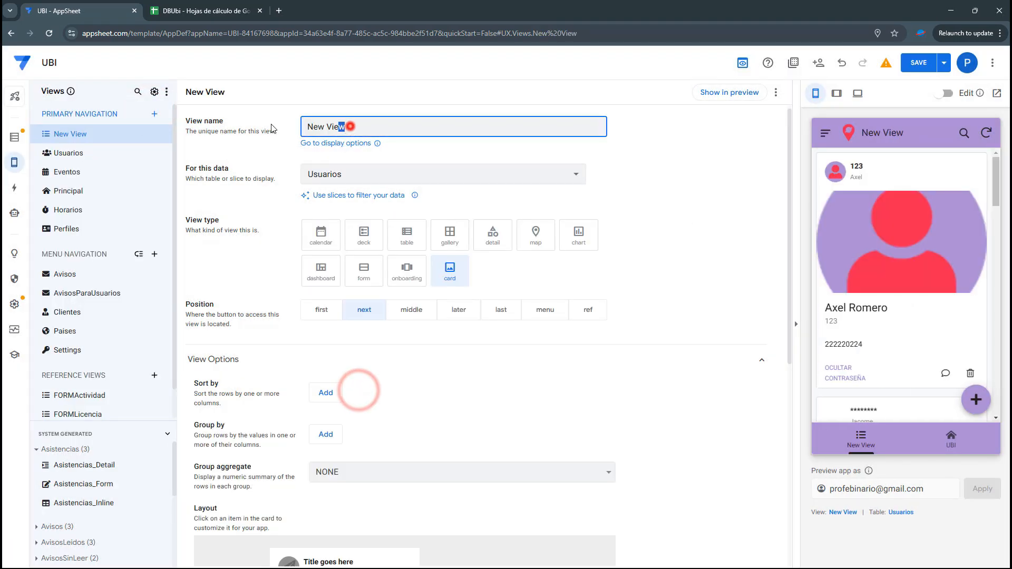
pyautogui.write('Ciudades')
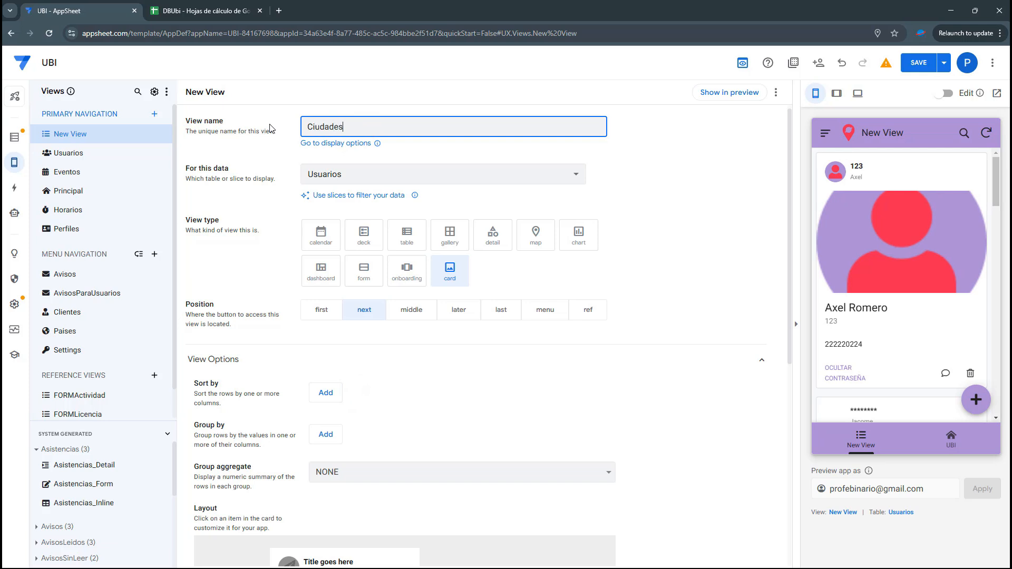
pyautogui.click(330, 173)
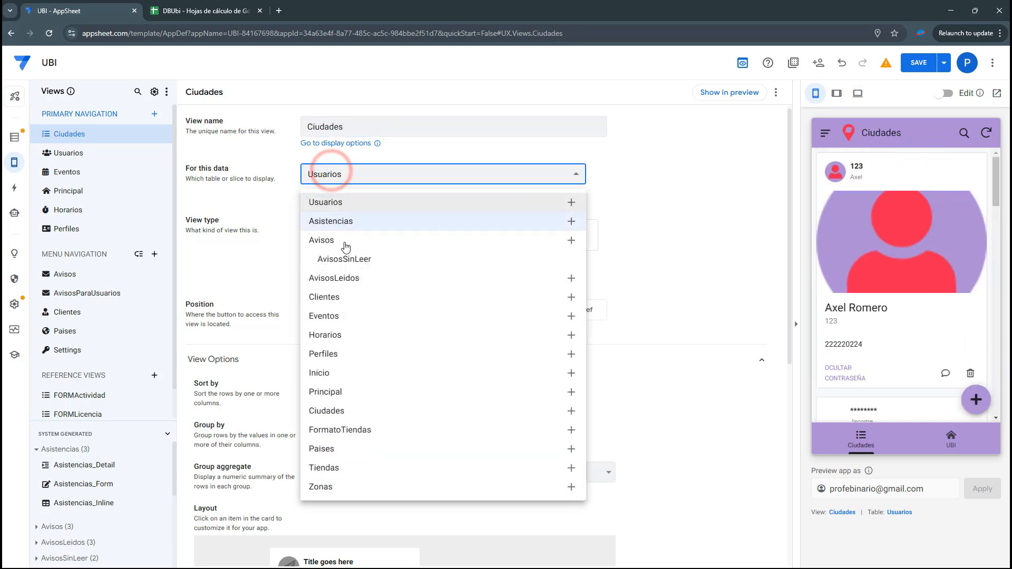
pyautogui.click(338, 412)
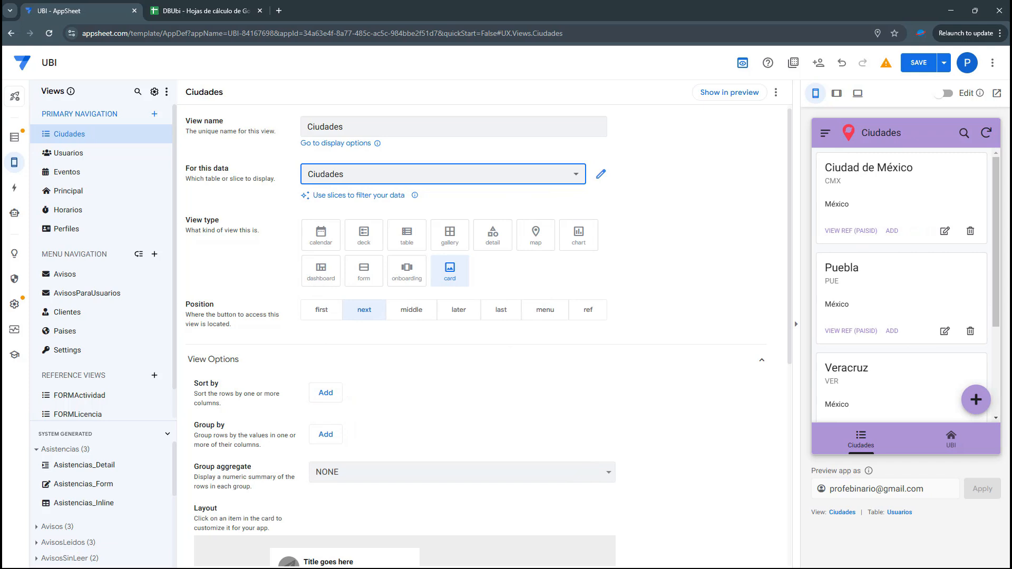
# - Set the Ciudades view type to table and its position to menu
pyautogui.click(405, 241)
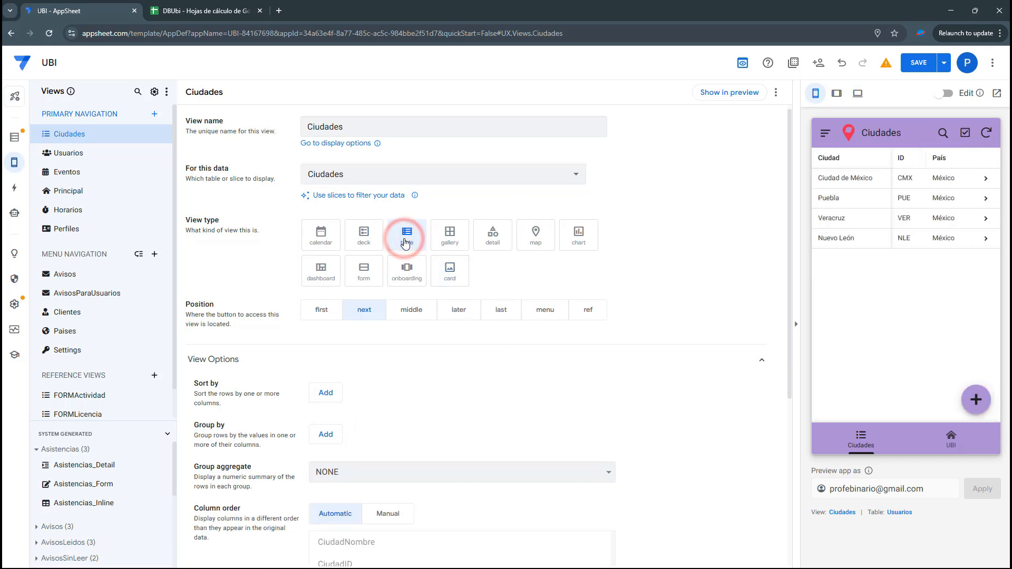
pyautogui.click(544, 316)
# - Search the display icons for map and assign the solid map icon with a location marker to the Ciudades view
pyautogui.scroll(-3, 319, 381)
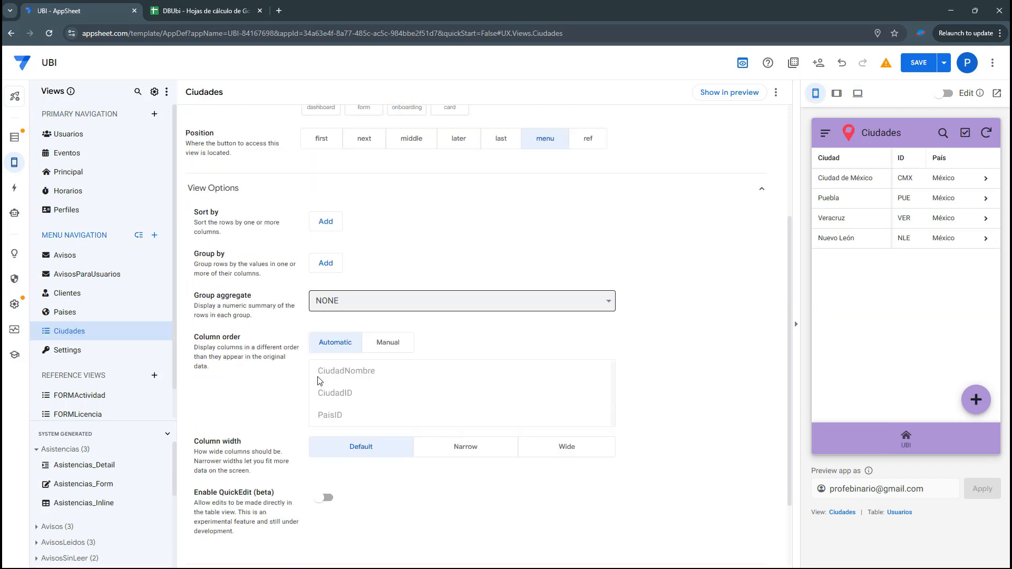
pyautogui.scroll(-2, 319, 381)
pyautogui.click(250, 484)
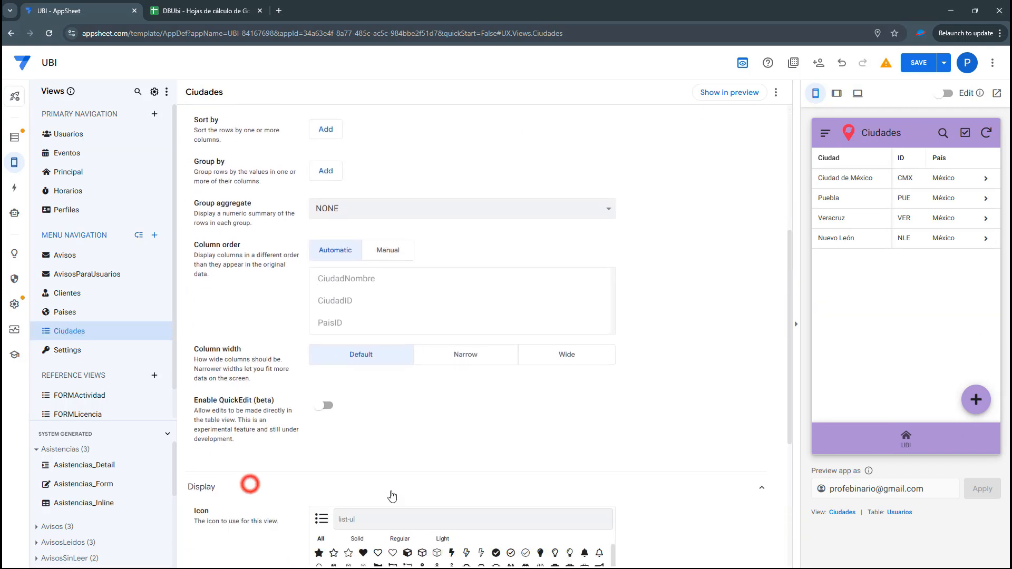
pyautogui.scroll(-2, 392, 496)
pyautogui.click(362, 412)
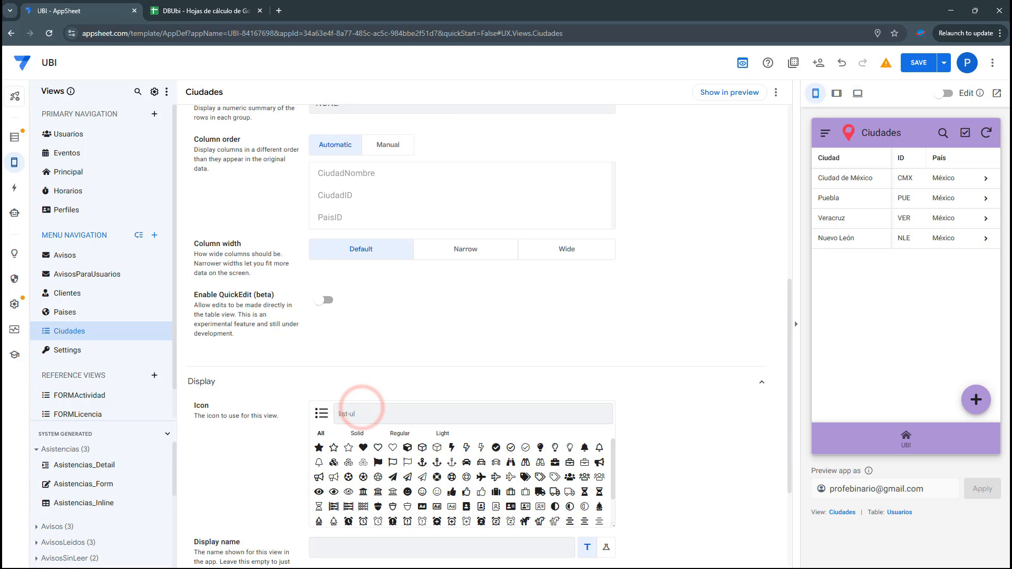
pyautogui.click(408, 421)
pyautogui.write('map')
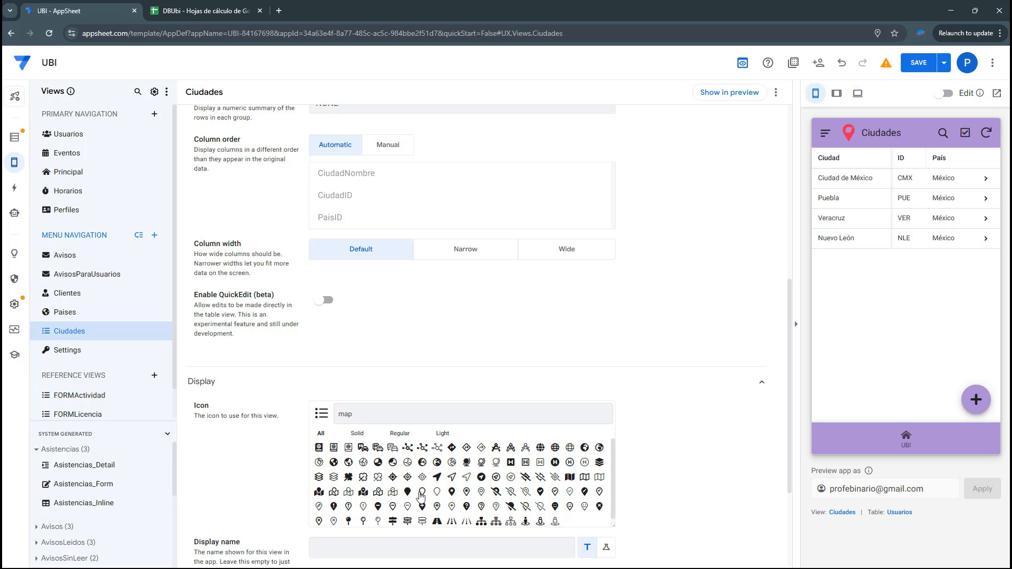
pyautogui.click(320, 493)
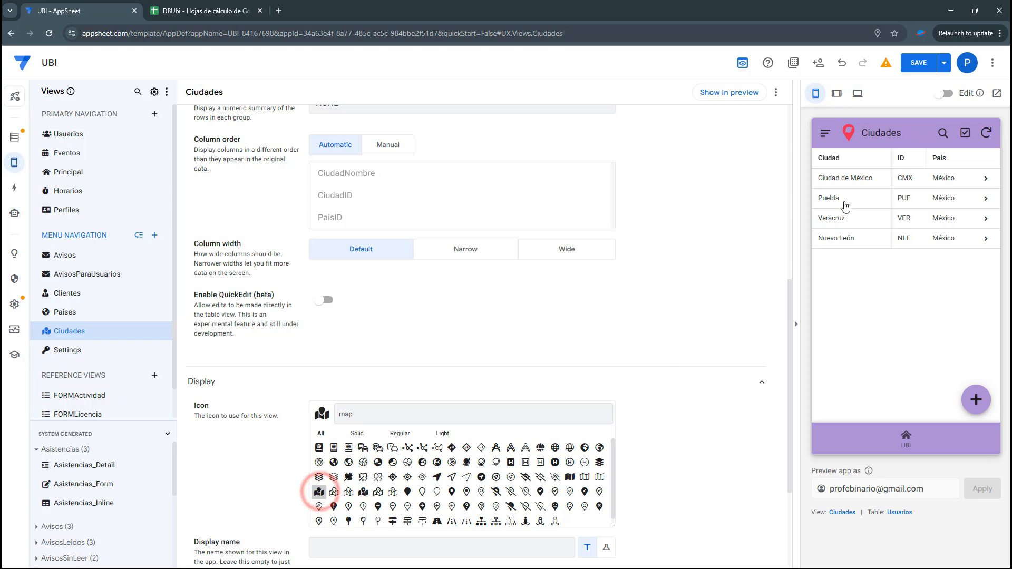
# - Check the Ciudades entry in the app preview's navigation menu, keep its map icon and save the app
pyautogui.click(826, 133)
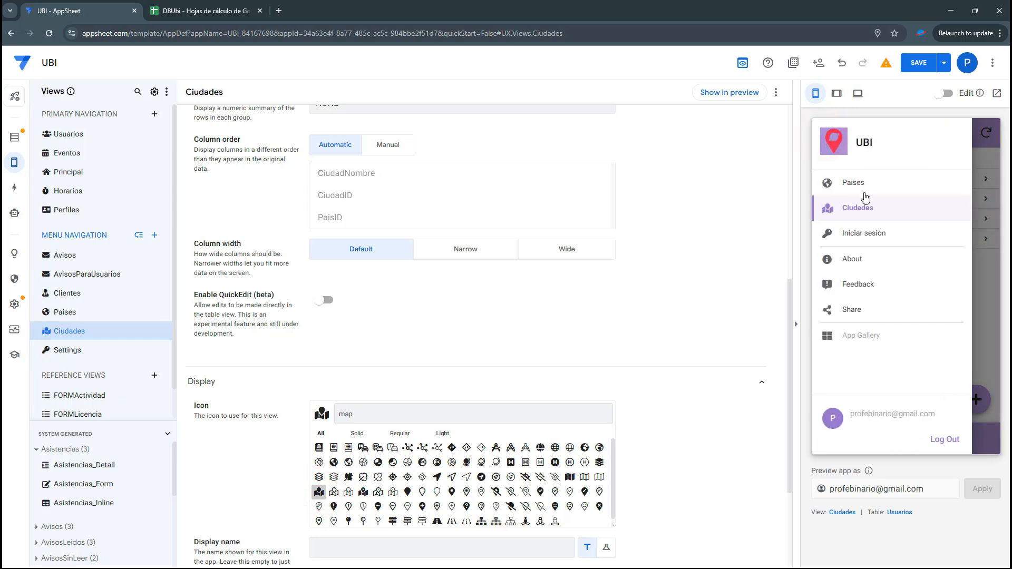
pyautogui.click(319, 492)
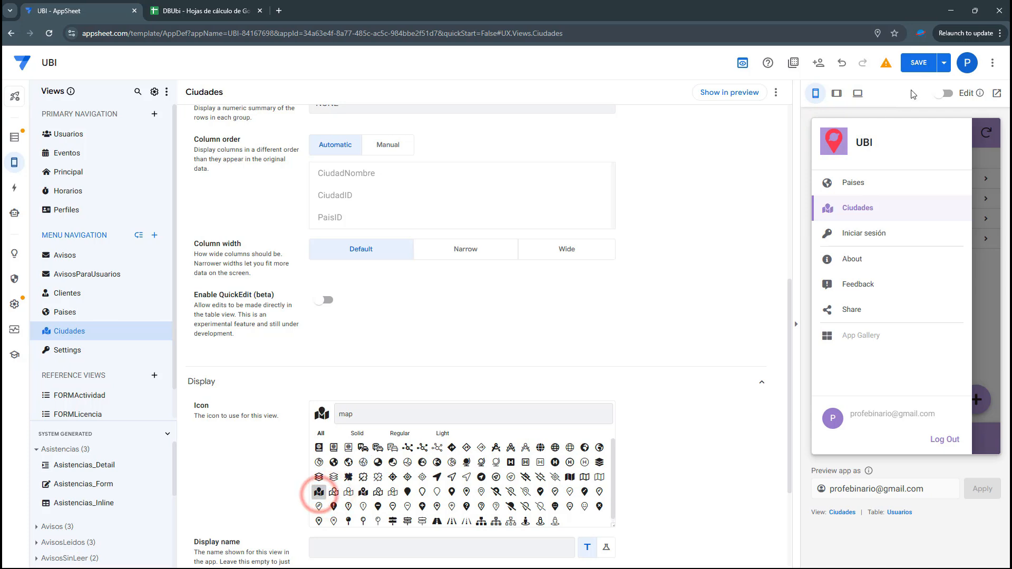
pyautogui.click(919, 62)
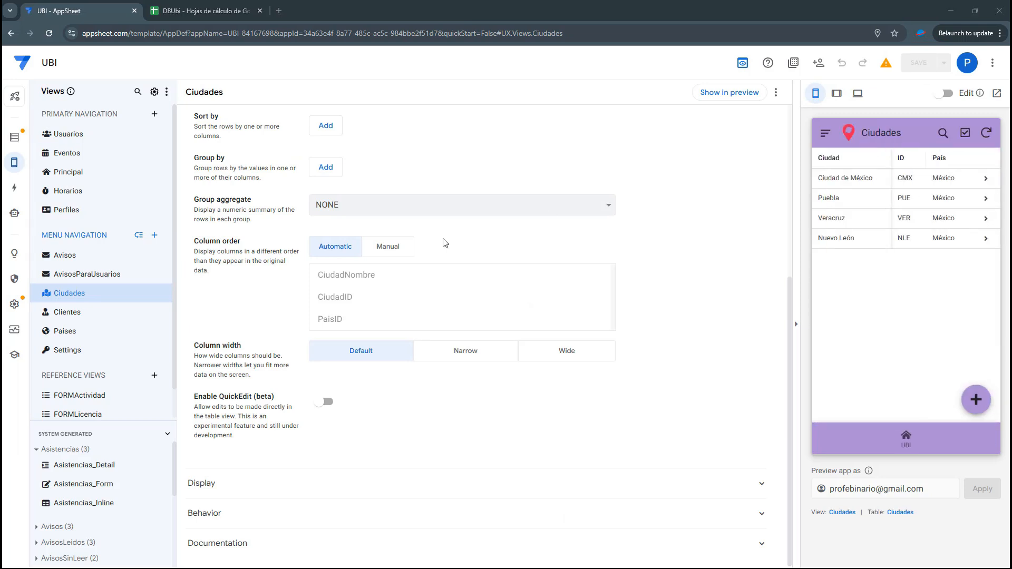
# - Create a new view named Zonas that uses the Zonas table as its data
pyautogui.click(156, 114)
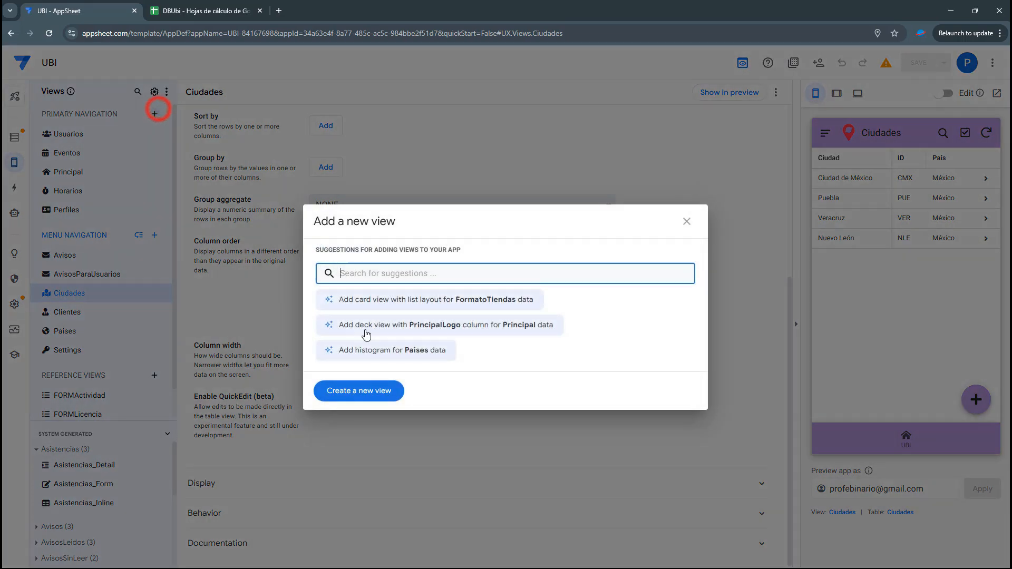
pyautogui.click(352, 393)
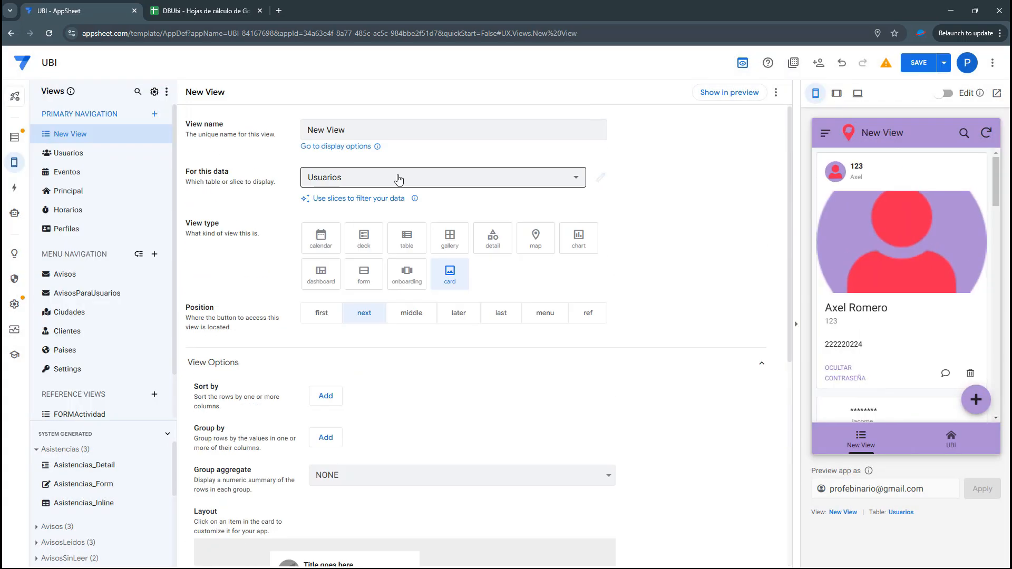
pyautogui.tripleClick(371, 134)
pyautogui.write('Zonas')
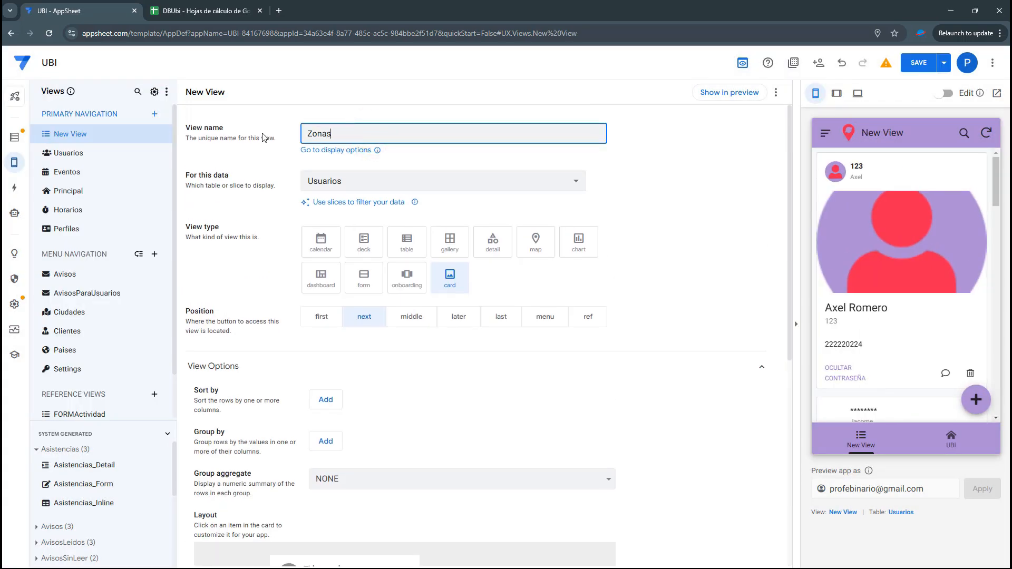
pyautogui.click(346, 176)
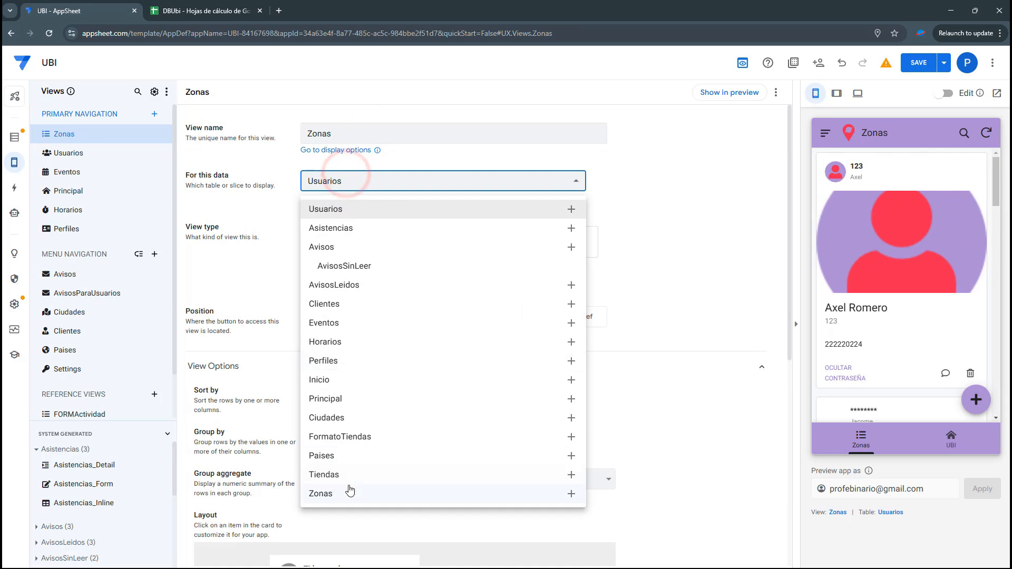
pyautogui.click(349, 490)
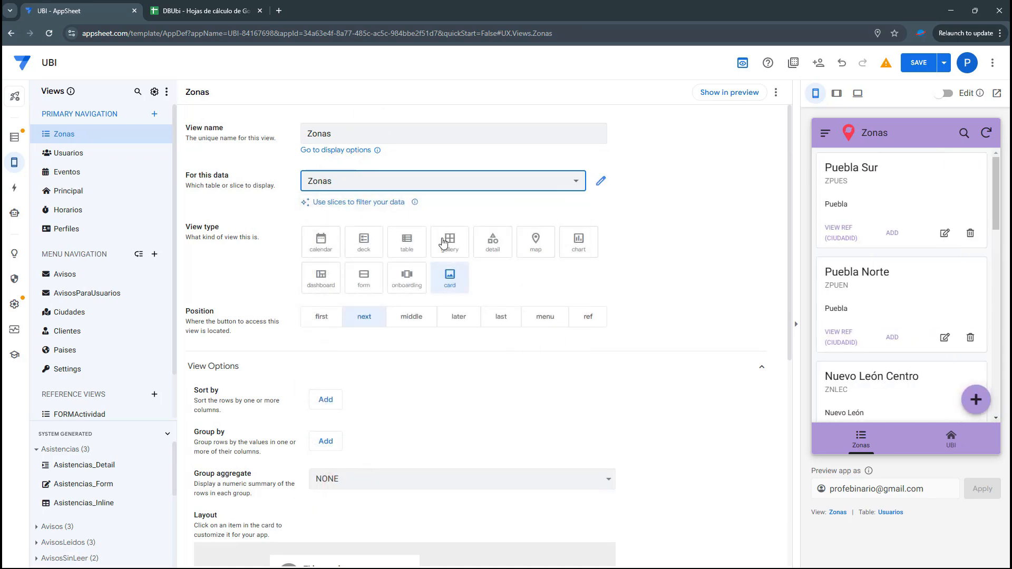
# - Try the gallery layout for the Zonas view and set its view type to table
pyautogui.click(462, 247)
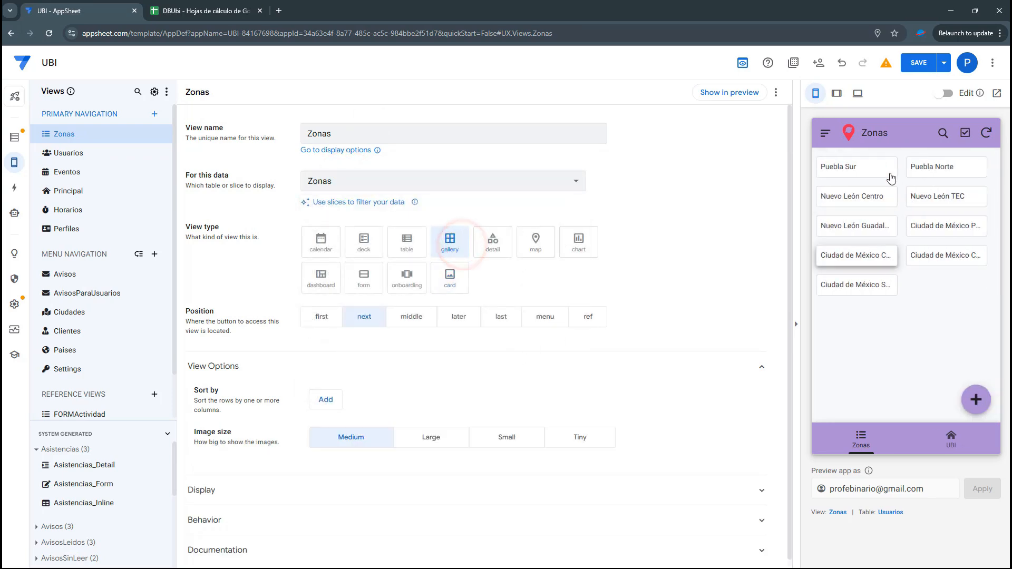
pyautogui.click(409, 247)
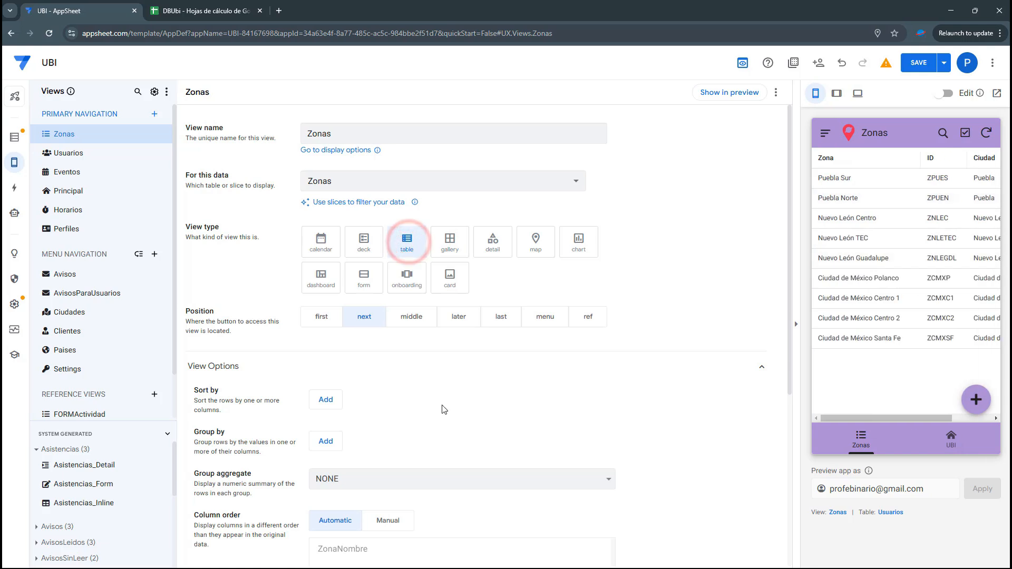
# - Preview the Zonas view in tablet format, set its column width to Narrow and its column order manually with ZonaID before ZonaNombre
pyautogui.scroll(-1, 355, 351)
pyautogui.scroll(-2, 355, 352)
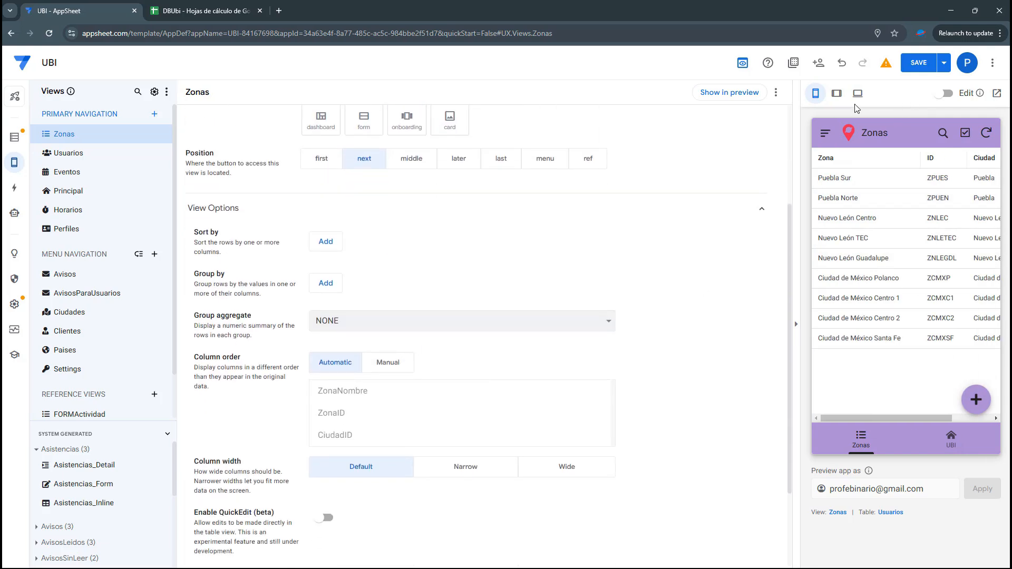
pyautogui.click(837, 93)
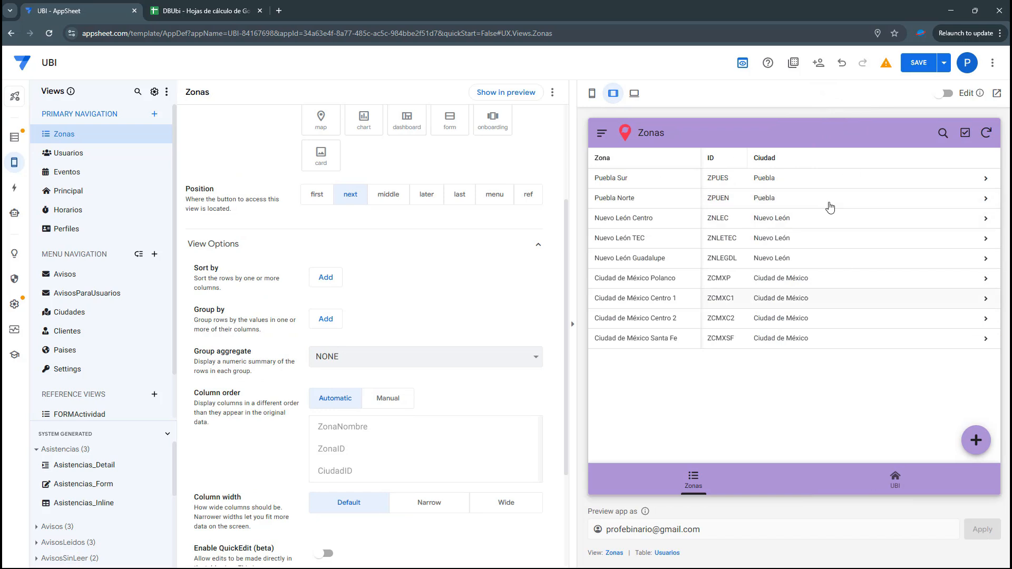
pyautogui.click(384, 401)
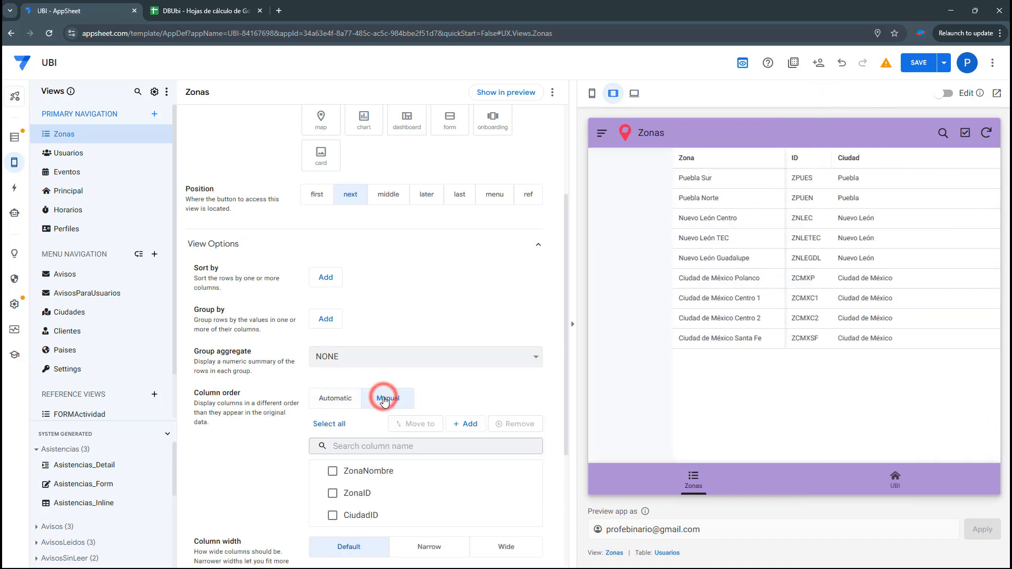
pyautogui.scroll(-2, 384, 397)
pyautogui.click(433, 445)
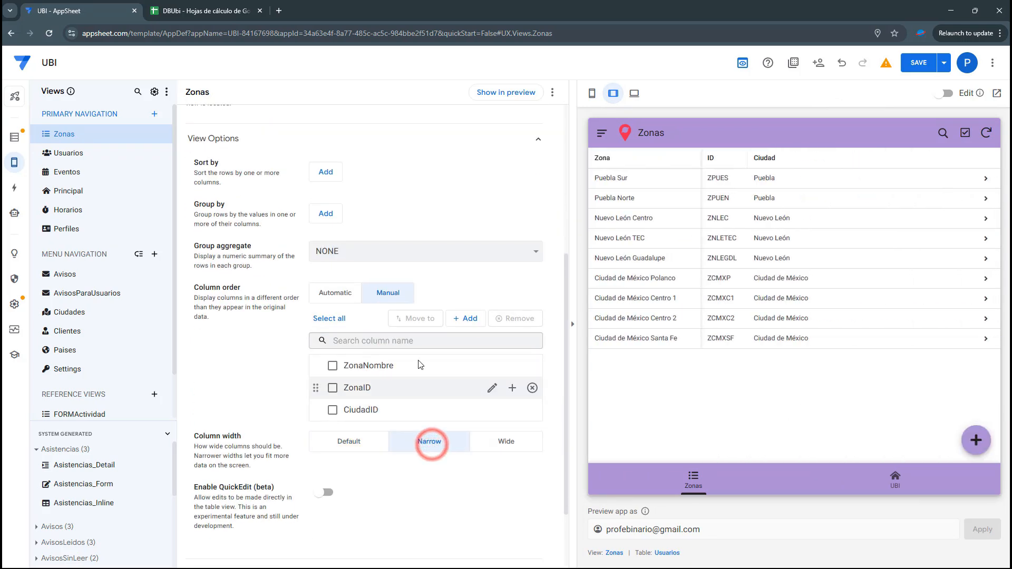
pyautogui.moveTo(315, 388); pyautogui.dragTo(316, 365)
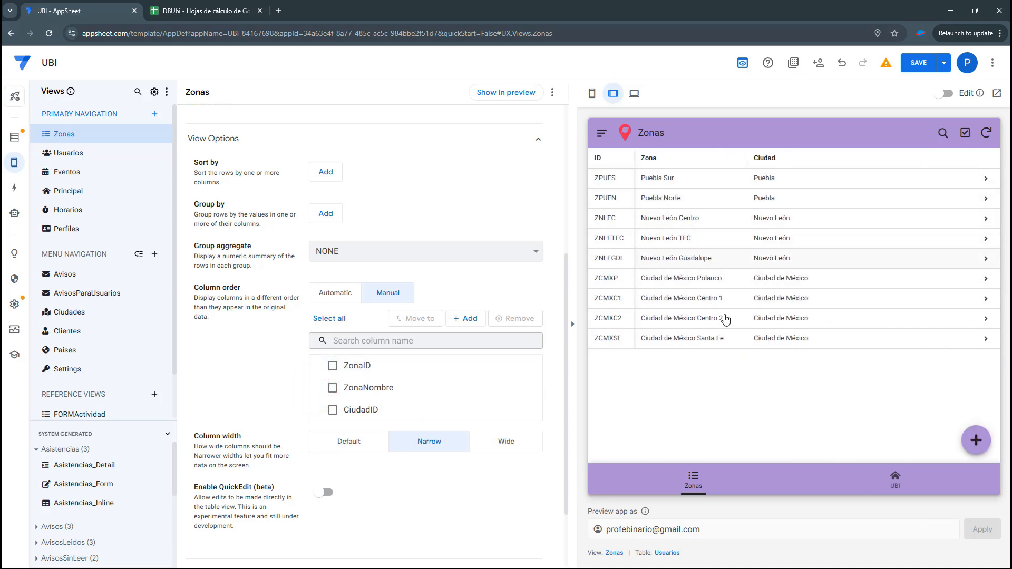
# - Search the display icons for map-mark and assign the solid location marker with a hollow centre to the Zonas view
pyautogui.scroll(-2, 266, 337)
pyautogui.click(264, 480)
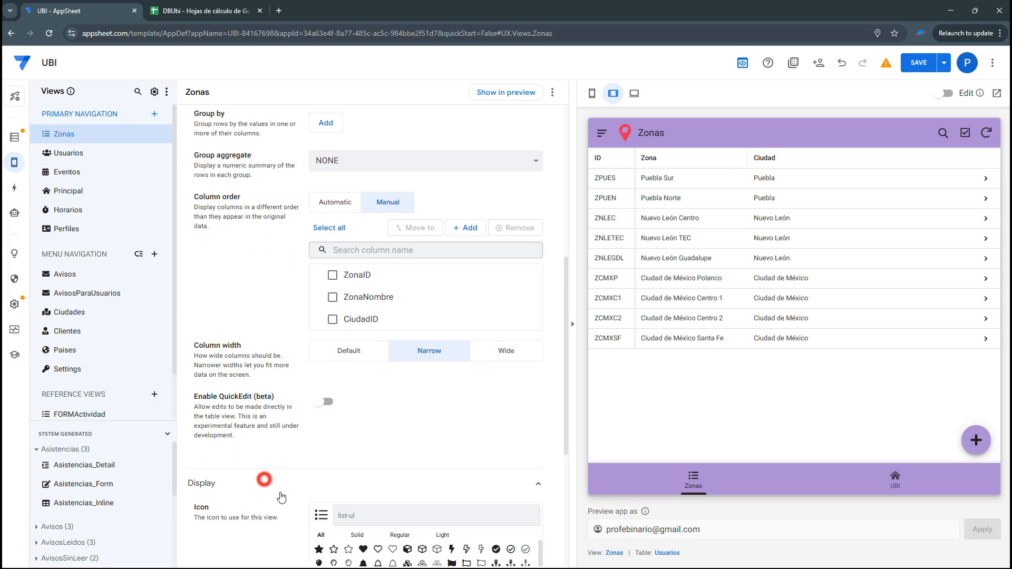
pyautogui.scroll(-2, 281, 498)
pyautogui.click(398, 409)
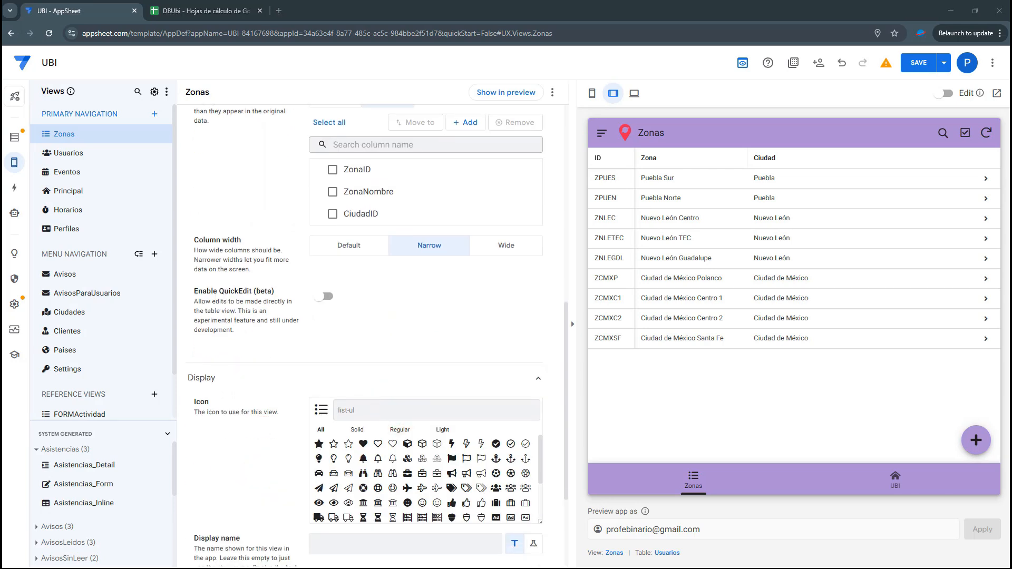
pyautogui.click(381, 412)
pyautogui.write('mapo')
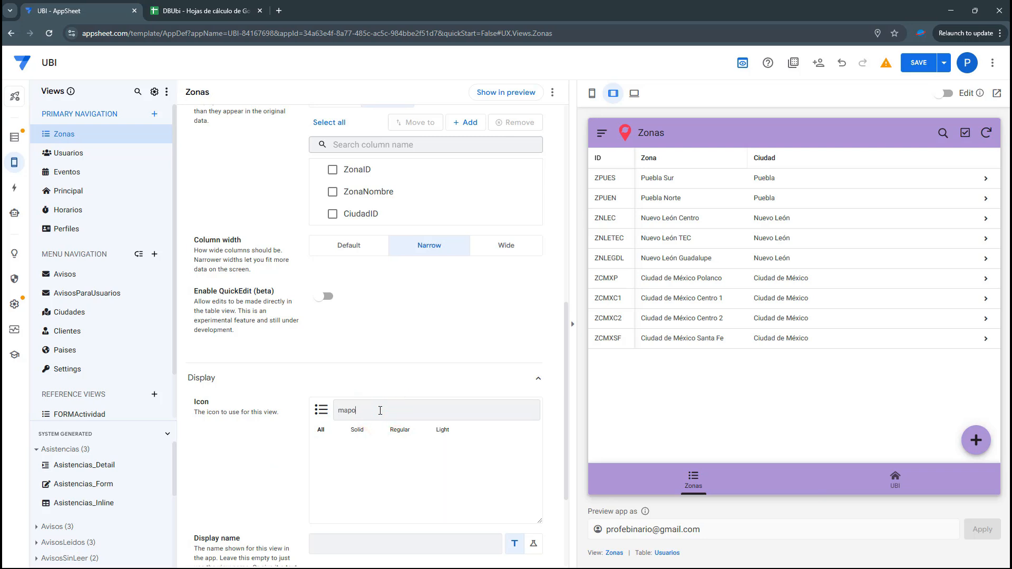
pyautogui.press('BackSpace')
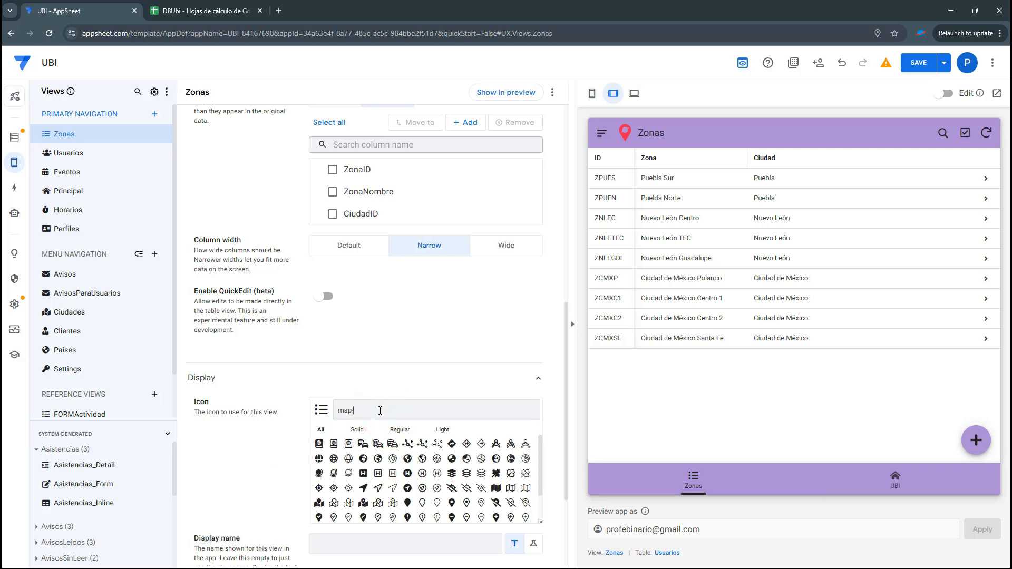
pyautogui.write('-mark')
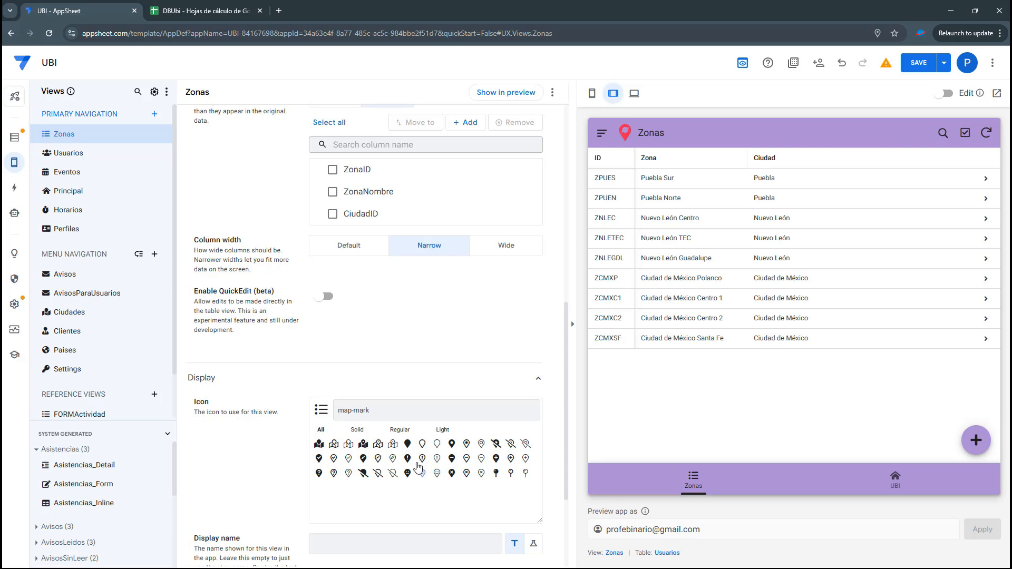
pyautogui.click(452, 446)
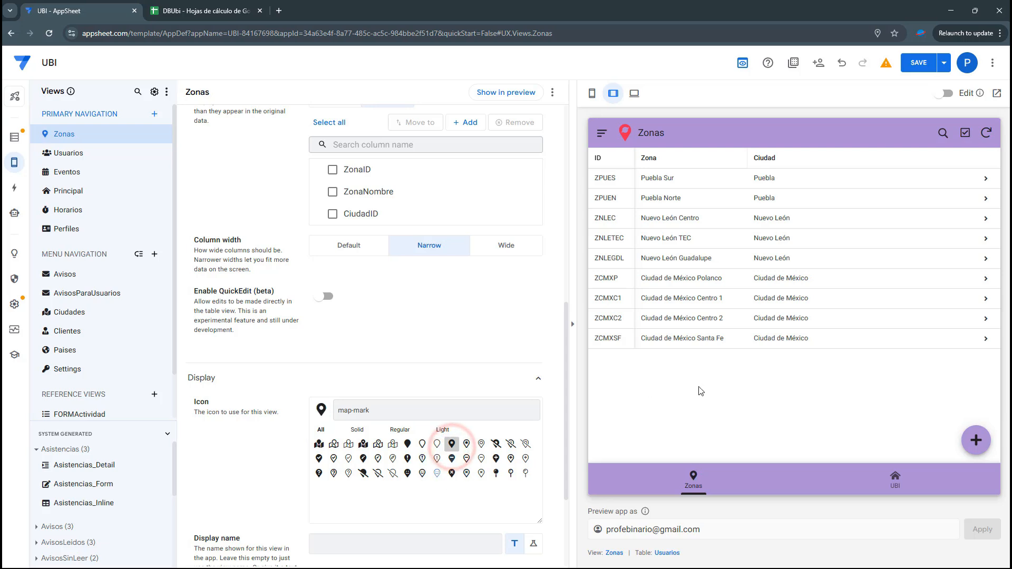
# - Return the preview to phone format, set the Zonas view's position to menu and save the app
pyautogui.scroll(10, 459, 351)
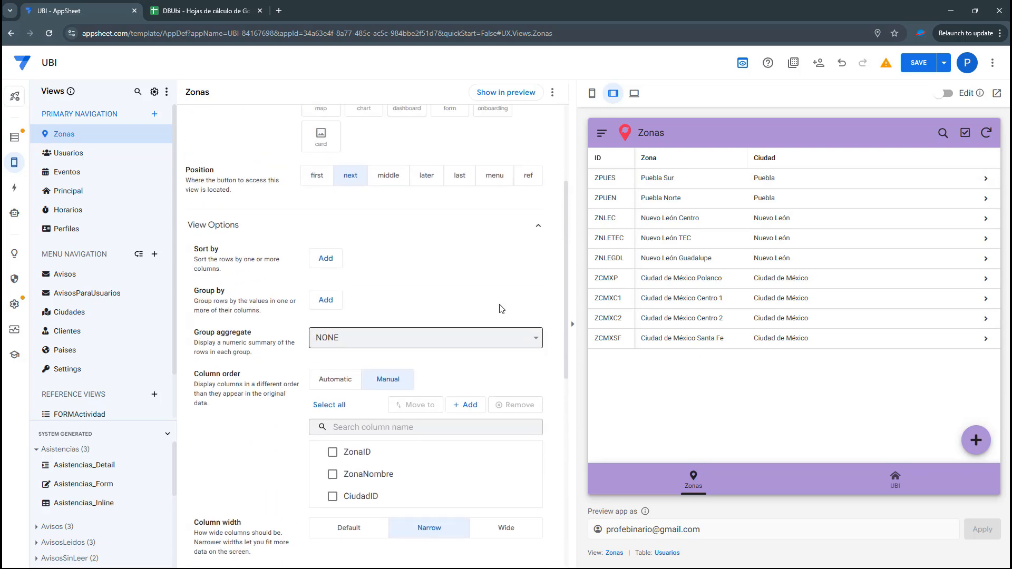
pyautogui.click(595, 93)
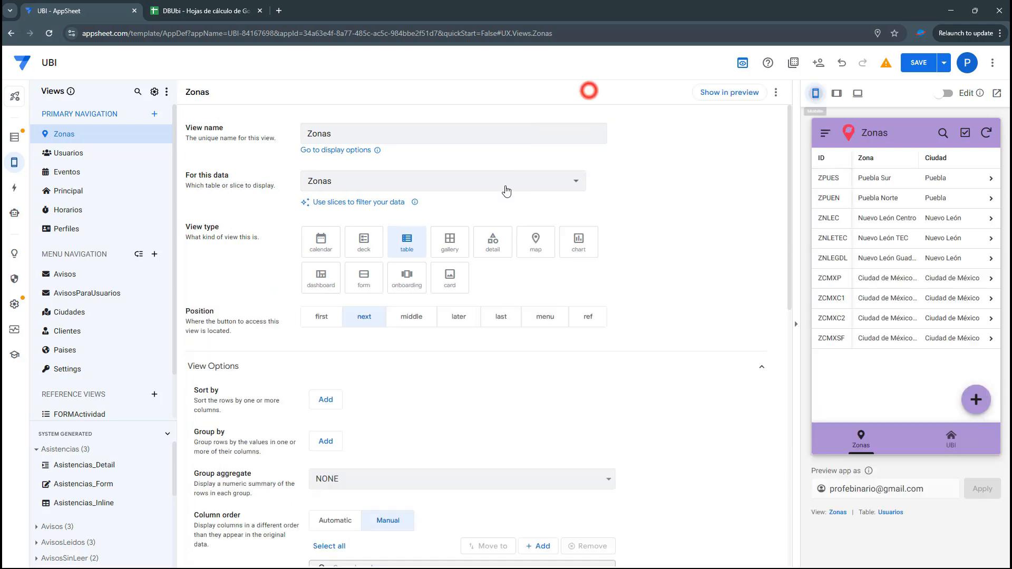
pyautogui.click(590, 317)
pyautogui.click(824, 132)
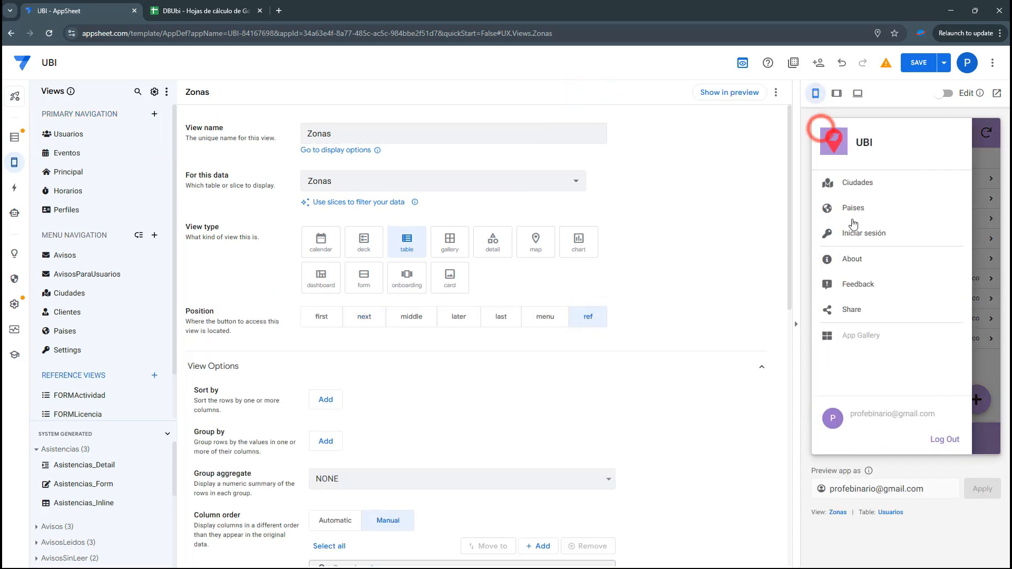
pyautogui.click(539, 318)
pyautogui.click(915, 66)
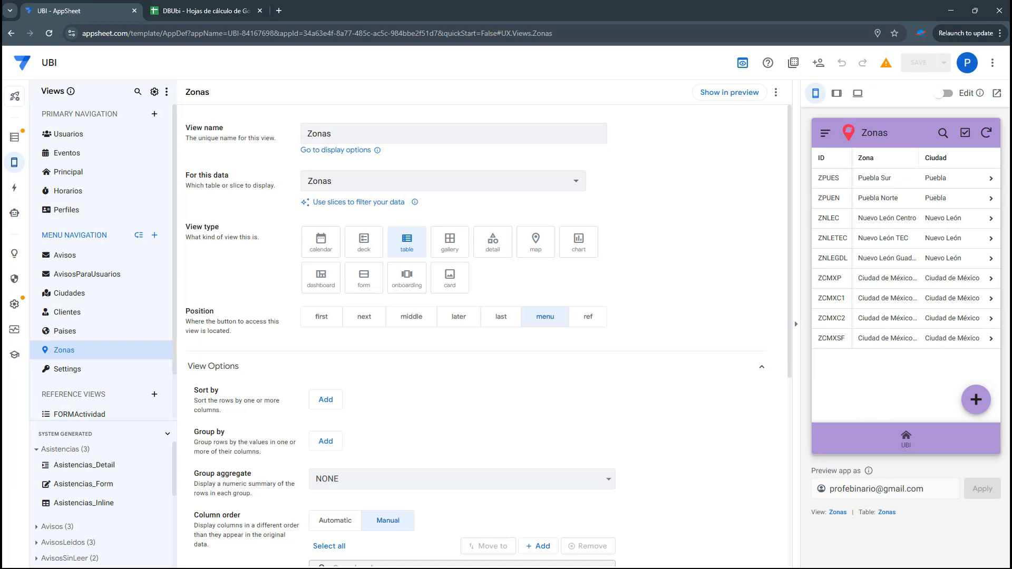
# - Create another new view in the app's primary navigation
pyautogui.click(155, 114)
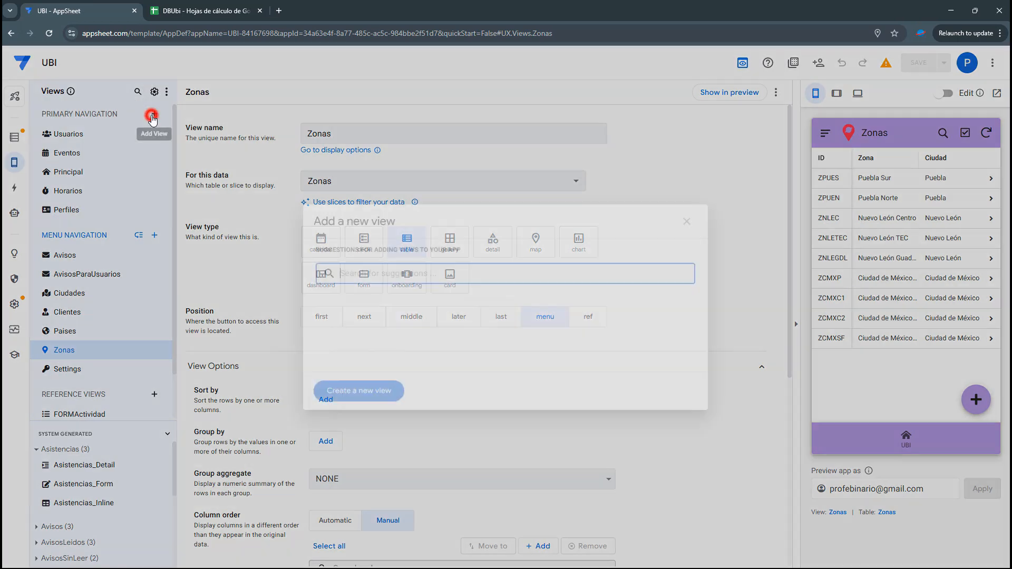
pyautogui.click(364, 395)
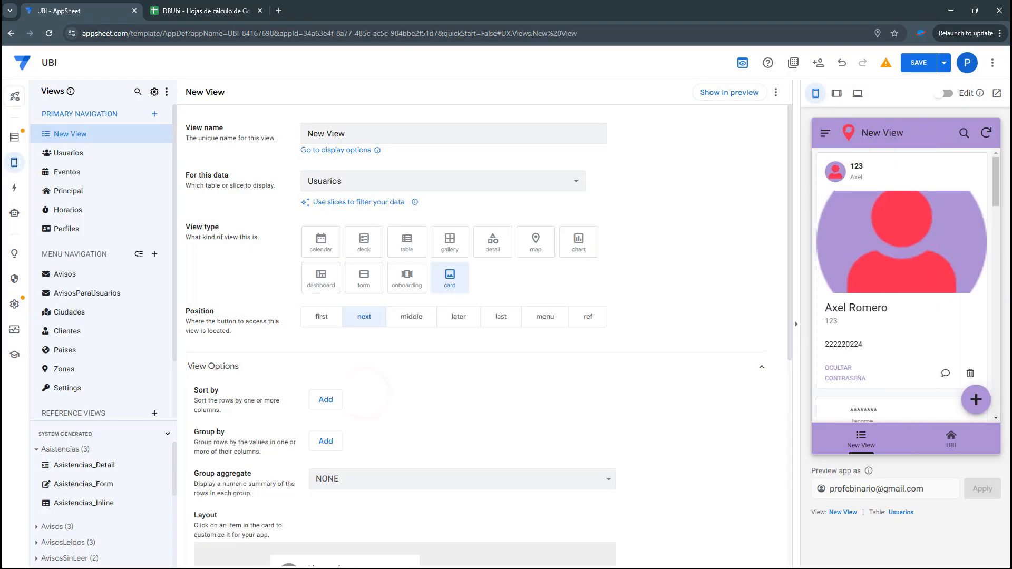
# - Name the new view Tiendas and set the Tiendas table as its data
pyautogui.click(366, 134)
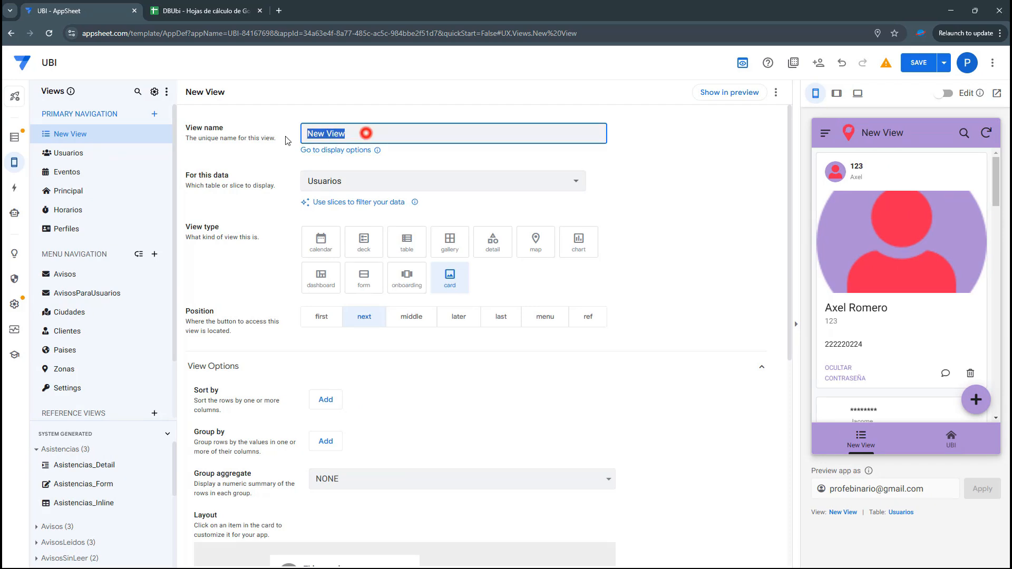
pyautogui.write('To')
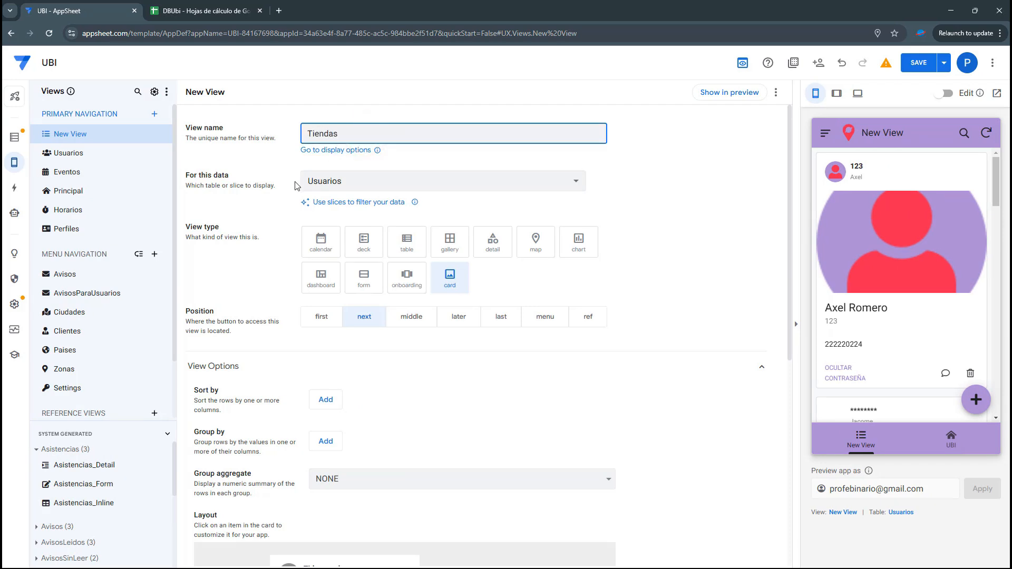
pyautogui.click(323, 182)
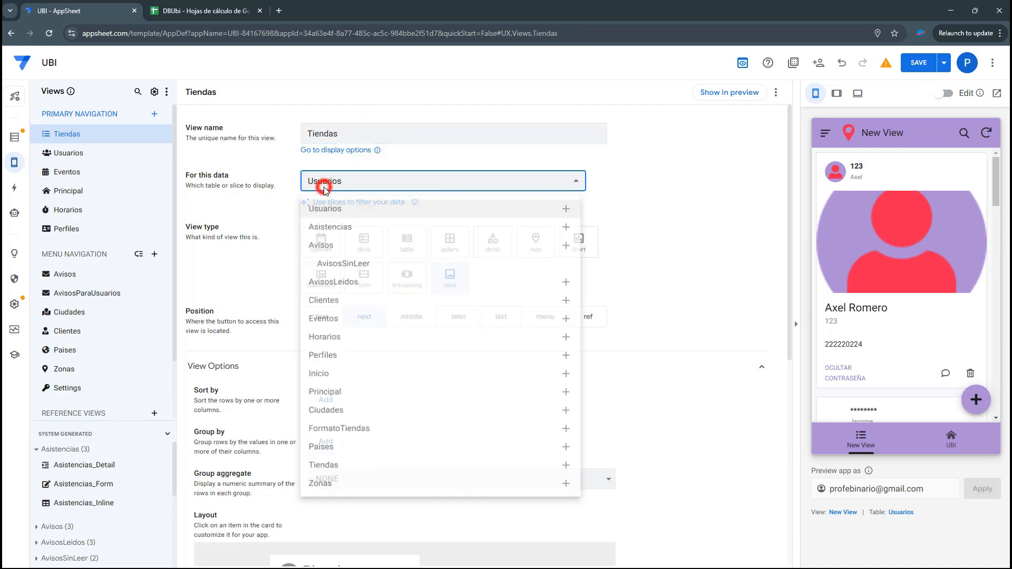
pyautogui.click(330, 475)
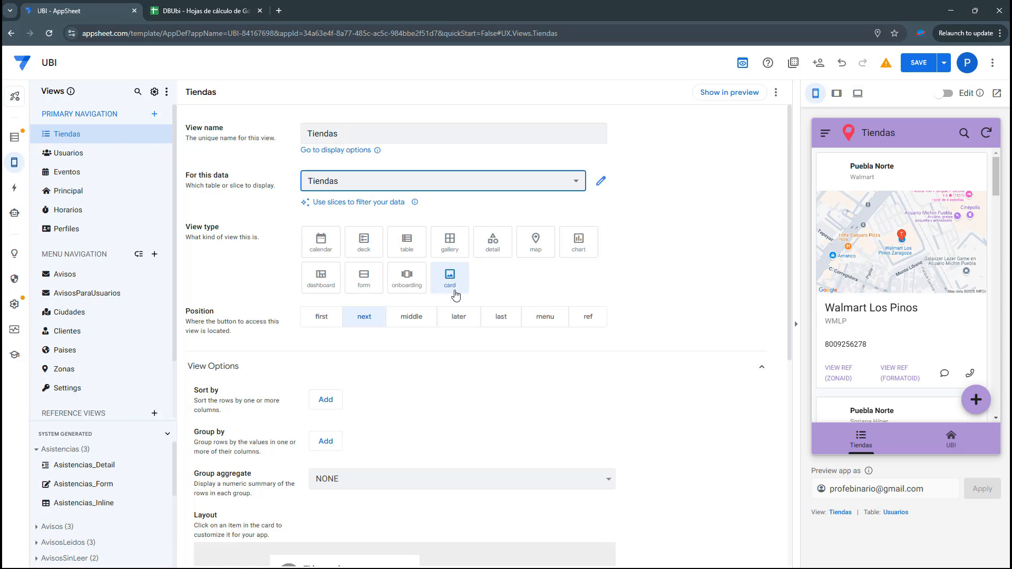
# - Position the Tiendas view in the menu and give it a storefront icon found by searching for "store"
pyautogui.click(546, 318)
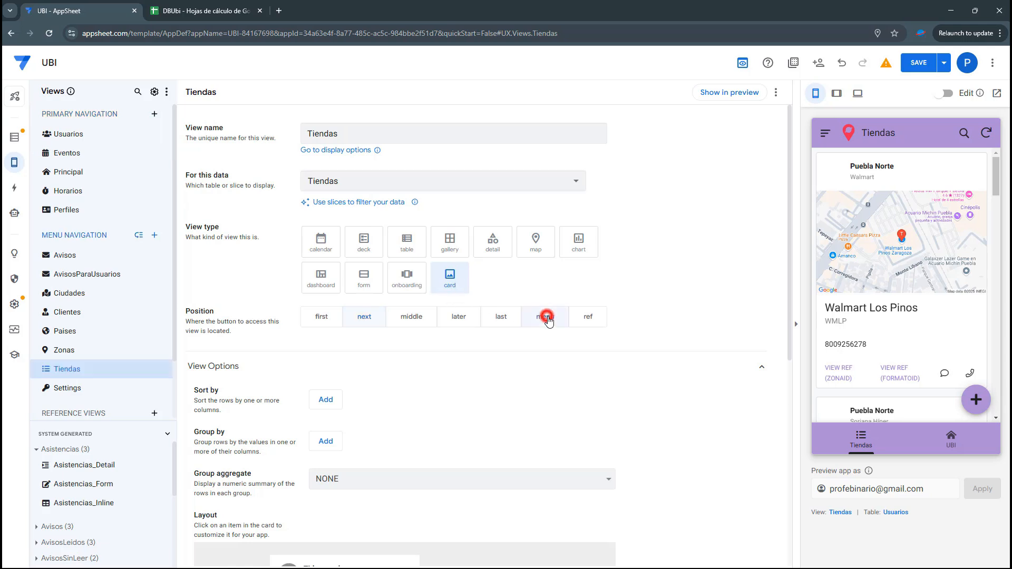
pyautogui.click(826, 134)
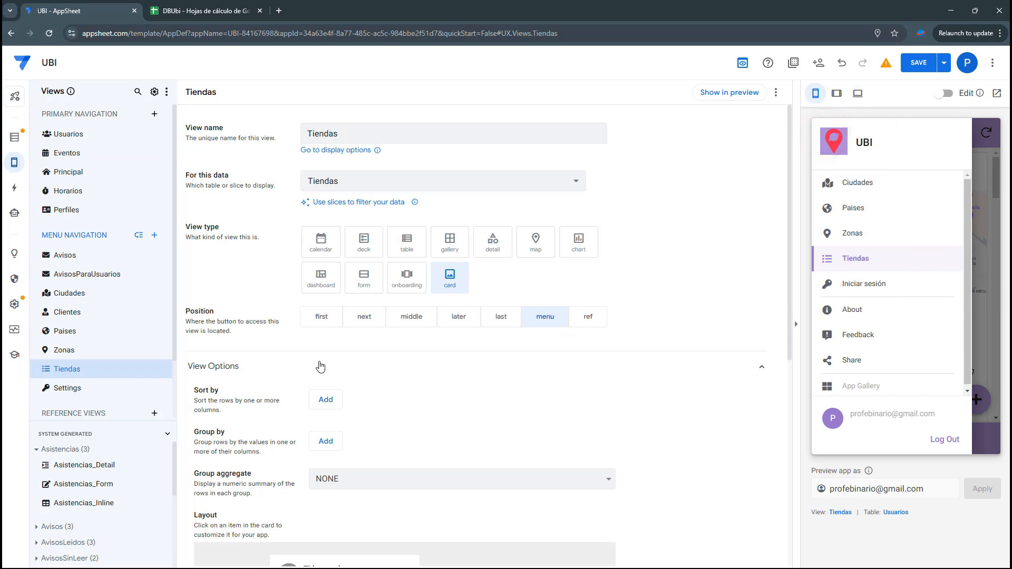
pyautogui.scroll(-8, 320, 366)
pyautogui.click(228, 480)
pyautogui.scroll(-3, 361, 366)
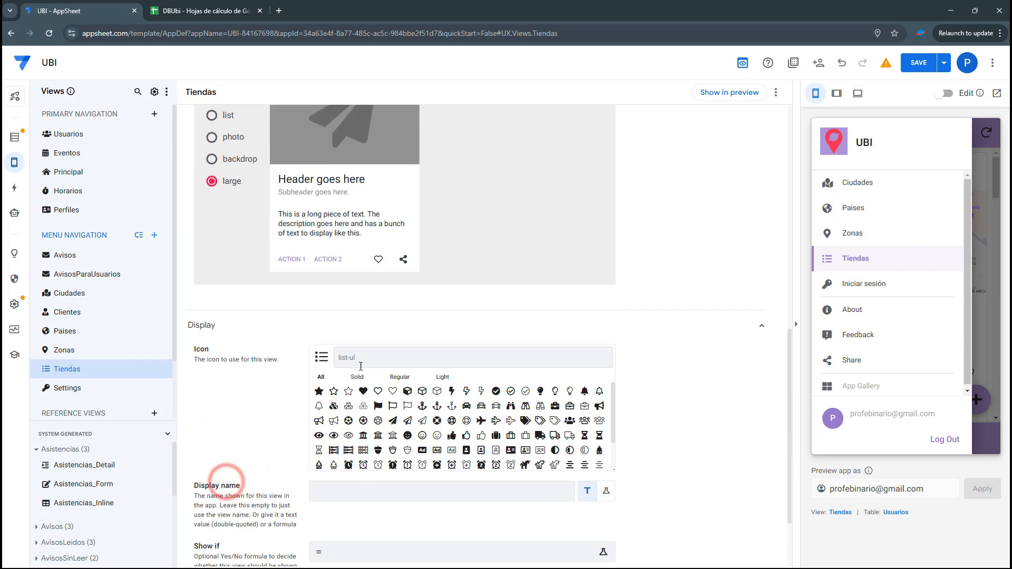
pyautogui.click(362, 355)
pyautogui.write('store')
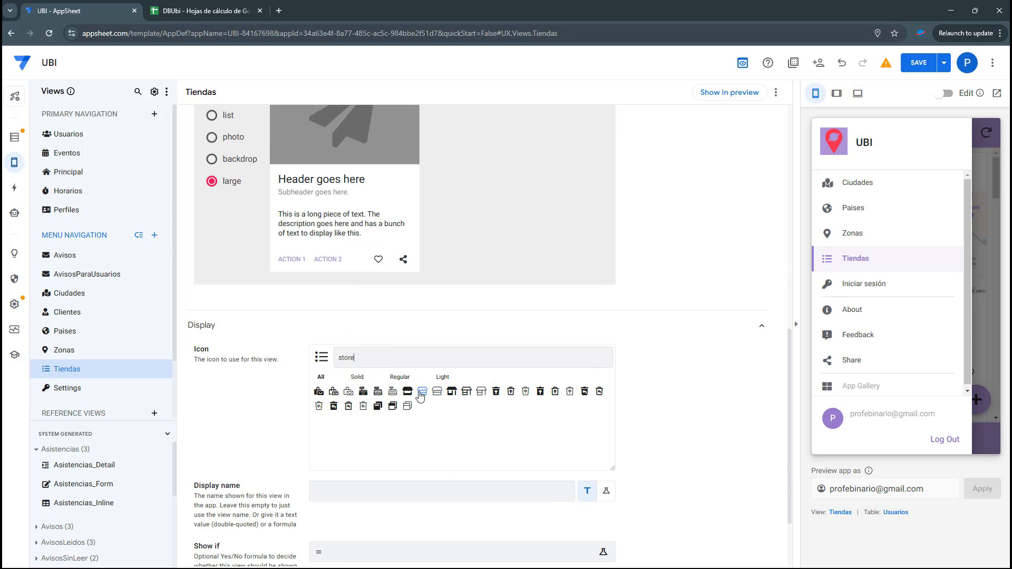
pyautogui.scroll(5, 391, 397)
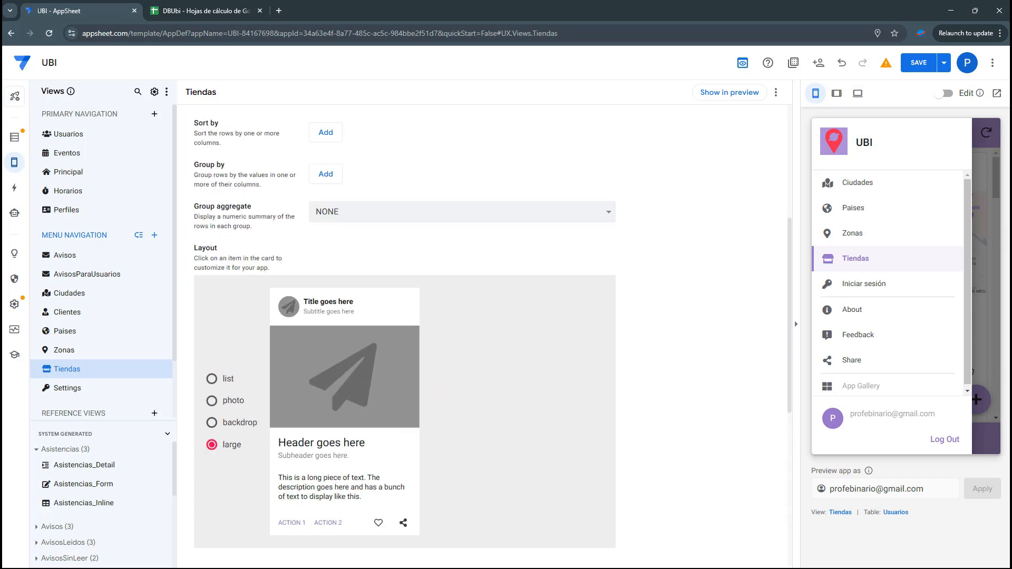
# - Set the click action of the whole card in the layout to Go to details
pyautogui.click(396, 299)
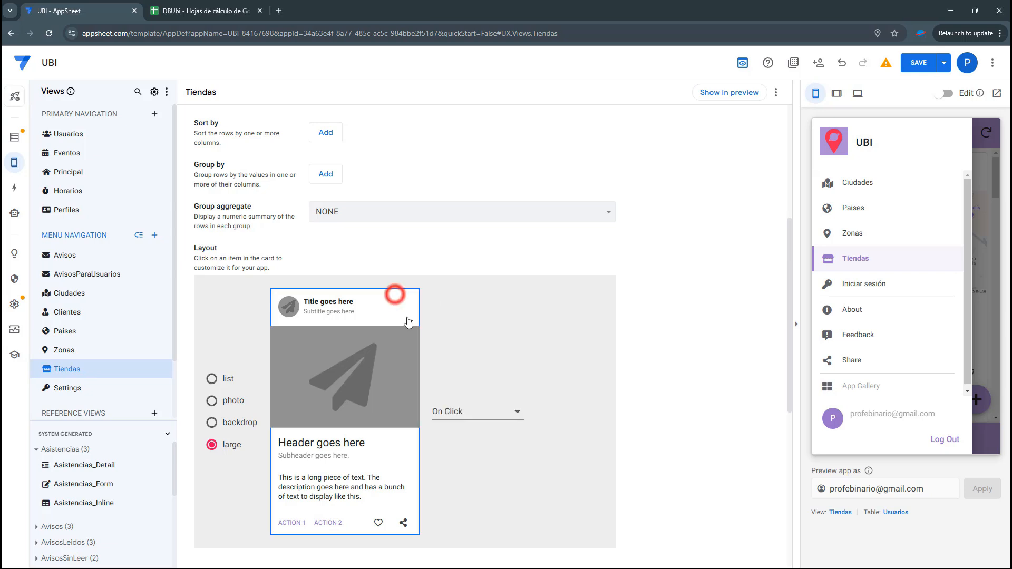
pyautogui.click(464, 411)
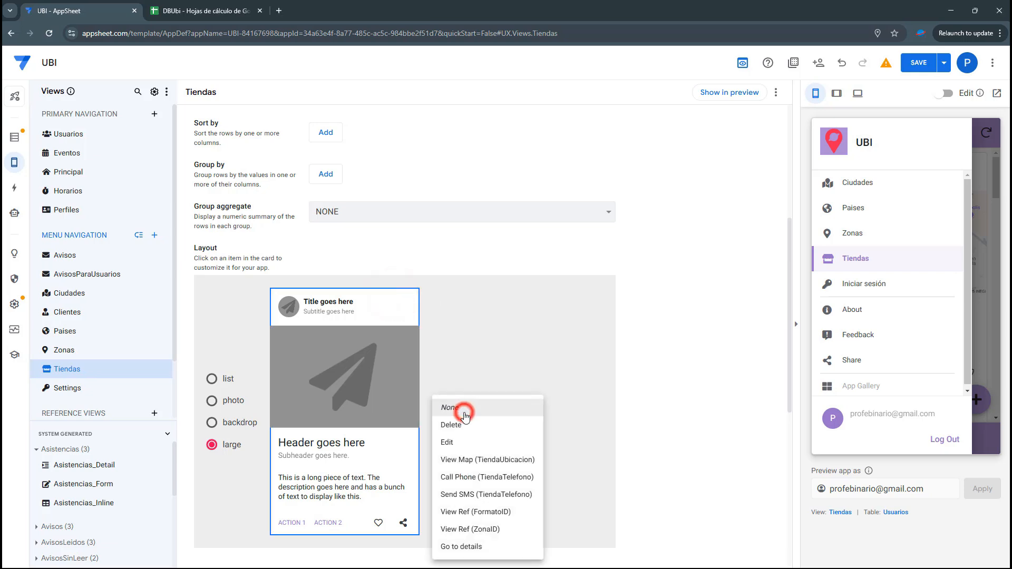
pyautogui.click(475, 549)
# - Show TiendaNombre as the card's title and TiendaUbicacion as its subtitle
pyautogui.click(336, 300)
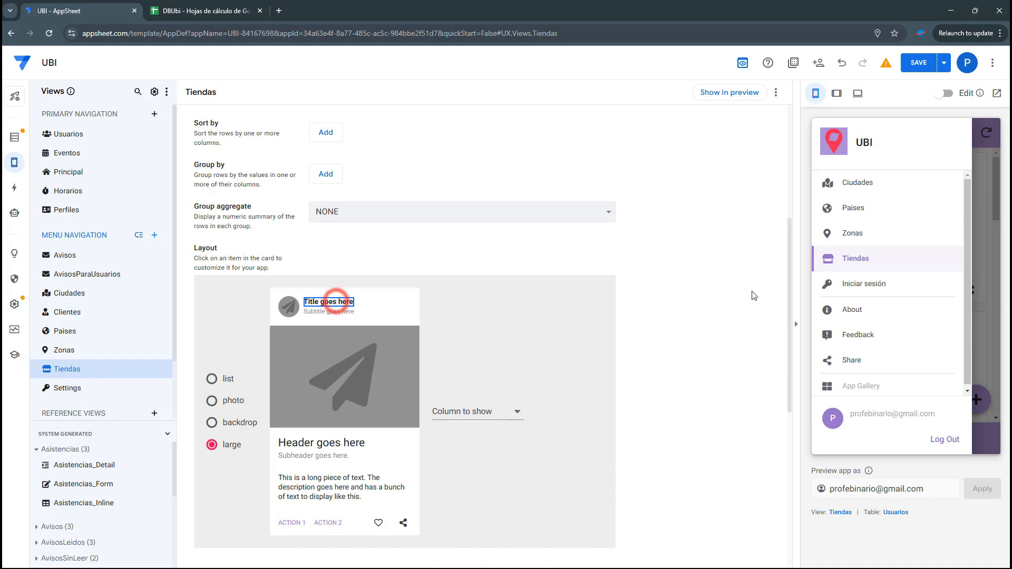
pyautogui.click(488, 419)
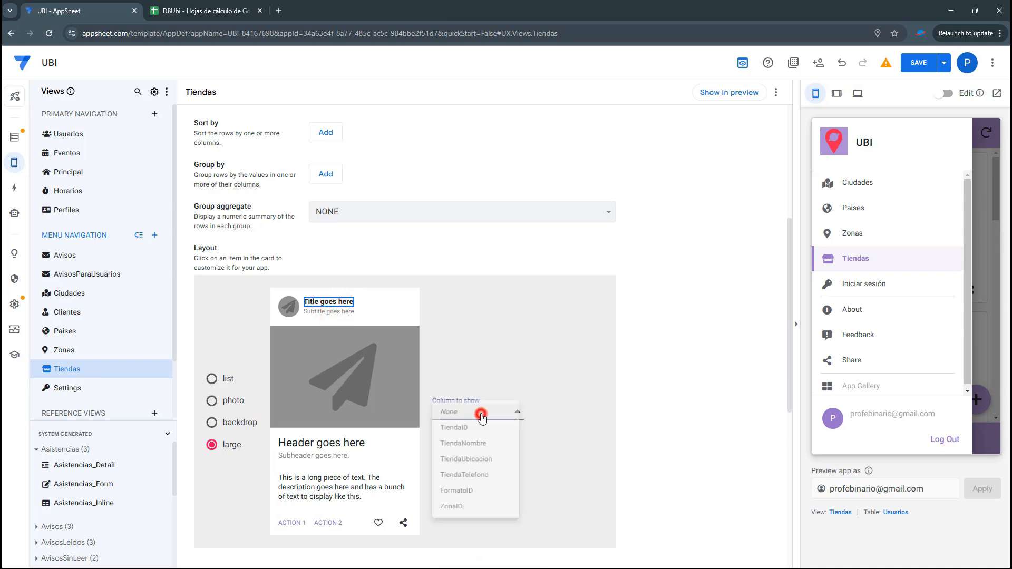
pyautogui.click(488, 447)
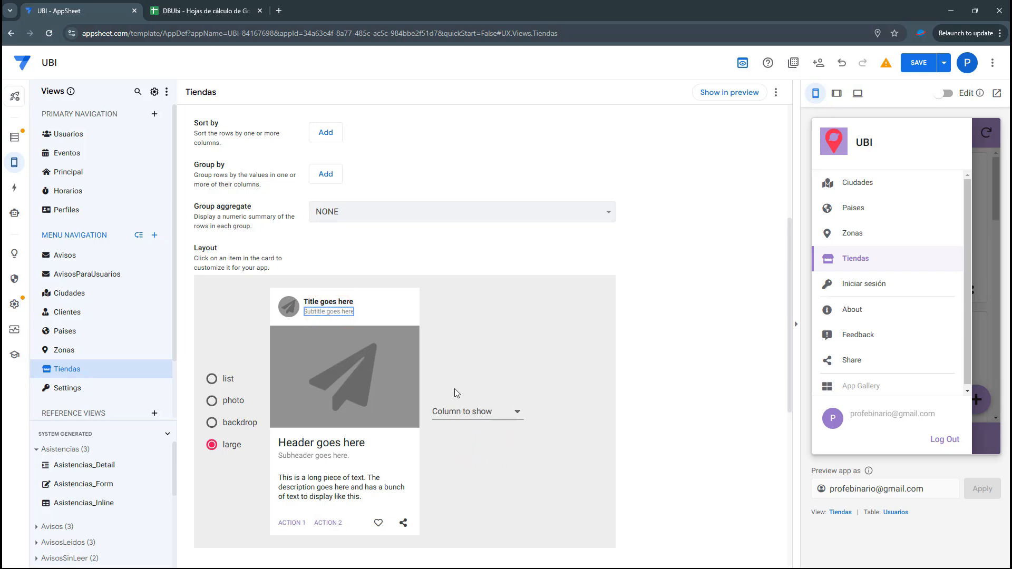
pyautogui.click(981, 230)
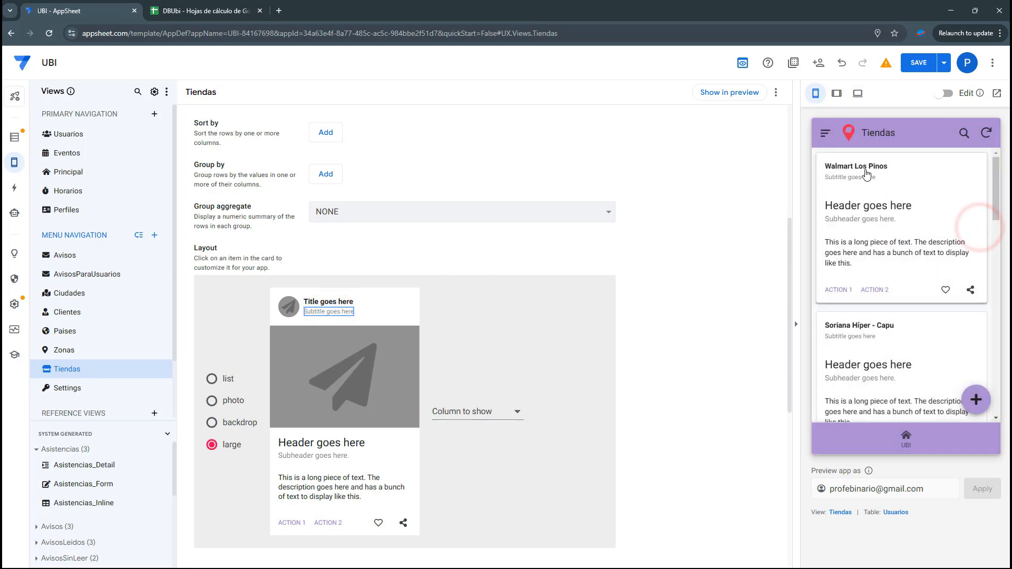
pyautogui.click(519, 424)
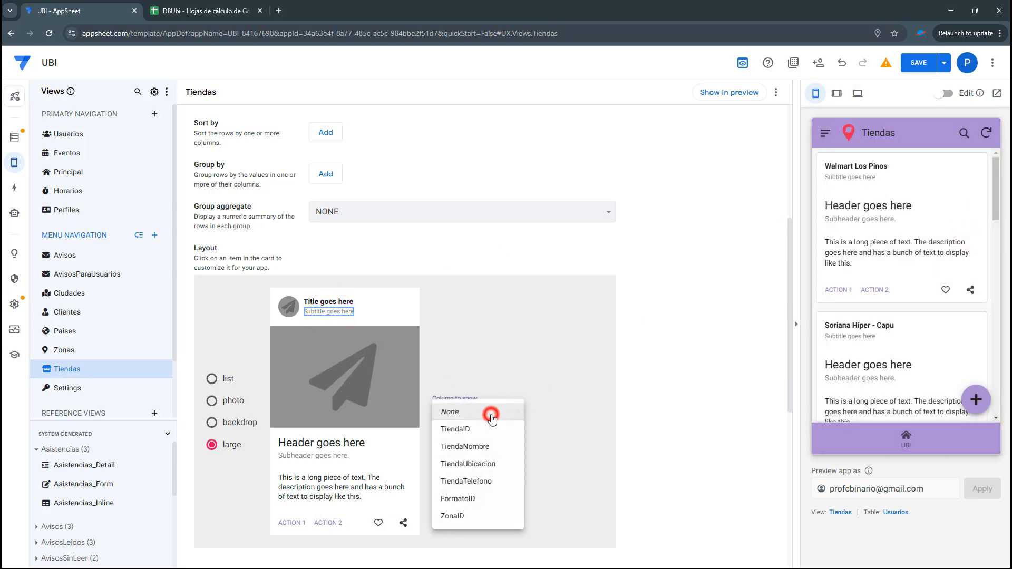
pyautogui.click(492, 467)
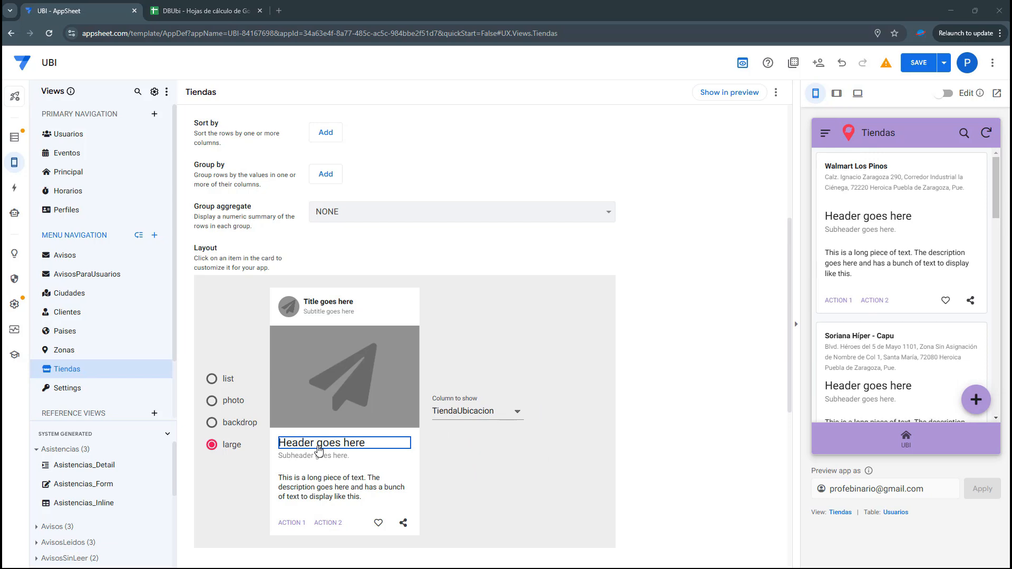
# - Blank out the card's header by setting its column to None
pyautogui.click(490, 410)
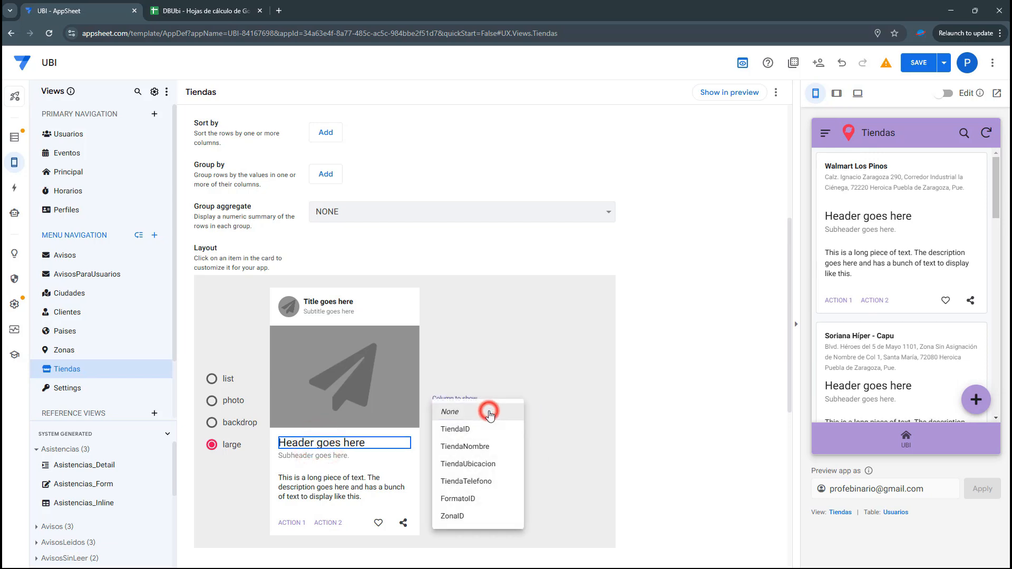
pyautogui.click(458, 425)
pyautogui.click(459, 415)
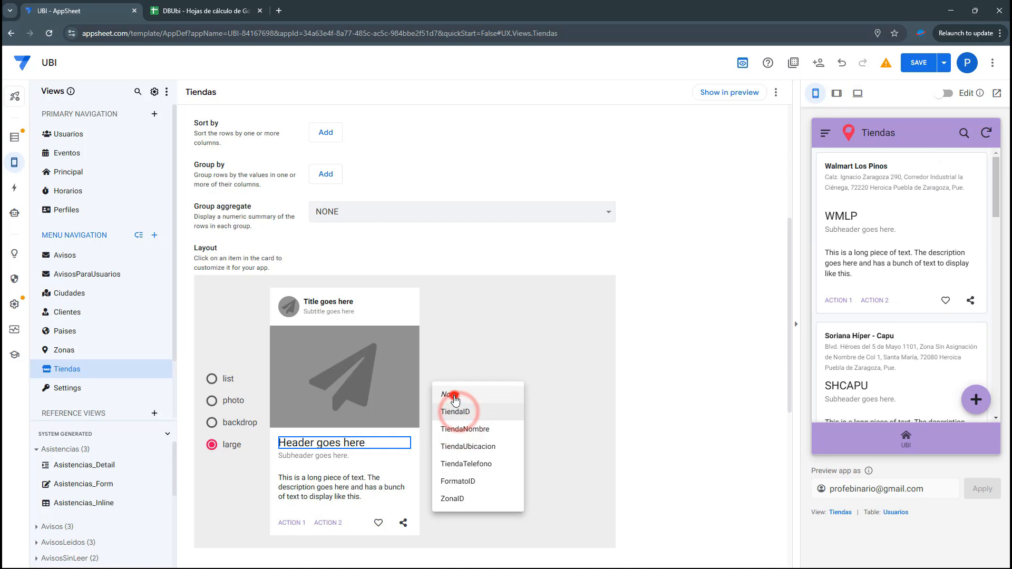
pyautogui.click(455, 400)
# - Show the FormatoID column as the card's subheader and keep the header's column at None
pyautogui.click(309, 457)
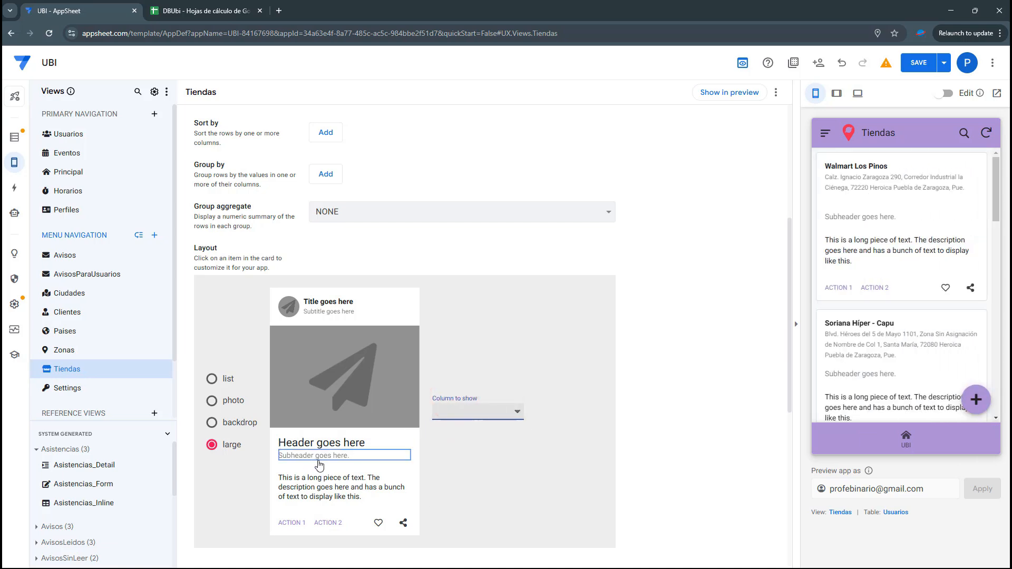
pyautogui.click(479, 410)
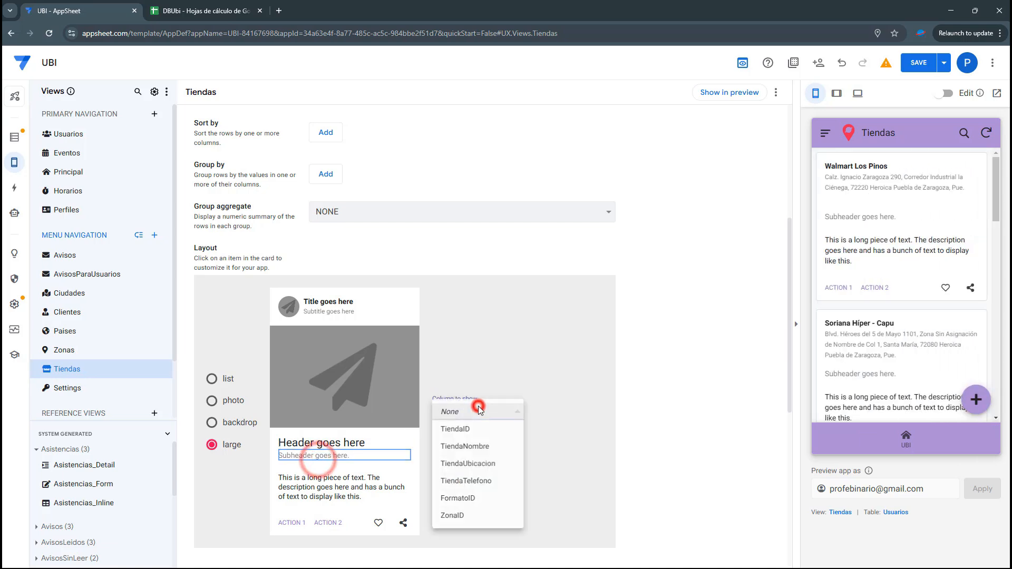
pyautogui.click(465, 499)
pyautogui.click(331, 444)
pyautogui.click(465, 498)
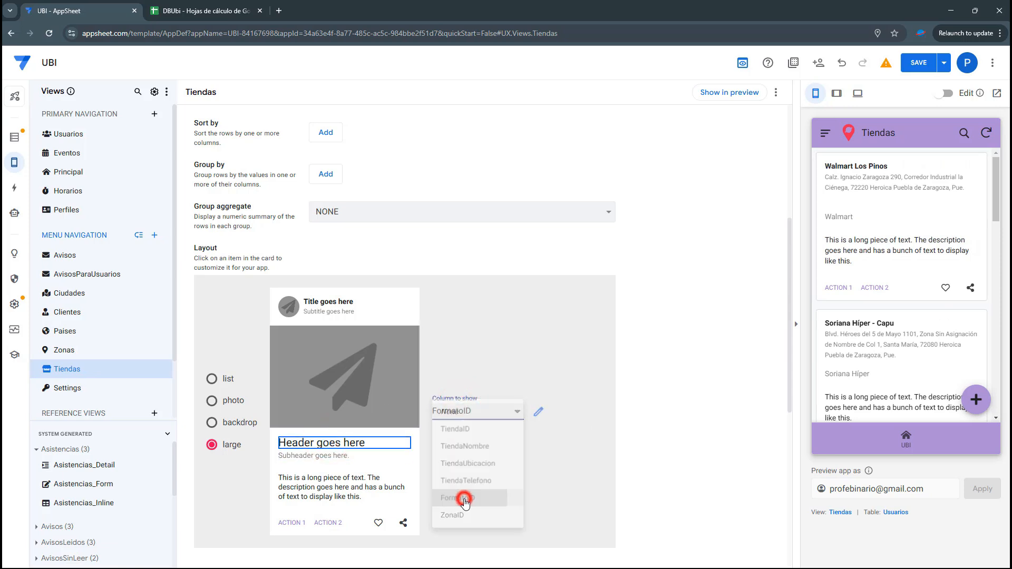
pyautogui.click(471, 416)
pyautogui.click(459, 331)
# - Remove the long description text from the card by setting its column to None
pyautogui.click(350, 482)
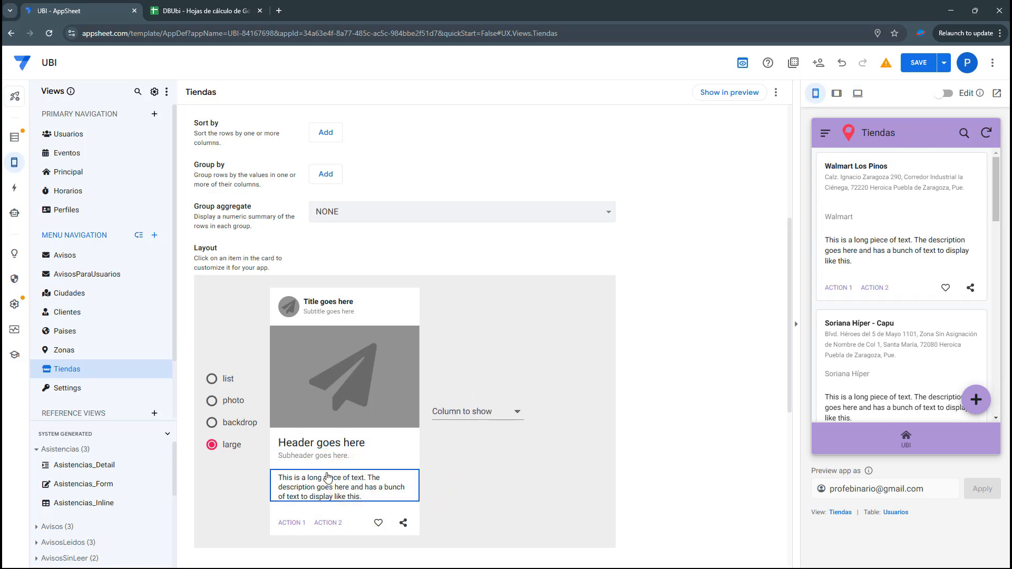
pyautogui.click(456, 411)
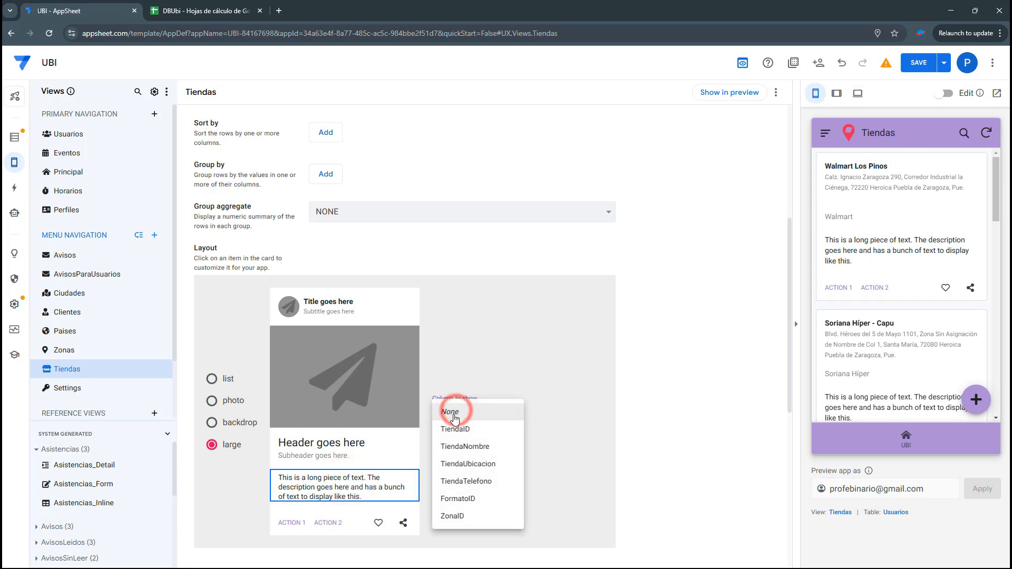
pyautogui.click(455, 414)
pyautogui.click(485, 350)
pyautogui.click(315, 477)
pyautogui.click(455, 410)
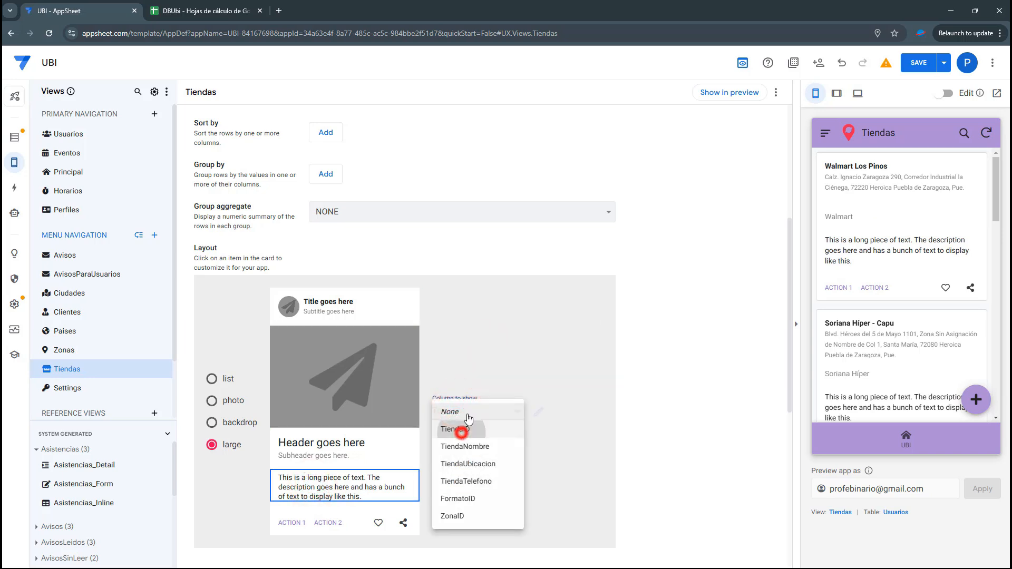
pyautogui.click(457, 429)
pyautogui.click(464, 412)
pyautogui.click(463, 402)
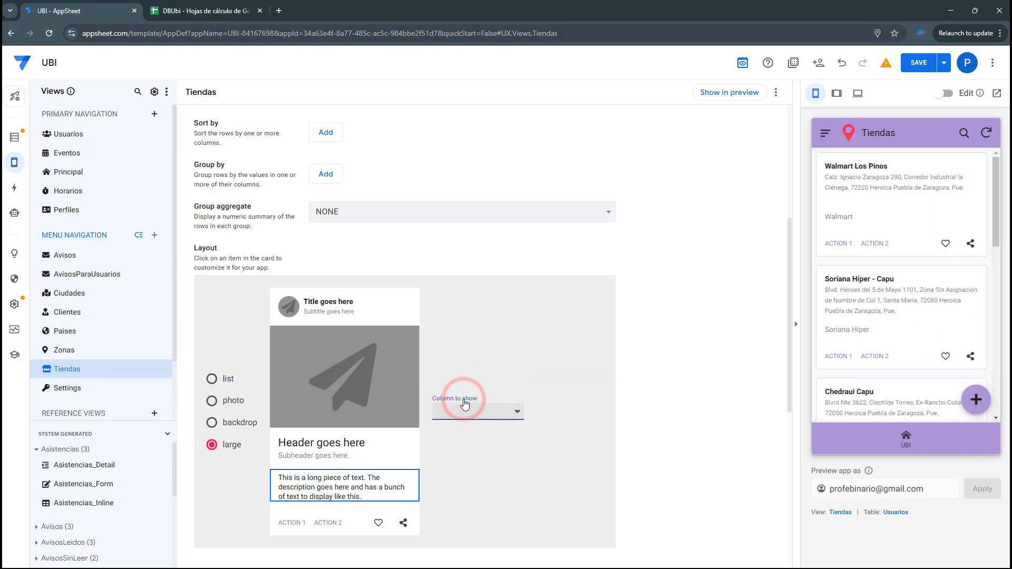
# - Remove Action 1 from the card by setting its click action to None
pyautogui.click(291, 522)
pyautogui.click(466, 410)
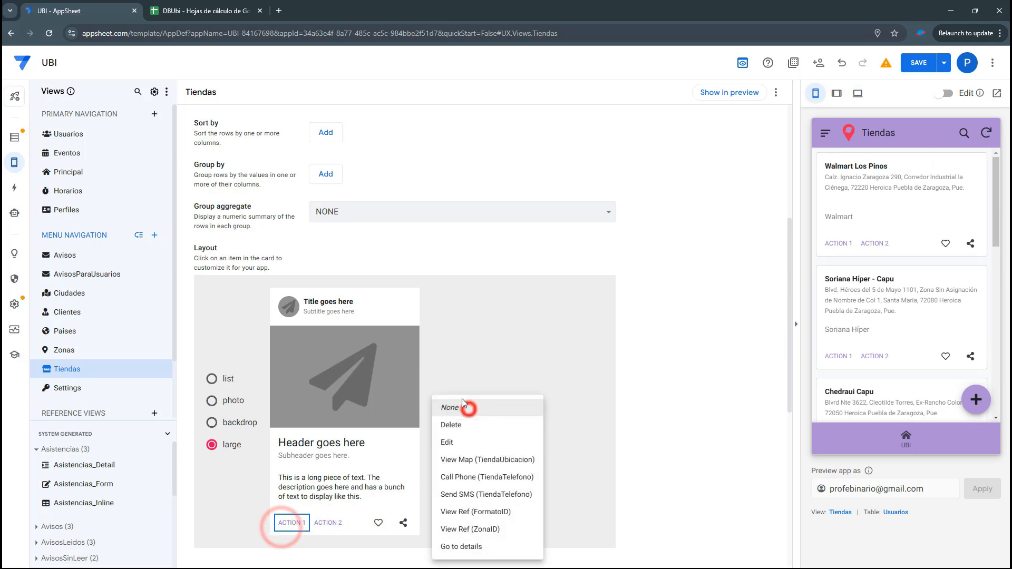
pyautogui.click(457, 432)
pyautogui.click(459, 413)
pyautogui.click(457, 380)
# - Remove Action 2 from the card by setting its click action to None
pyautogui.click(329, 523)
pyautogui.click(486, 411)
pyautogui.click(477, 427)
pyautogui.click(482, 416)
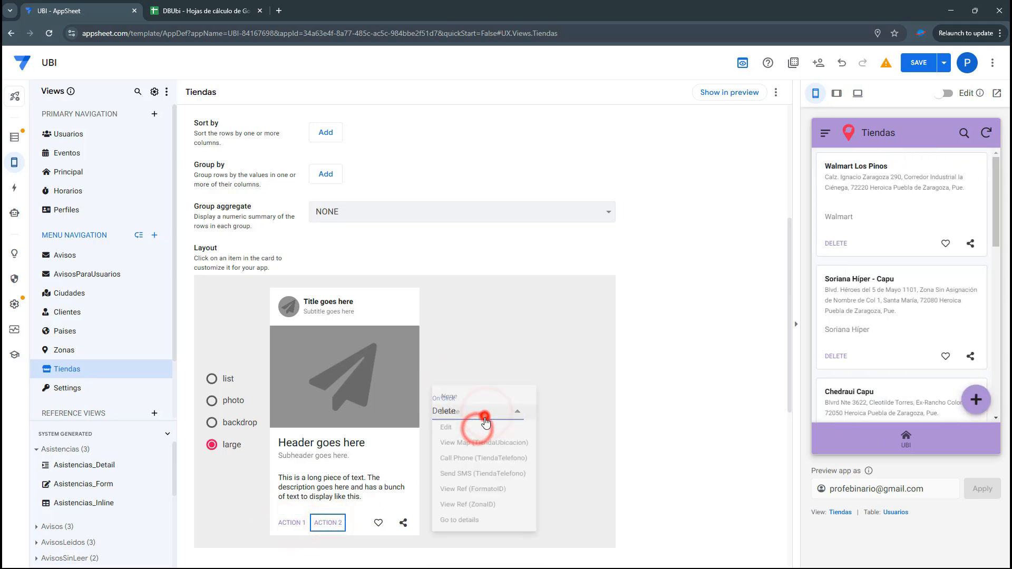
pyautogui.click(473, 401)
# - Assign the View Map (TiendaUbicacion) action to the card's heart icon
pyautogui.click(380, 524)
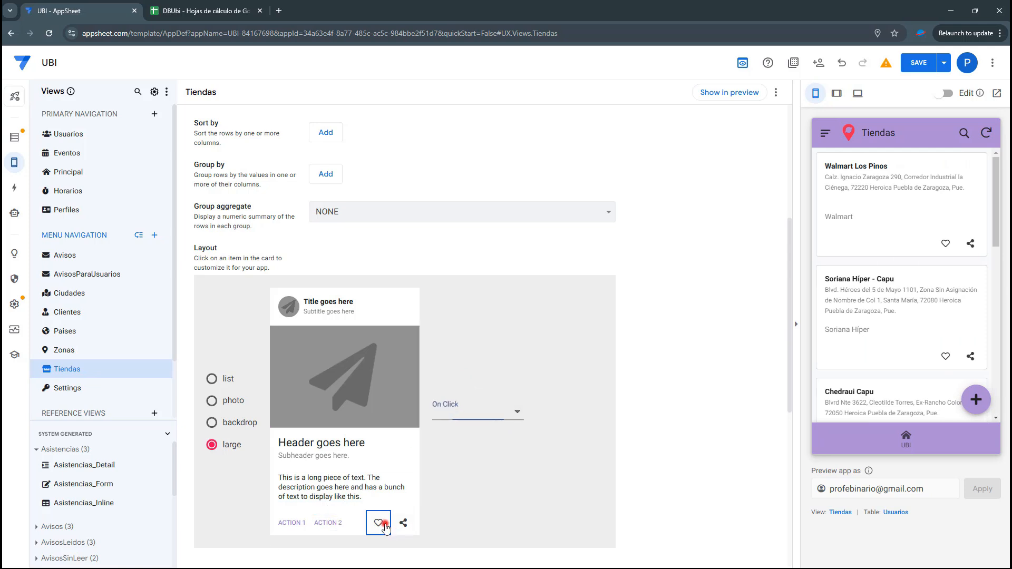
pyautogui.click(497, 412)
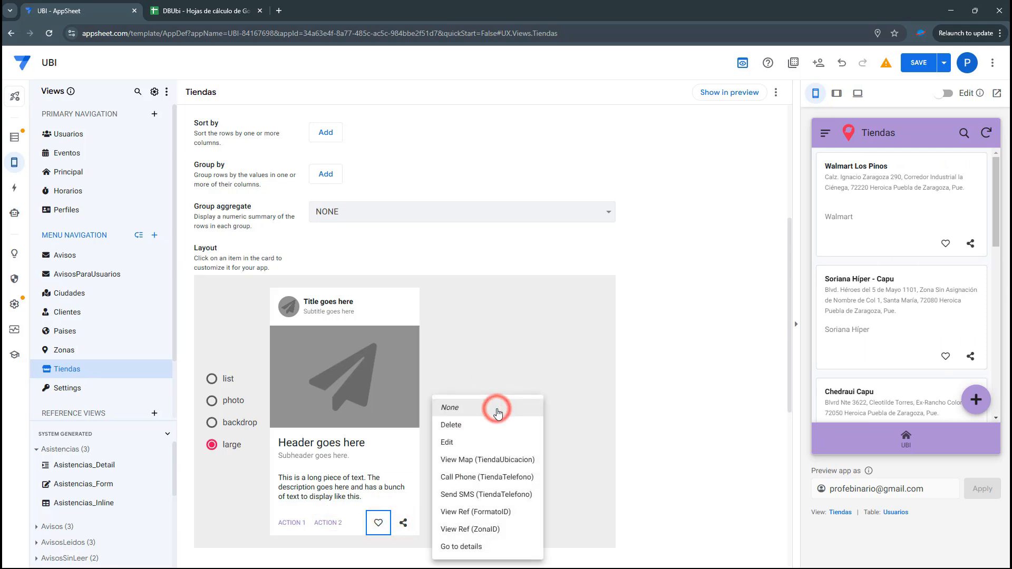
pyautogui.click(475, 466)
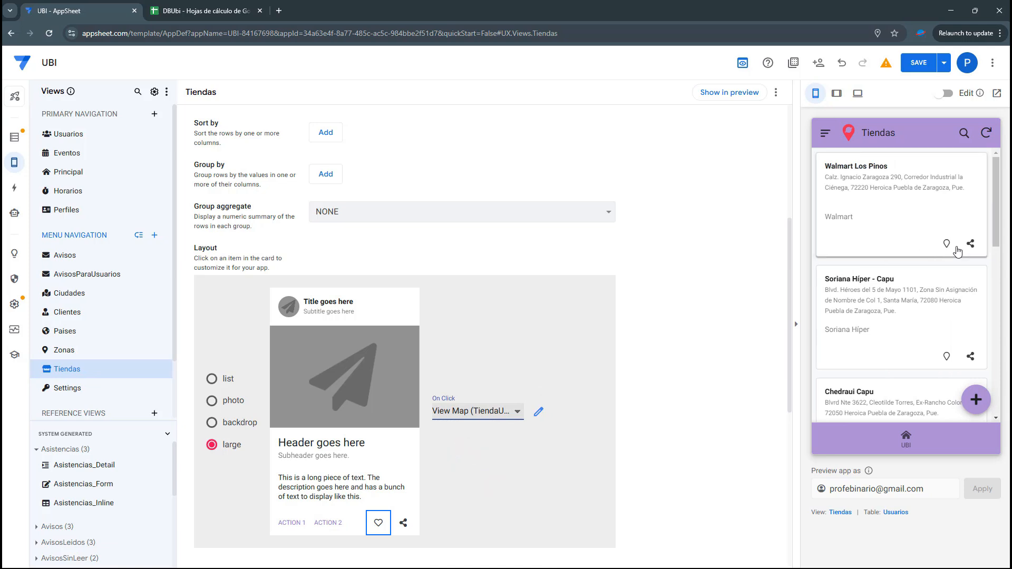
# - Assign the Call Phone (TiendaTelefono) action to the card's share icon and save the app
pyautogui.click(403, 522)
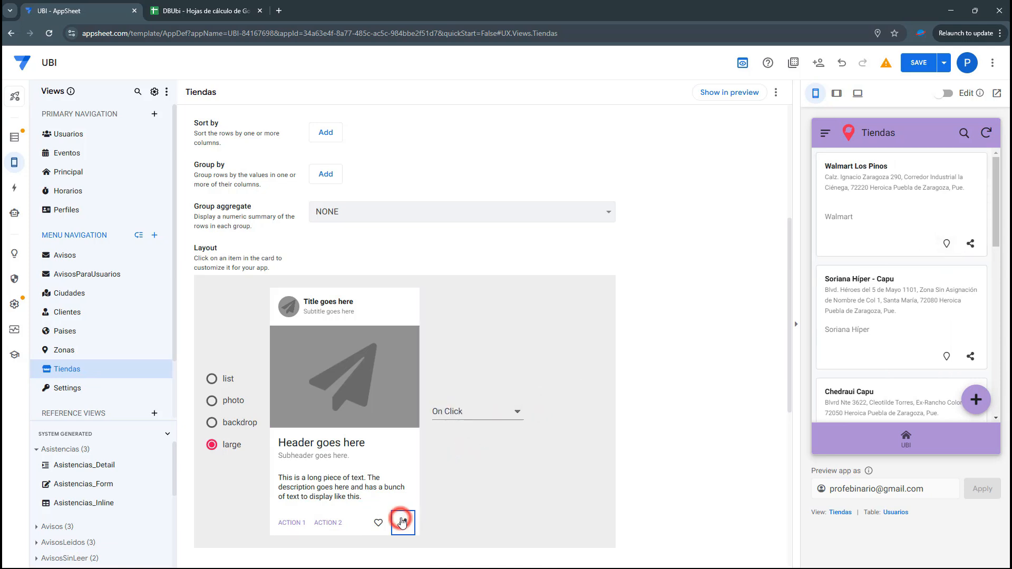
pyautogui.click(508, 414)
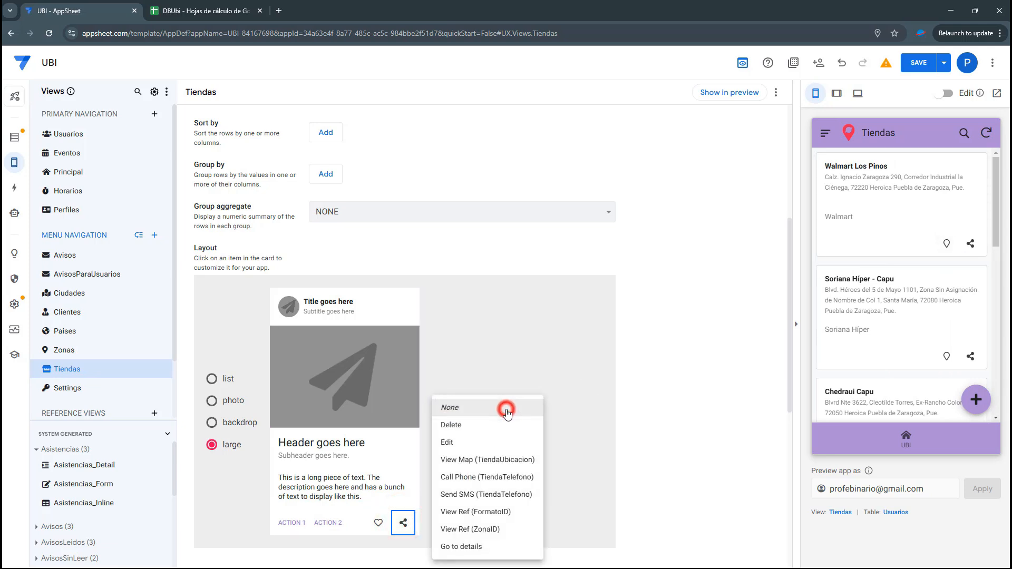
pyautogui.click(480, 477)
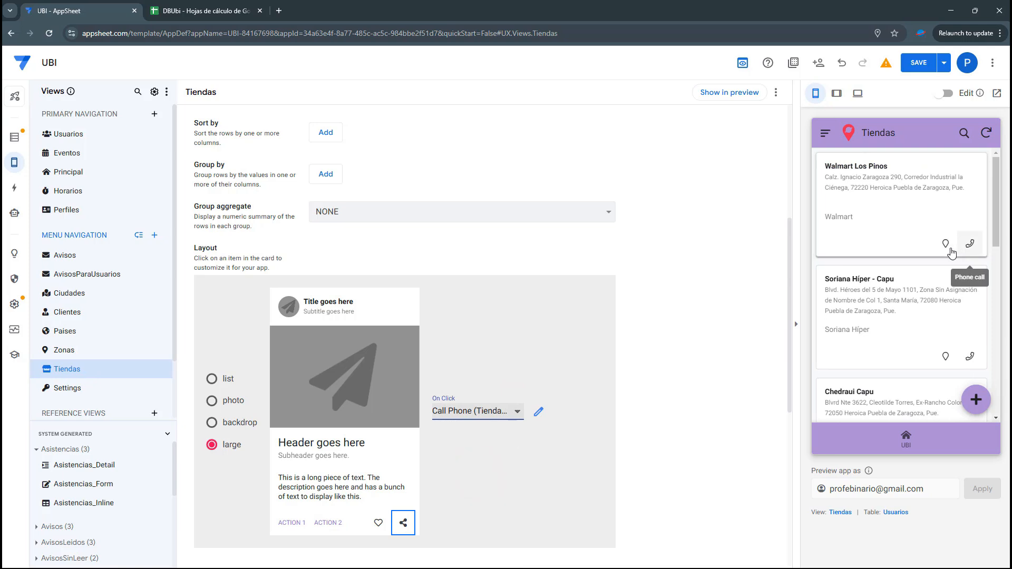
pyautogui.click(928, 62)
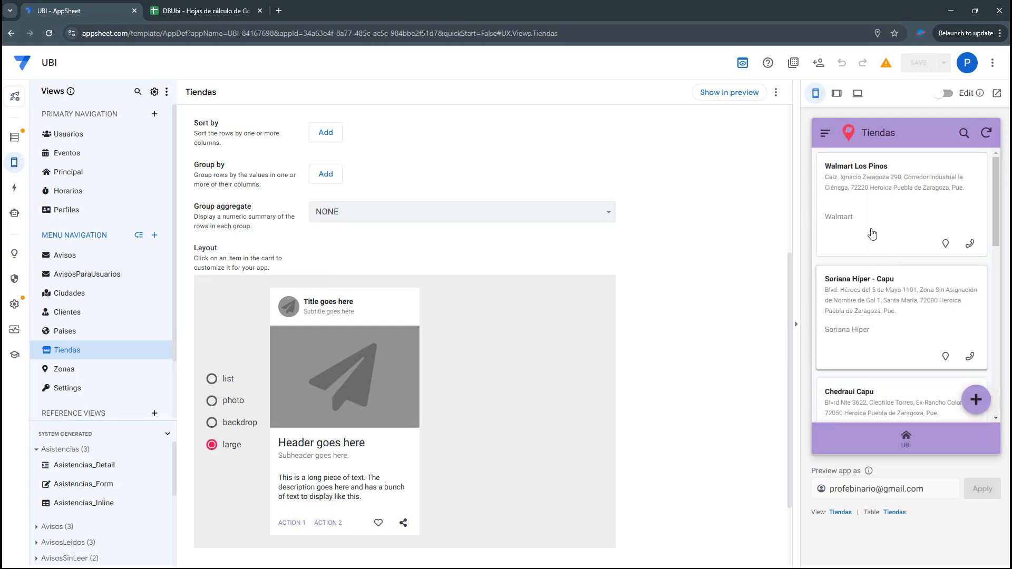
# - Set the large image area of the Tiendas card to show the TiendaImagen column
pyautogui.click(492, 417)
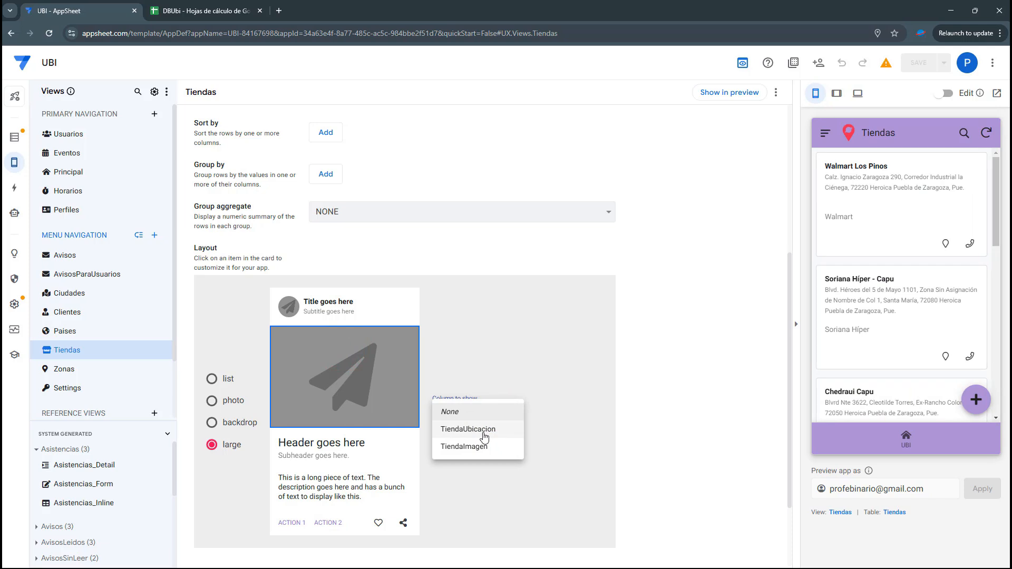
pyautogui.click(485, 448)
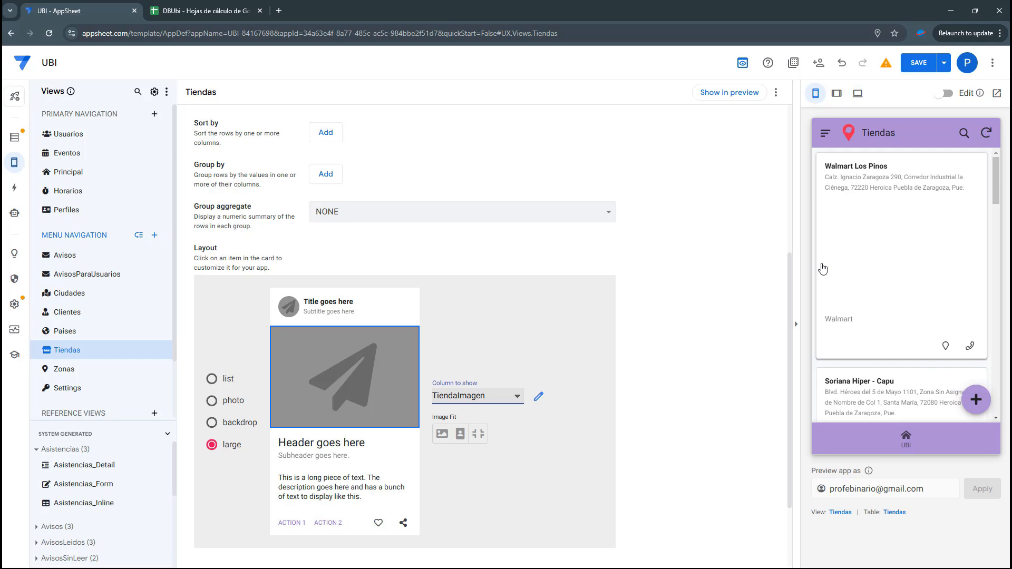
pyautogui.click(284, 309)
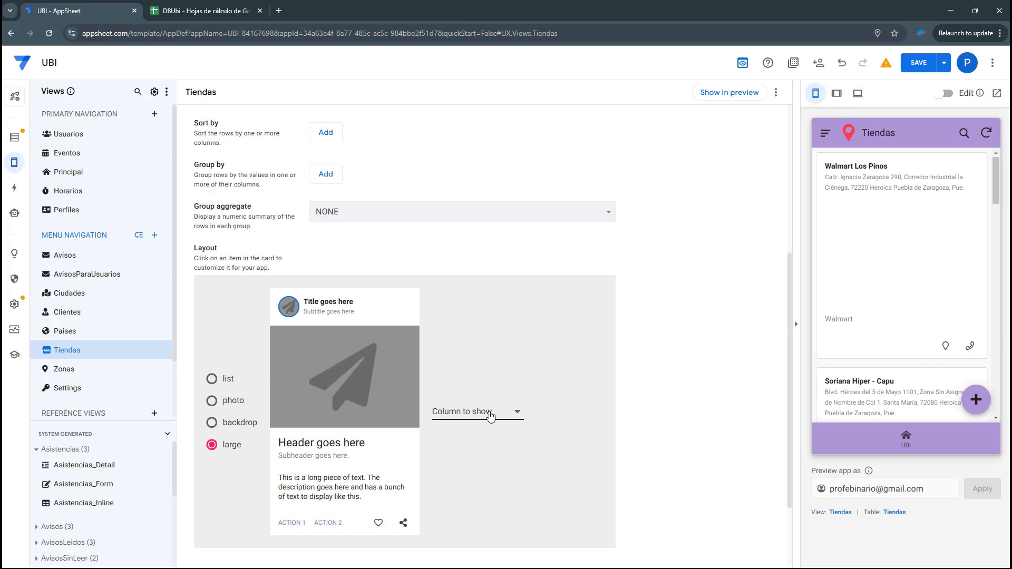
# - Edit the Walmart Los Pinos record and browse for its Imagen file in Documents > YOUTUBE > Ubi > Rutas1 > Imagenes
pyautogui.click(926, 189)
pyautogui.click(977, 404)
pyautogui.click(903, 352)
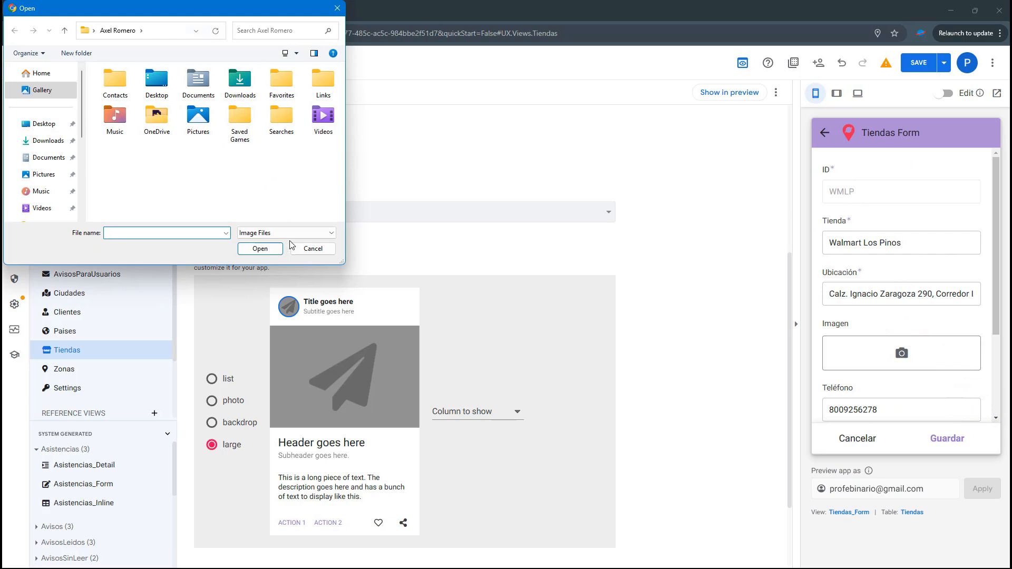
pyautogui.moveTo(341, 259); pyautogui.dragTo(593, 361)
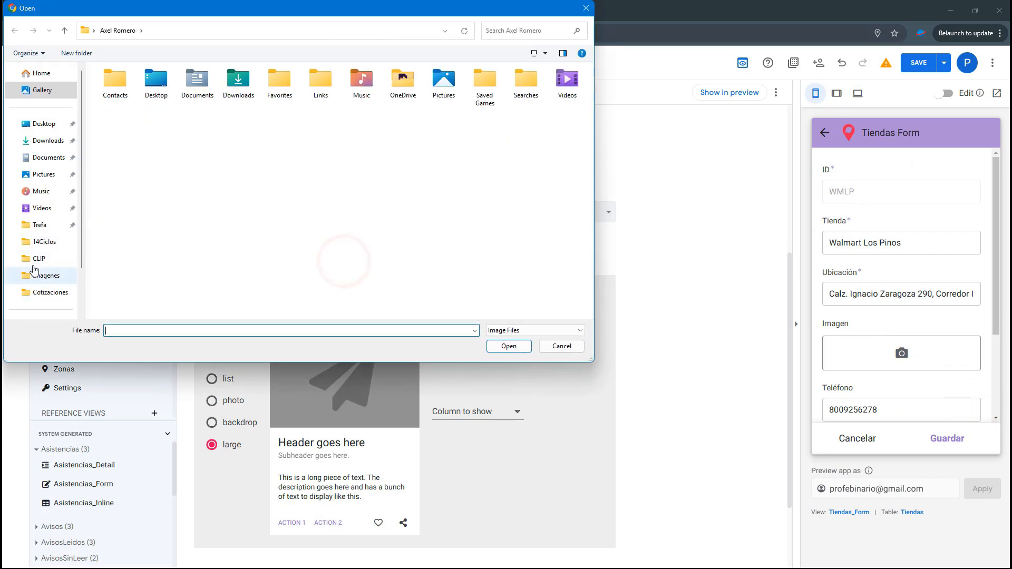
pyautogui.click(45, 244)
pyautogui.click(192, 27)
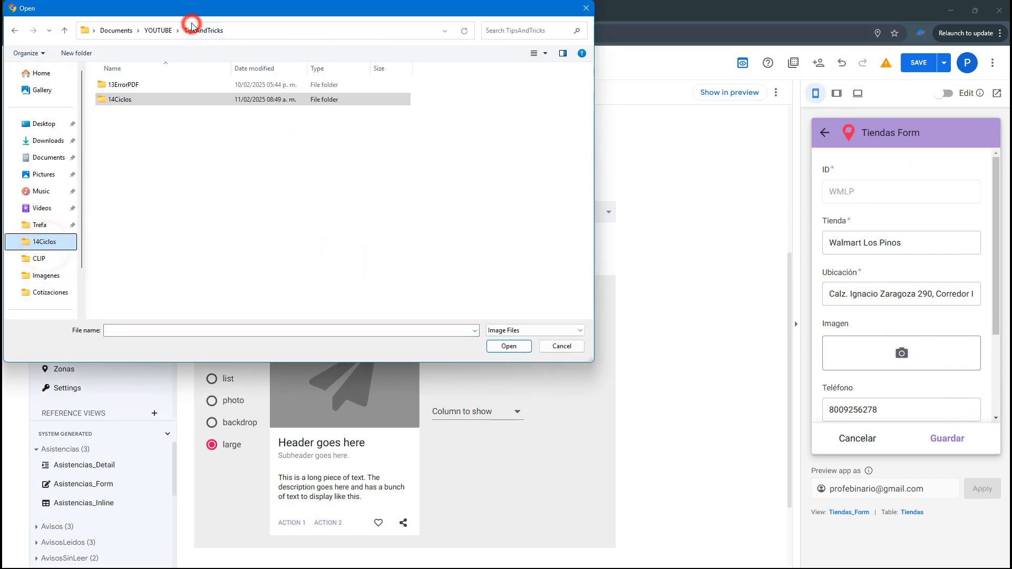
pyautogui.click(165, 30)
pyautogui.doubleClick(112, 115)
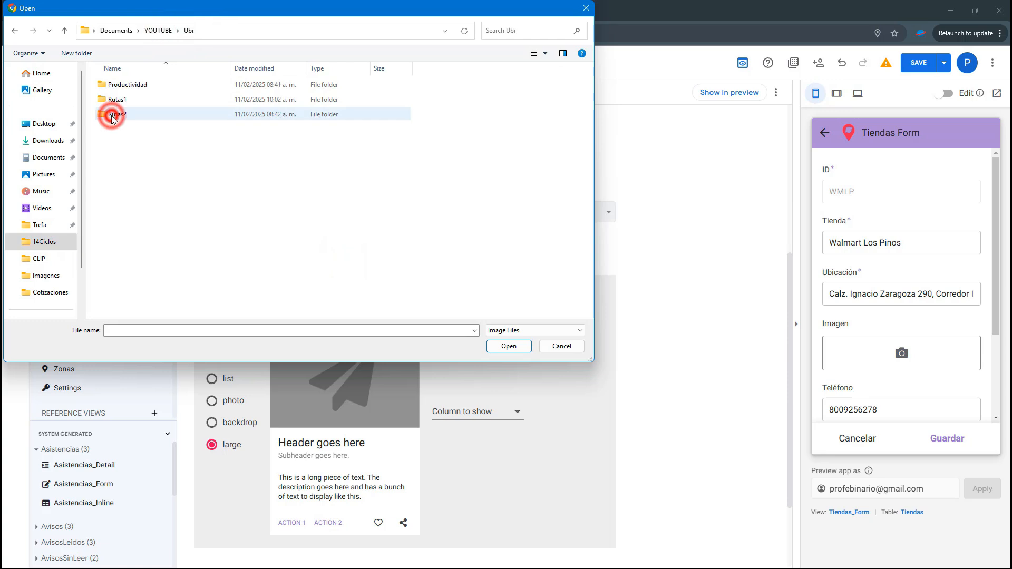
pyautogui.doubleClick(124, 102)
pyautogui.doubleClick(122, 87)
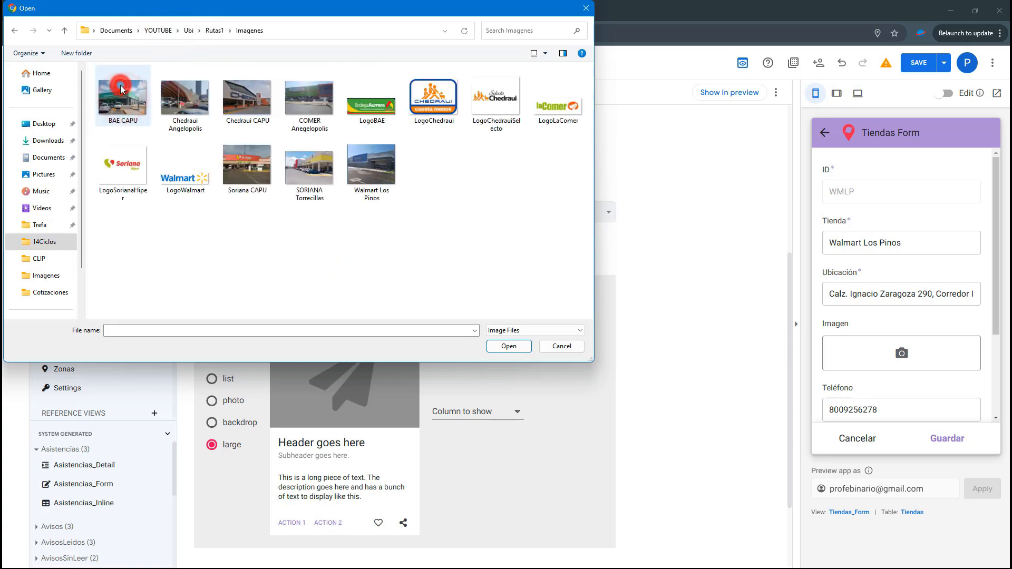
# - Upload the Walmart Los Pinos picture as the store's image and save the record
pyautogui.click(454, 107)
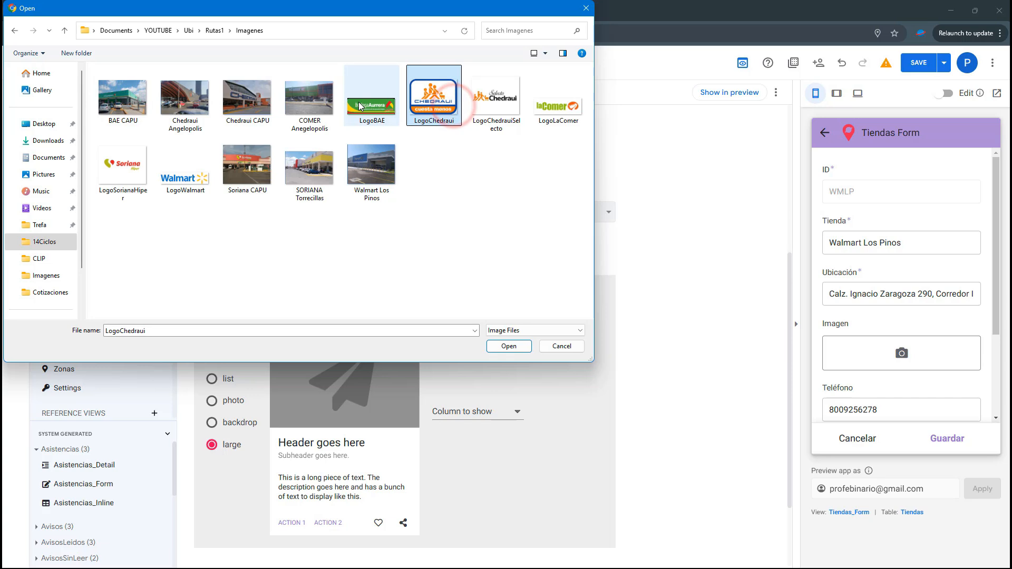
pyautogui.click(372, 166)
pyautogui.click(178, 184)
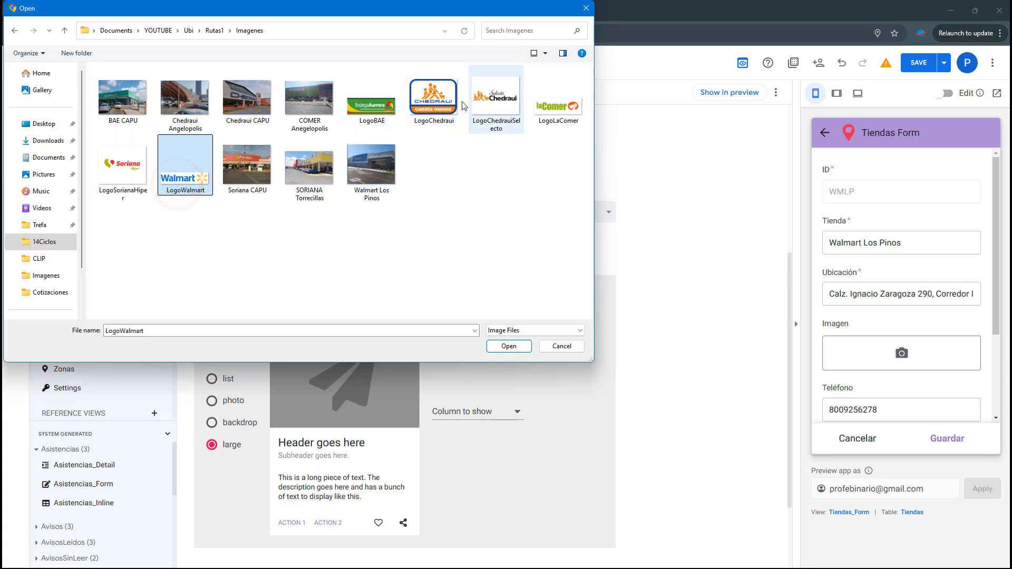
pyautogui.click(372, 169)
pyautogui.click(524, 348)
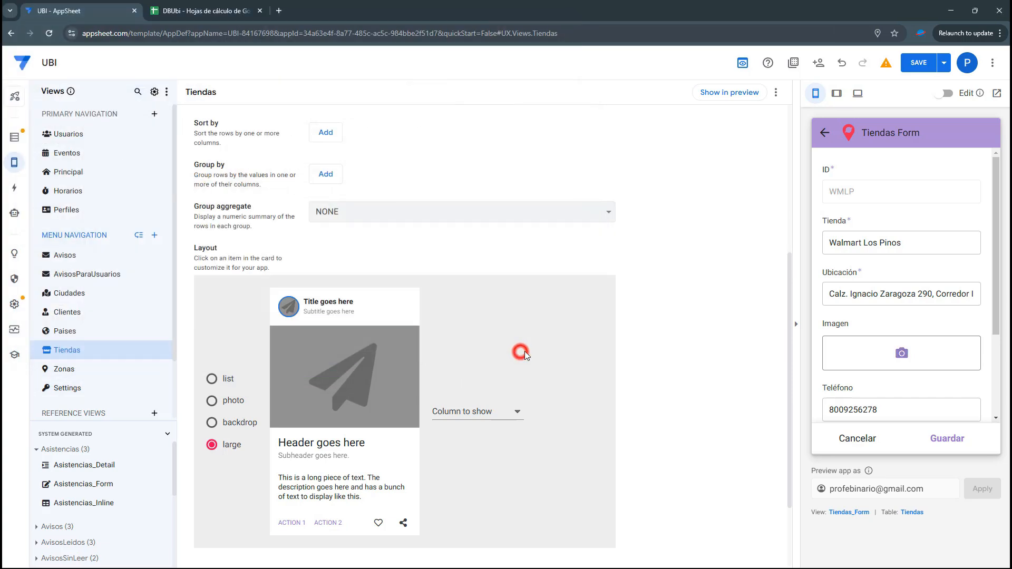
pyautogui.click(957, 437)
# - Return to the Tiendas view in the app preview
pyautogui.click(827, 134)
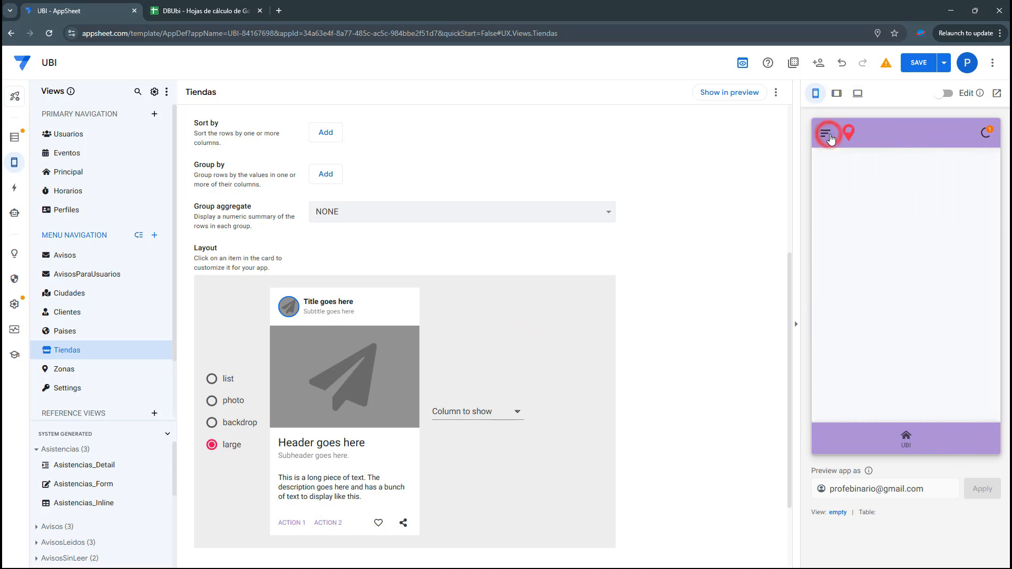
pyautogui.click(905, 435)
pyautogui.click(826, 133)
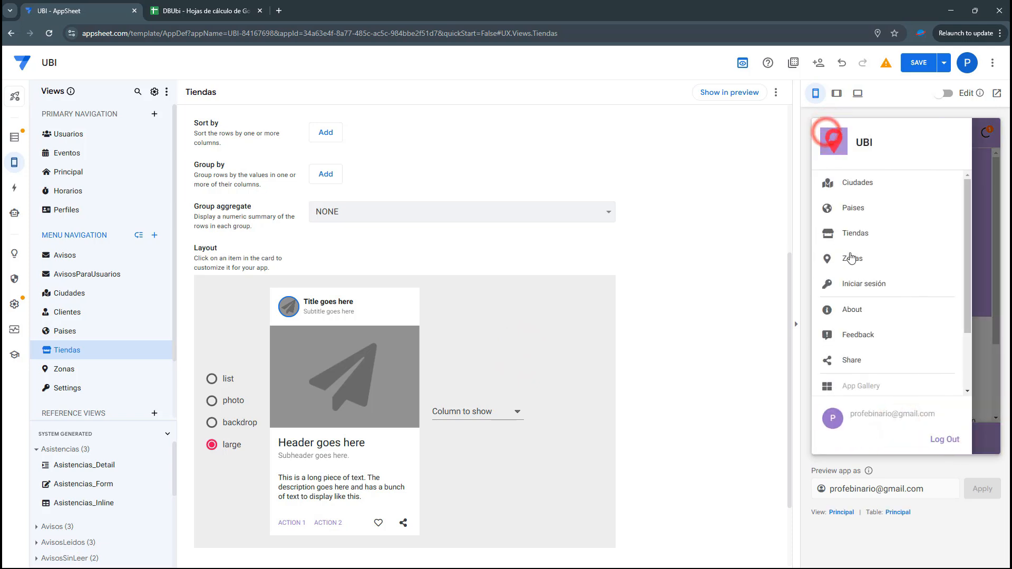
pyautogui.click(859, 229)
# - Add the Soriana CAPU picture to the Soriana Híper - Capu record, save it and return to the store list
pyautogui.click(892, 323)
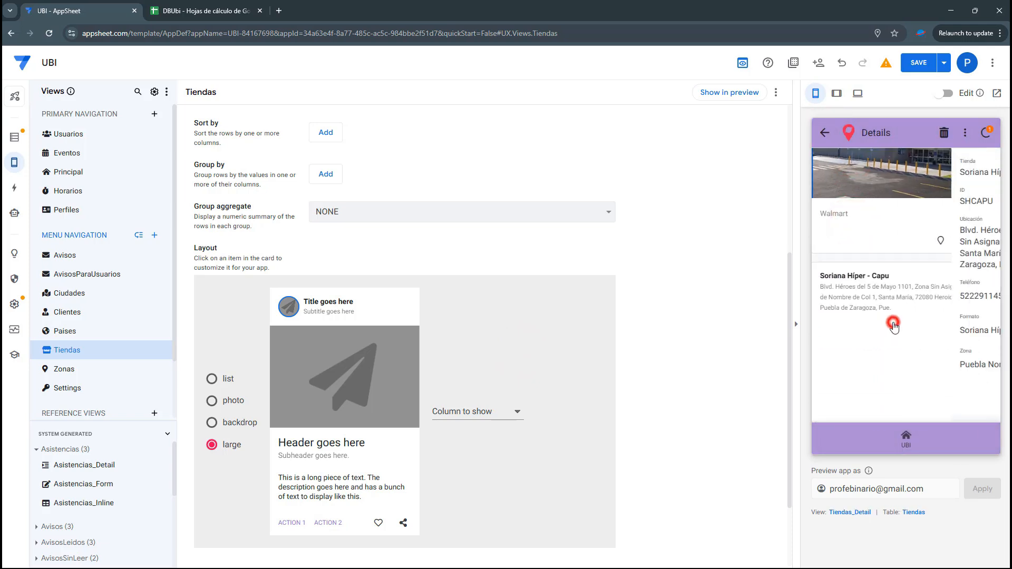
pyautogui.click(972, 401)
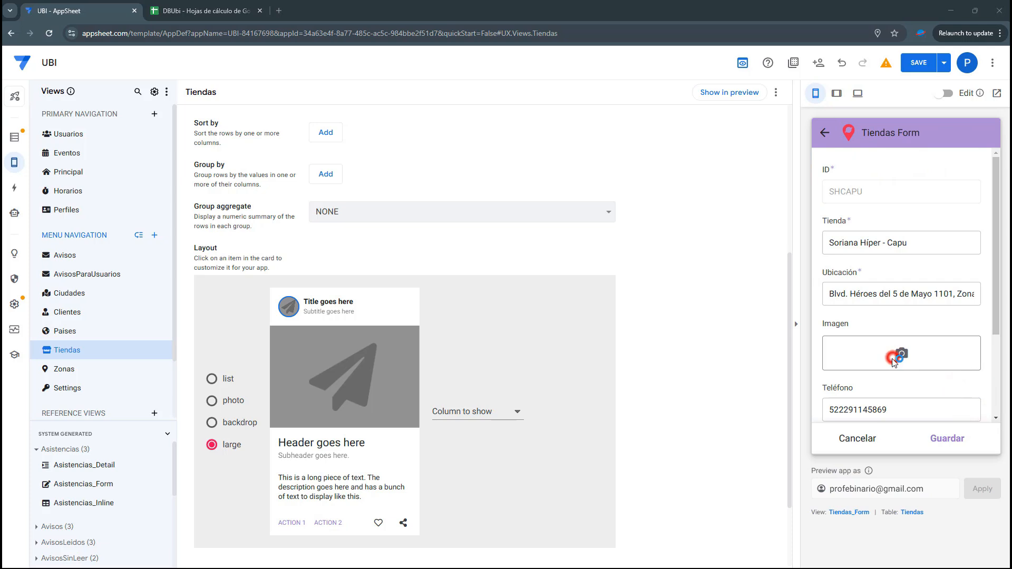
pyautogui.click(894, 360)
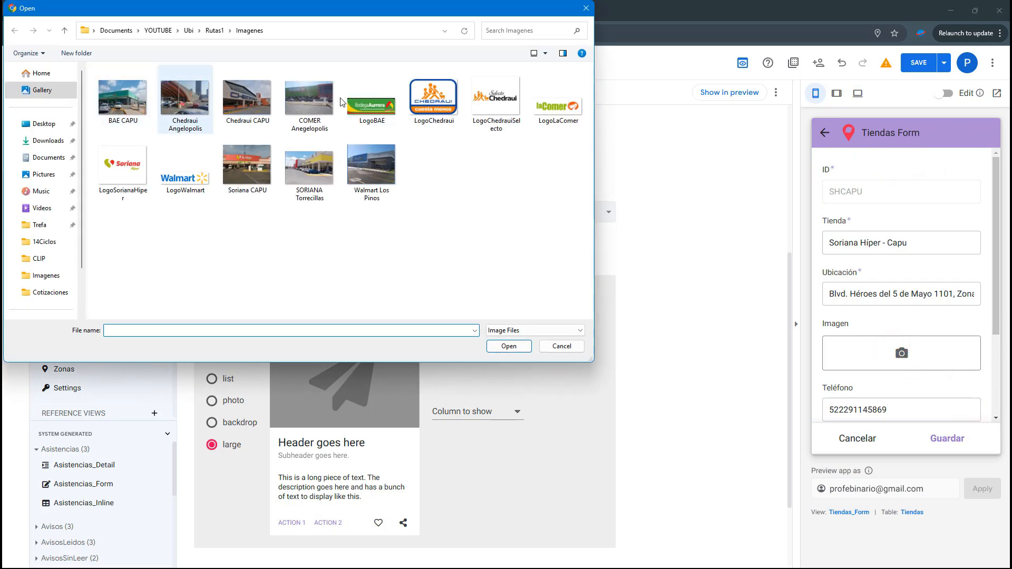
pyautogui.click(309, 174)
pyautogui.click(369, 174)
pyautogui.click(261, 170)
pyautogui.click(509, 347)
pyautogui.click(949, 438)
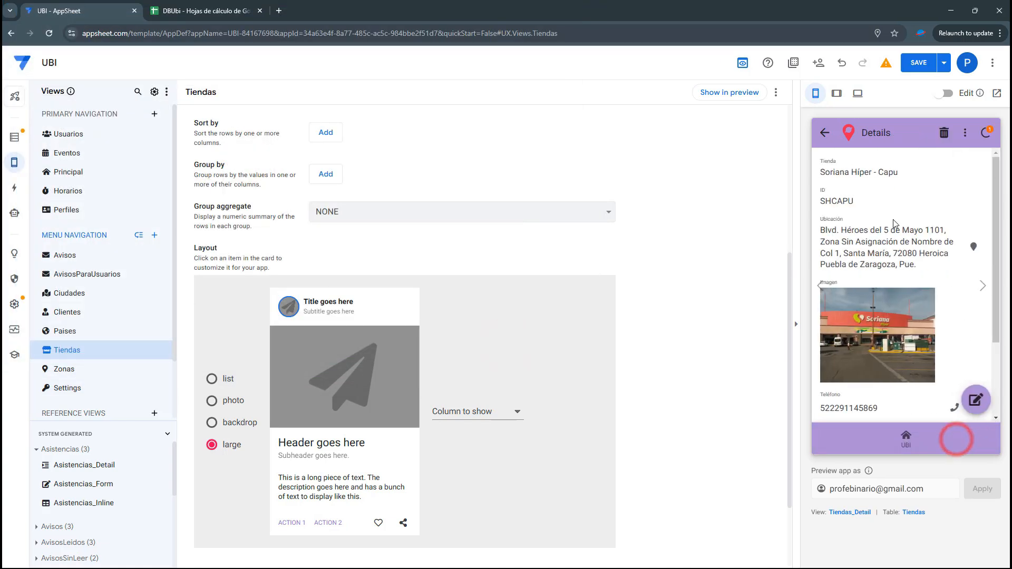
pyautogui.scroll(-2, 886, 220)
pyautogui.click(827, 134)
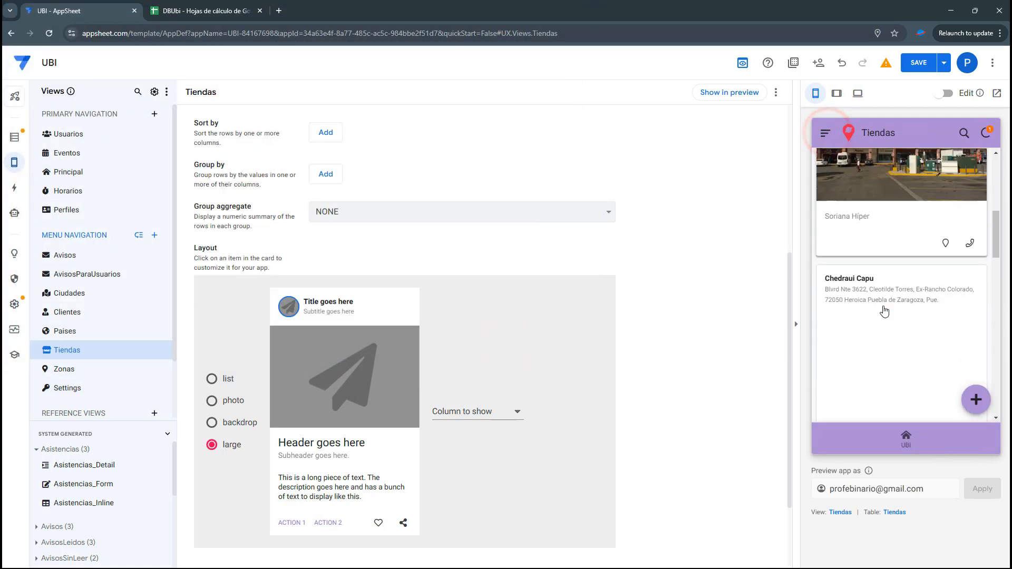
# - Add the Chedraui CAPU picture to the Chedraui Capu record, save it and return to the store list
pyautogui.click(876, 285)
pyautogui.click(975, 401)
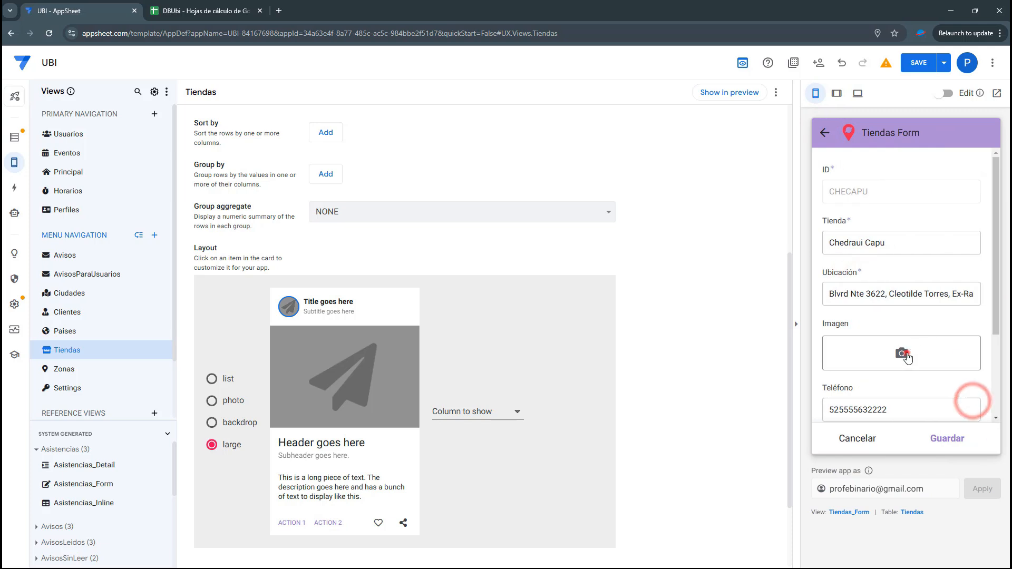
pyautogui.click(902, 353)
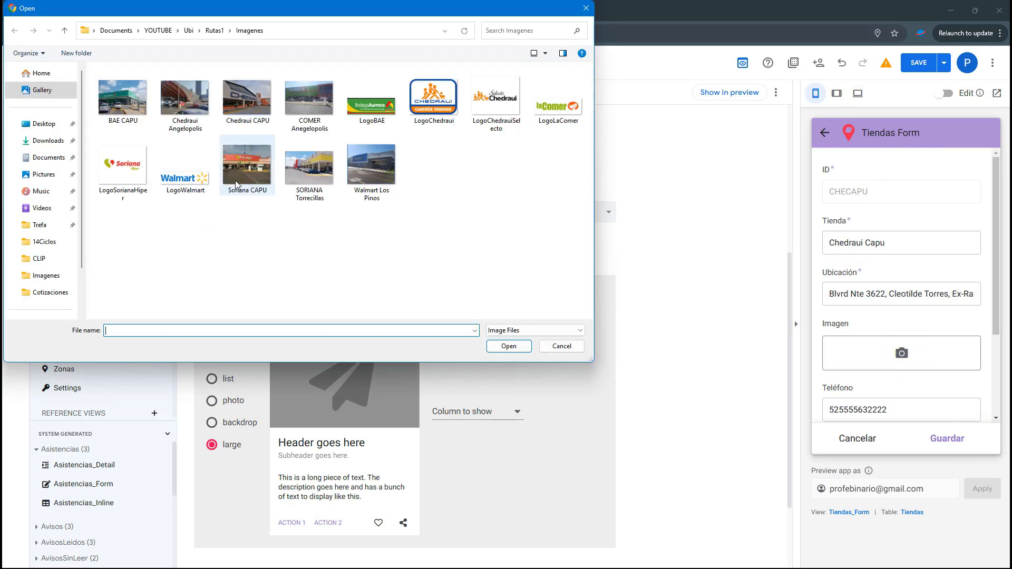
pyautogui.click(257, 110)
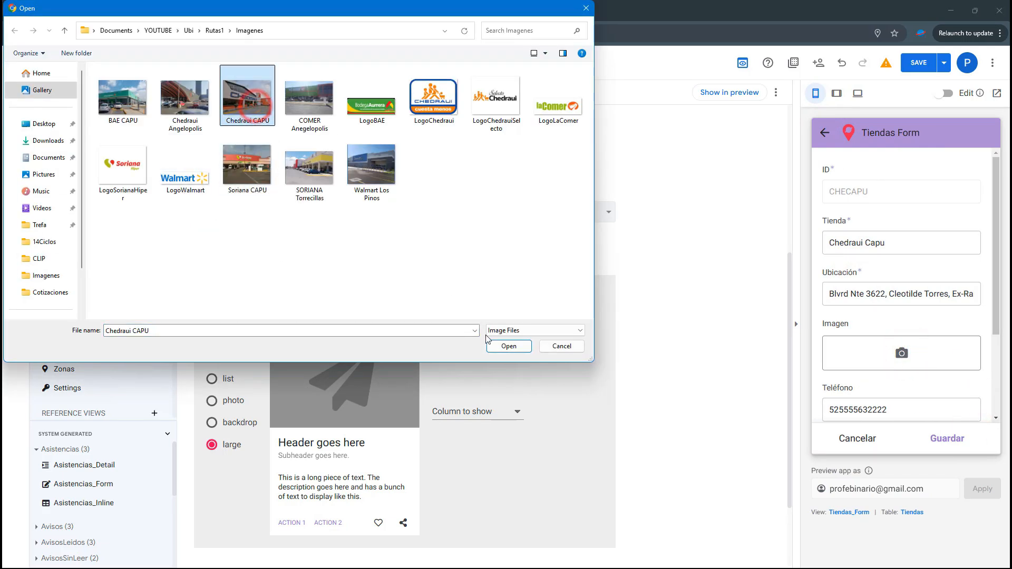
pyautogui.click(508, 346)
pyautogui.click(949, 439)
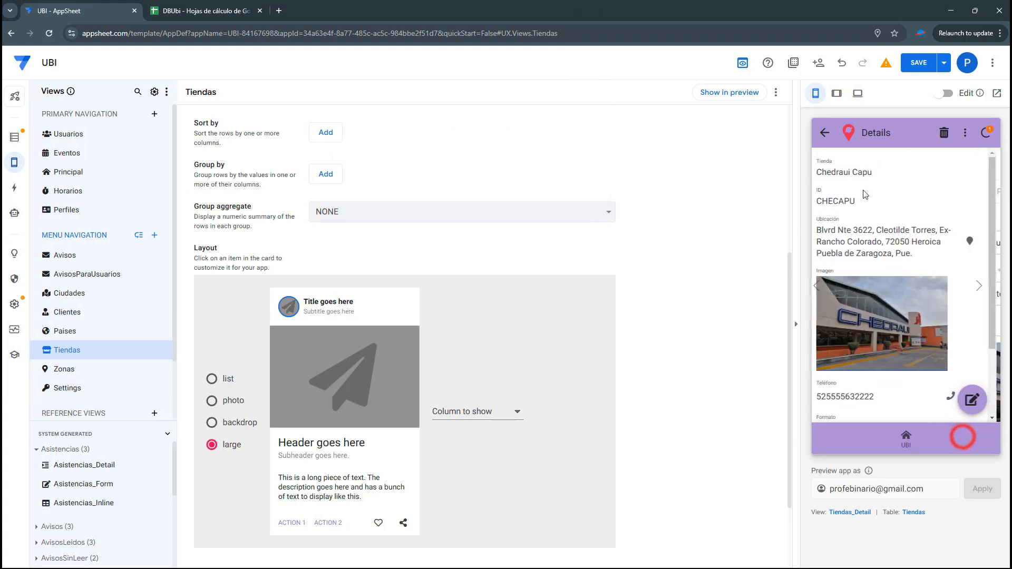
pyautogui.click(831, 136)
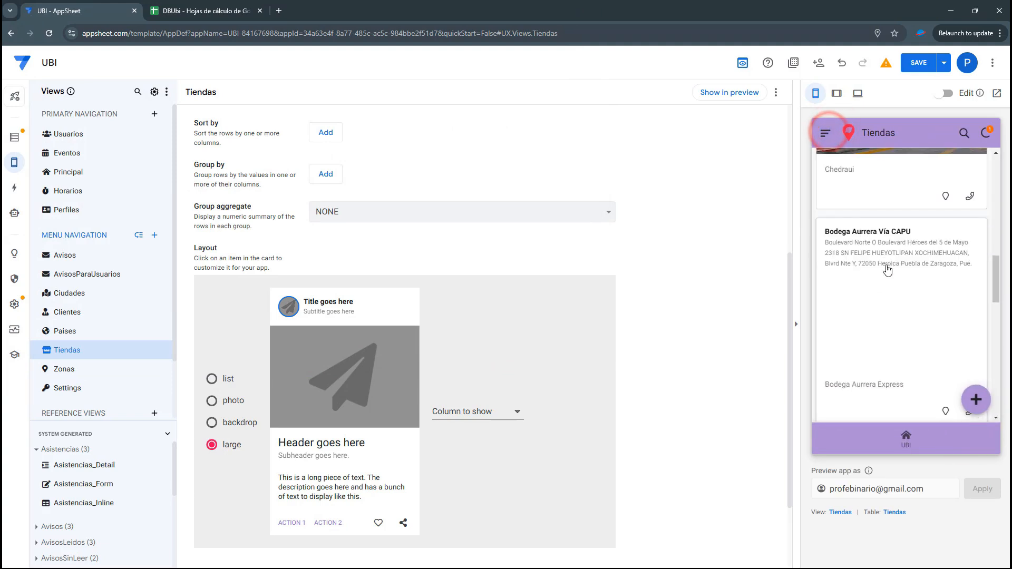
# - Add the BAE CAPU picture to the Bodega Aurrera Vía CAPU record, save it and return to the store list
pyautogui.click(894, 270)
pyautogui.click(979, 404)
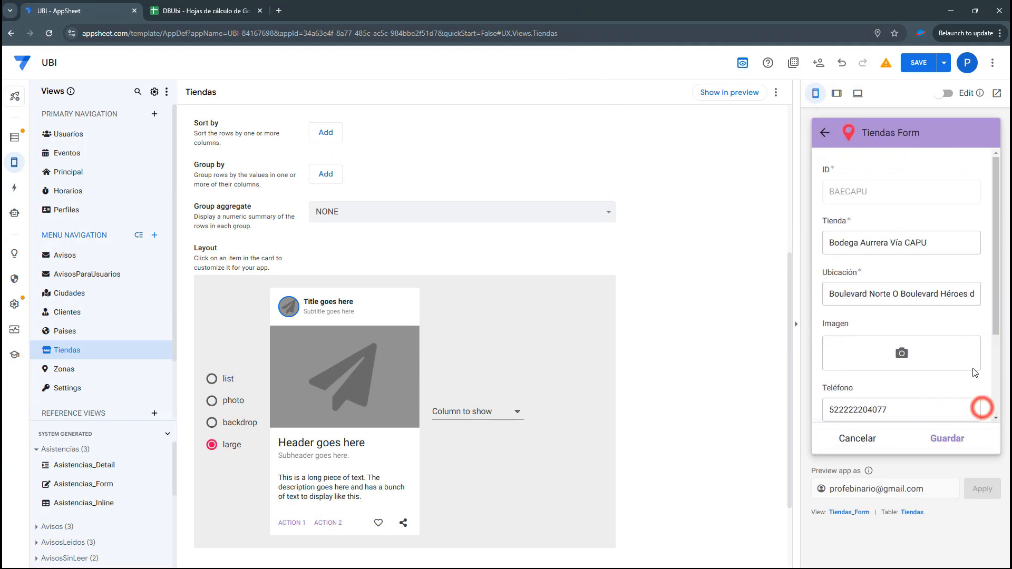
pyautogui.click(911, 353)
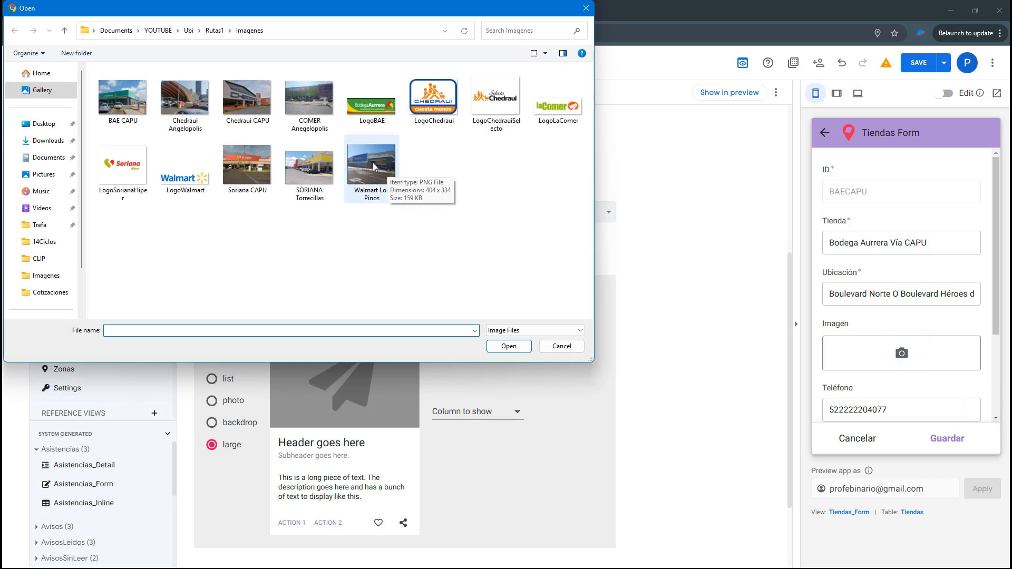
pyautogui.click(306, 108)
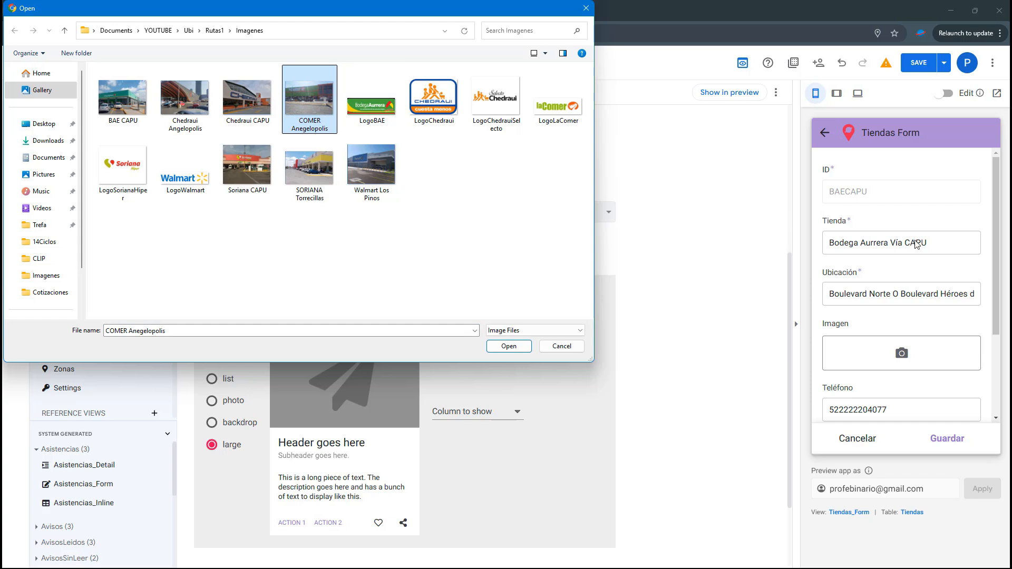
pyautogui.click(133, 104)
pyautogui.click(515, 345)
pyautogui.click(964, 441)
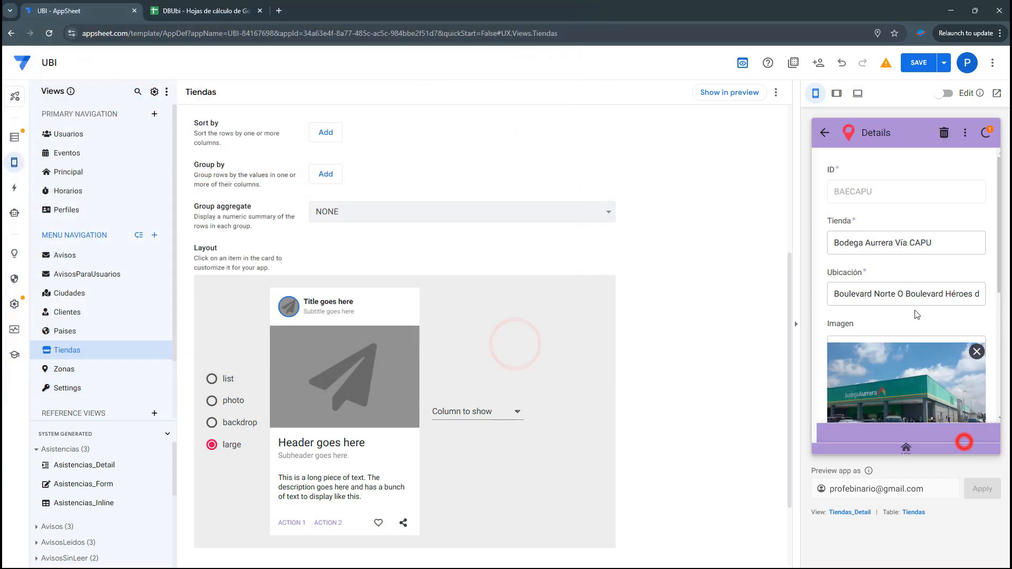
pyautogui.click(831, 140)
# - Add the SORIANA Torrecillas picture to the Soriana Híper Torrecillas record, save it and return to the store list
pyautogui.scroll(-4, 875, 310)
pyautogui.click(879, 322)
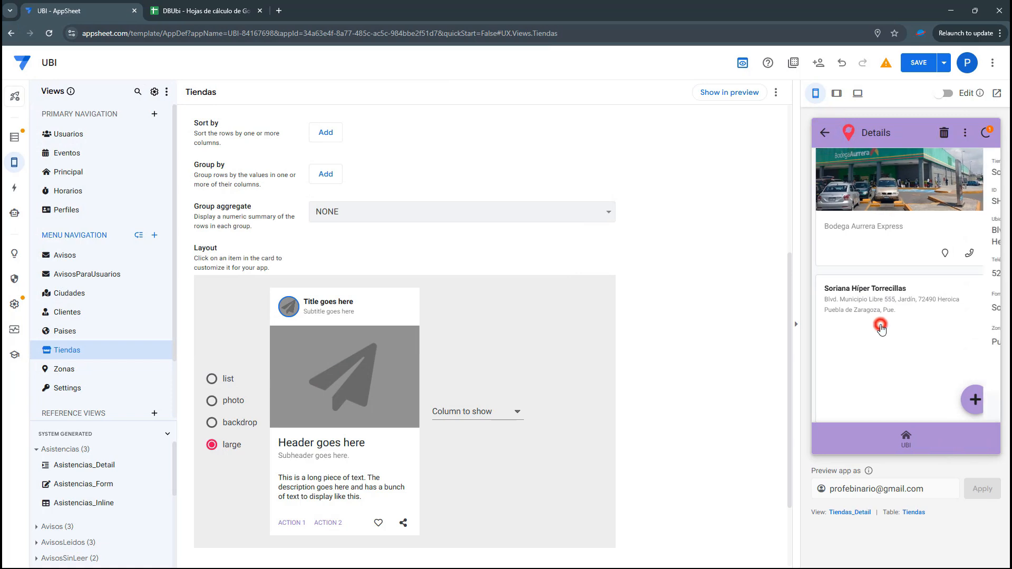
pyautogui.click(976, 401)
pyautogui.click(902, 353)
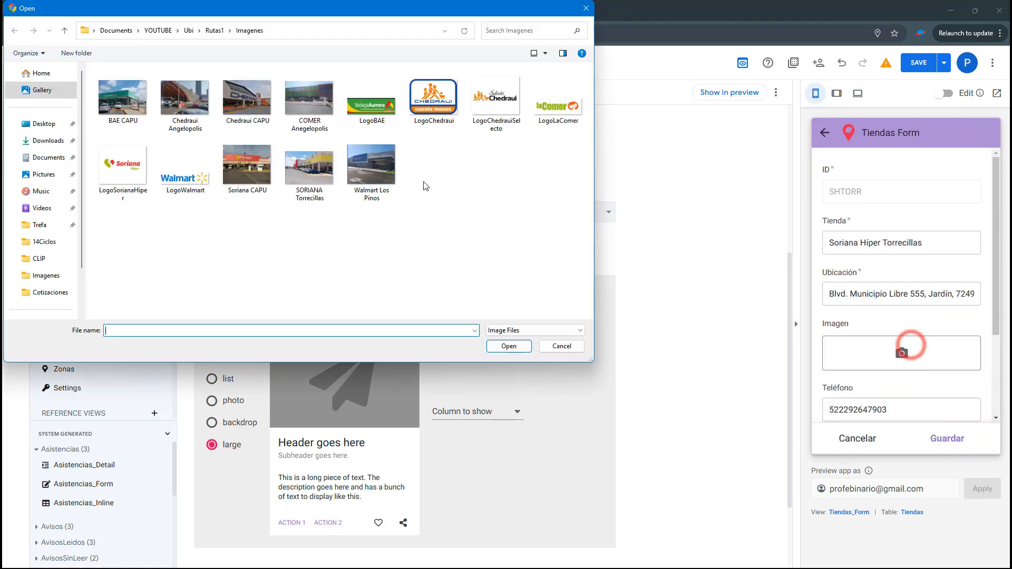
pyautogui.doubleClick(331, 165)
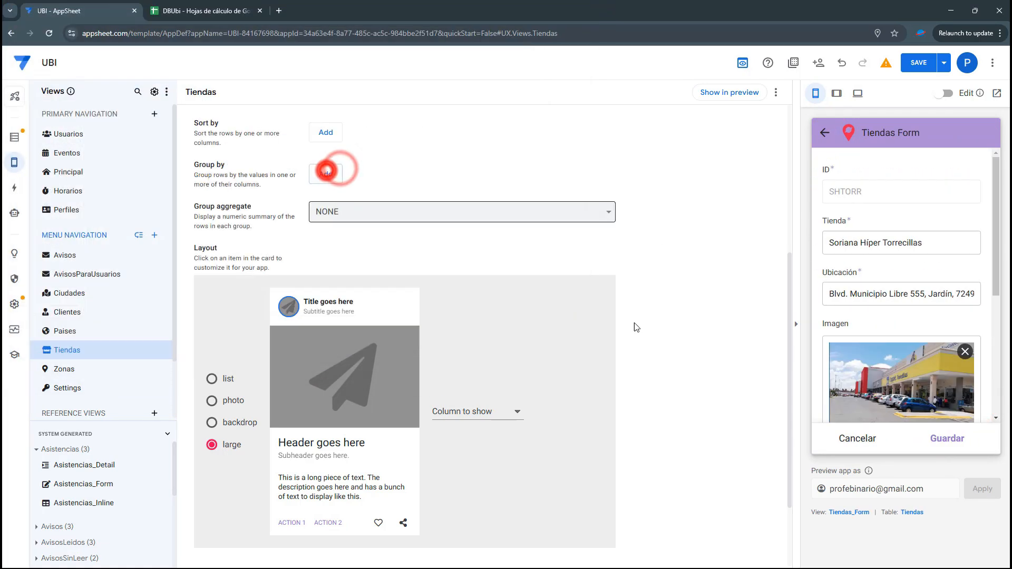
pyautogui.click(952, 441)
pyautogui.click(826, 133)
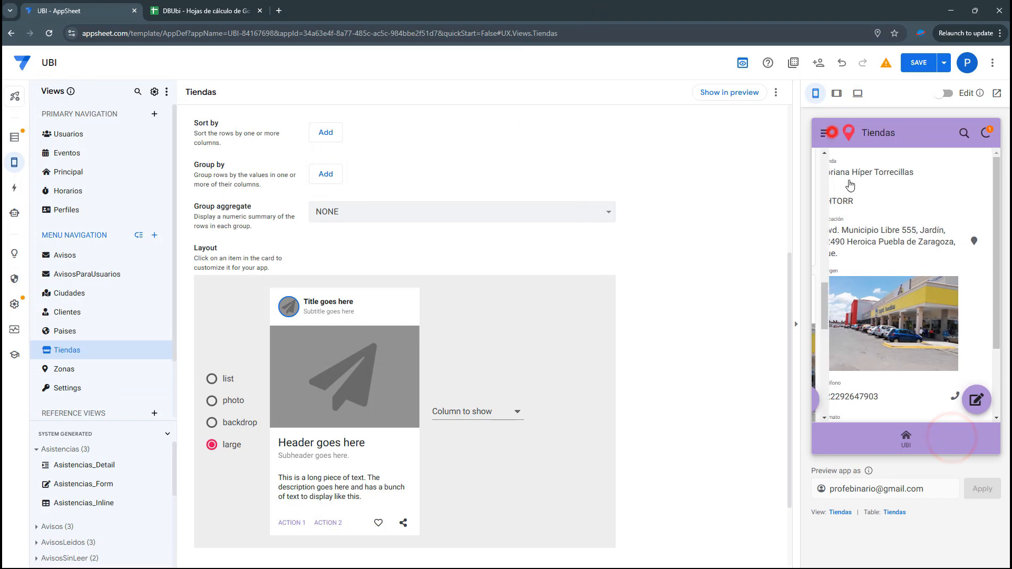
# - Add the Chedraui Angelopolis picture to the Chedraui Selecto Angelopolis record, save it and return to the store list
pyautogui.scroll(-3, 900, 315)
pyautogui.click(900, 315)
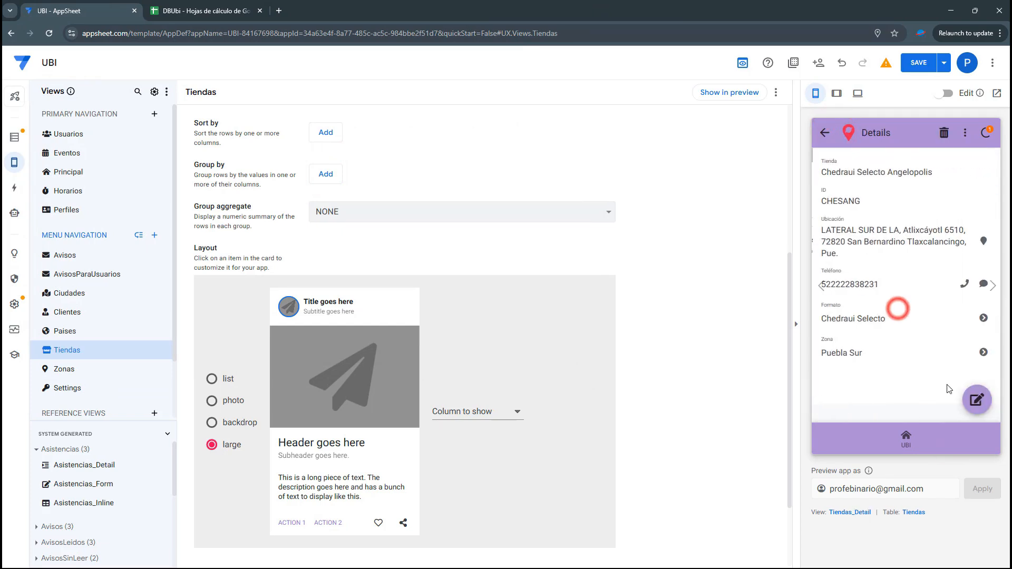
pyautogui.click(976, 401)
pyautogui.scroll(-1, 906, 306)
pyautogui.click(903, 302)
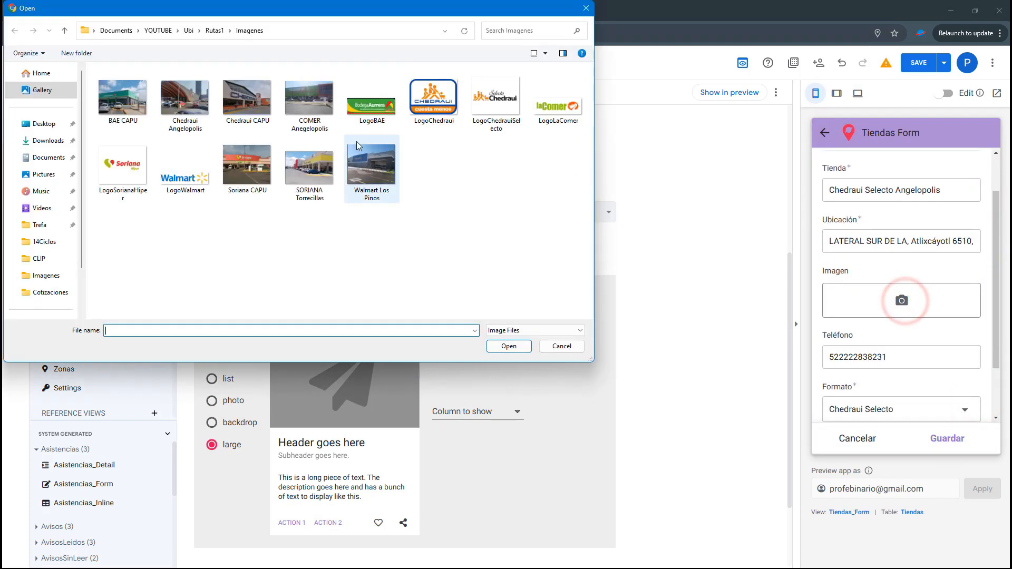
pyautogui.doubleClick(194, 110)
pyautogui.click(958, 440)
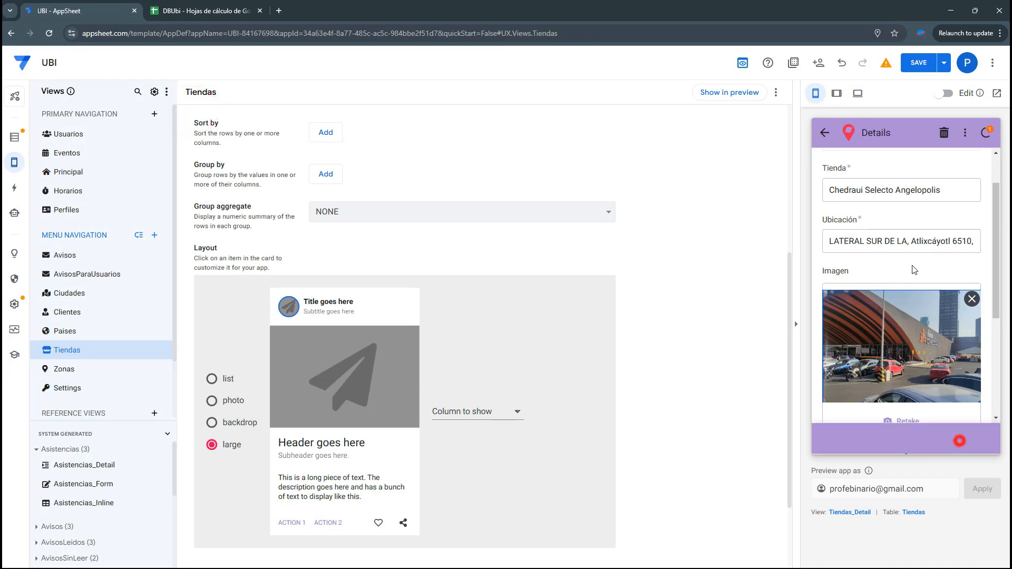
pyautogui.click(826, 135)
# - Add the COMER Anegelopolis picture to the La Comer - Lomas de Angelópolis record, save it and return to the store list
pyautogui.scroll(-3, 873, 306)
pyautogui.click(870, 332)
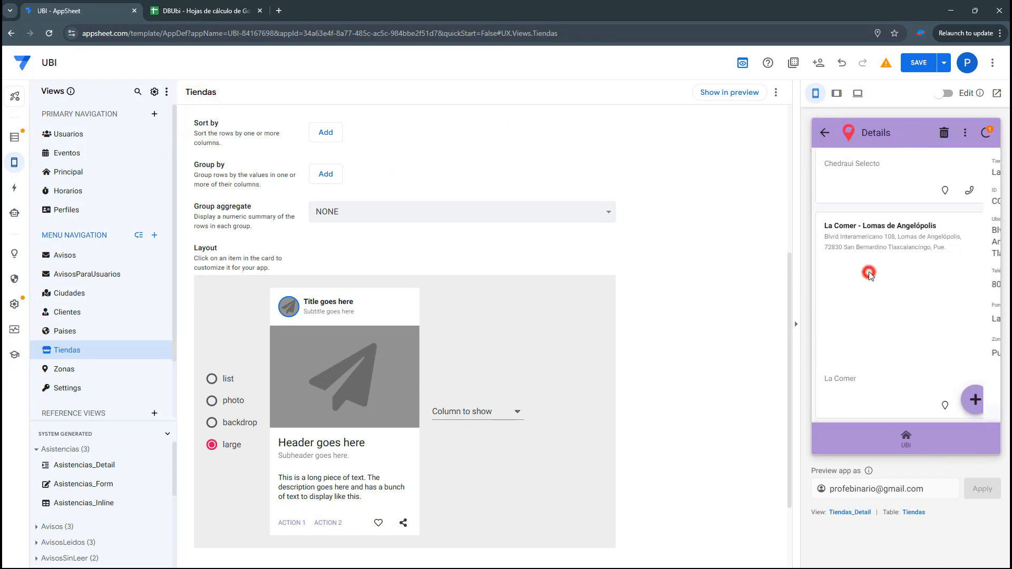
pyautogui.click(977, 399)
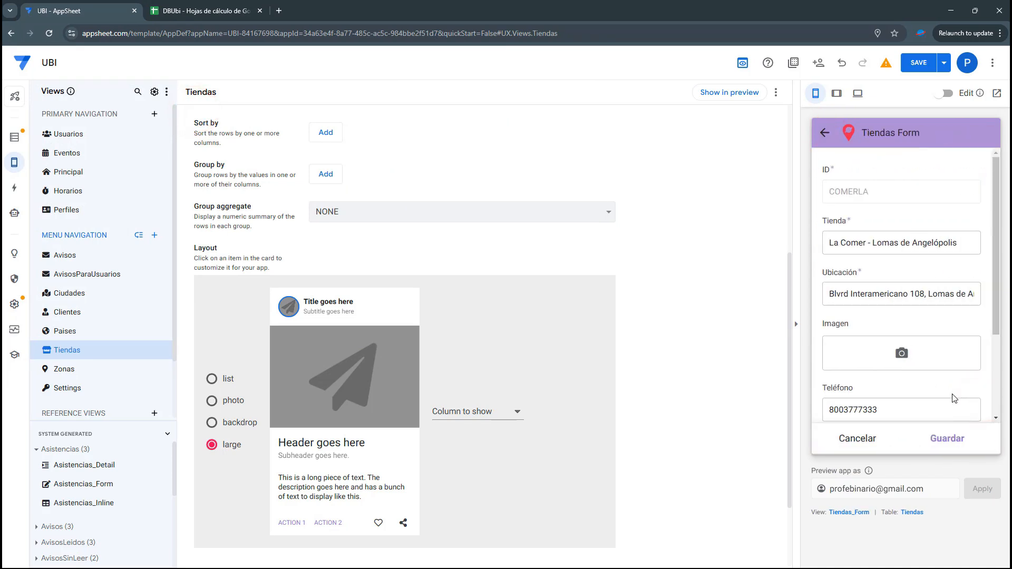
pyautogui.click(902, 353)
pyautogui.doubleClick(306, 102)
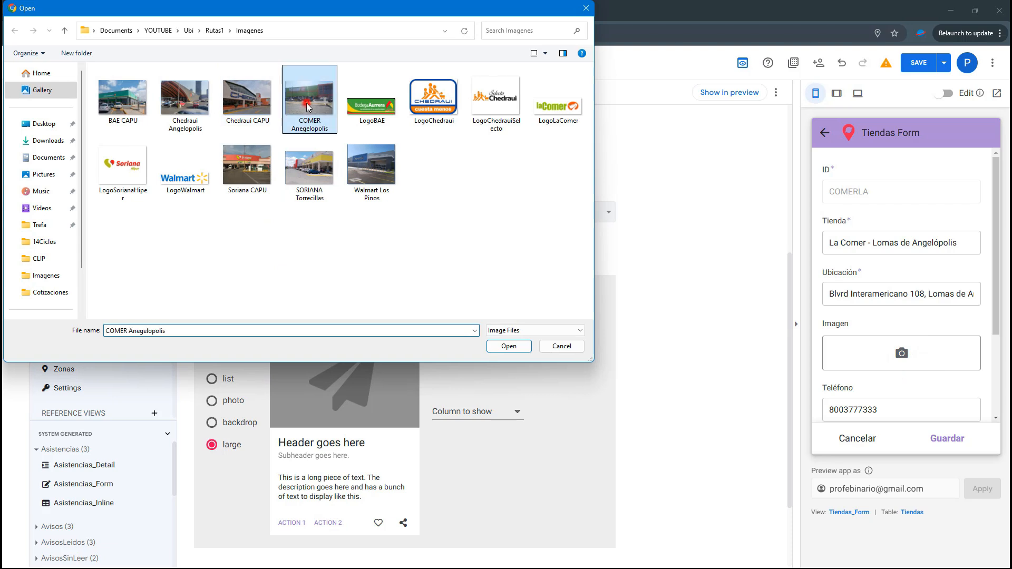
pyautogui.click(947, 438)
pyautogui.click(825, 133)
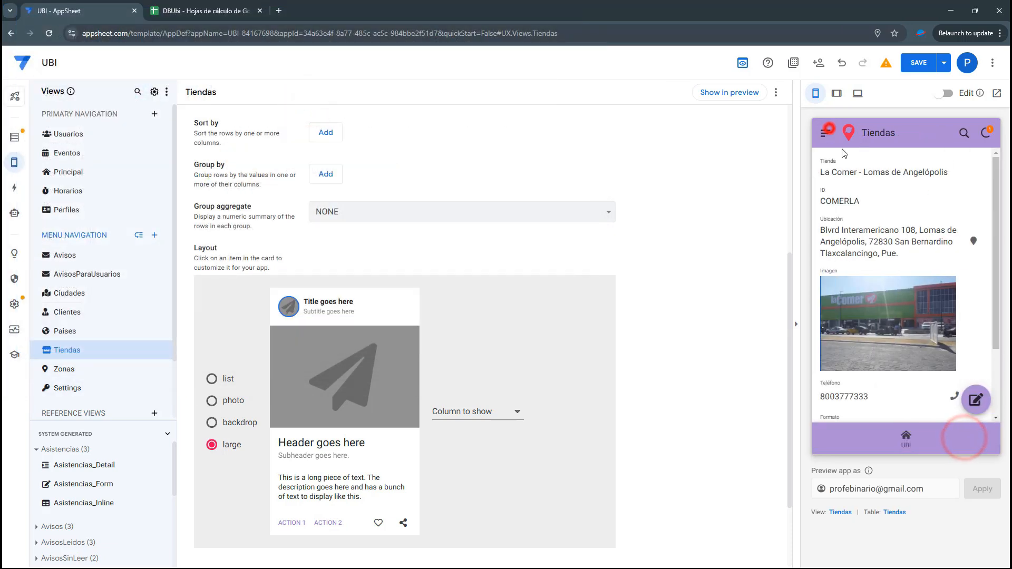
pyautogui.scroll(10, 905, 306)
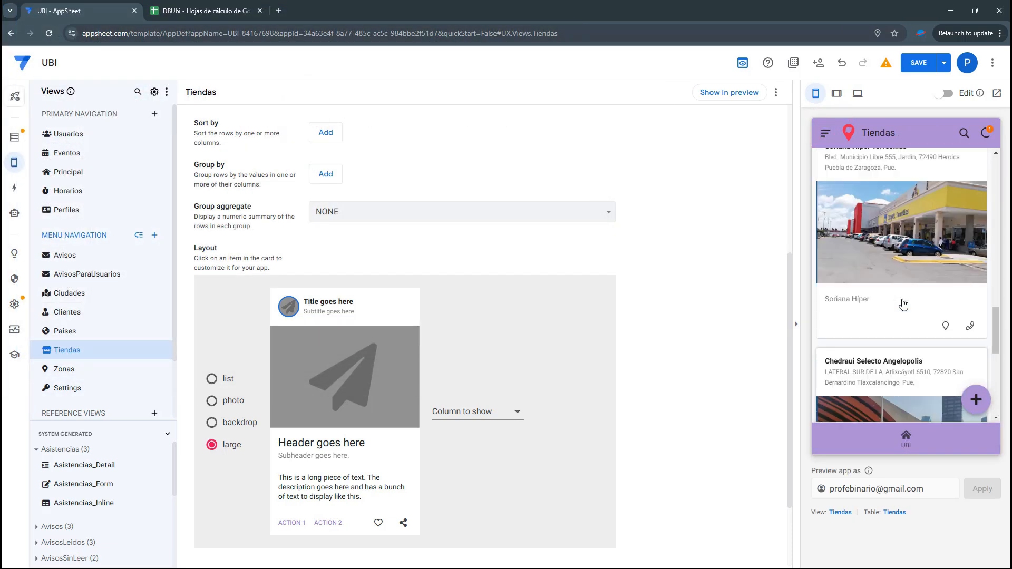
pyautogui.scroll(2, 977, 182)
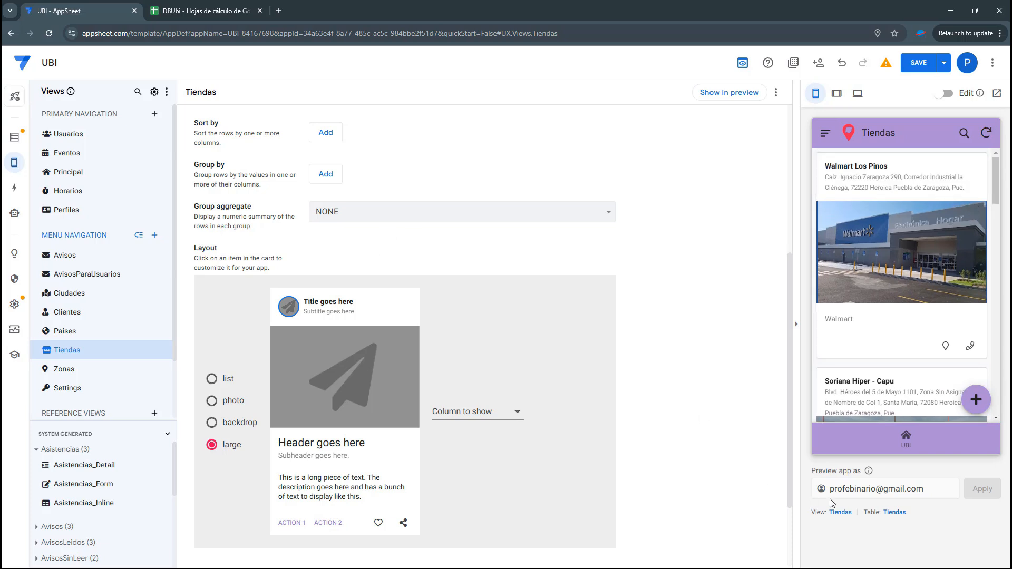
# - Add a virtual column named LogoFormatoVirtual to the Tiendas table
pyautogui.click(896, 513)
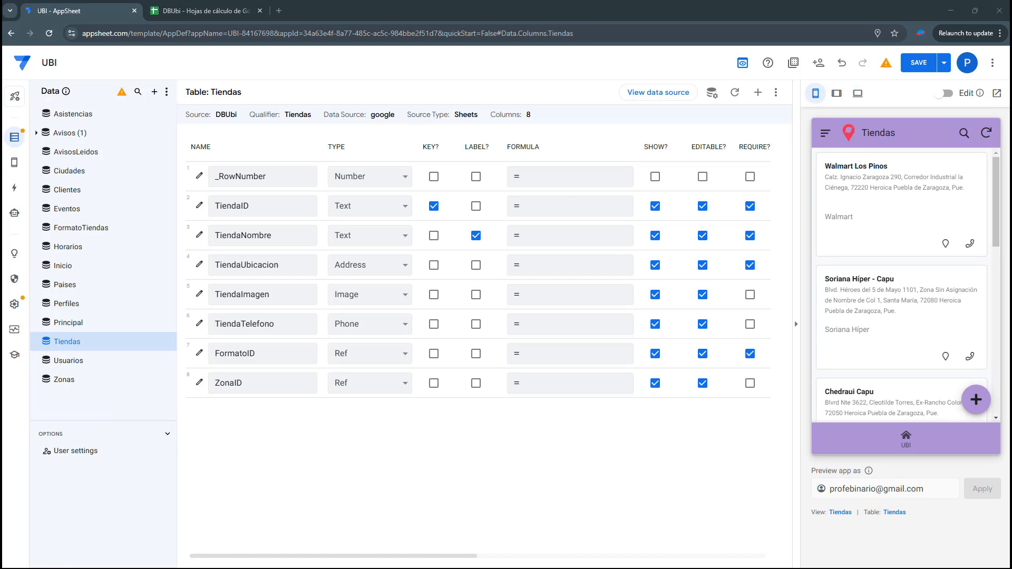
pyautogui.click(759, 93)
pyautogui.tripleClick(543, 150)
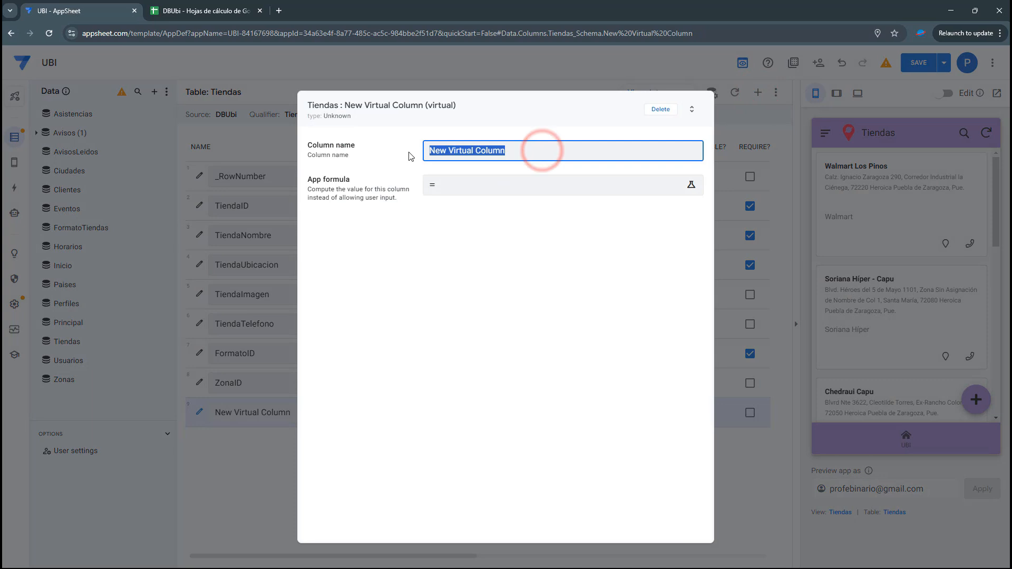
pyautogui.write('LogoFormatoVirtual')
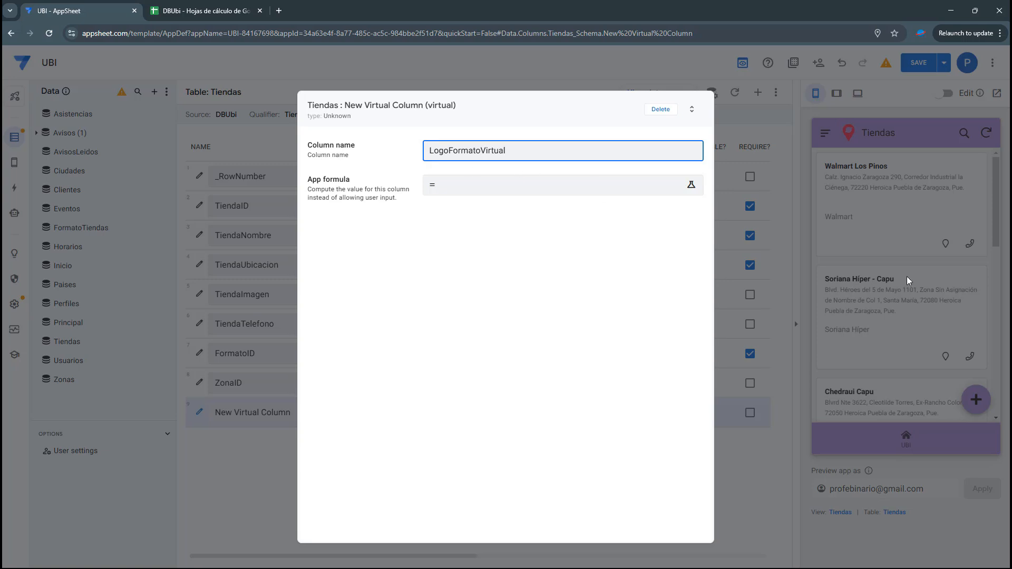
# - Set the LogoFormatoVirtual app formula to [FormatoID].[FormatoImagen] and save the app
pyautogui.click(447, 188)
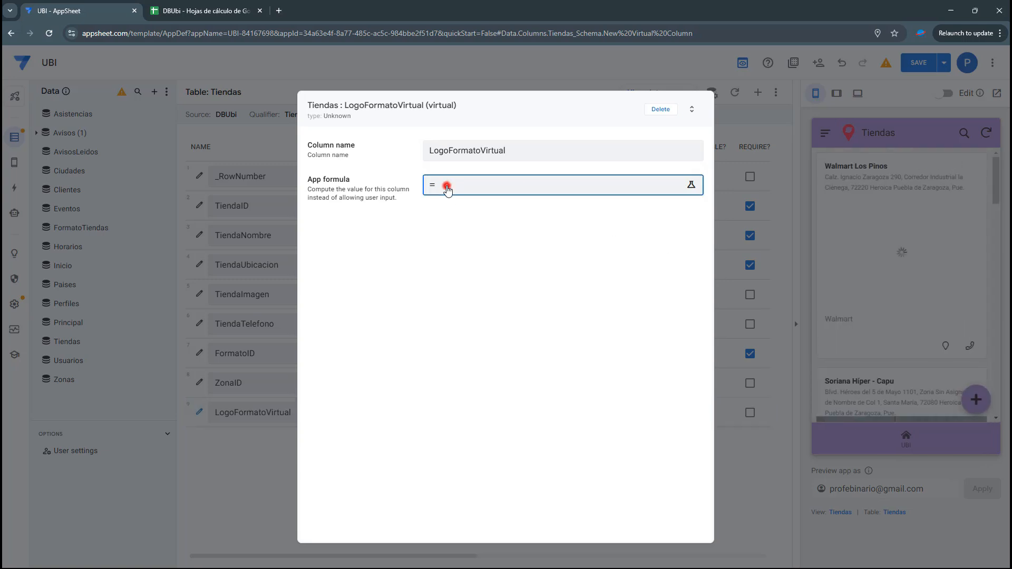
pyautogui.click(317, 151)
pyautogui.write('[For')
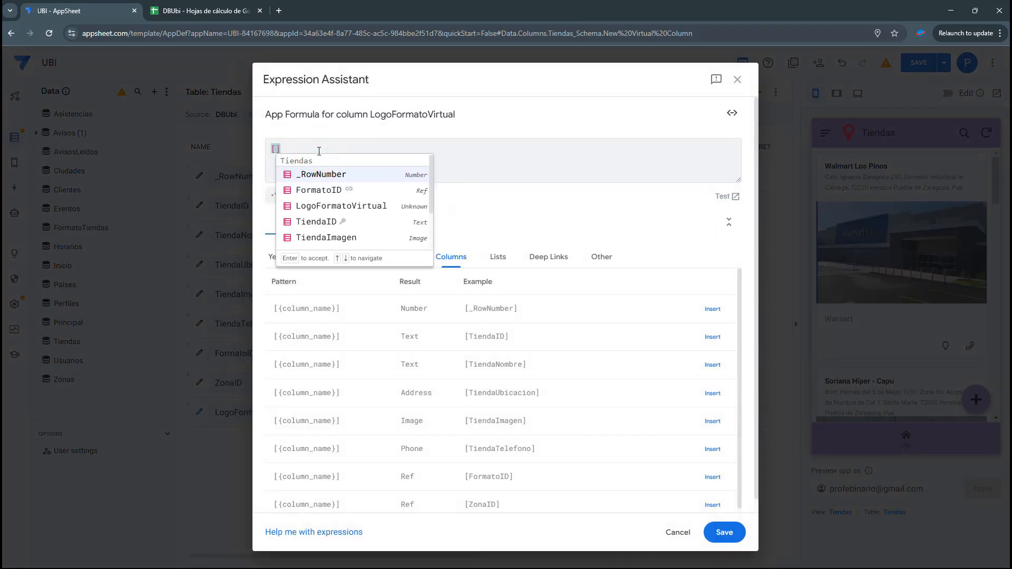
pyautogui.write('ma')
pyautogui.click(328, 174)
pyautogui.write('.')
pyautogui.write('[FormatoImagen')
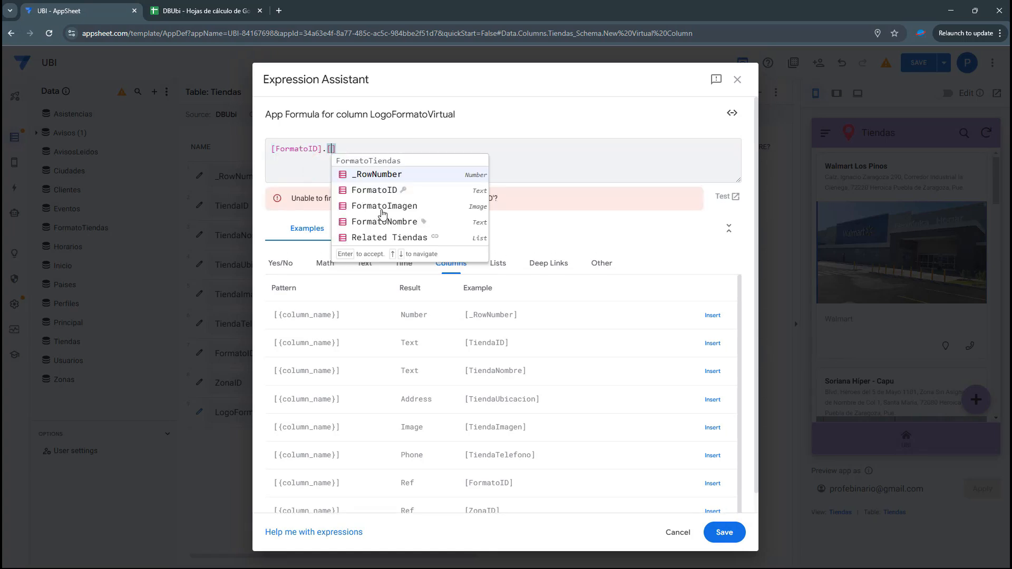
pyautogui.click(383, 210)
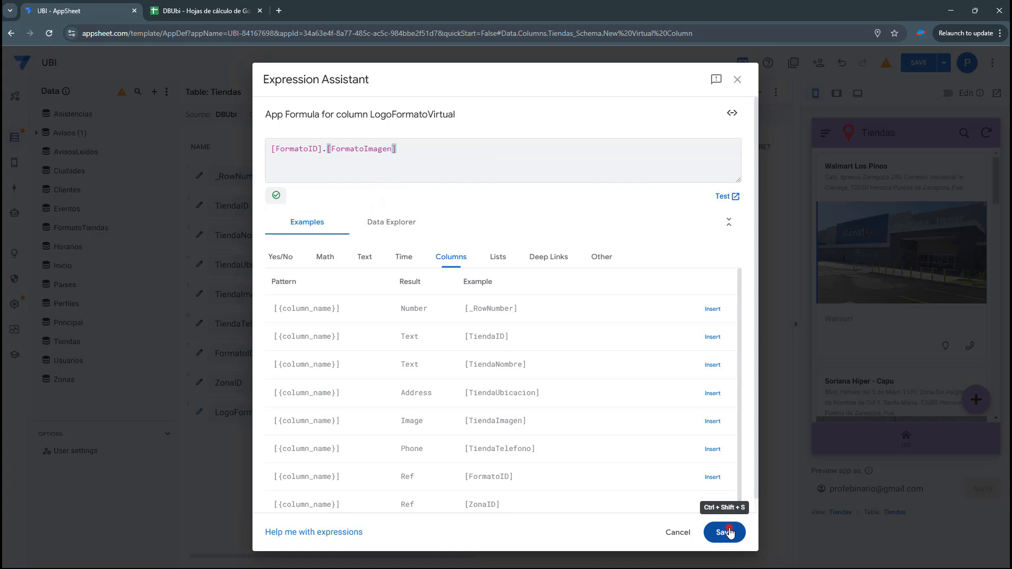
pyautogui.click(730, 532)
pyautogui.click(662, 108)
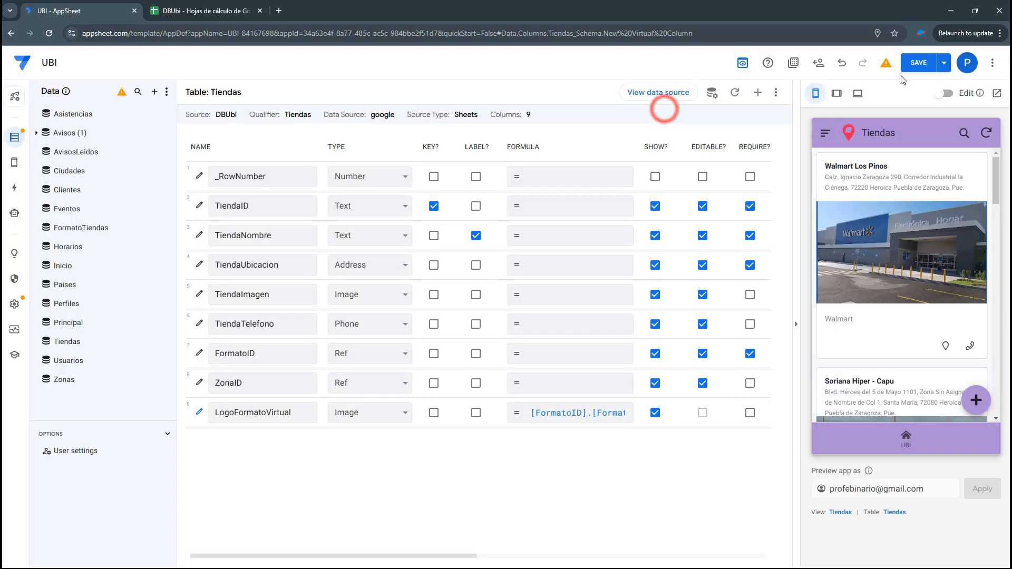
pyautogui.click(912, 64)
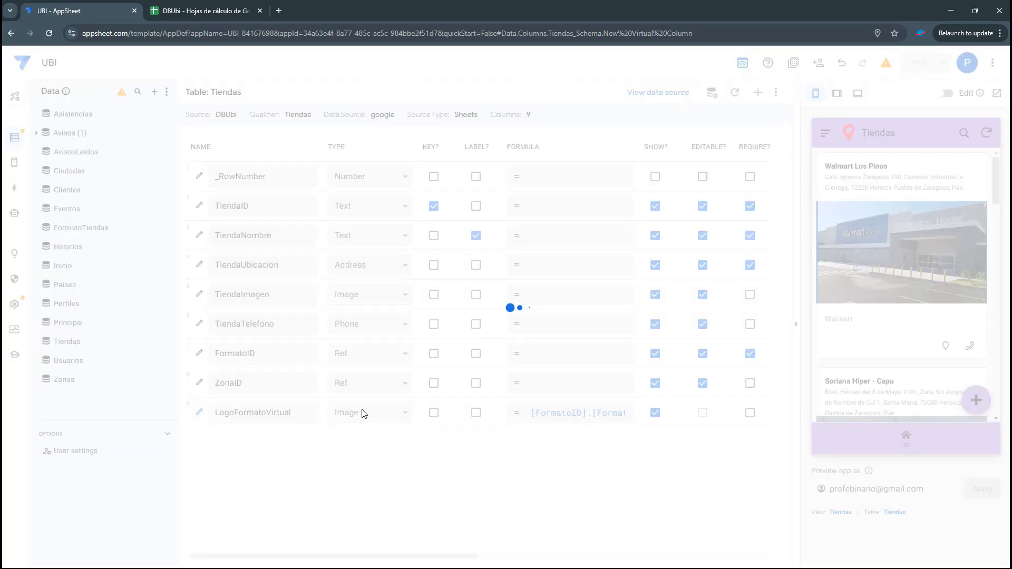
# - Give the LogoFormatoVirtual column the display name "Logo formato" and save the app
pyautogui.moveTo(351, 557); pyautogui.dragTo(563, 558)
pyautogui.click(577, 420)
pyautogui.write('F')
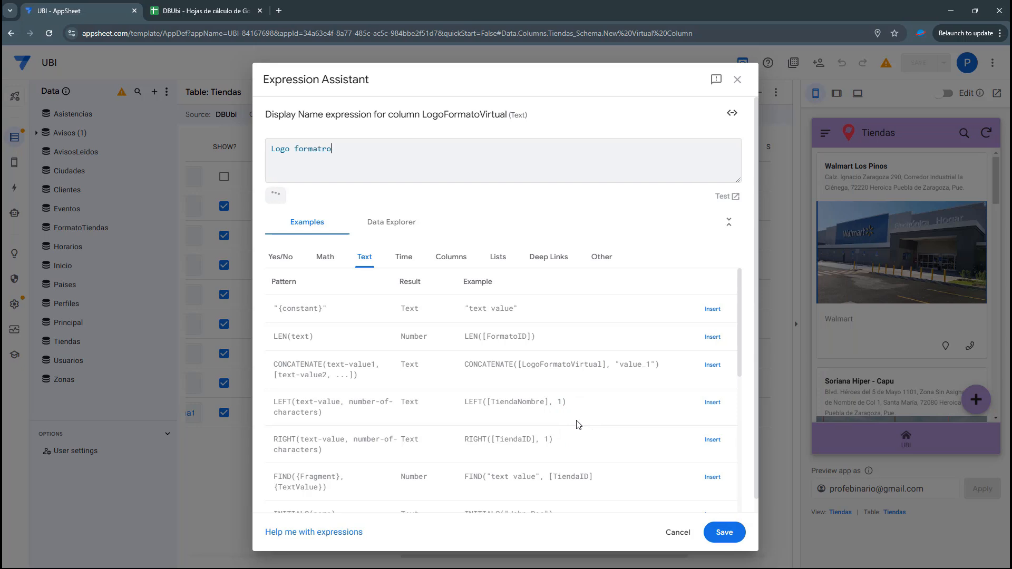
pyautogui.click(733, 540)
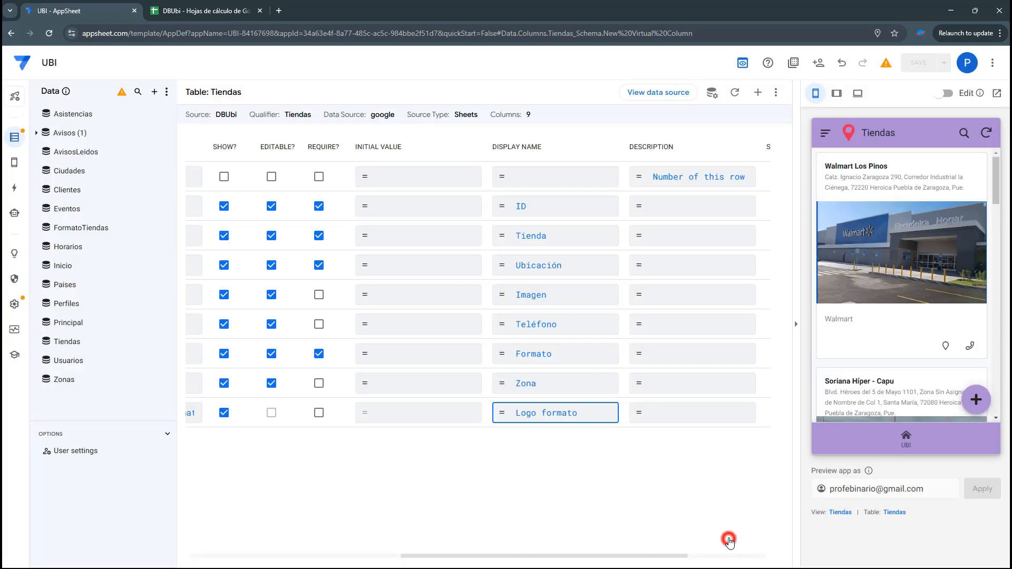
pyautogui.click(923, 66)
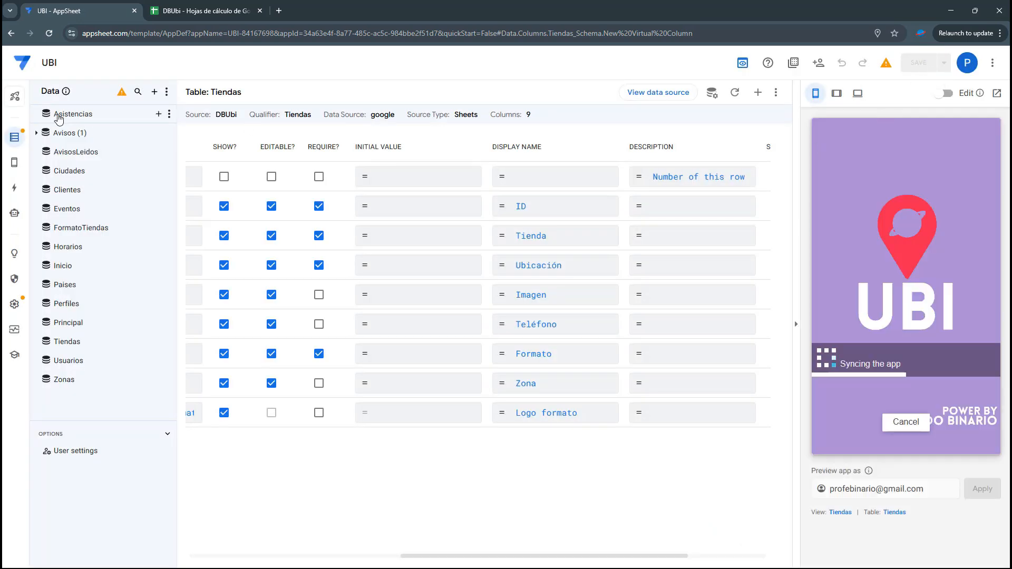
# - Create a new primary navigation view based on the FormatoTiendas table
pyautogui.moveTo(14, 162)
pyautogui.click(79, 159)
pyautogui.click(155, 116)
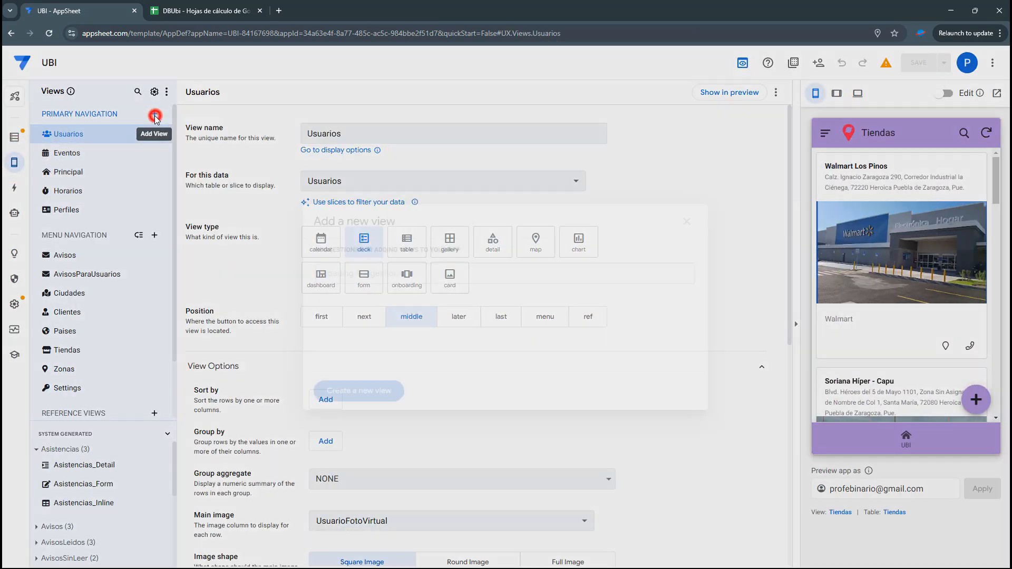
pyautogui.click(359, 390)
pyautogui.click(363, 131)
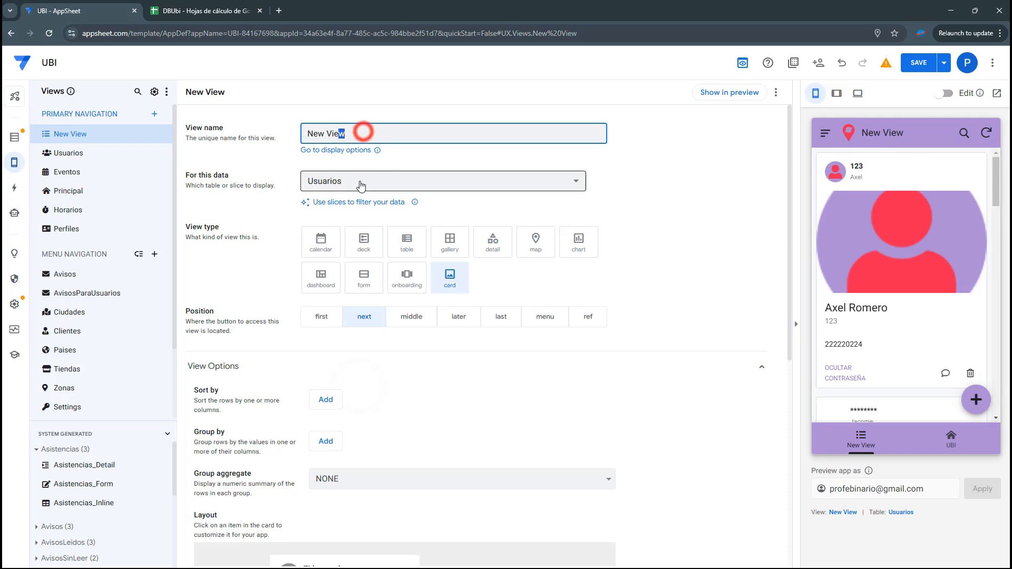
pyautogui.click(361, 185)
pyautogui.click(362, 437)
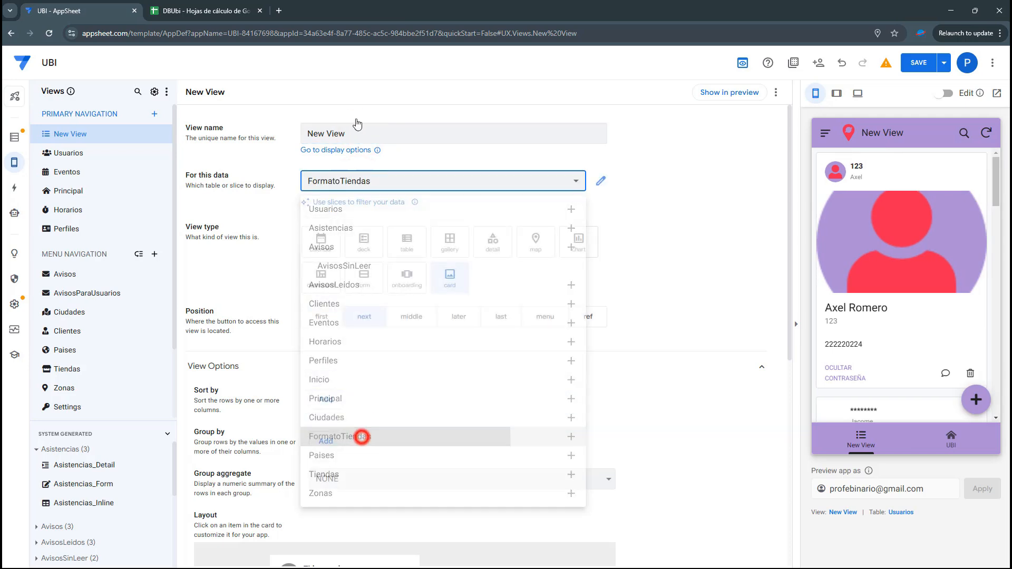
# - Name the new view FormatoTiendas
pyautogui.moveTo(362, 137); pyautogui.dragTo(308, 139)
pyautogui.click(366, 137)
pyautogui.moveTo(379, 137); pyautogui.dragTo(276, 136)
pyautogui.write('FormatoTiendas')
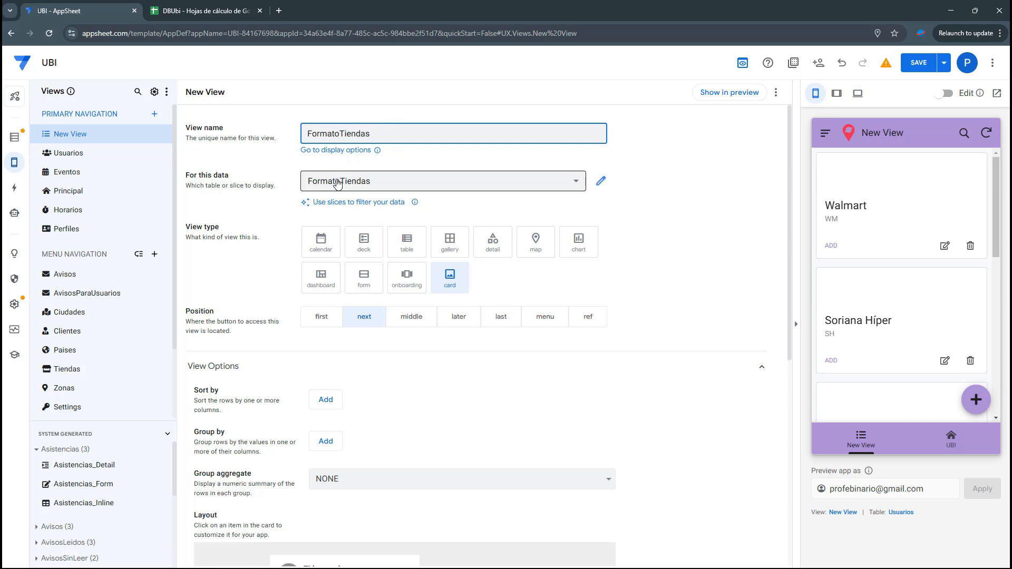
pyautogui.scroll(-2, 659, 312)
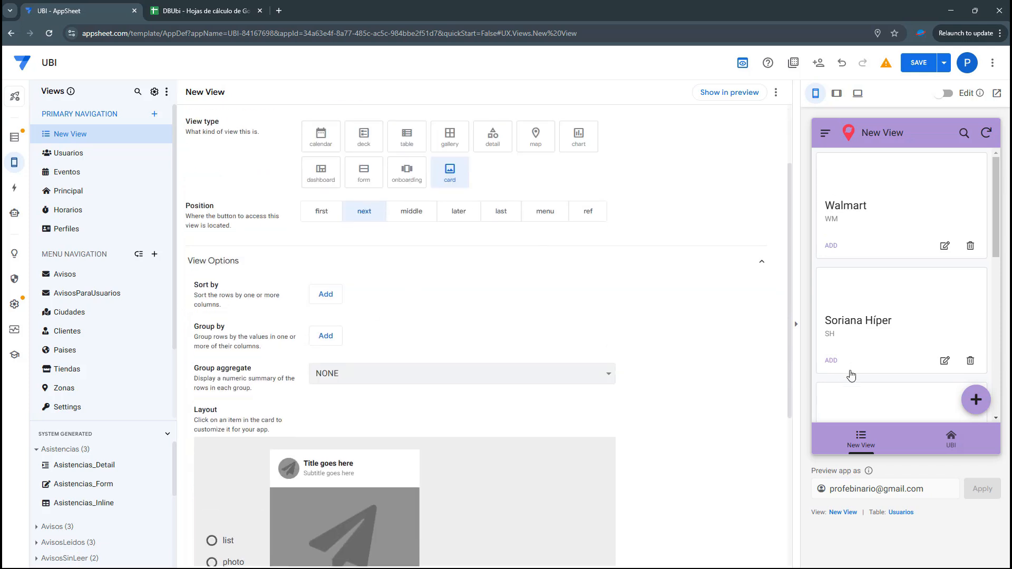
pyautogui.click(637, 359)
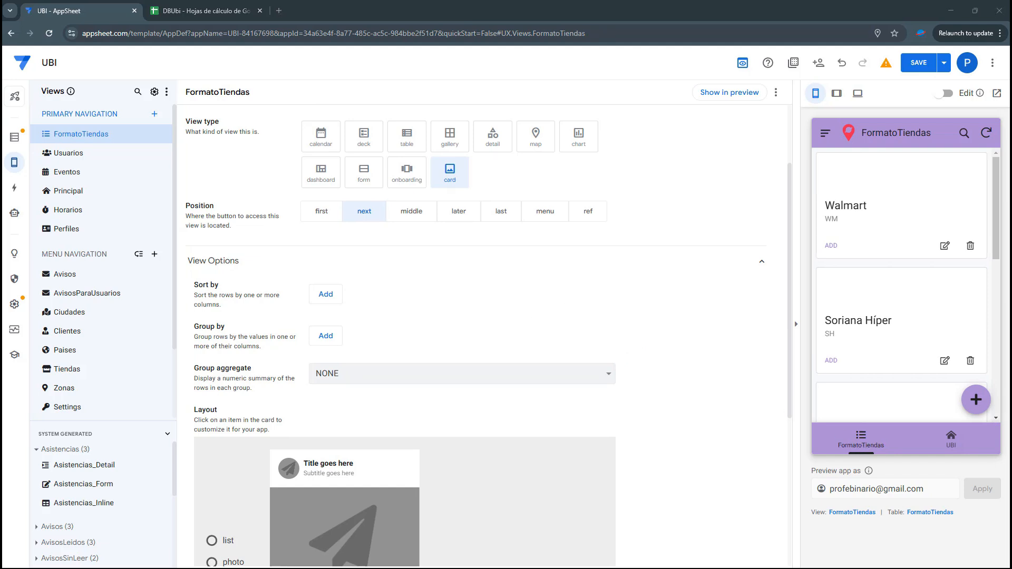
# - Set the FormatoTiendas view's display name to "Formatos de tiendas"
pyautogui.scroll(-5, 342, 301)
pyautogui.click(219, 484)
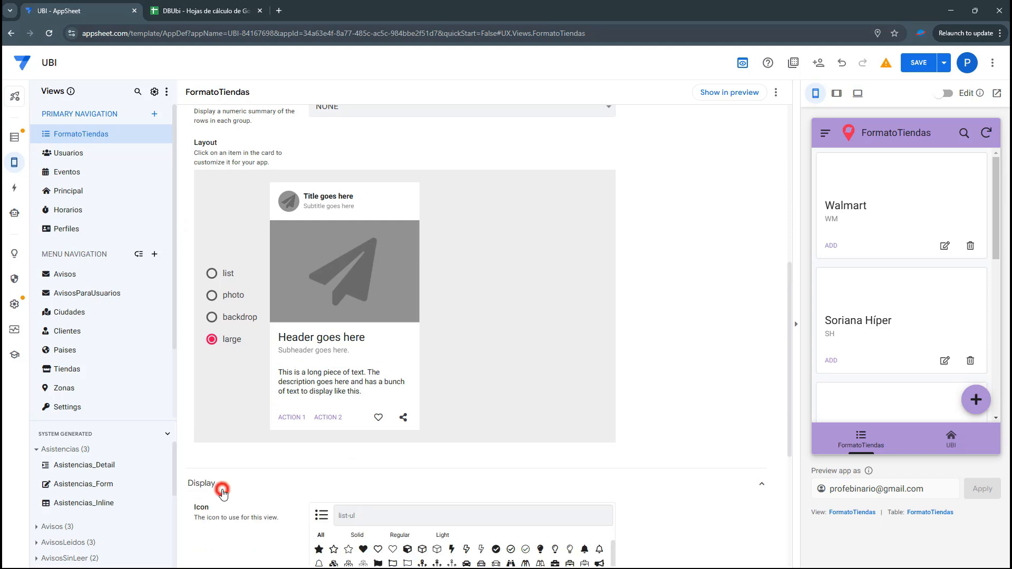
pyautogui.scroll(-4, 324, 488)
pyautogui.click(343, 394)
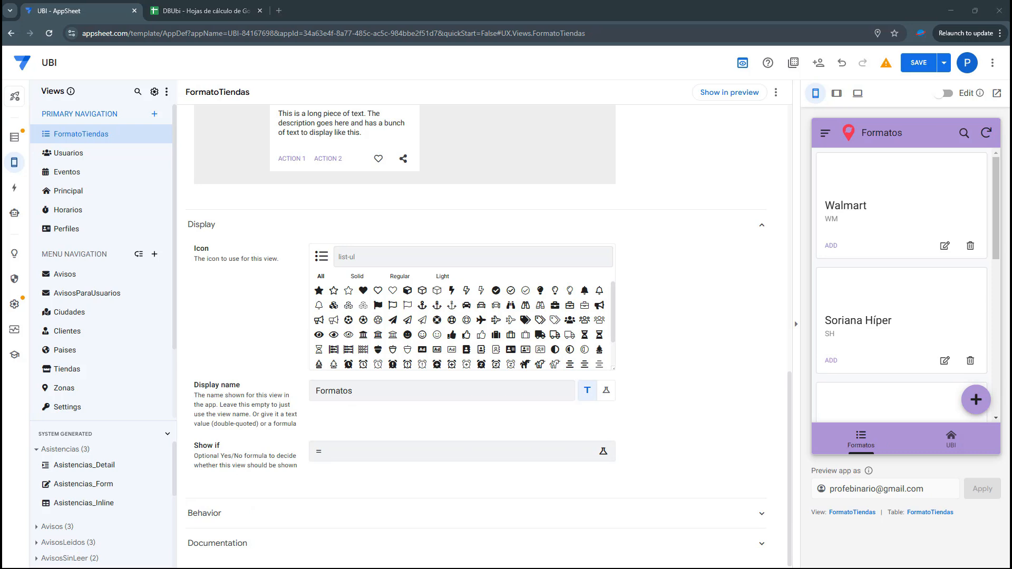
pyautogui.click(430, 390)
pyautogui.write('deti')
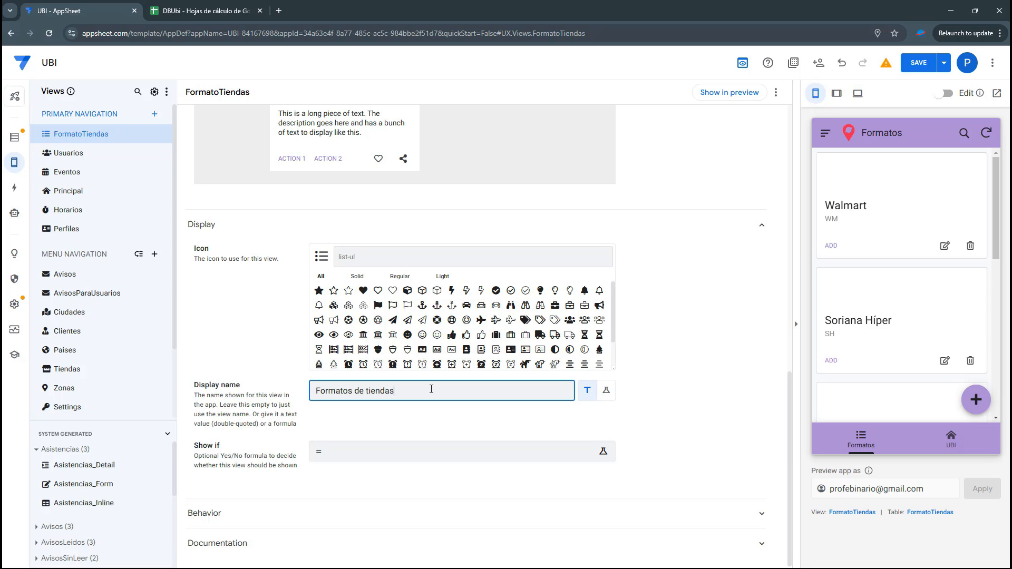
# - Search the view icons for "shapes" and assign the solid shapes icon to the FormatoTiendas view
pyautogui.click(411, 256)
pyautogui.write('s')
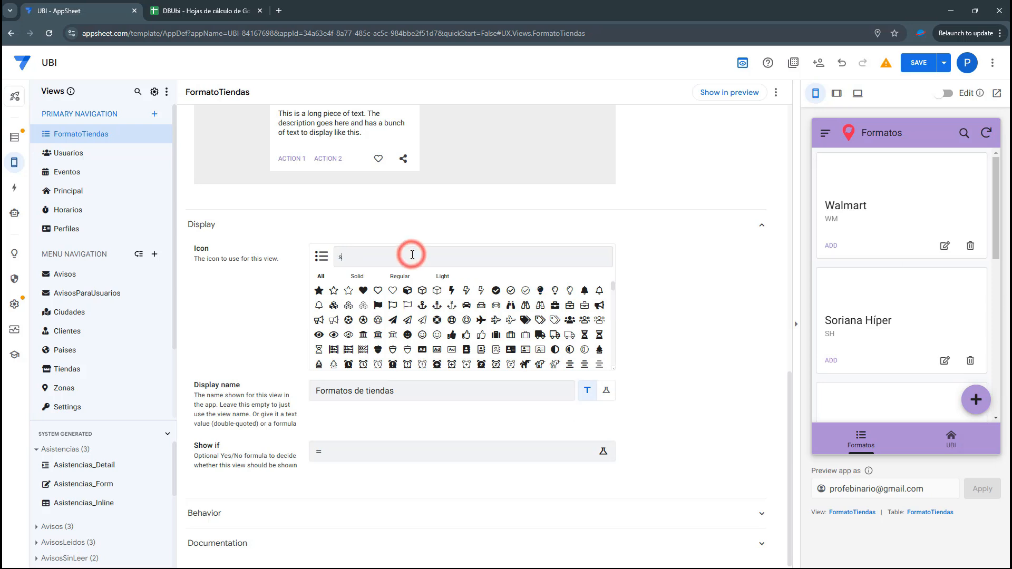
pyautogui.write('haés')
pyautogui.write('pes')
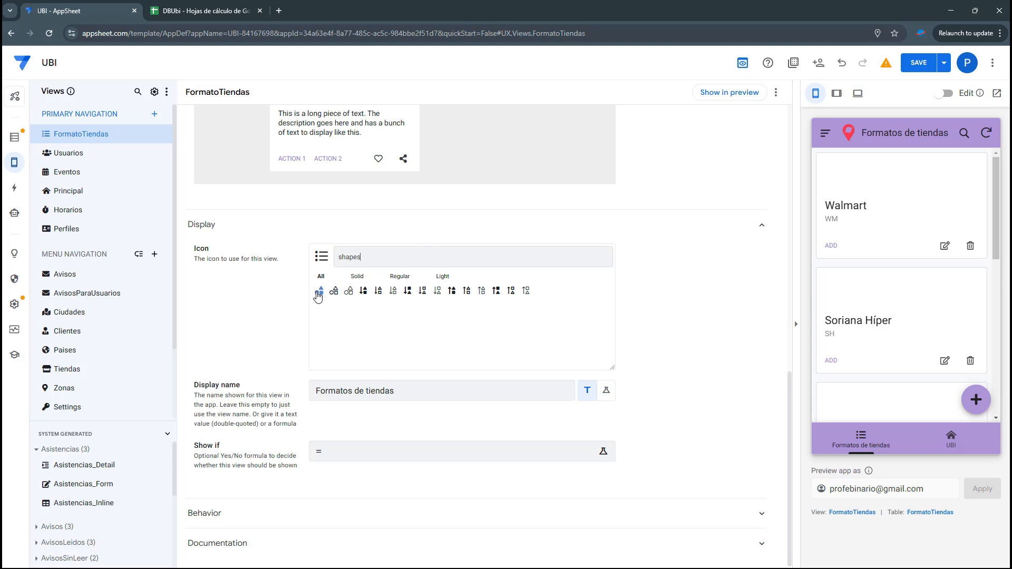
# - Move the FormatoTiendas view to the menu position and change its view type to table
pyautogui.scroll(10, 538, 235)
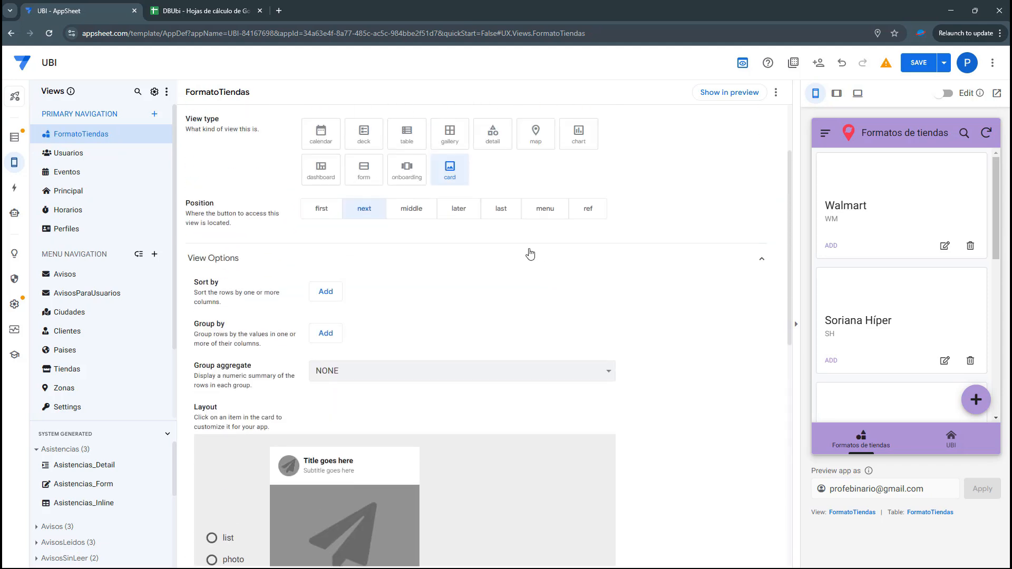
pyautogui.click(539, 218)
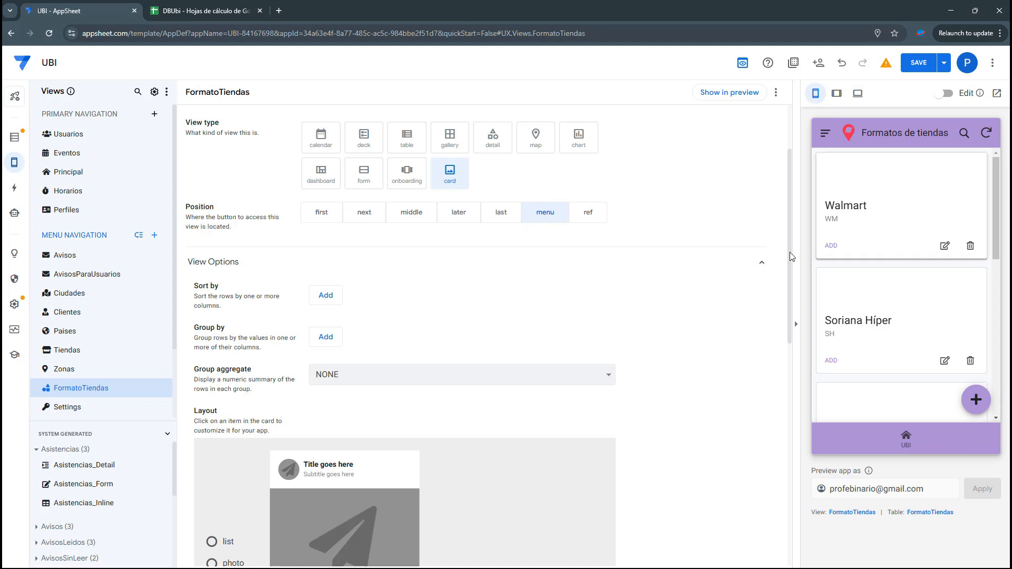
pyautogui.click(410, 148)
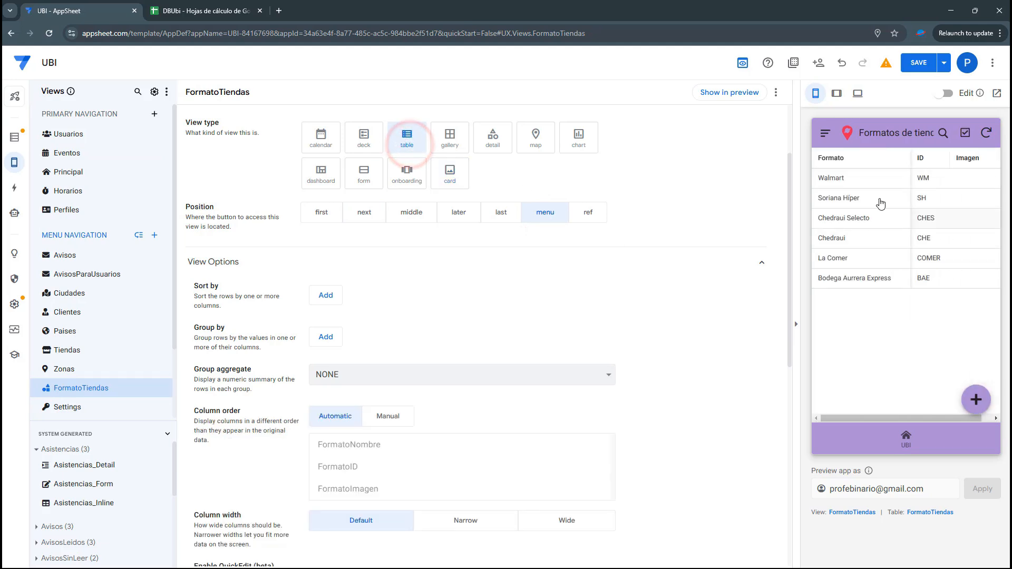
# - Switch the column order to manual, place FormatoID ahead of FormatoNombre and save the app
pyautogui.click(374, 420)
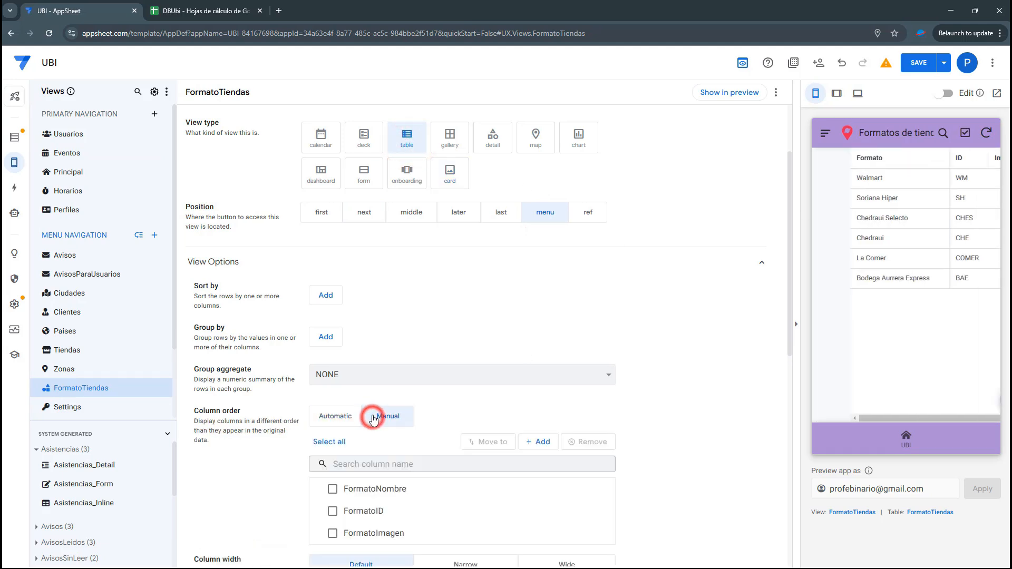
pyautogui.scroll(-2, 340, 435)
pyautogui.moveTo(316, 406); pyautogui.dragTo(317, 390)
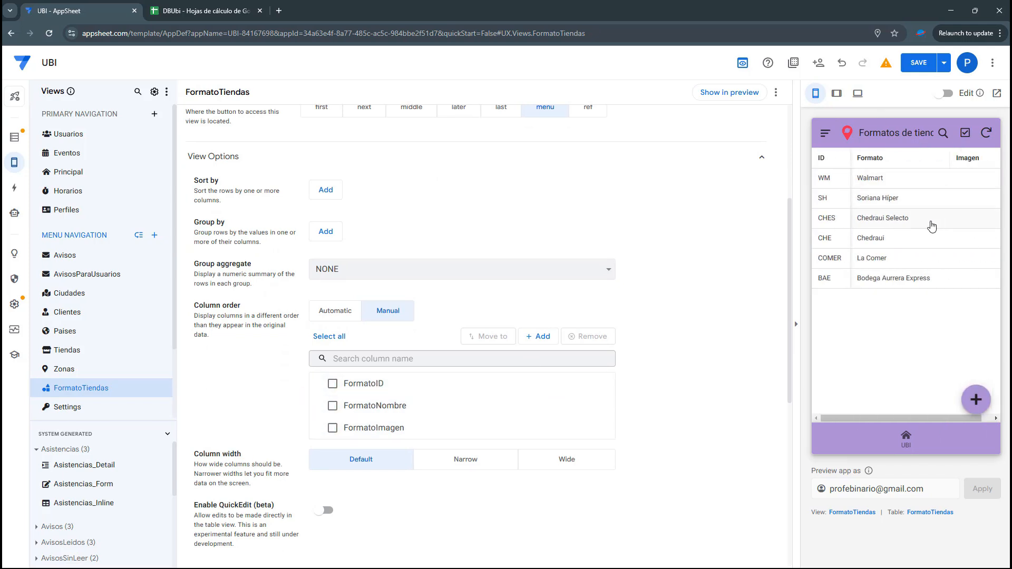
pyautogui.click(929, 59)
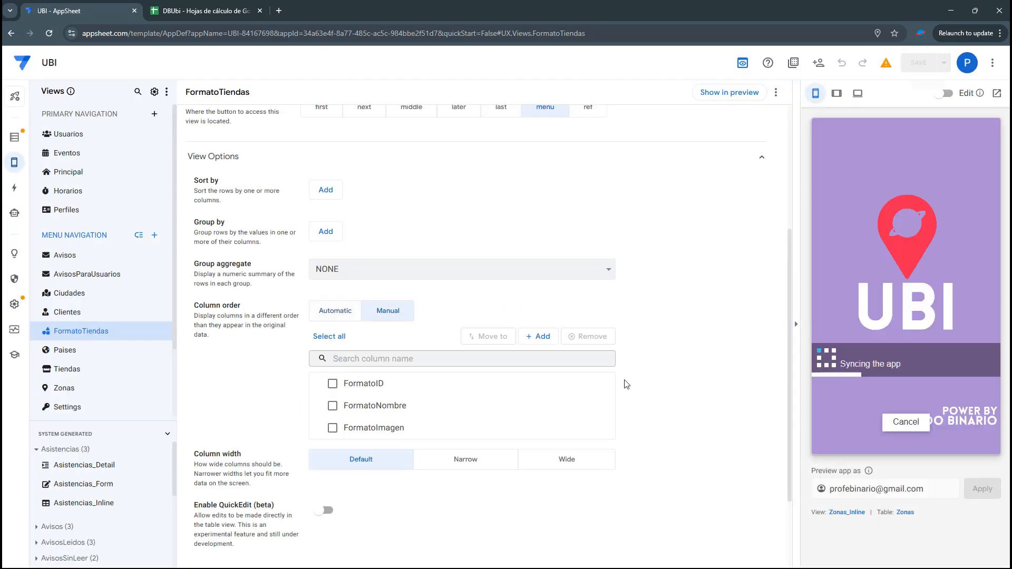
# - Set the FormatoTiendas view's column width to Narrow, save the app and show the preview in tablet size
pyautogui.moveTo(204, 455); pyautogui.dragTo(413, 464)
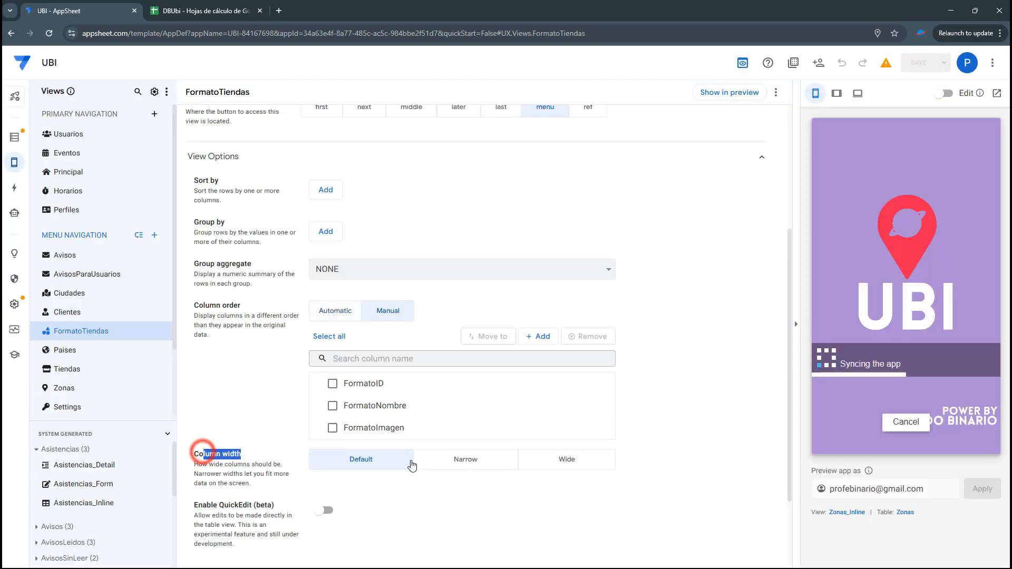
pyautogui.click(456, 464)
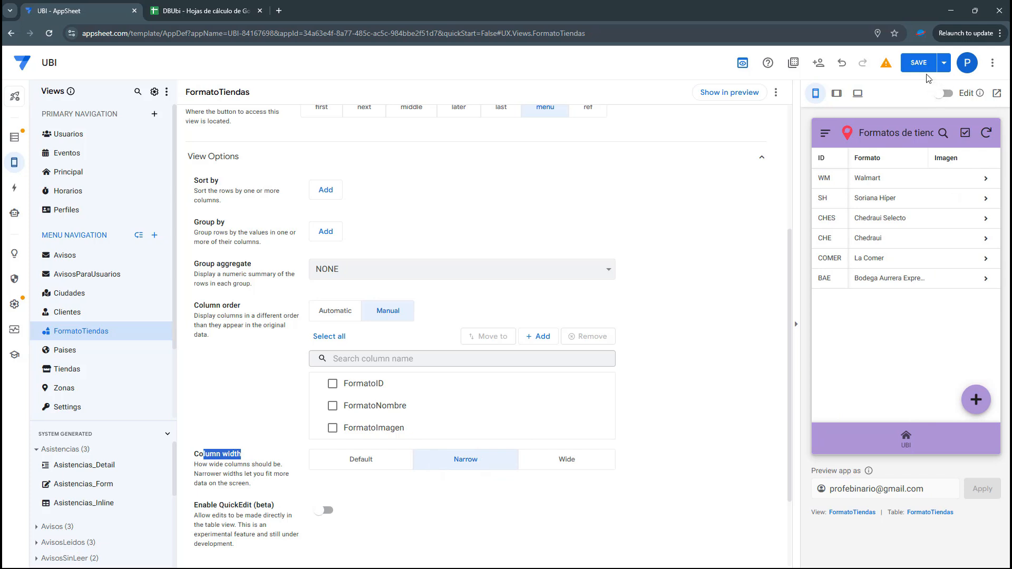
pyautogui.click(920, 63)
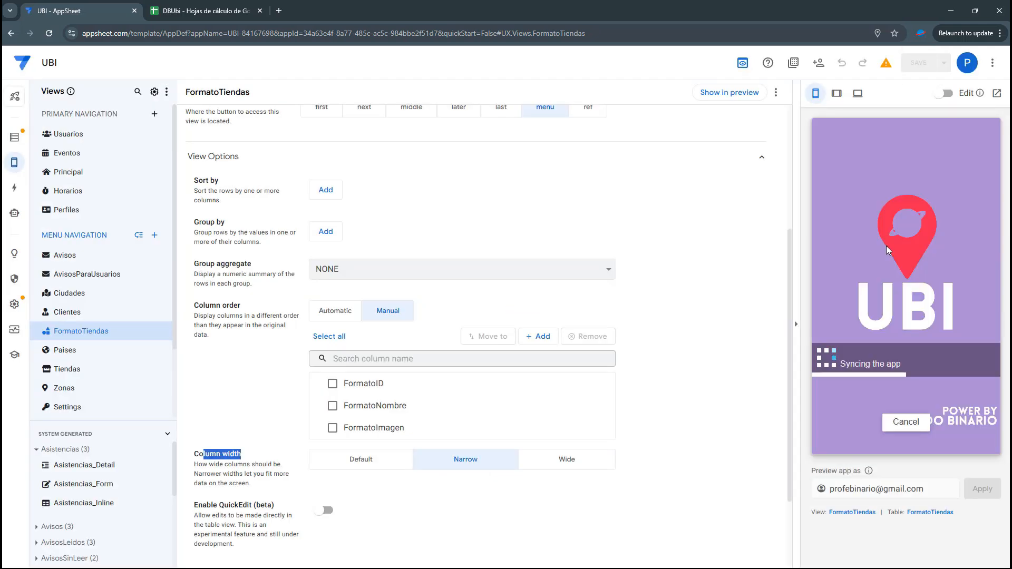
pyautogui.click(837, 94)
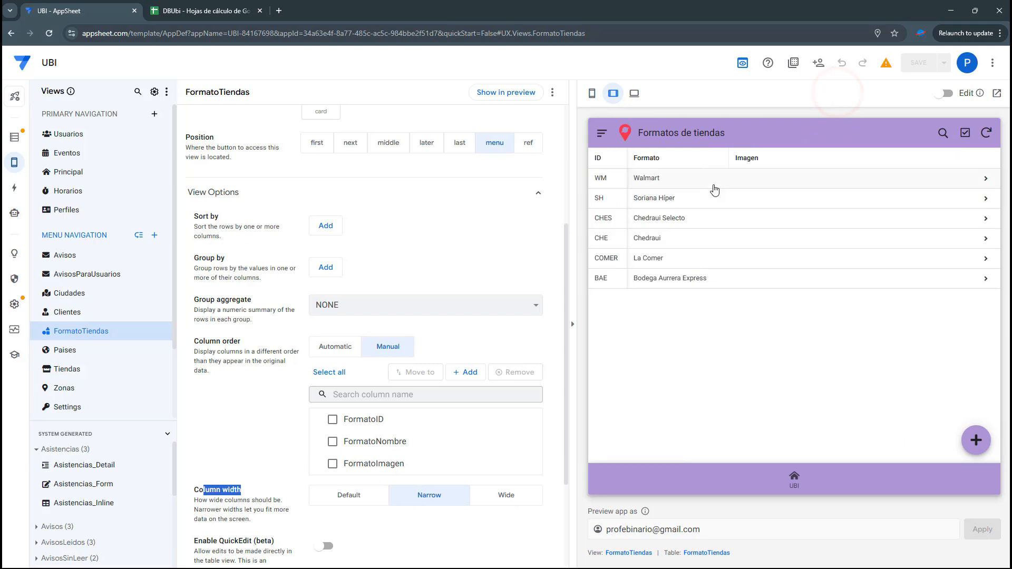
# - Enable QuickEdit for the FormatoTiendas view and save the app
pyautogui.scroll(-3, 492, 379)
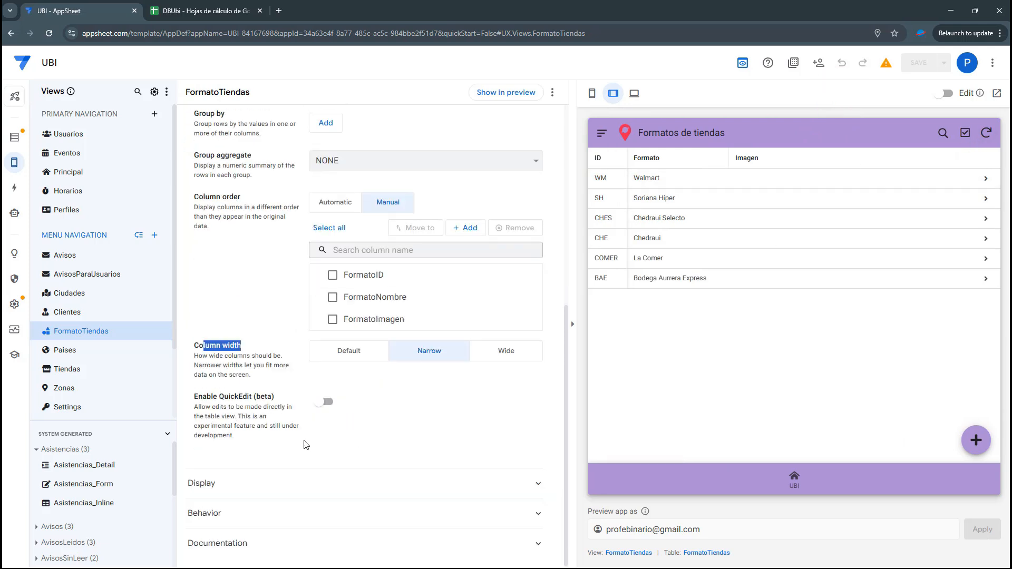
pyautogui.click(324, 403)
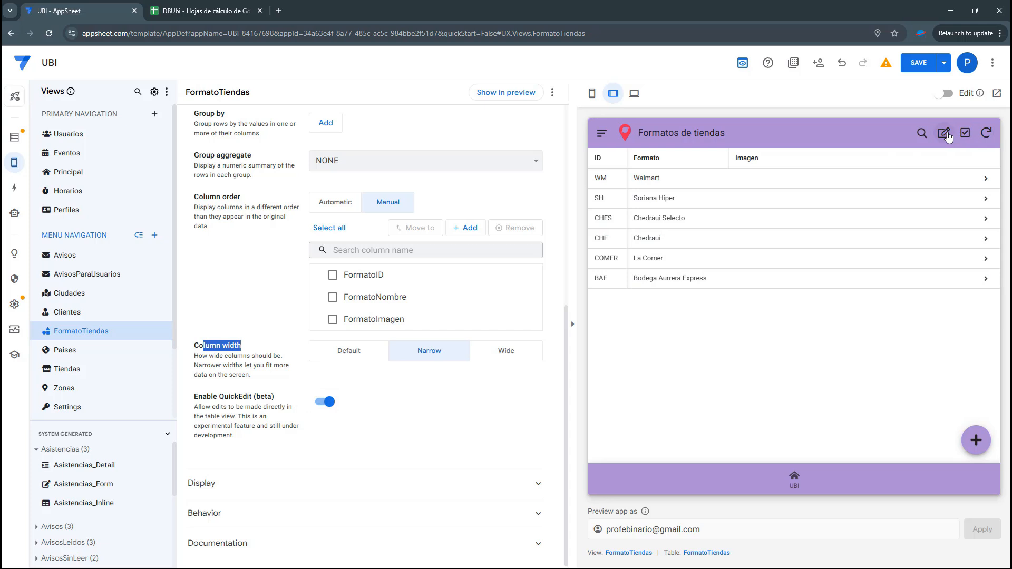
pyautogui.click(922, 65)
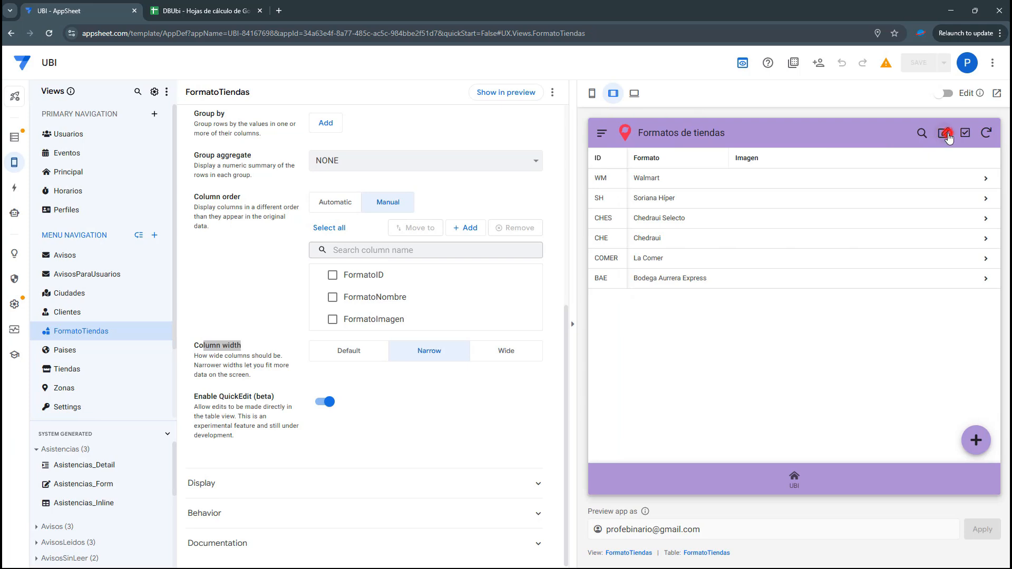
# - Use quick edit in the previewed formats table to change the Walmart format name to "Walmart1" and save it
pyautogui.click(948, 134)
pyautogui.click(765, 176)
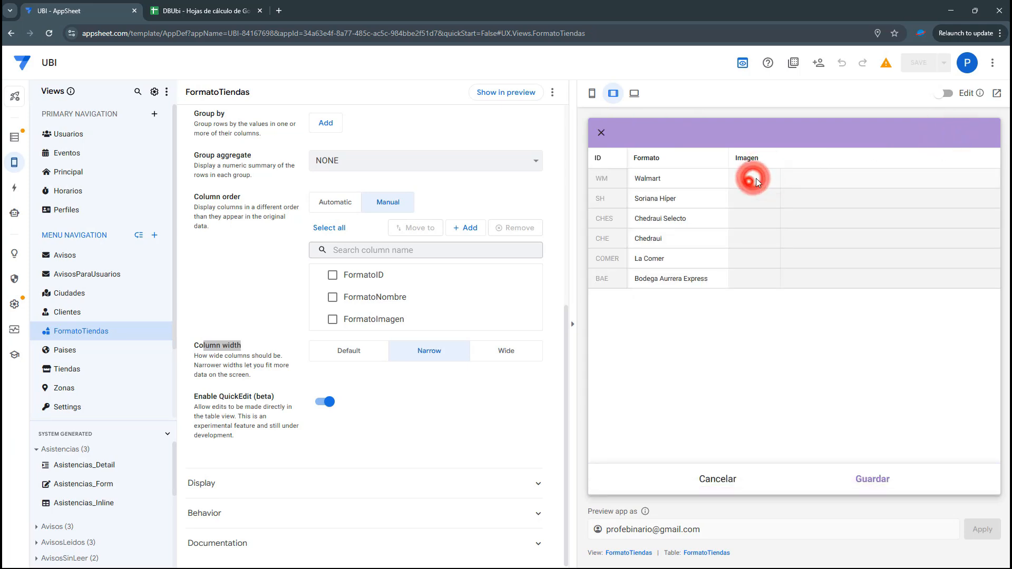
pyautogui.click(669, 179)
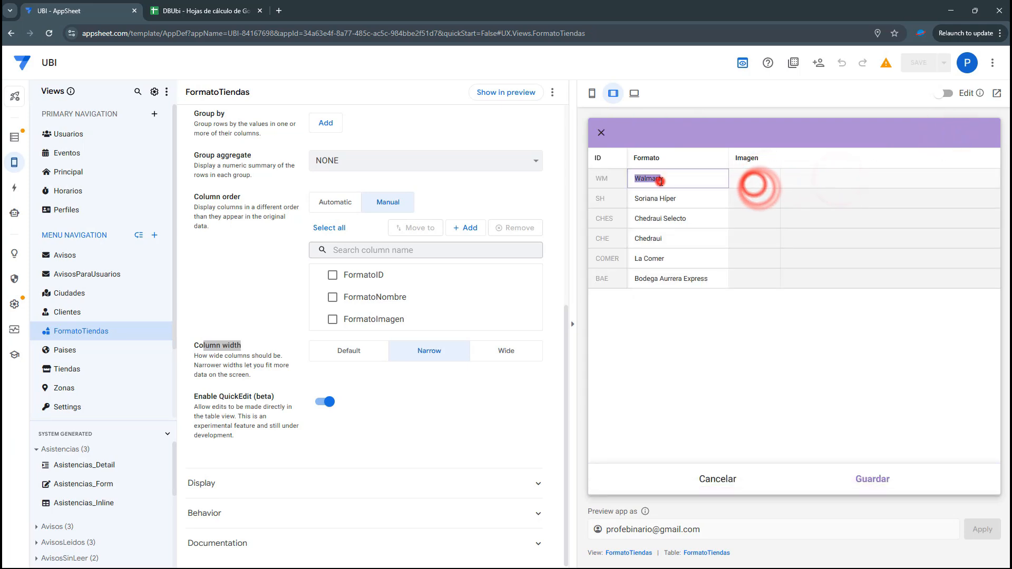
pyautogui.click(679, 180)
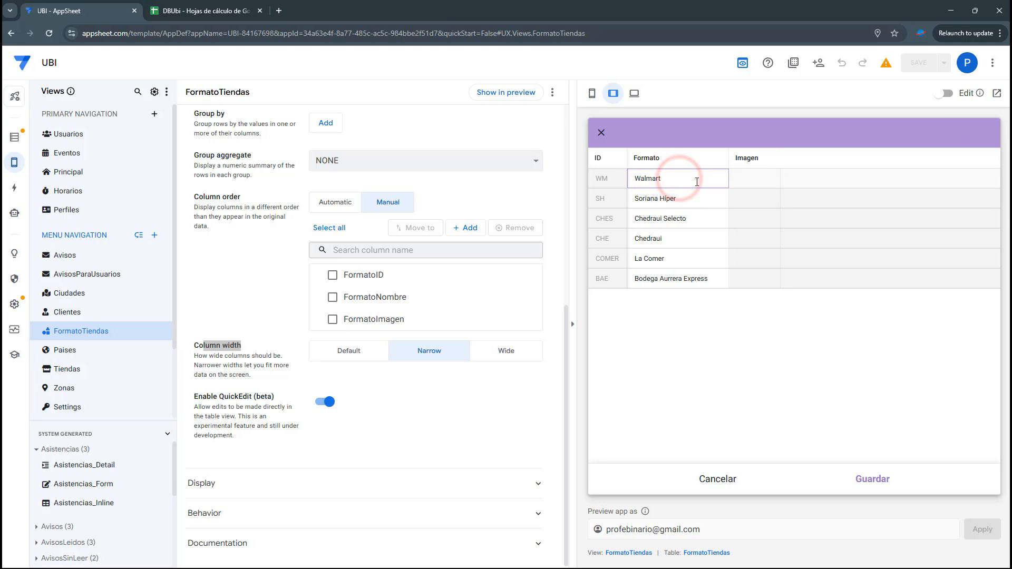
pyautogui.click(868, 478)
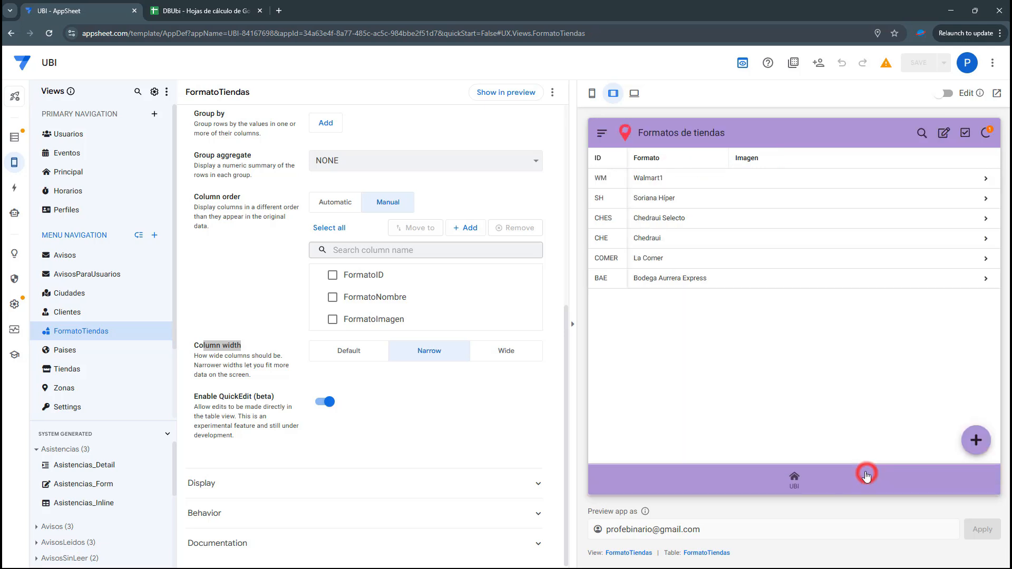
# - Restore the WM format's name to "Walmart" through quick edit in the preview and save it
pyautogui.click(946, 134)
pyautogui.click(697, 180)
pyautogui.click(696, 180)
pyautogui.click(791, 226)
pyautogui.click(873, 480)
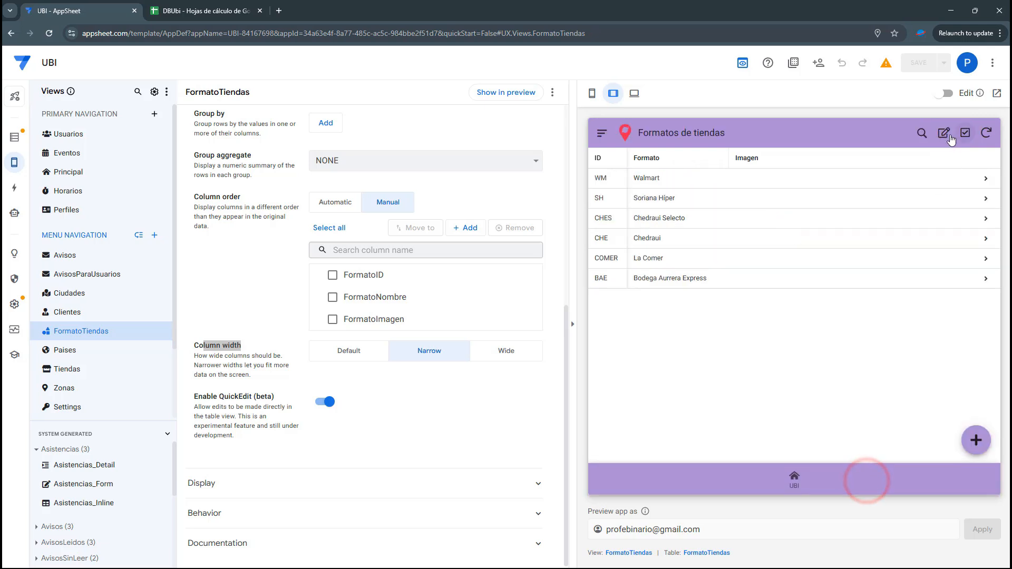
# - Try to quick-edit the Walmart row's Imagen cell, and open the FormatoTiendas table's columns to check the FormatoImagen type
pyautogui.click(946, 133)
pyautogui.click(757, 179)
pyautogui.click(739, 182)
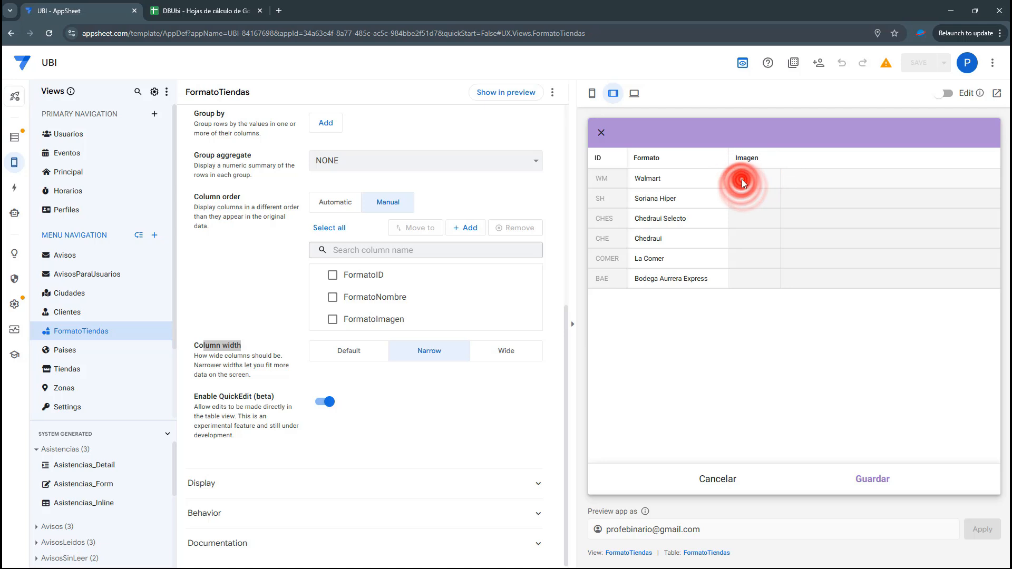
pyautogui.click(707, 553)
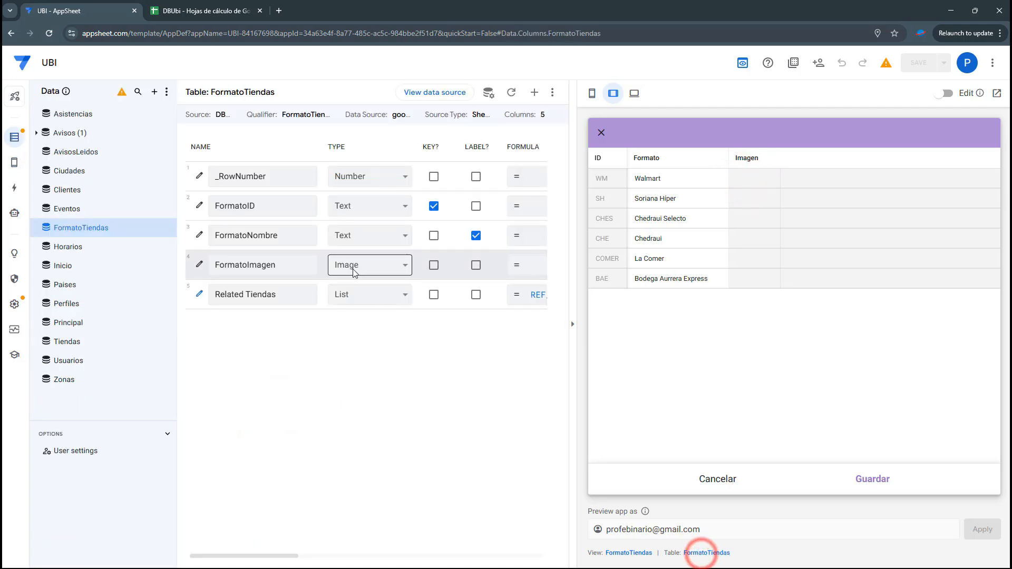
# - Try again to edit the Imagen cells of the Walmart and Soriana Híper rows, and cancel the quick edit
pyautogui.click(749, 206)
pyautogui.click(750, 169)
pyautogui.click(754, 207)
pyautogui.click(756, 184)
pyautogui.click(757, 163)
pyautogui.click(753, 198)
pyautogui.click(752, 184)
pyautogui.click(753, 190)
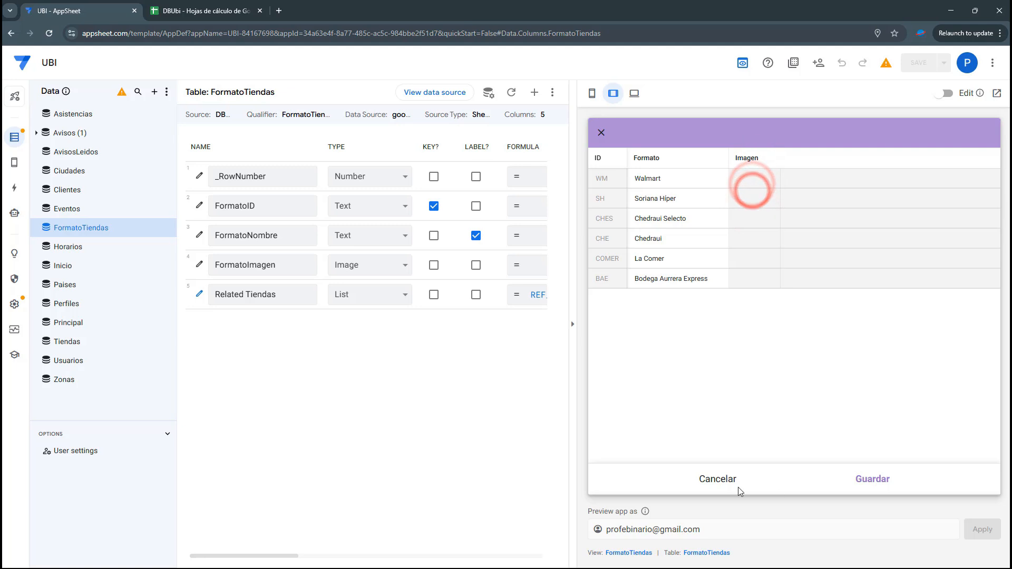
pyautogui.click(713, 481)
pyautogui.click(714, 480)
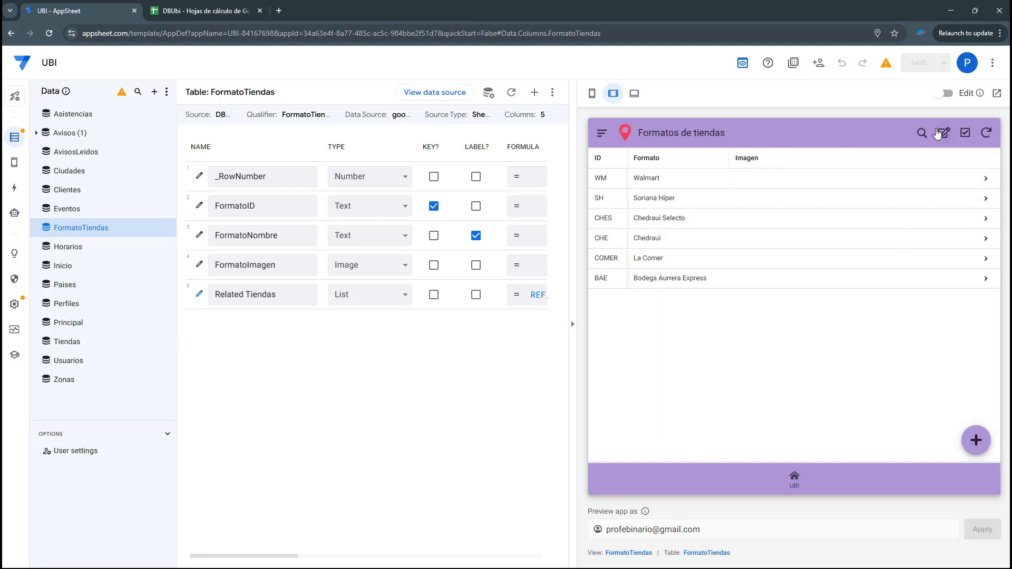
# - Return to the FormatoTiendas view settings, disable QuickEdit and save the app
pyautogui.click(627, 553)
pyautogui.scroll(-3, 406, 428)
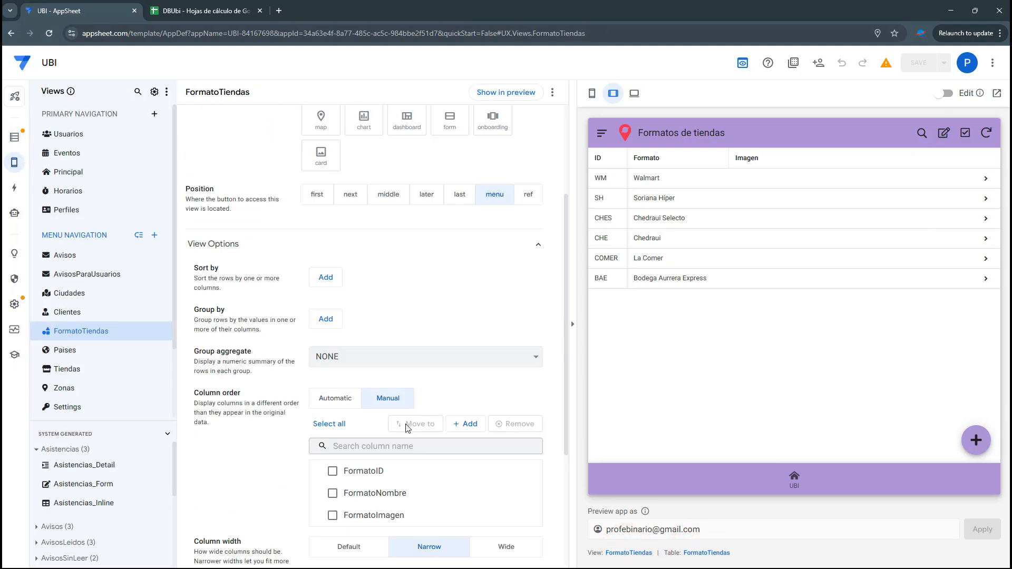
pyautogui.scroll(-4, 406, 428)
pyautogui.click(320, 402)
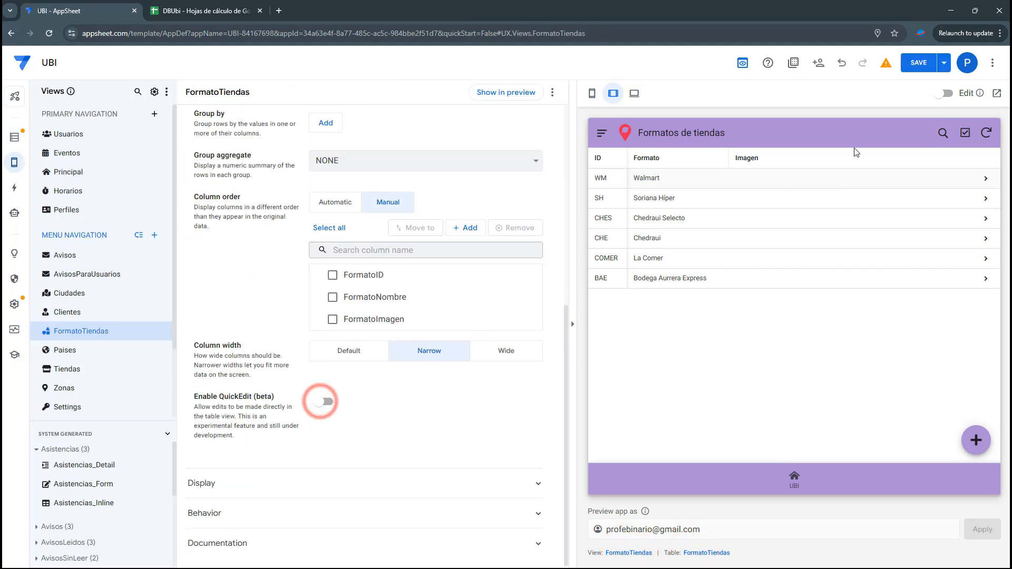
pyautogui.click(918, 63)
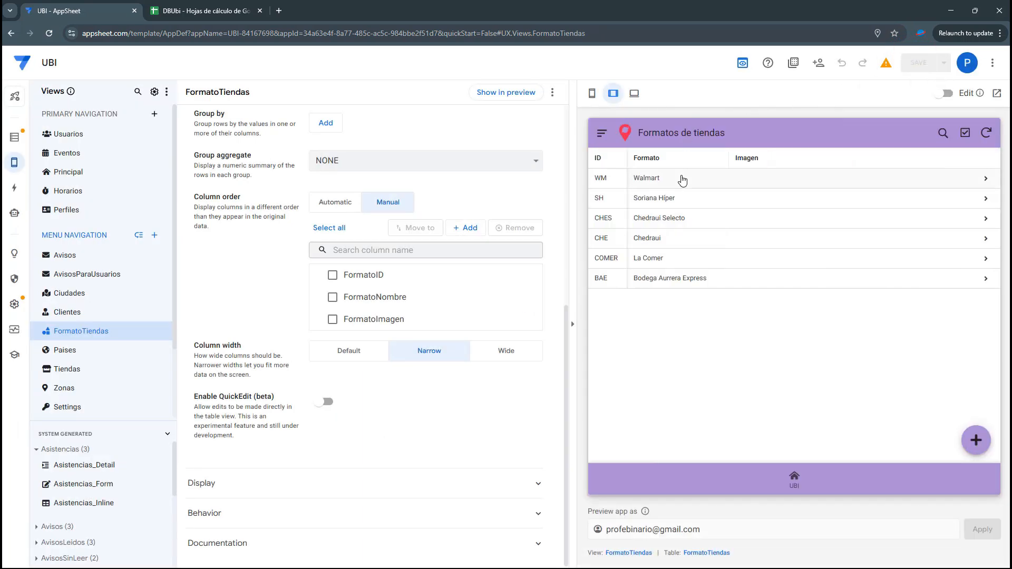
# - Edit the Walmart format in the preview, attach the LogoWalmart image, save the record and return to the Formatos de tiendas list
pyautogui.click(682, 179)
pyautogui.click(976, 440)
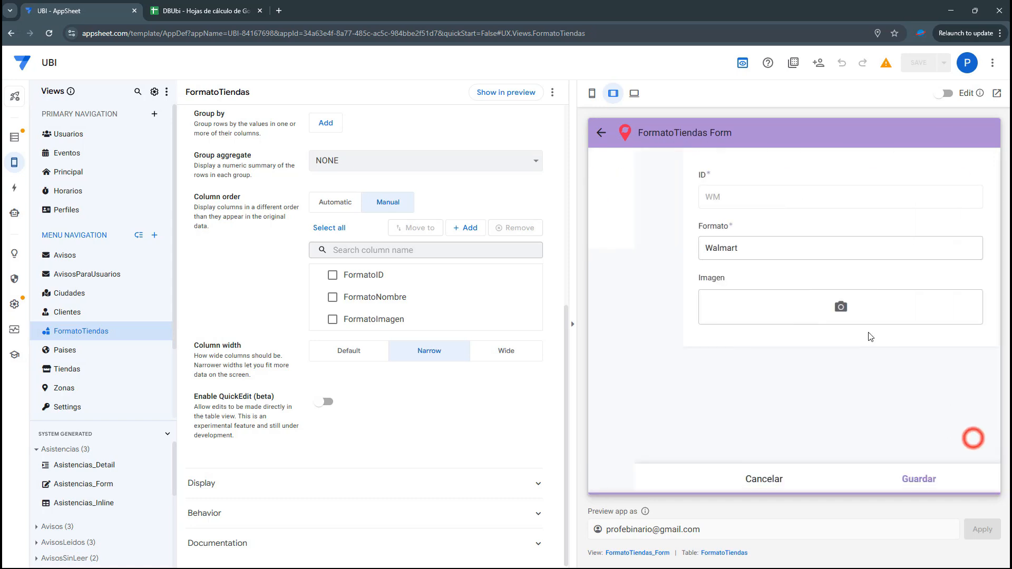
pyautogui.click(735, 308)
pyautogui.click(174, 184)
pyautogui.doubleClick(174, 184)
pyautogui.click(869, 477)
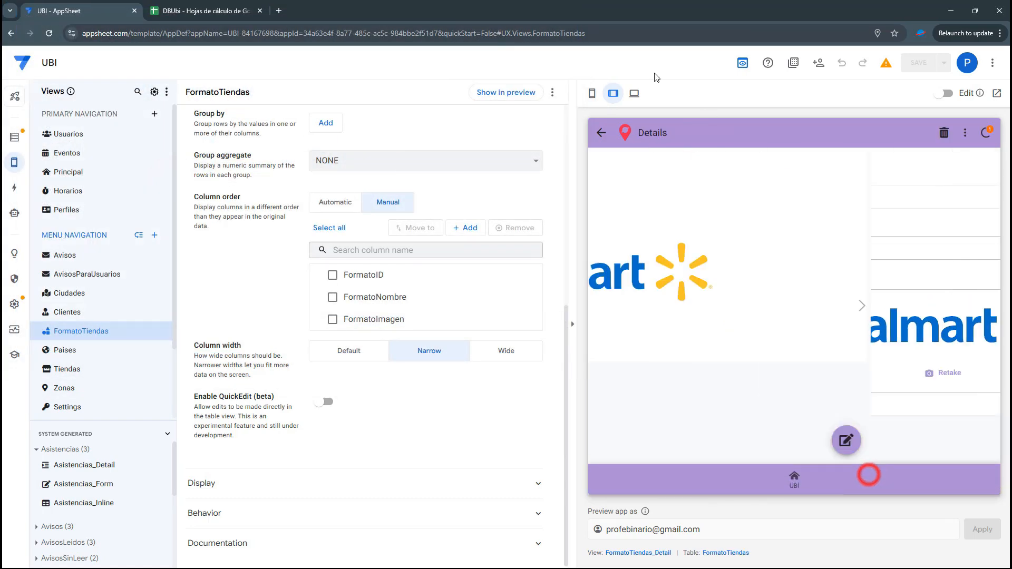
pyautogui.click(603, 133)
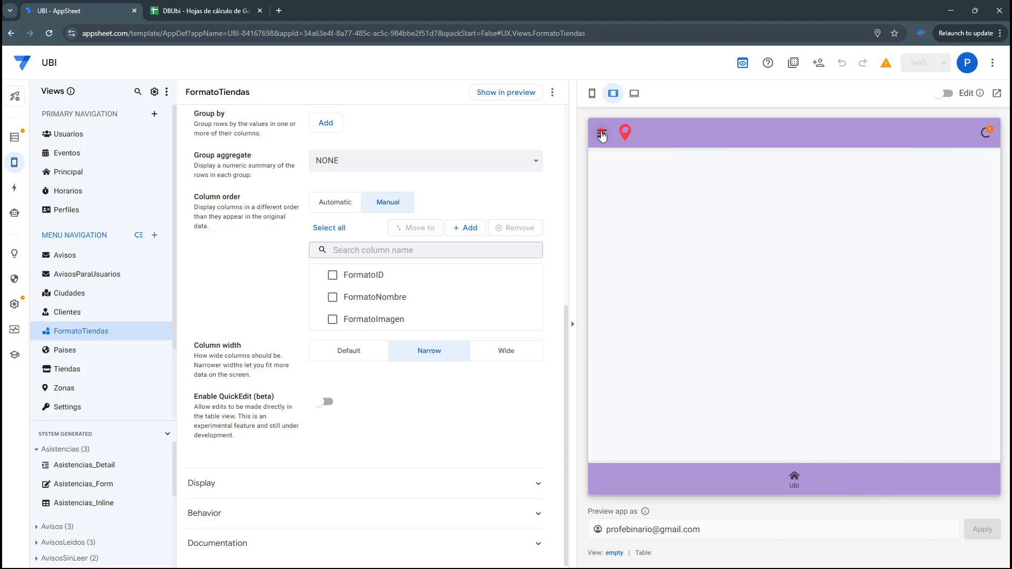
pyautogui.click(602, 134)
pyautogui.click(641, 210)
# - Attach the LogoSorianaHiper image to the Soriana Híper format, save the record and return to the formats list
pyautogui.click(672, 204)
pyautogui.click(977, 438)
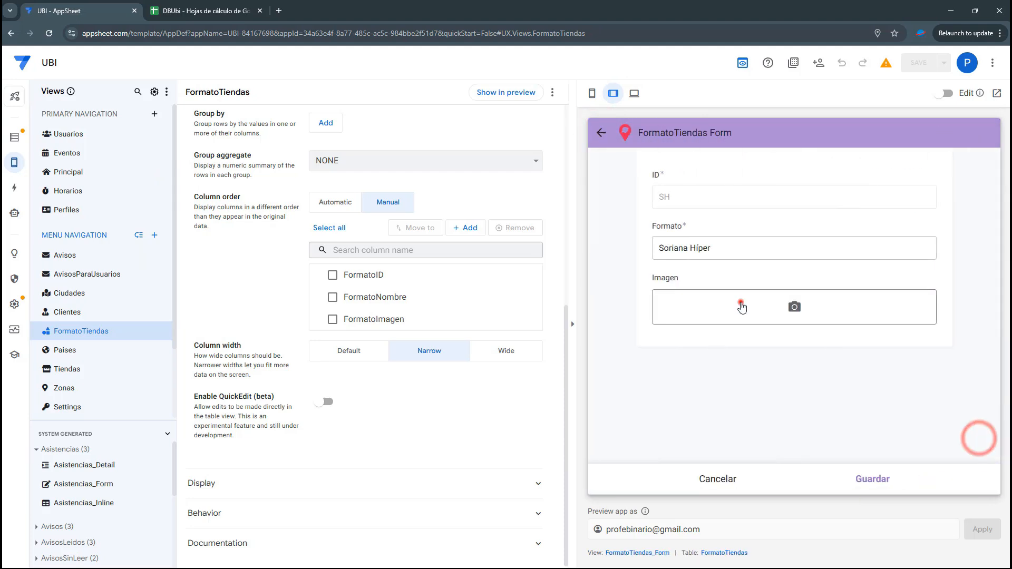
pyautogui.click(735, 302)
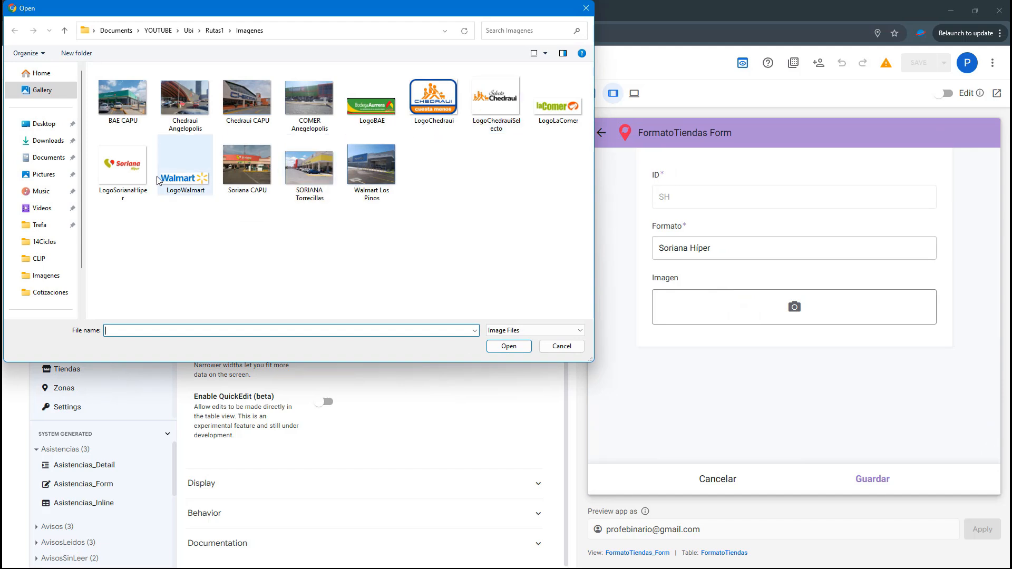
pyautogui.click(129, 169)
pyautogui.click(508, 348)
pyautogui.click(885, 481)
pyautogui.click(605, 133)
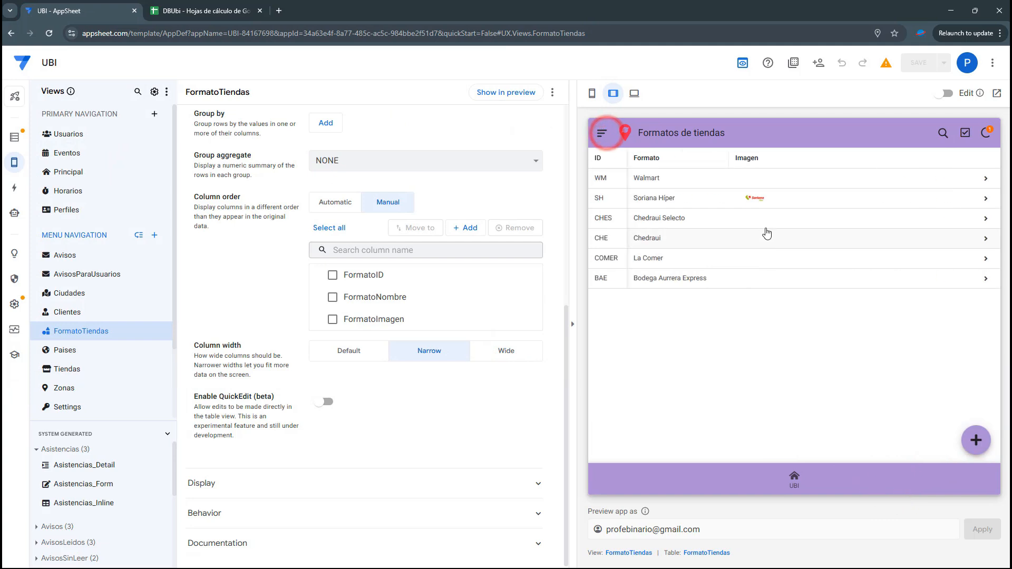
# - Attach the LogoChedrauiSelecto image to the Chedraui Selecto format, save the record and return to the formats list
pyautogui.click(758, 219)
pyautogui.click(977, 442)
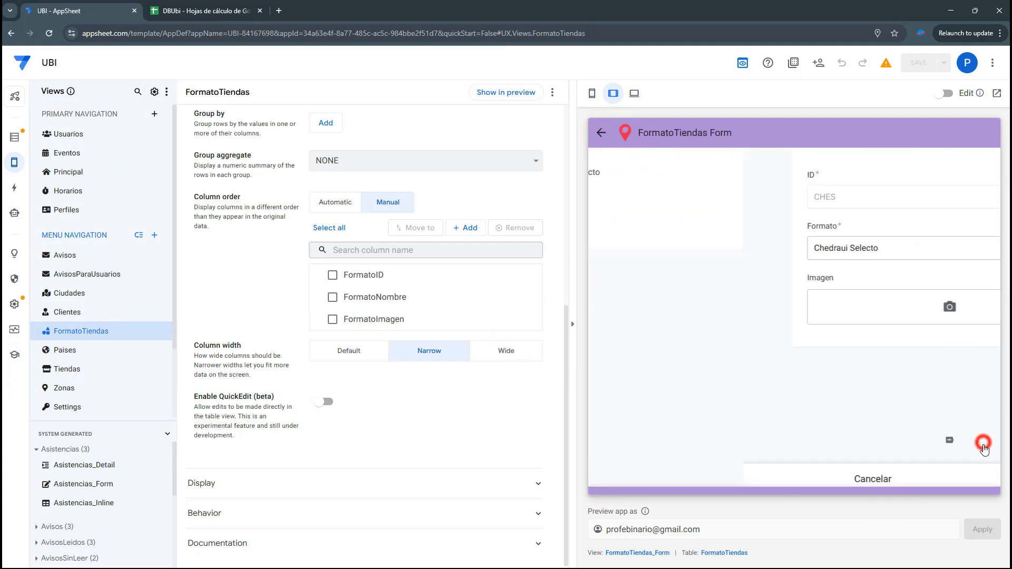
pyautogui.click(754, 294)
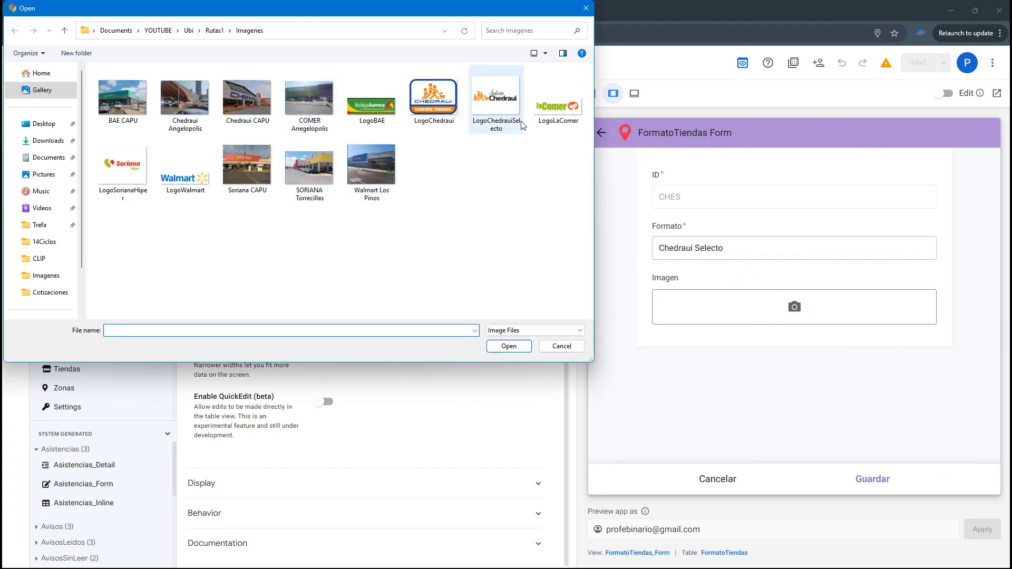
pyautogui.doubleClick(498, 96)
pyautogui.click(875, 479)
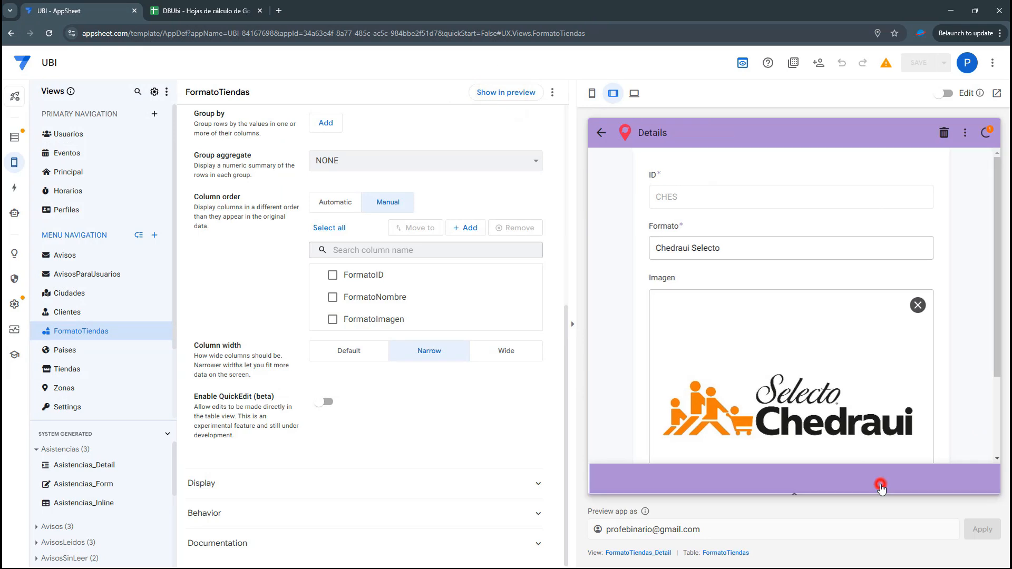
pyautogui.click(599, 133)
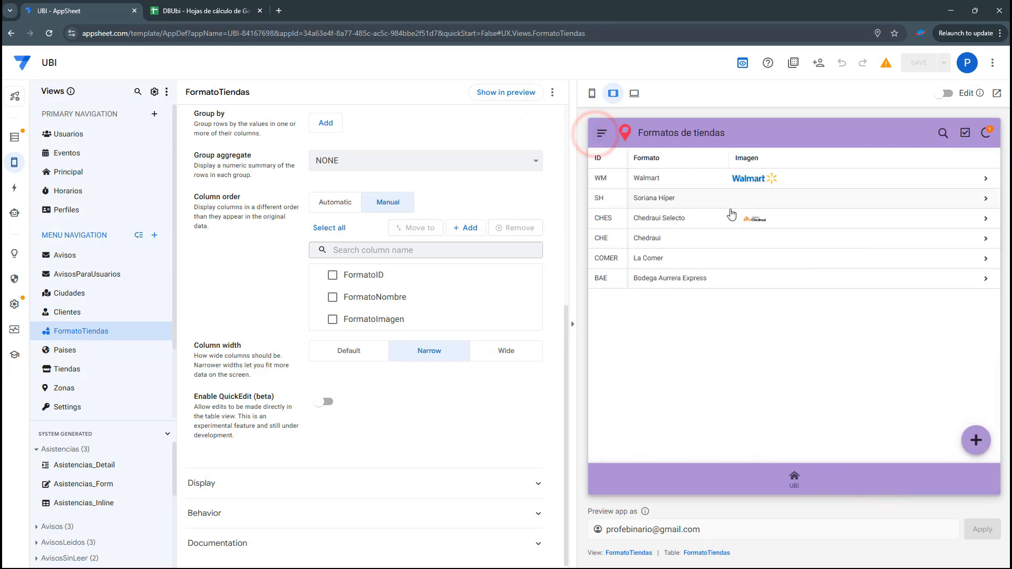
# - Attach the LogoChedraui image to the Chedraui format, save the record and return to the formats list
pyautogui.click(724, 238)
pyautogui.click(977, 440)
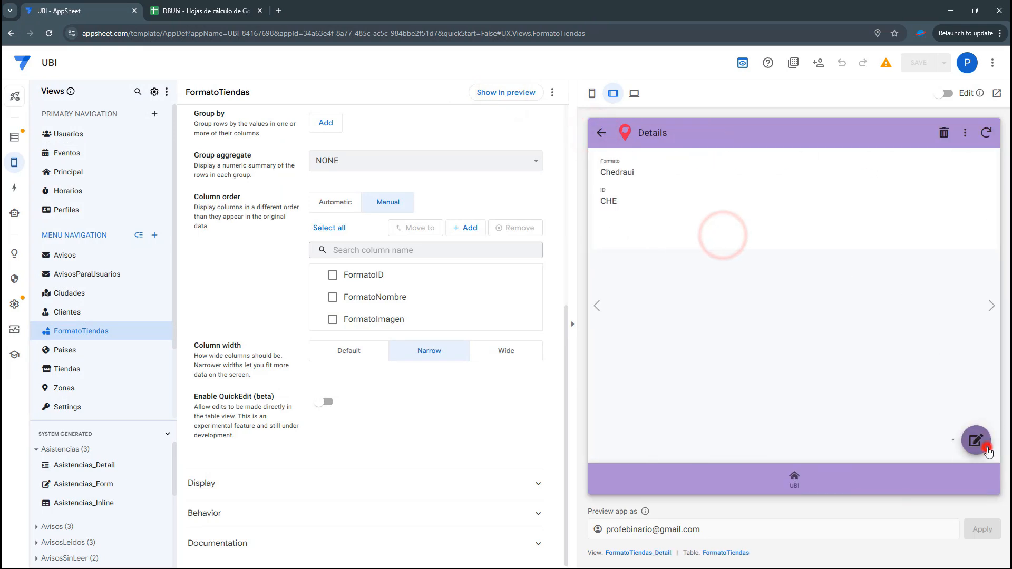
pyautogui.click(736, 310)
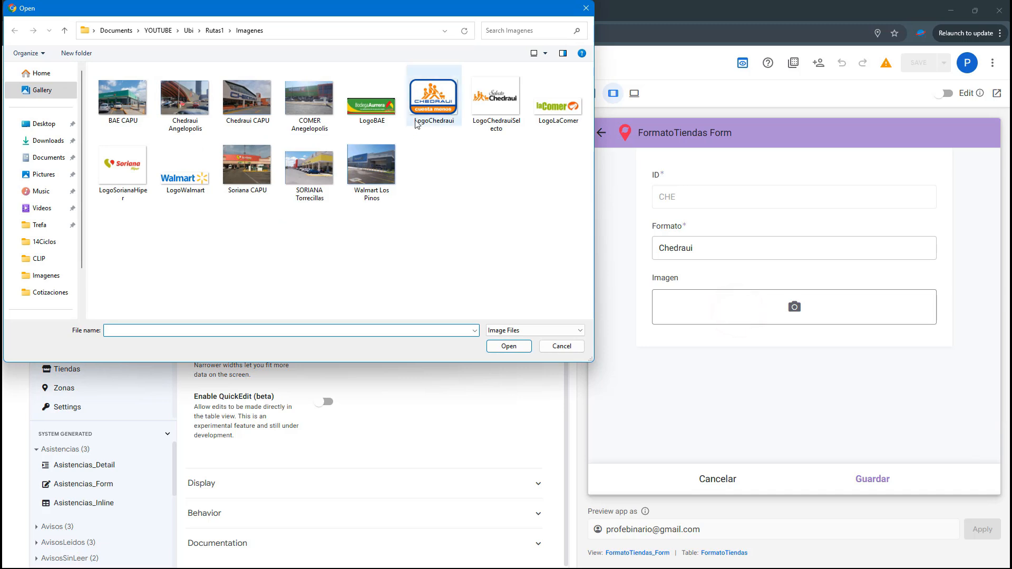
pyautogui.doubleClick(419, 114)
pyautogui.click(872, 480)
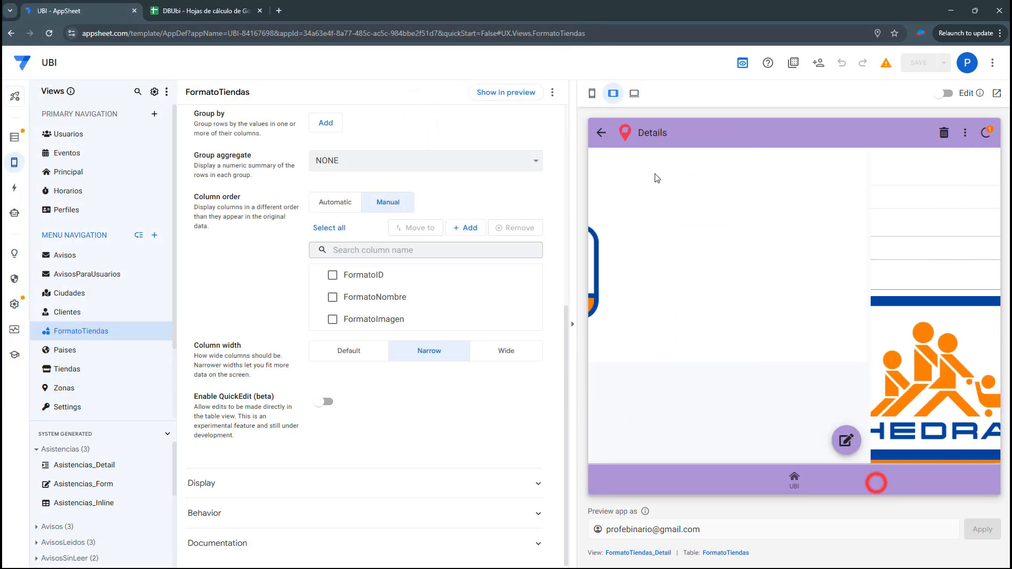
pyautogui.click(601, 132)
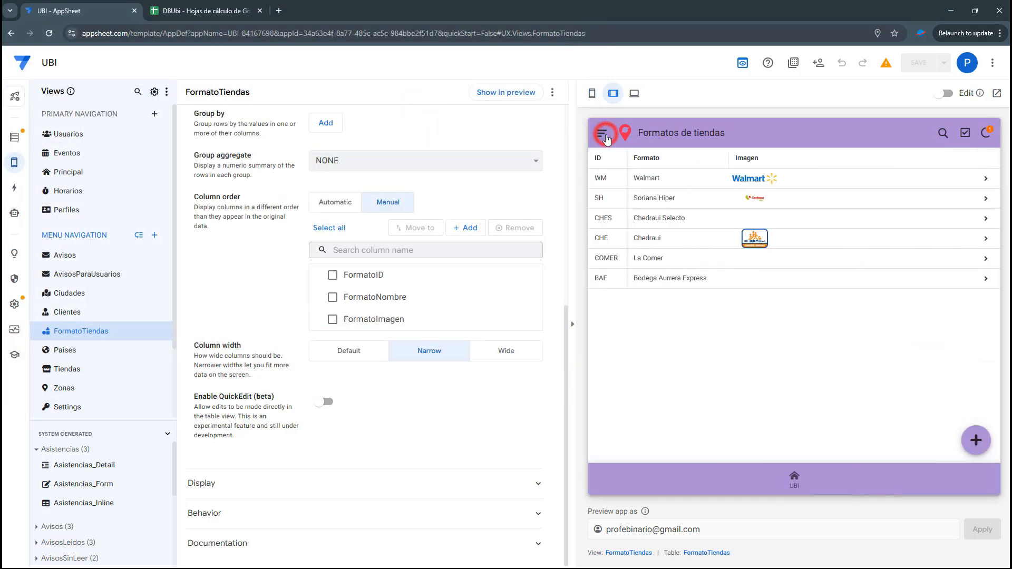
# - Attach the LogoLaComer image to the La Comer format, save the record and return to the formats list
pyautogui.click(749, 264)
pyautogui.click(975, 439)
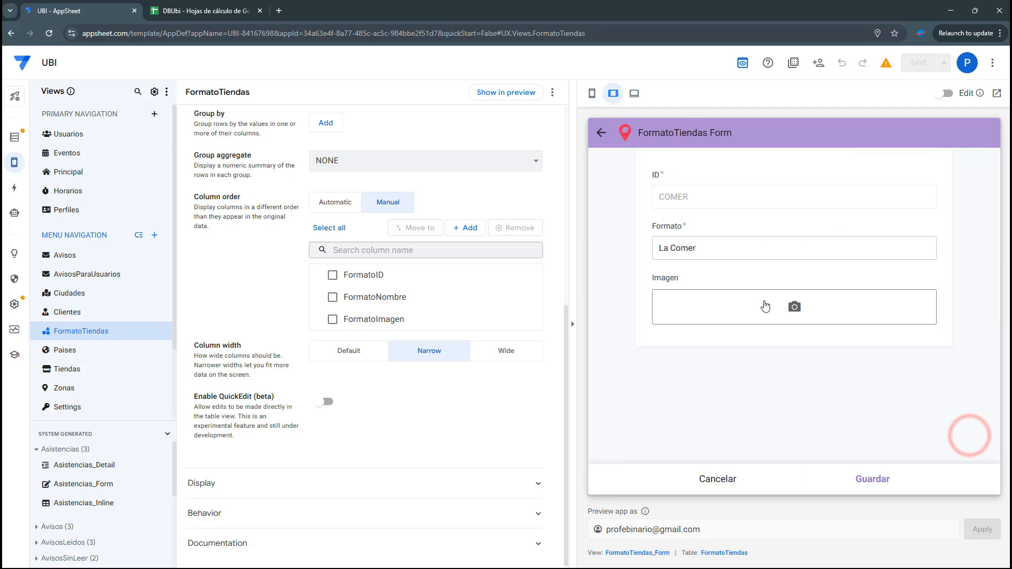
pyautogui.click(765, 307)
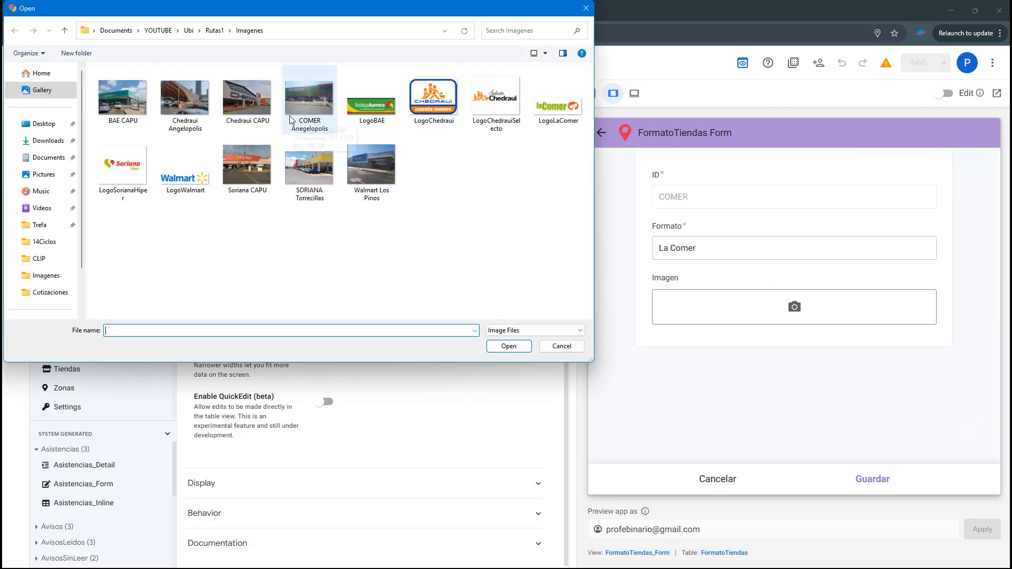
pyautogui.doubleClick(563, 110)
pyautogui.click(882, 486)
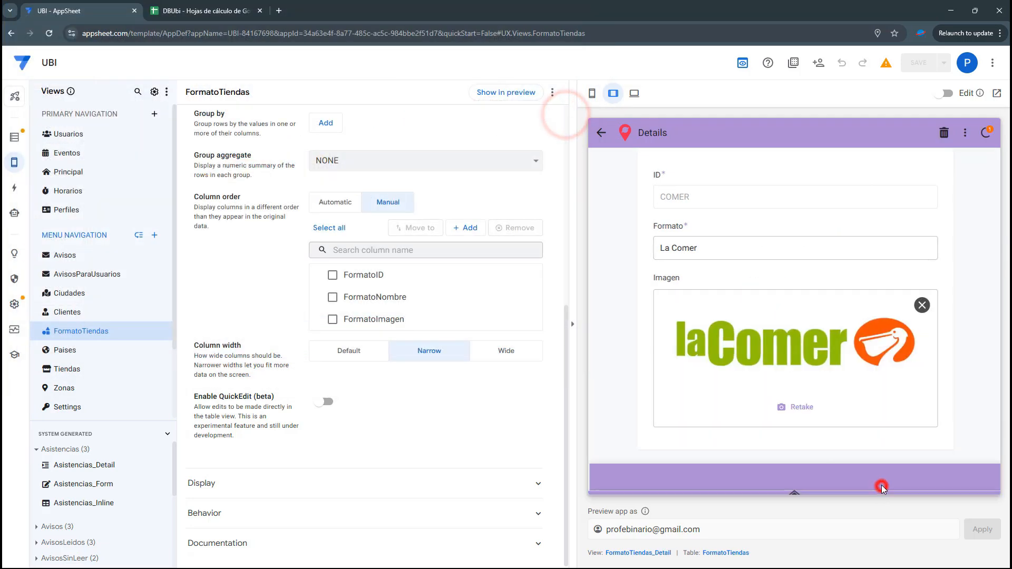
pyautogui.click(601, 132)
# - Attach the LogoBAE image to the Bodega Aurrera Express format, save the record and sync the formats list
pyautogui.click(757, 282)
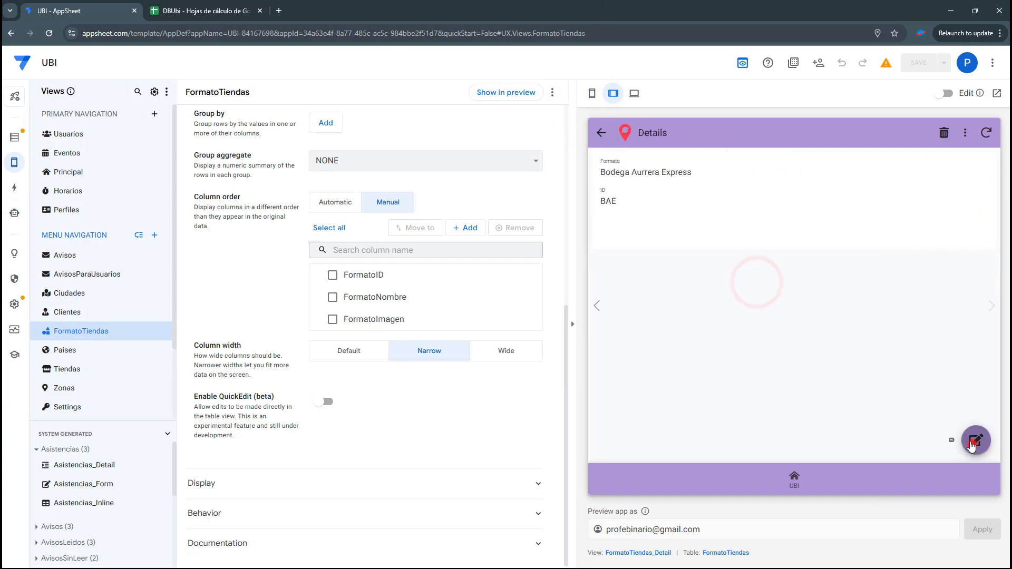
pyautogui.click(974, 442)
pyautogui.click(758, 314)
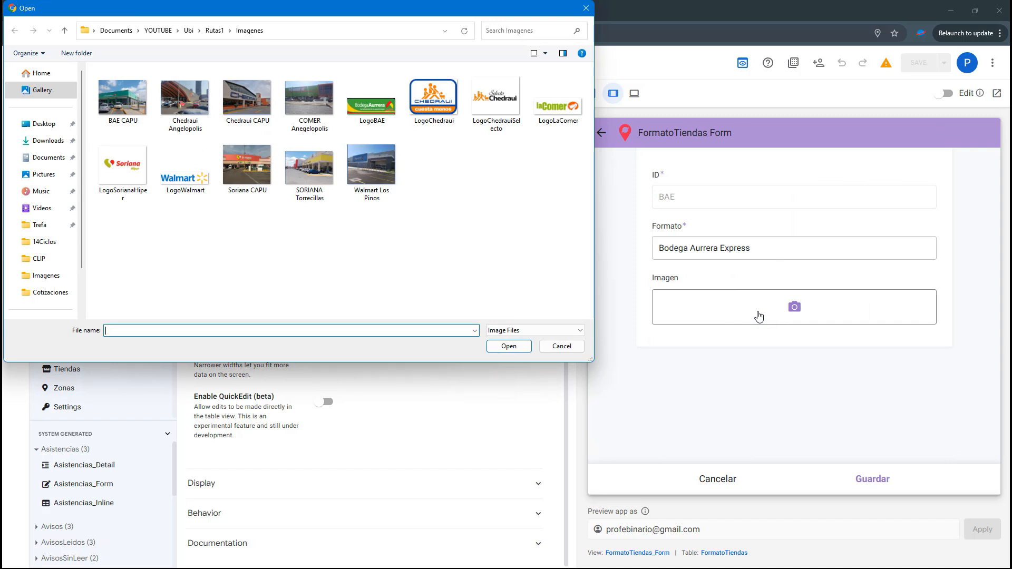
pyautogui.click(369, 88)
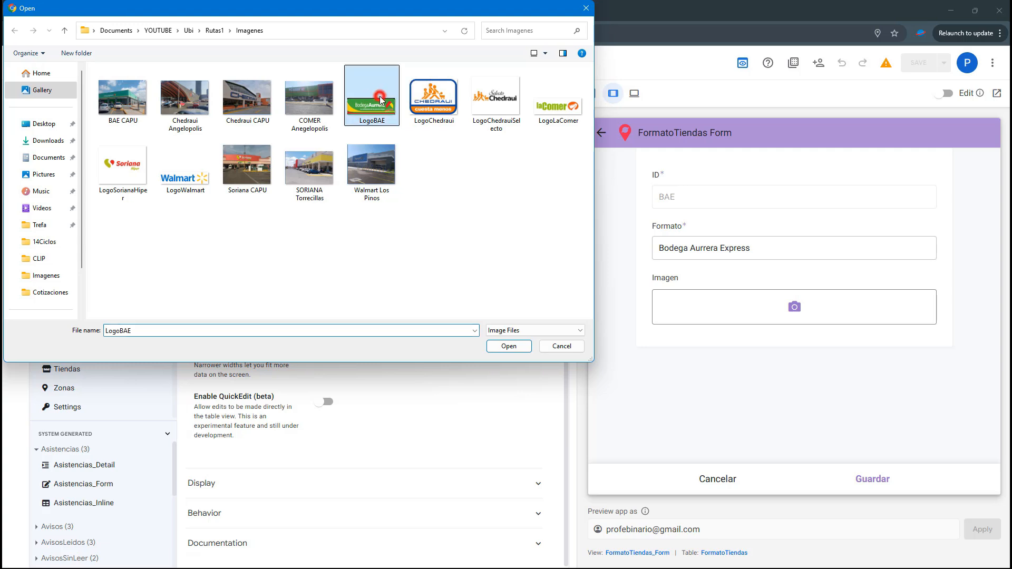
pyautogui.click(509, 346)
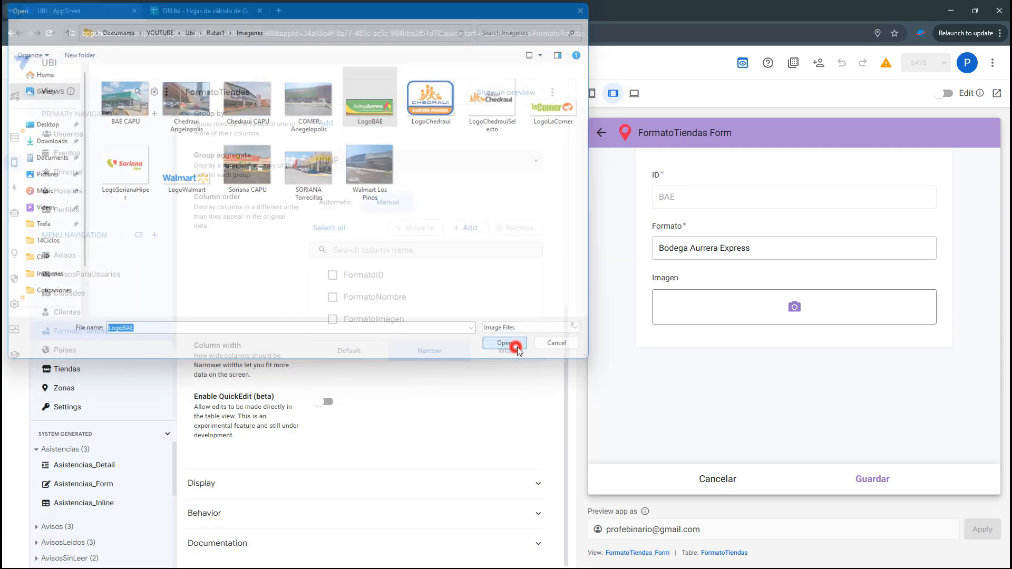
pyautogui.click(885, 484)
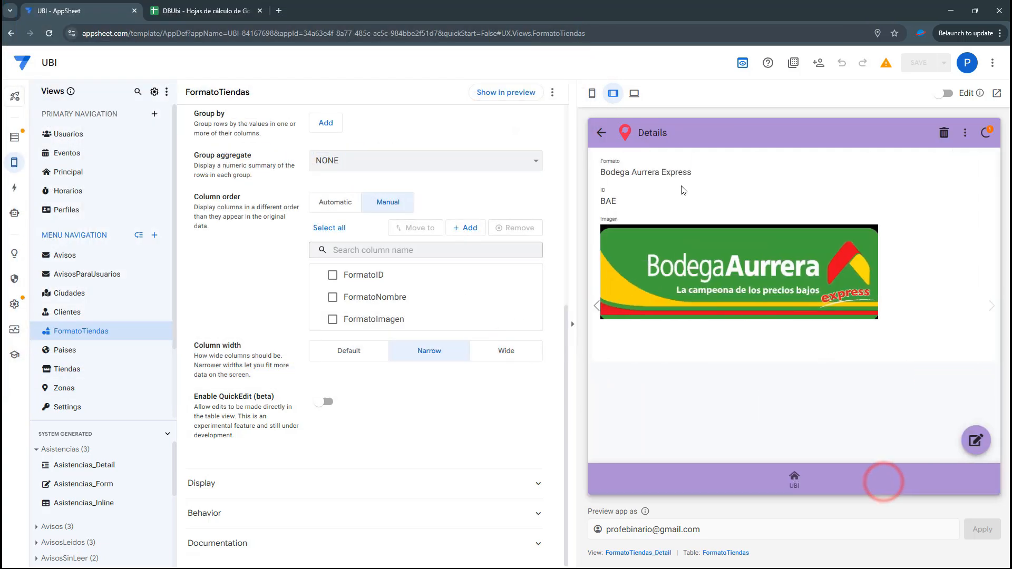
pyautogui.click(601, 132)
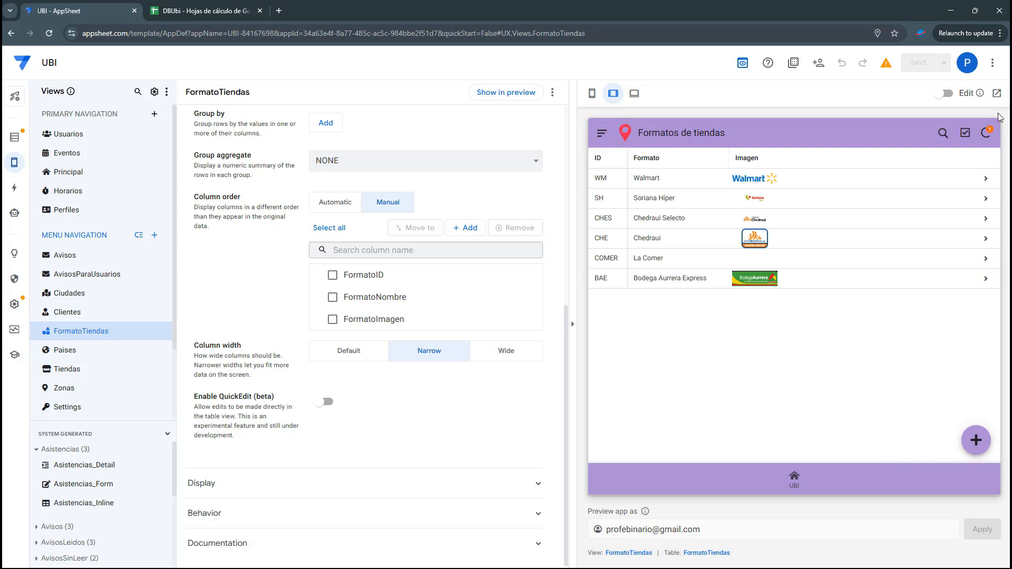
pyautogui.click(986, 133)
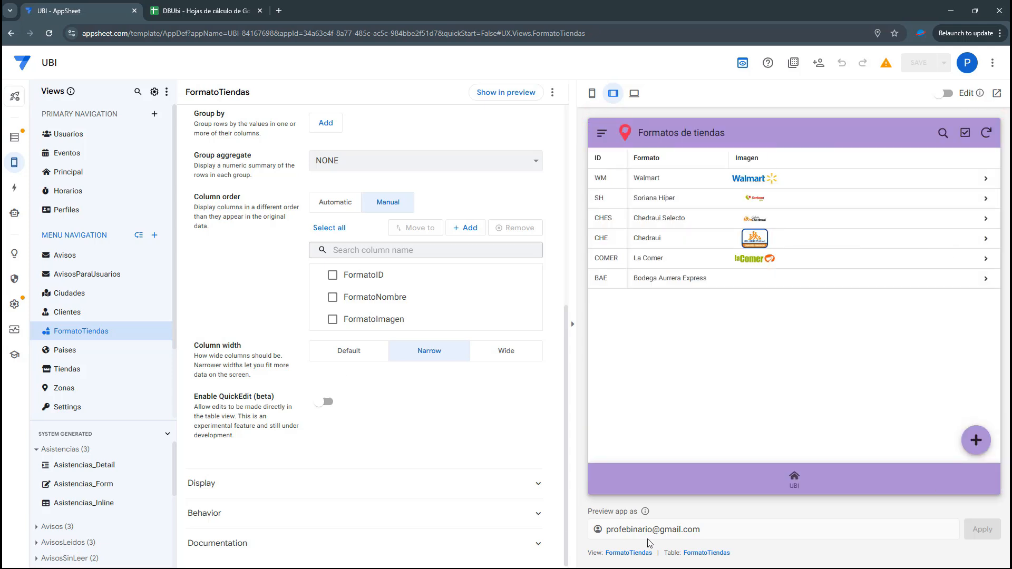
# - Open the Tiendas view's settings from the preview and set the card's header thumbnail to the LogoFormatoVirtual column
pyautogui.click(795, 477)
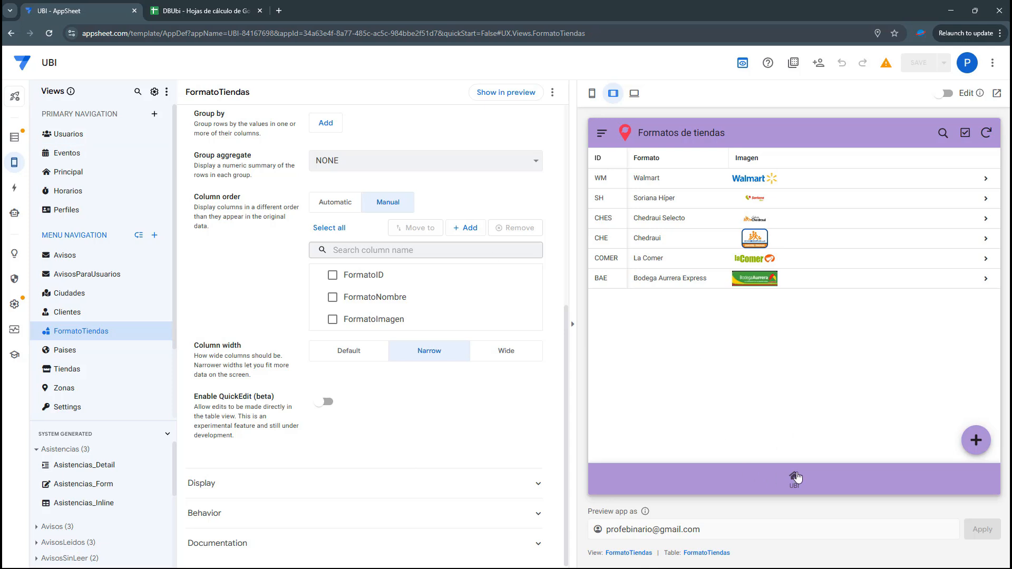
pyautogui.click(603, 132)
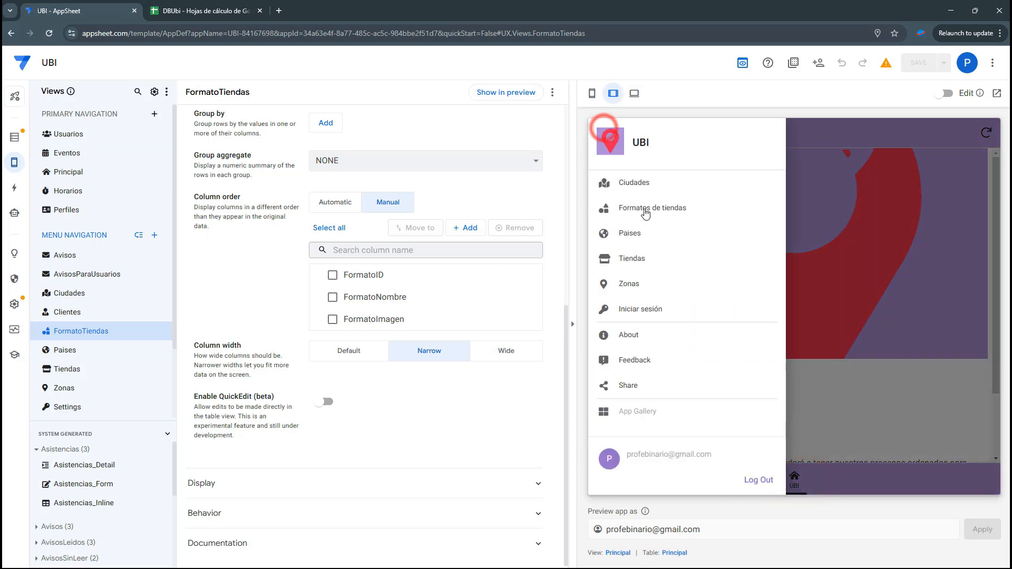
pyautogui.click(637, 259)
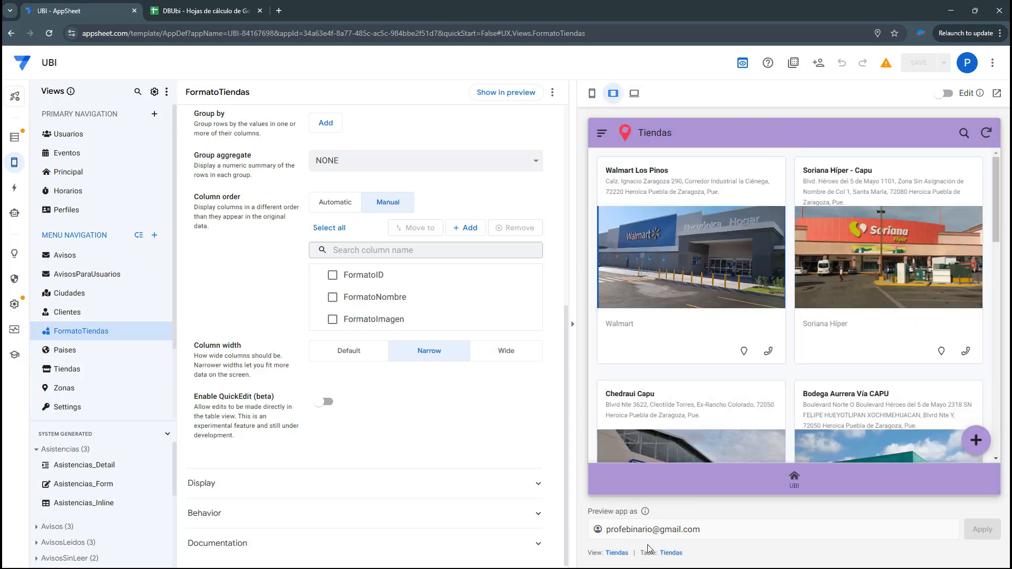
pyautogui.click(617, 553)
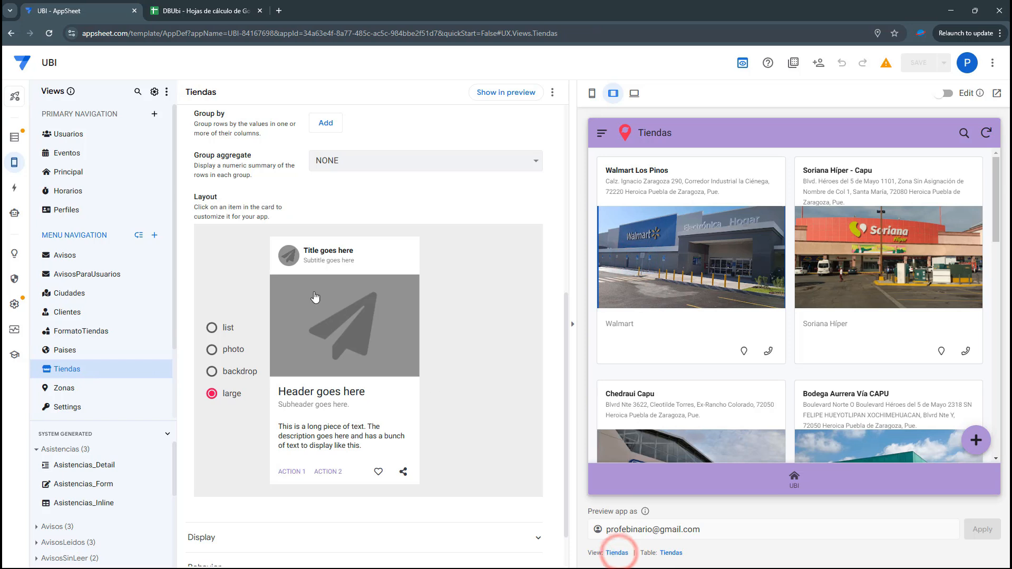
pyautogui.click(297, 254)
pyautogui.click(464, 360)
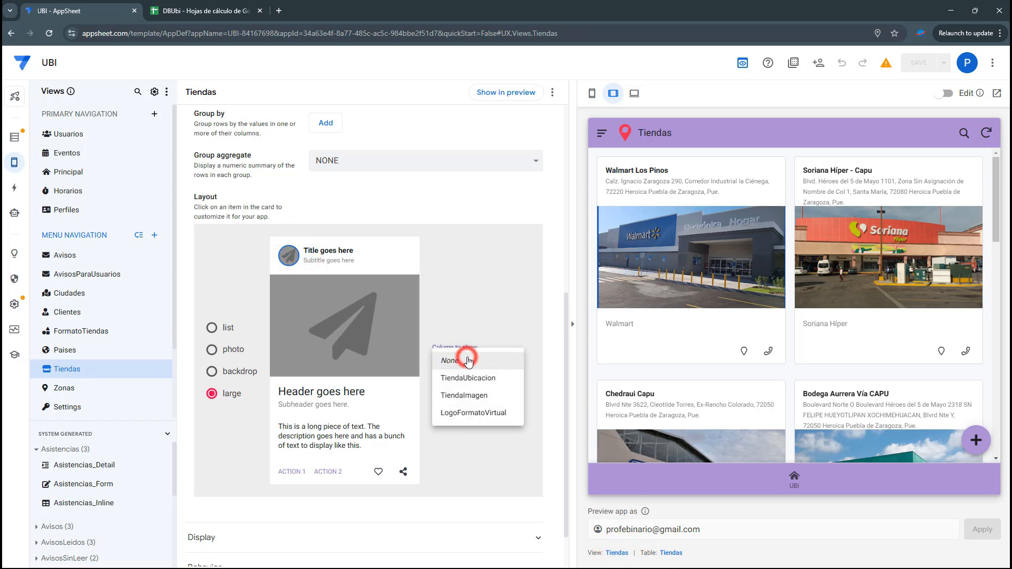
pyautogui.click(472, 414)
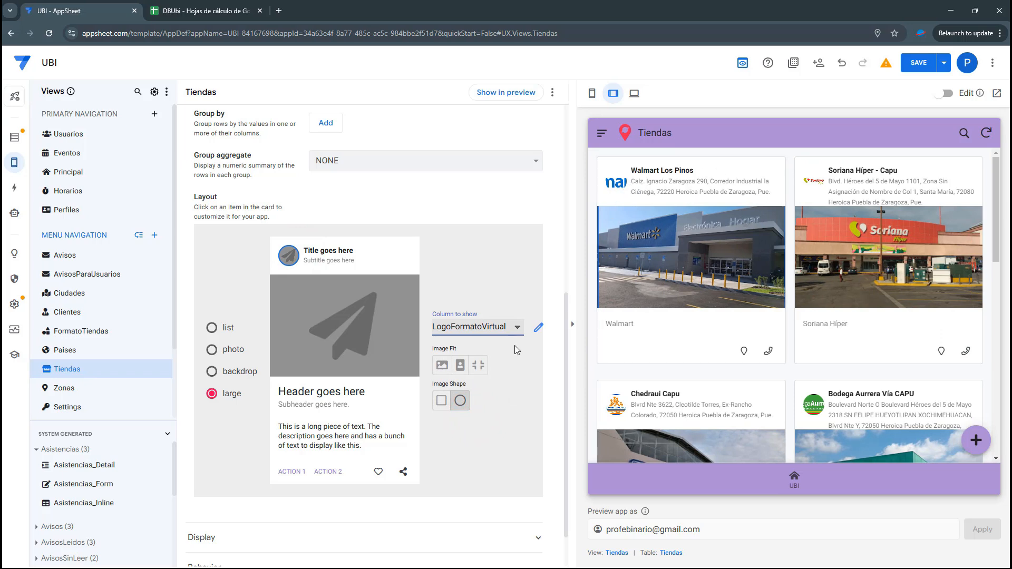
# - Fit the whole logo inside the card thumbnail, set its image shape to square and save the app
pyautogui.click(473, 370)
pyautogui.click(460, 369)
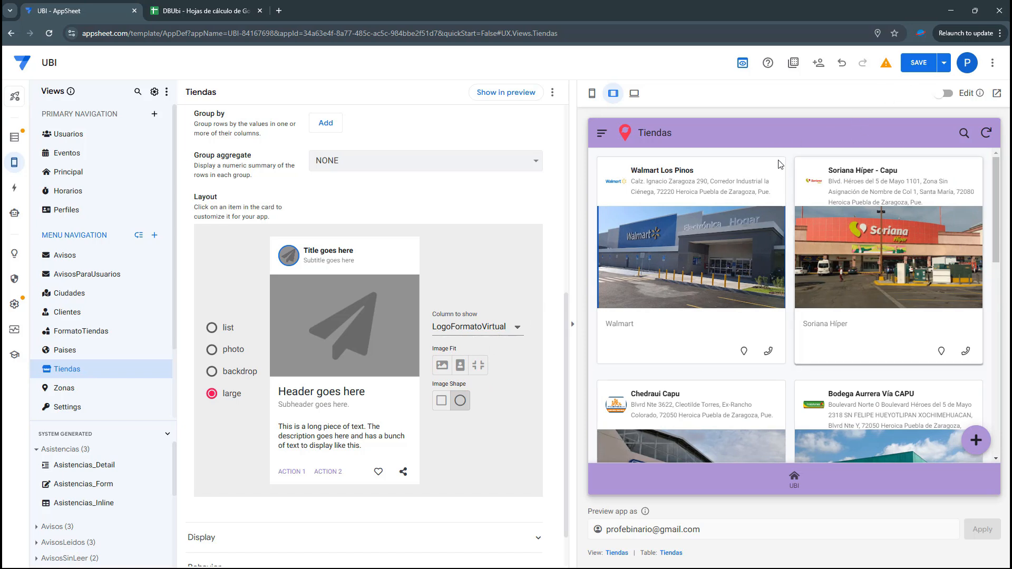
pyautogui.click(441, 401)
pyautogui.click(459, 404)
pyautogui.click(442, 405)
pyautogui.click(919, 62)
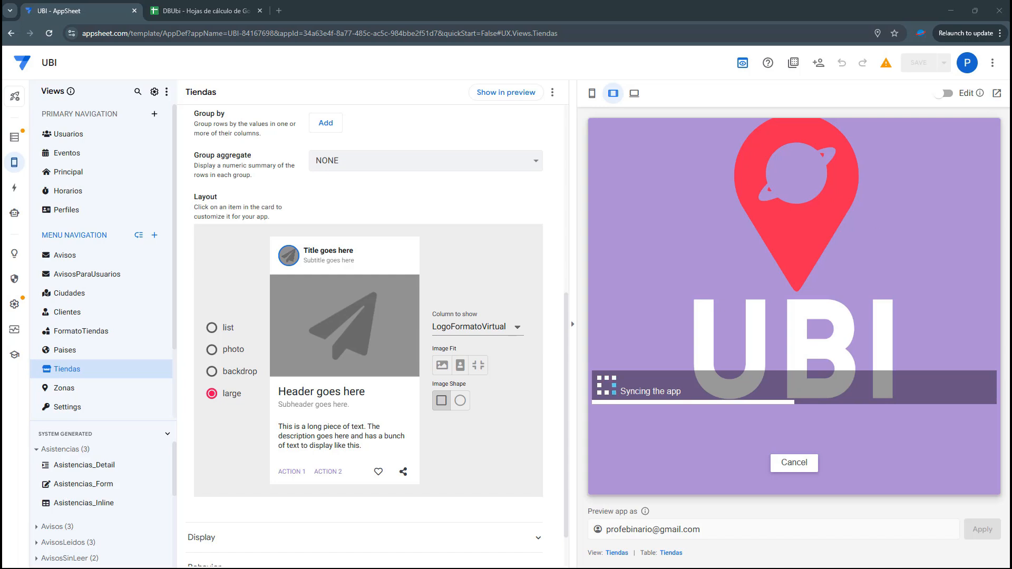
# - Check the Tiendas cards in the phone-size preview, return to tablet size and inspect the app menu's order
pyautogui.click(594, 94)
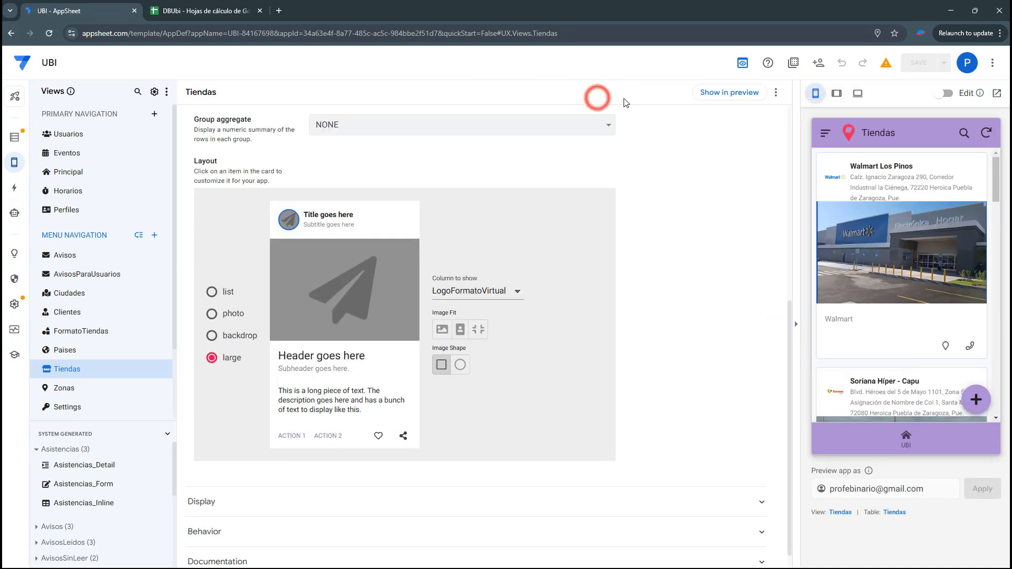
pyautogui.click(838, 98)
pyautogui.click(600, 140)
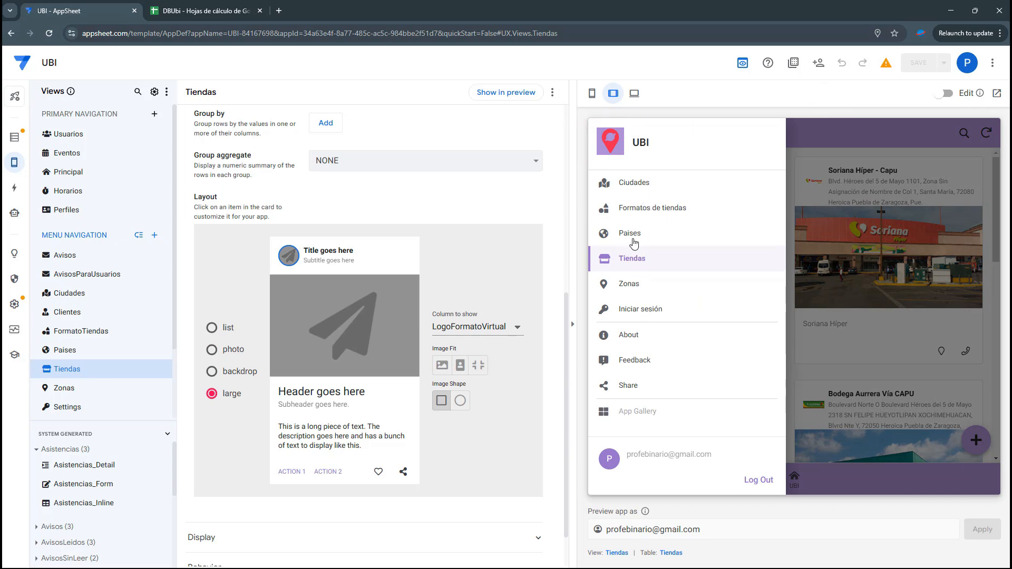
pyautogui.click(826, 146)
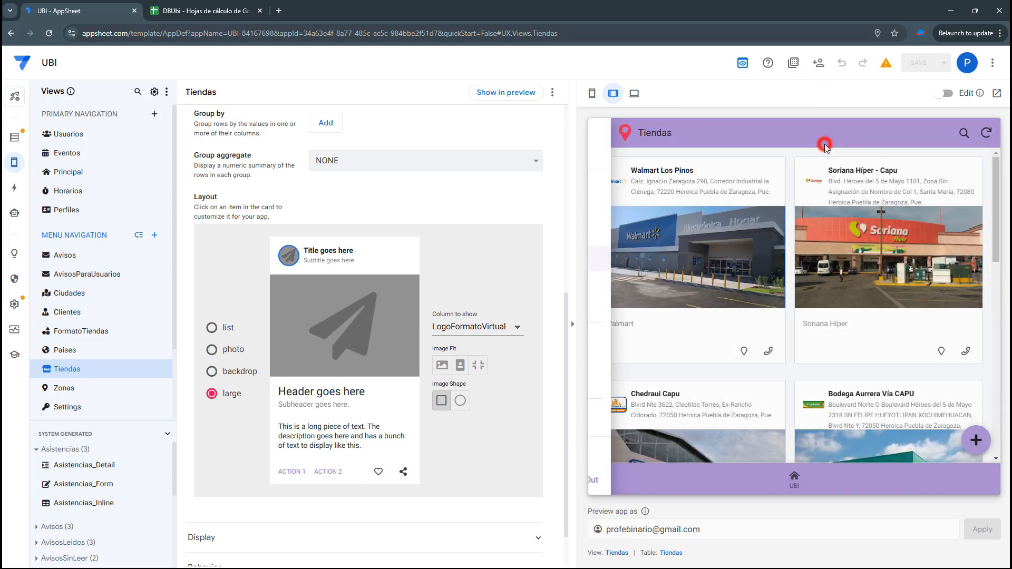
# - Reorder the menu views after AvisosParaUsuarios as Paises, Ciudades, Zonas, FormatoTiendas, Tiendas, Clientes, save the app and check the preview menu
pyautogui.click(15, 162)
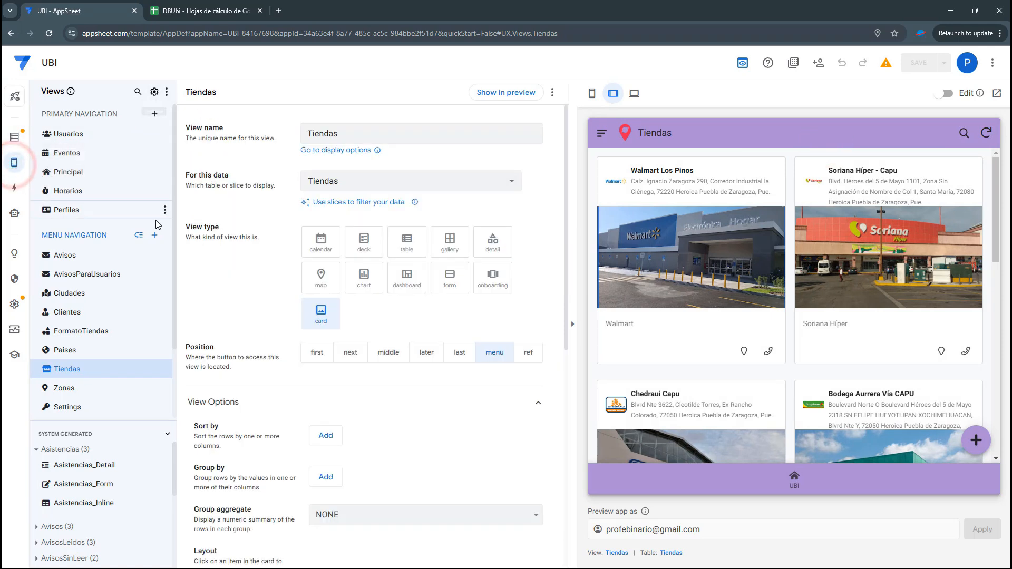
pyautogui.moveTo(52, 235); pyautogui.dragTo(95, 240)
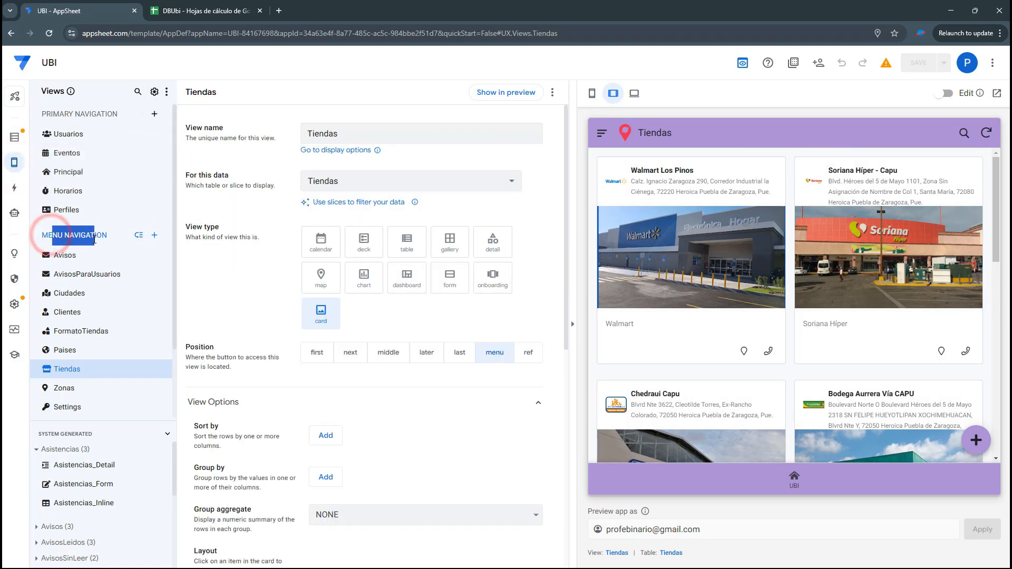
pyautogui.click(140, 236)
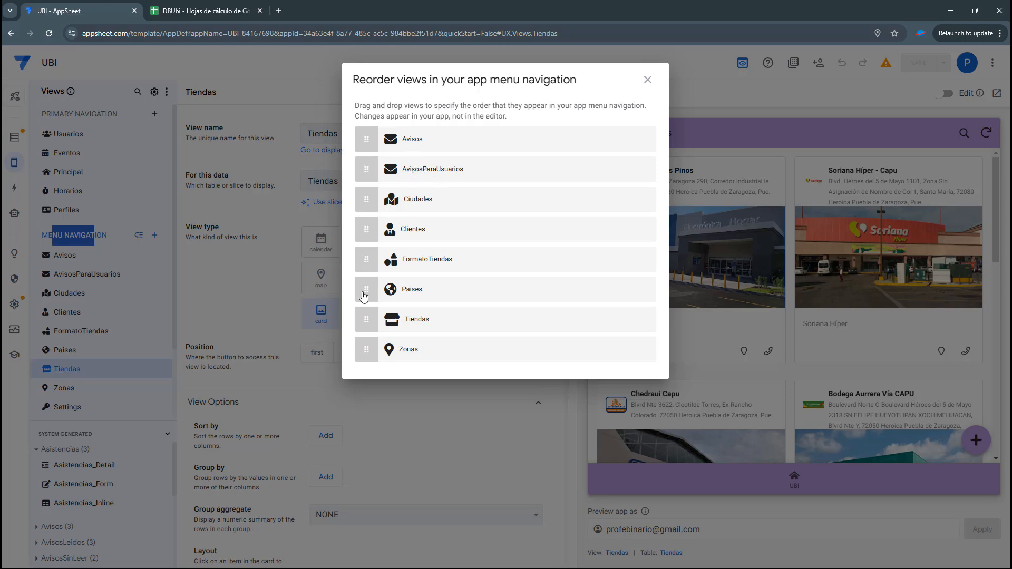
pyautogui.moveTo(362, 293); pyautogui.dragTo(374, 203)
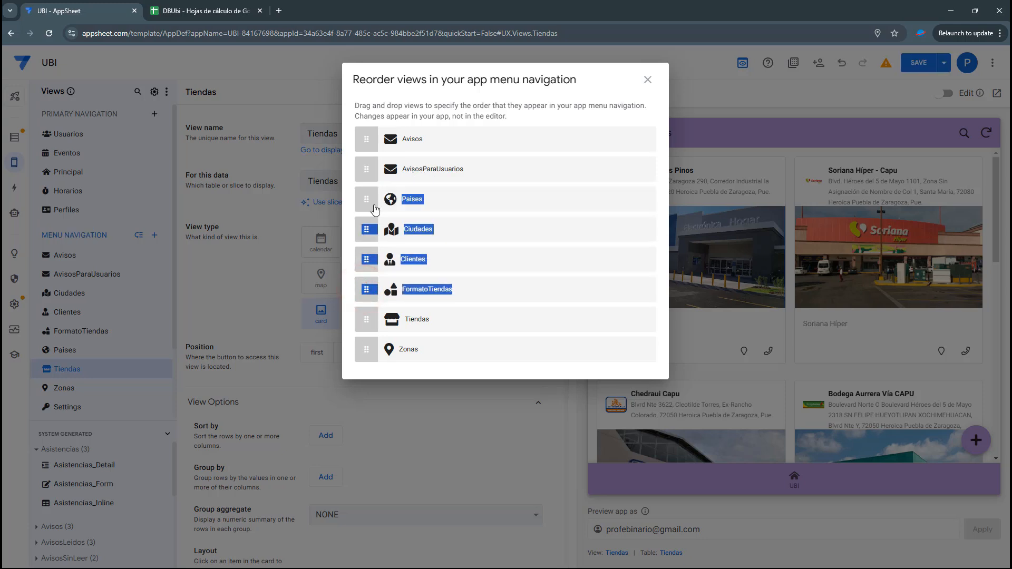
pyautogui.click(409, 231)
pyautogui.moveTo(366, 319); pyautogui.dragTo(380, 289)
pyautogui.moveTo(367, 350); pyautogui.dragTo(364, 261)
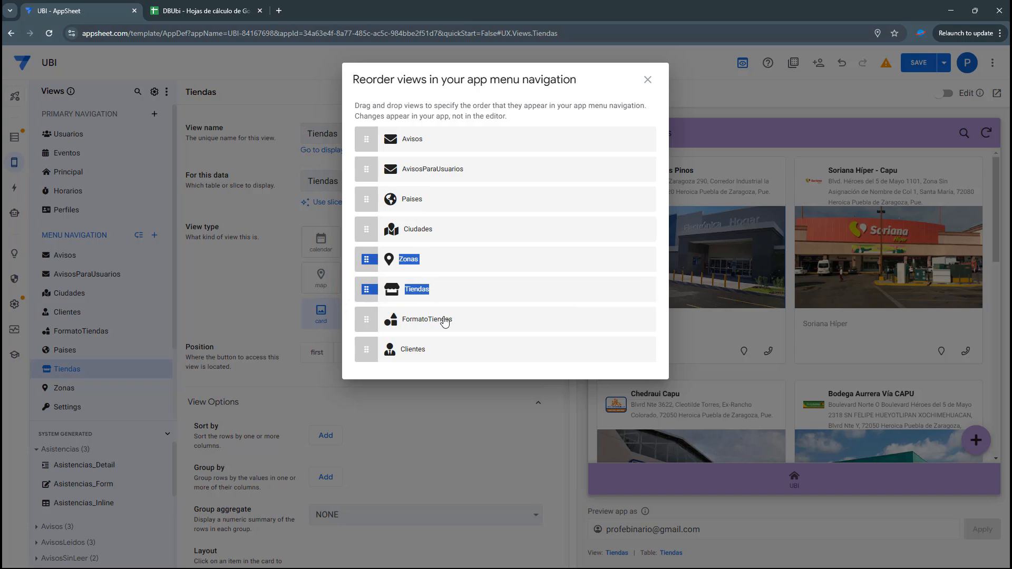
pyautogui.moveTo(375, 318); pyautogui.dragTo(375, 290)
pyautogui.click(647, 80)
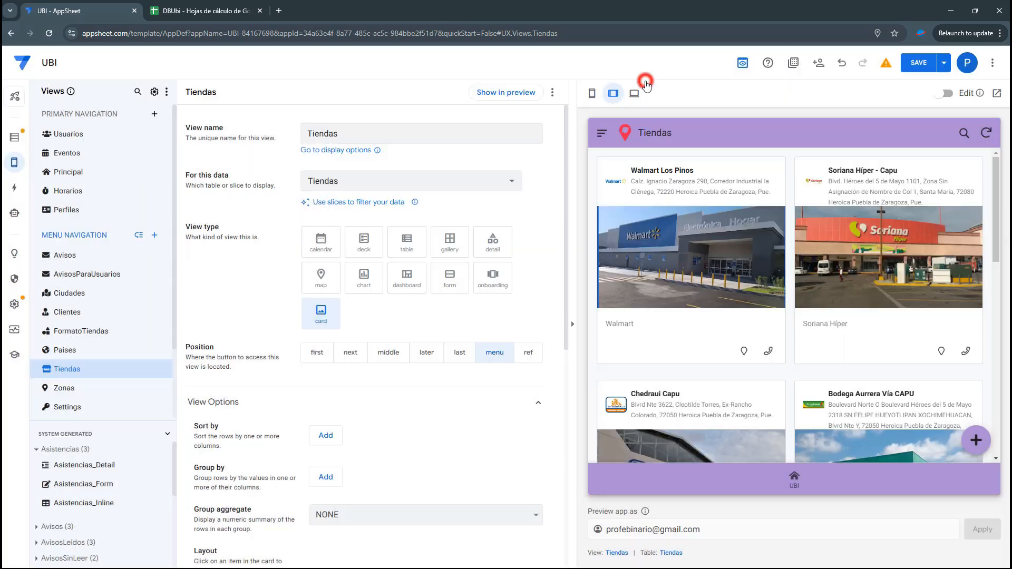
pyautogui.click(906, 63)
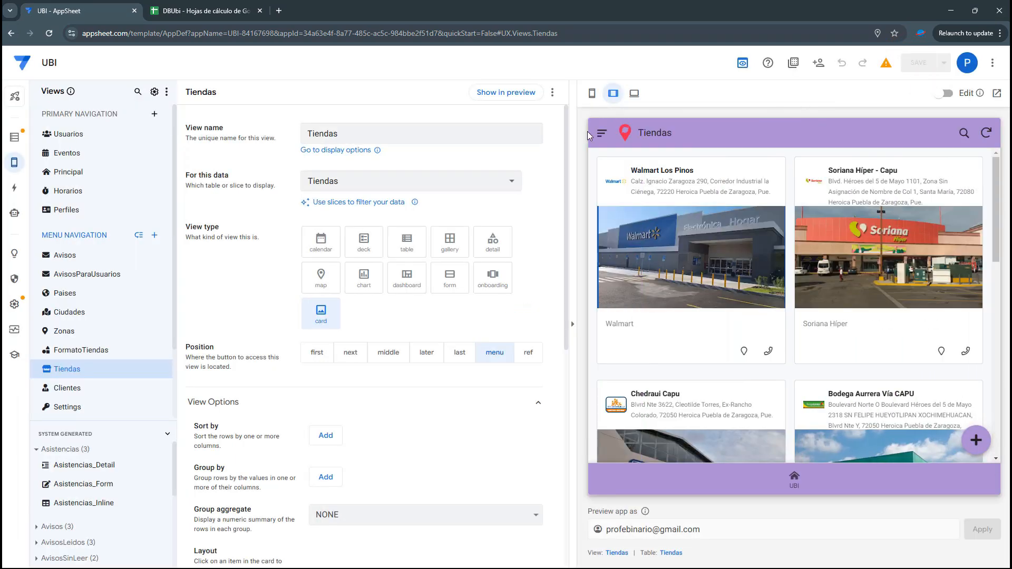
pyautogui.click(601, 134)
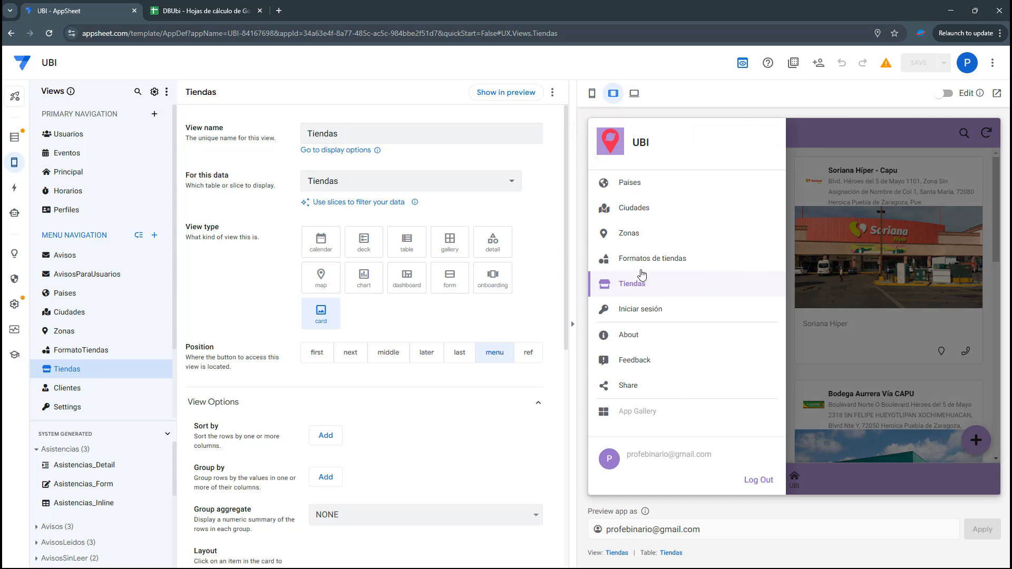
pyautogui.click(906, 125)
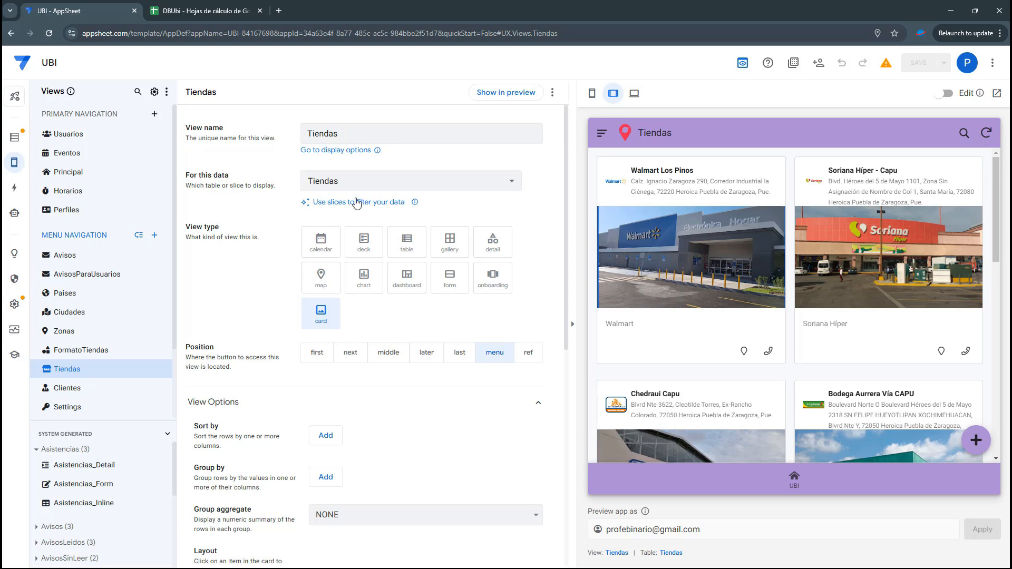
# - Open a new Paises form in the preview, go to its table and hide the Related Ciudades column
pyautogui.click(602, 135)
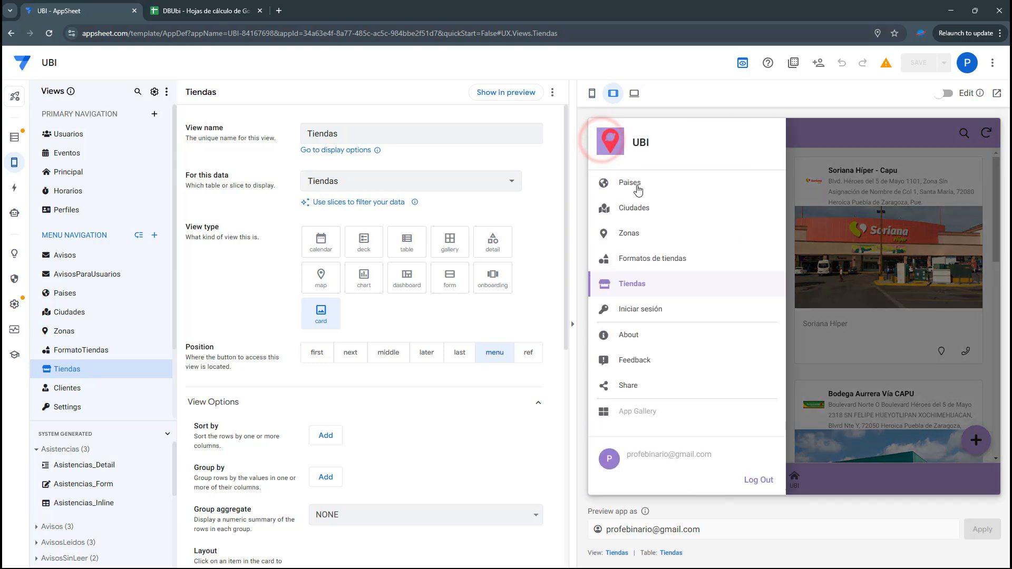
pyautogui.click(636, 184)
pyautogui.click(972, 436)
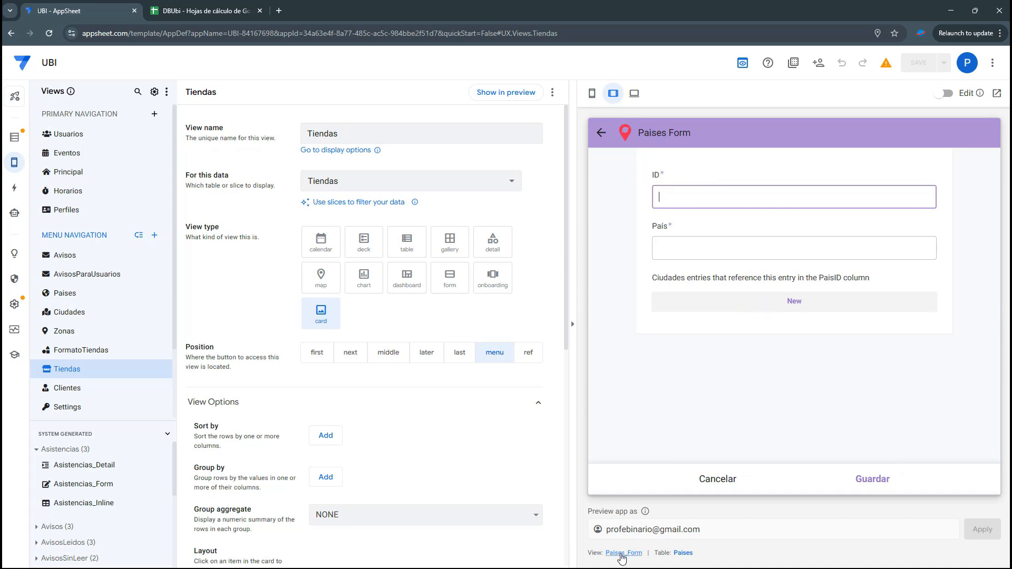
pyautogui.click(685, 553)
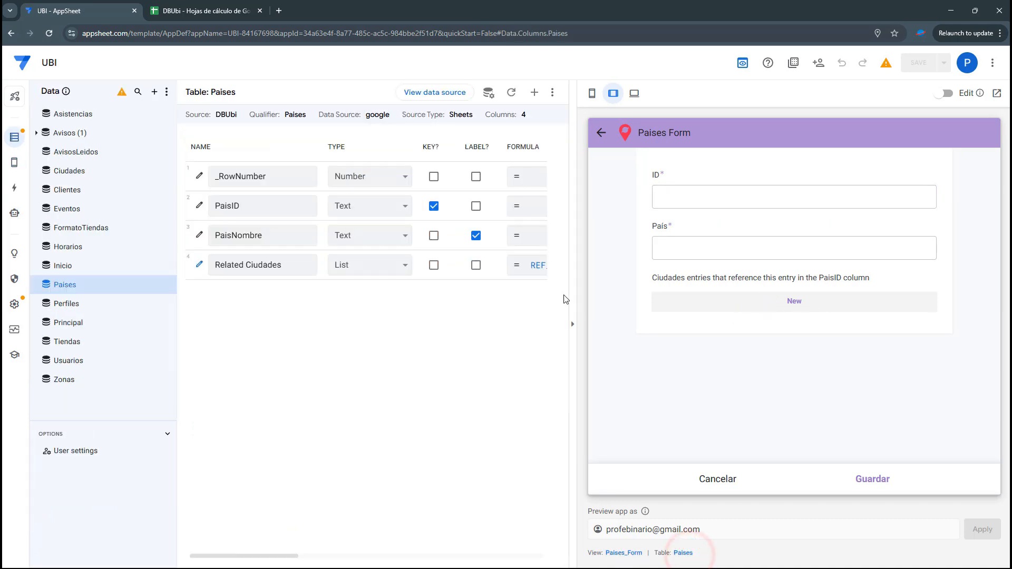
pyautogui.moveTo(290, 559); pyautogui.dragTo(371, 555)
pyautogui.click(380, 265)
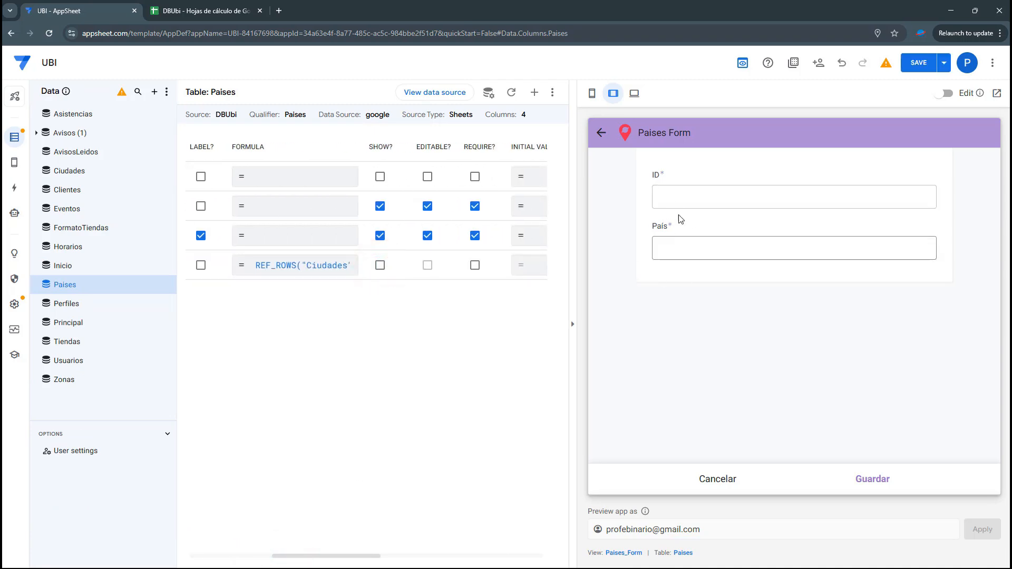
# - Cancel the Paises form and open a new one to check which fields it shows
pyautogui.click(744, 475)
pyautogui.click(975, 439)
pyautogui.click(766, 194)
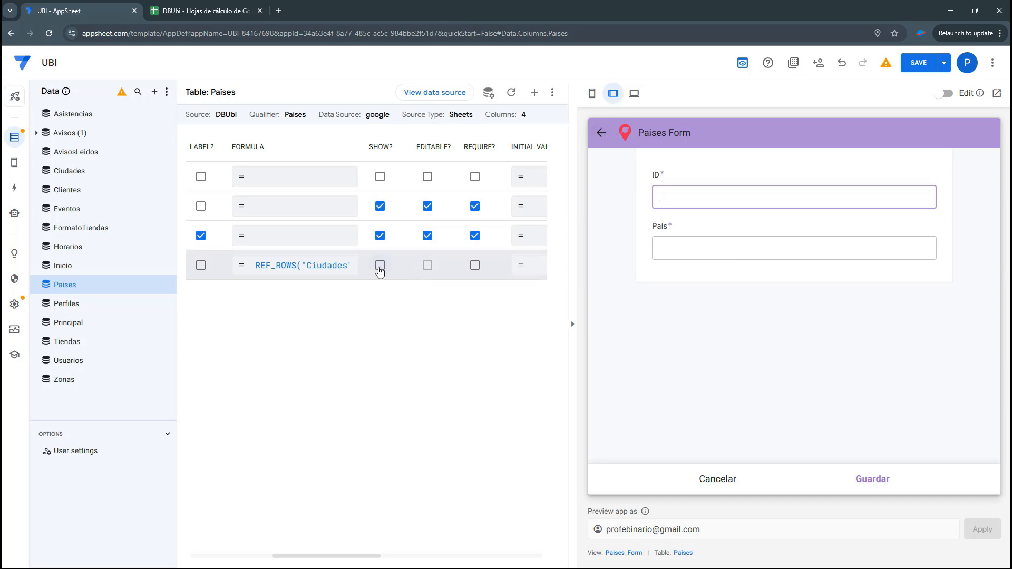
# - Open a new Paises form in the phone-size preview and set the Paises_Form form style to Side-by-side
pyautogui.click(601, 132)
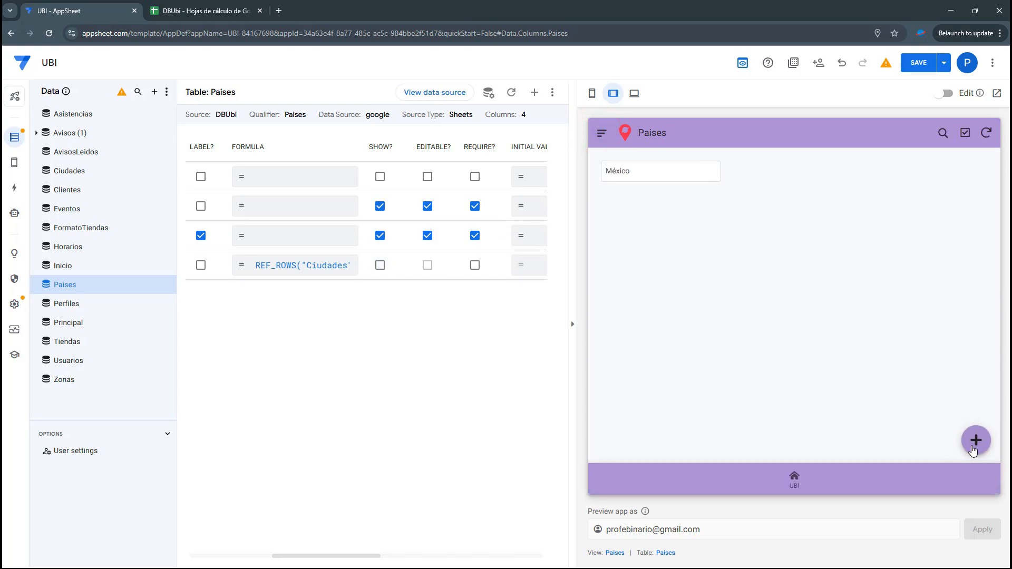
pyautogui.click(974, 450)
pyautogui.click(601, 93)
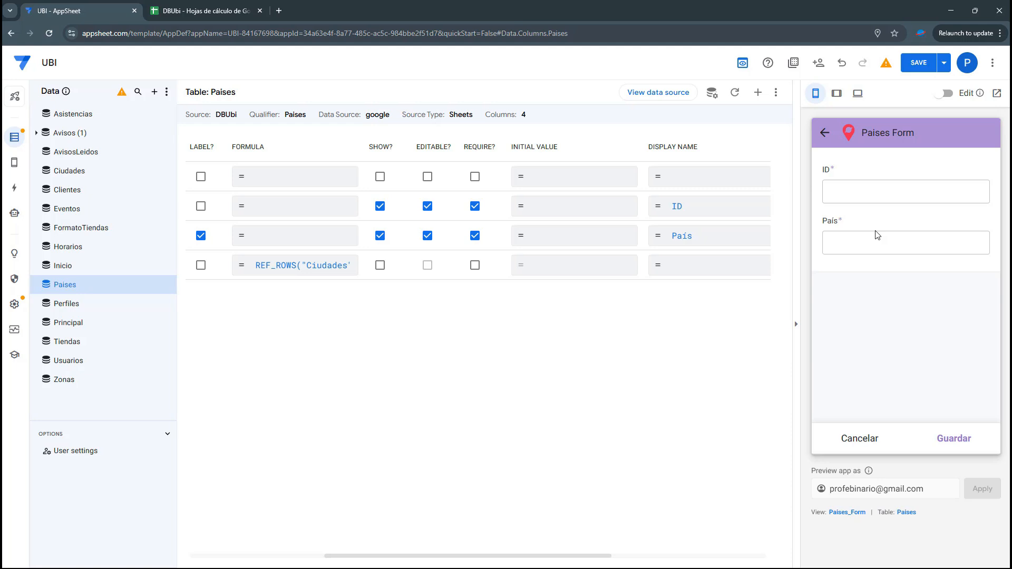
pyautogui.click(842, 513)
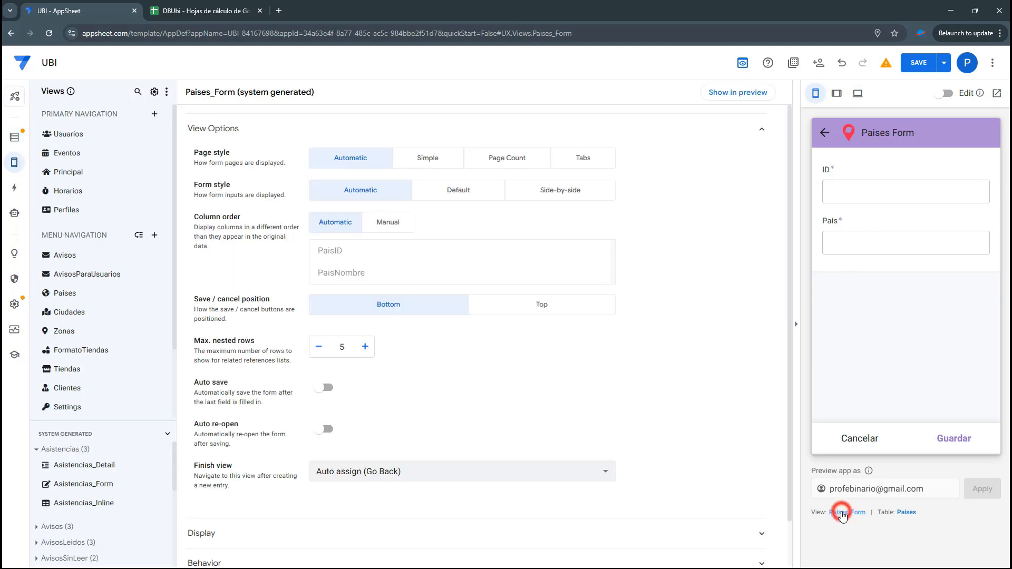
pyautogui.click(559, 193)
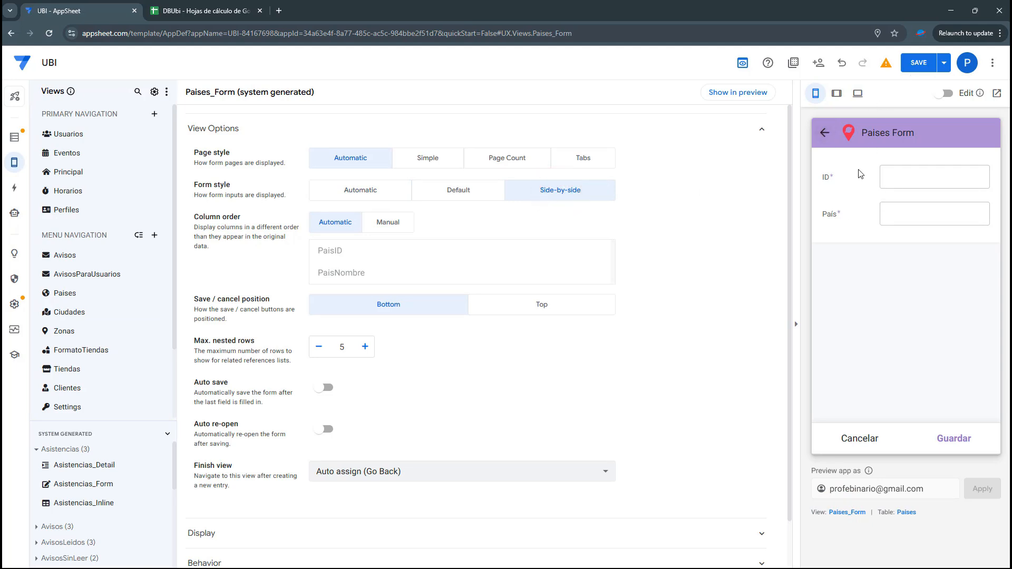
# - Open a new Ciudades form in the preview and set the Ciudades_Form form style to Side-by-side
pyautogui.click(823, 135)
pyautogui.click(822, 131)
pyautogui.click(850, 205)
pyautogui.click(974, 402)
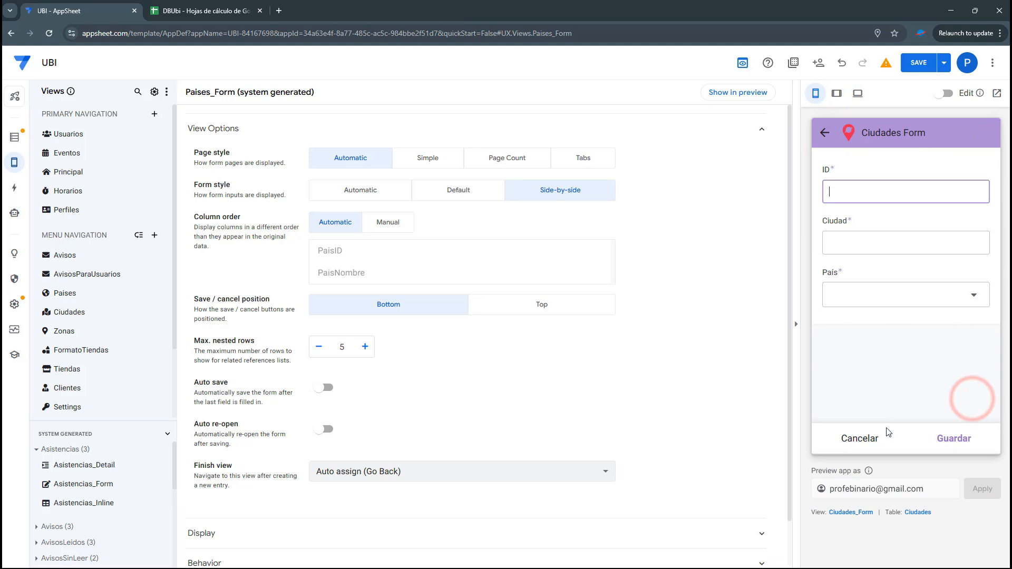
pyautogui.click(857, 514)
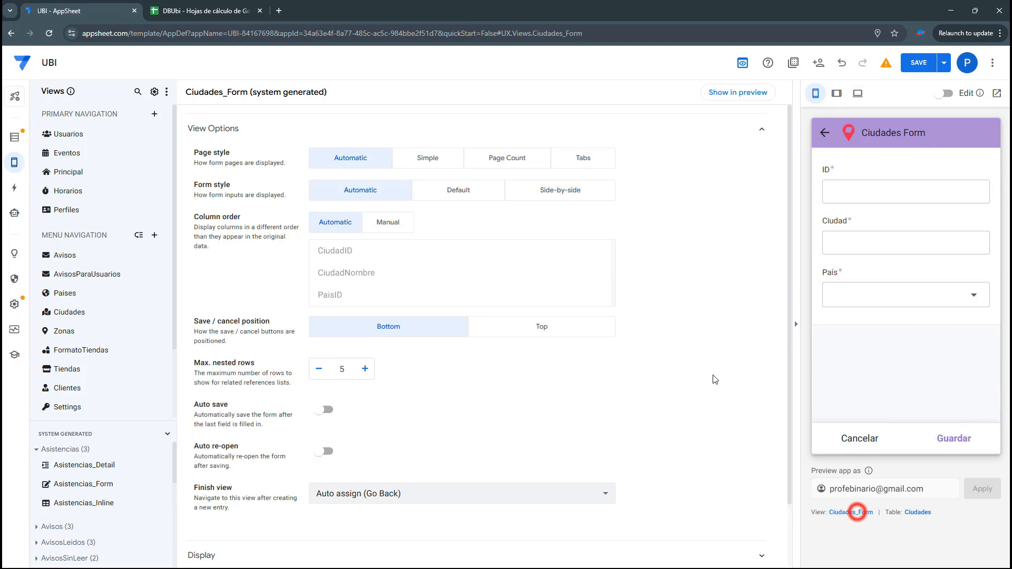
pyautogui.click(561, 190)
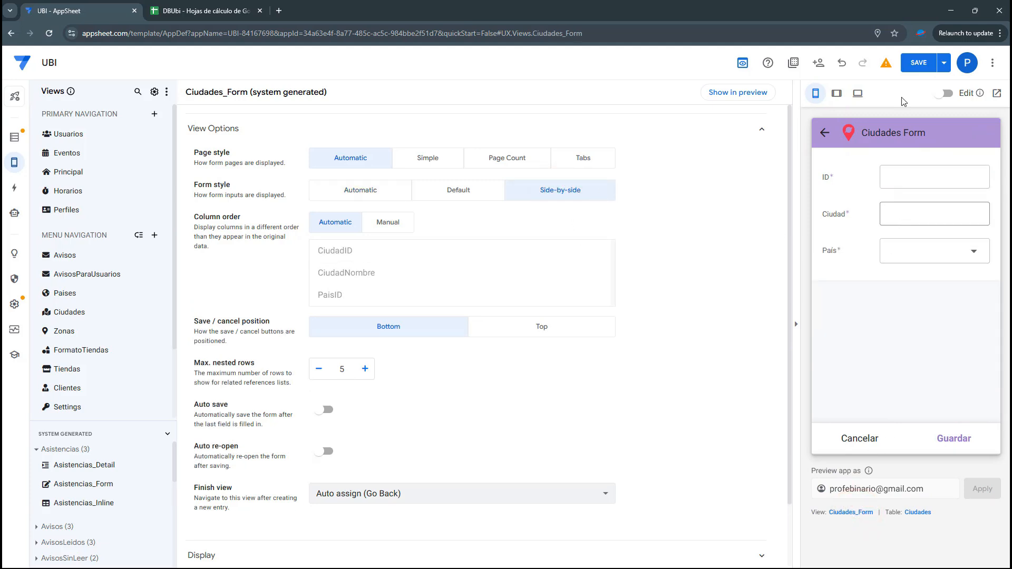
# - Open a new Zonas form in the preview and set the Zonas_Form form style to Side-by-side
pyautogui.click(821, 139)
pyautogui.click(820, 134)
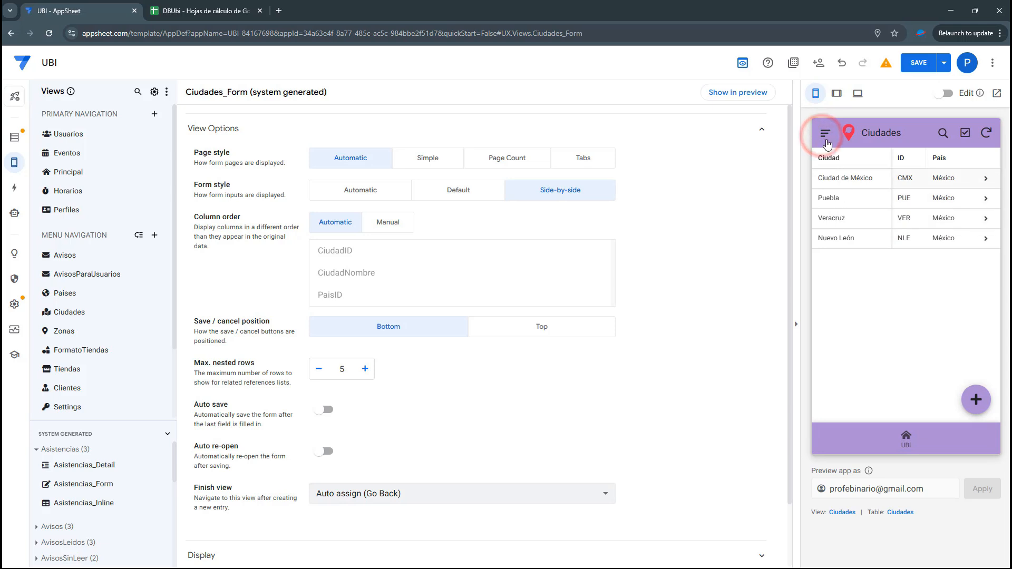
pyautogui.click(829, 233)
pyautogui.click(976, 399)
pyautogui.click(847, 512)
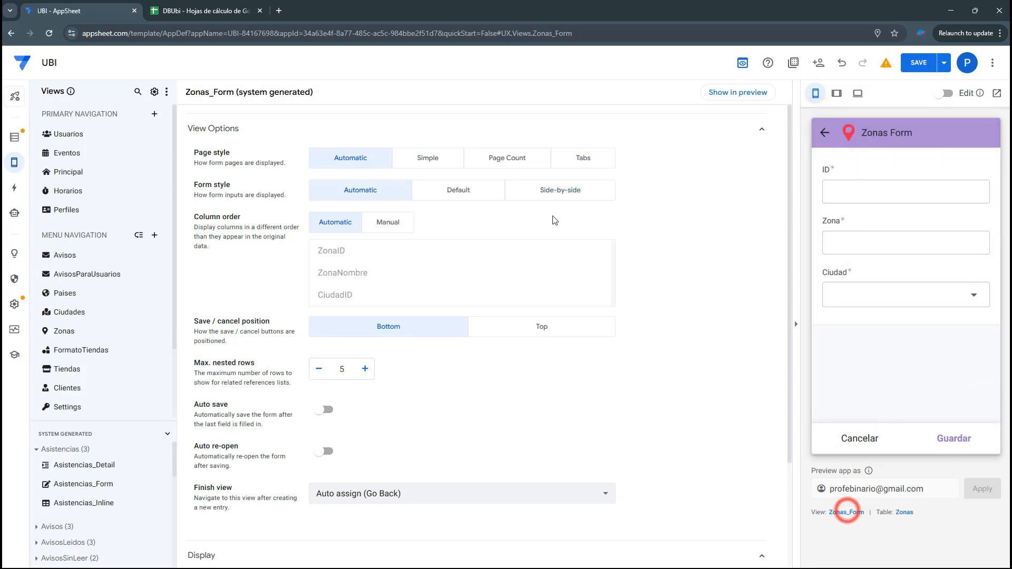
pyautogui.click(560, 191)
# - Open a new form for Formatos de tiendas in the preview and set the FormatoTiendas_Form form style to Side-by-side
pyautogui.click(825, 133)
pyautogui.click(825, 132)
pyautogui.click(863, 261)
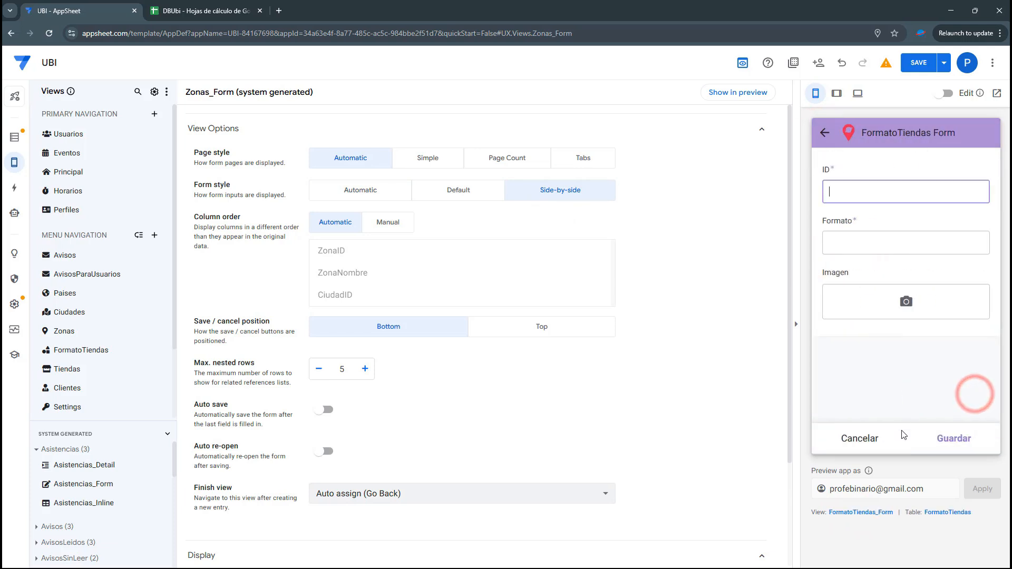
pyautogui.click(858, 519)
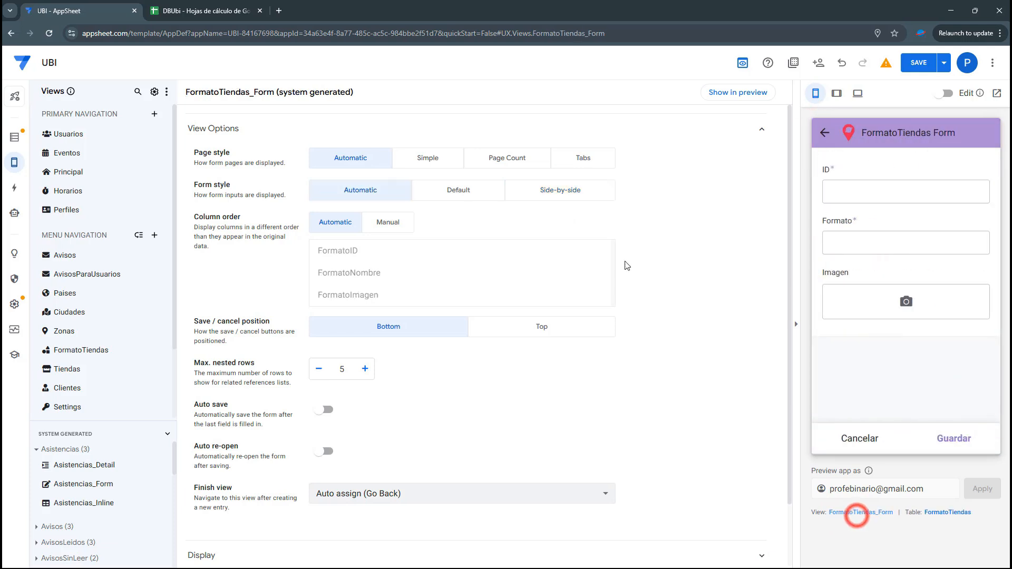
pyautogui.click(570, 190)
# - Open a new Tiendas form in the preview and set the Tiendas_Form form style to Side-by-side
pyautogui.click(826, 132)
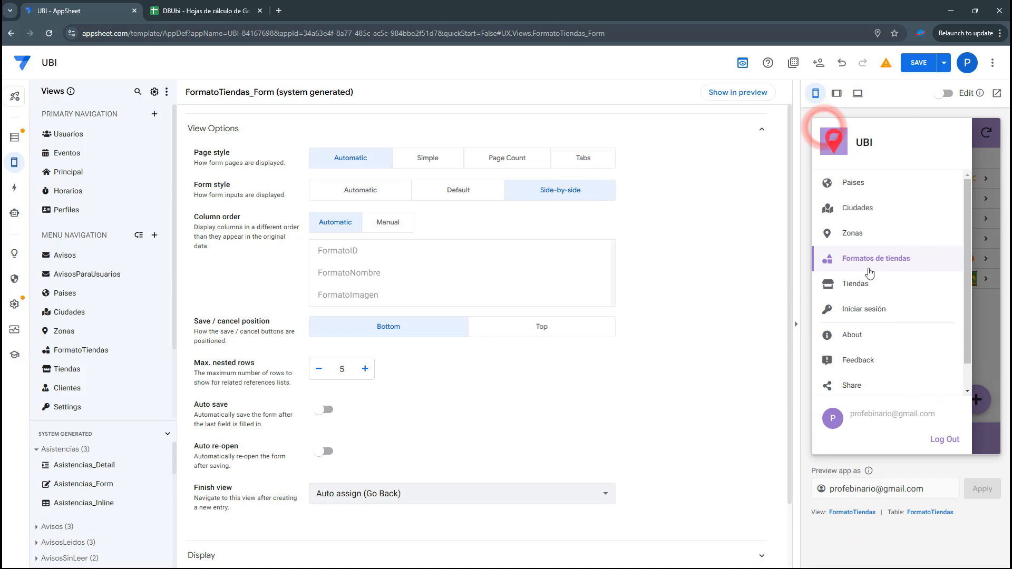
pyautogui.click(850, 285)
pyautogui.click(980, 401)
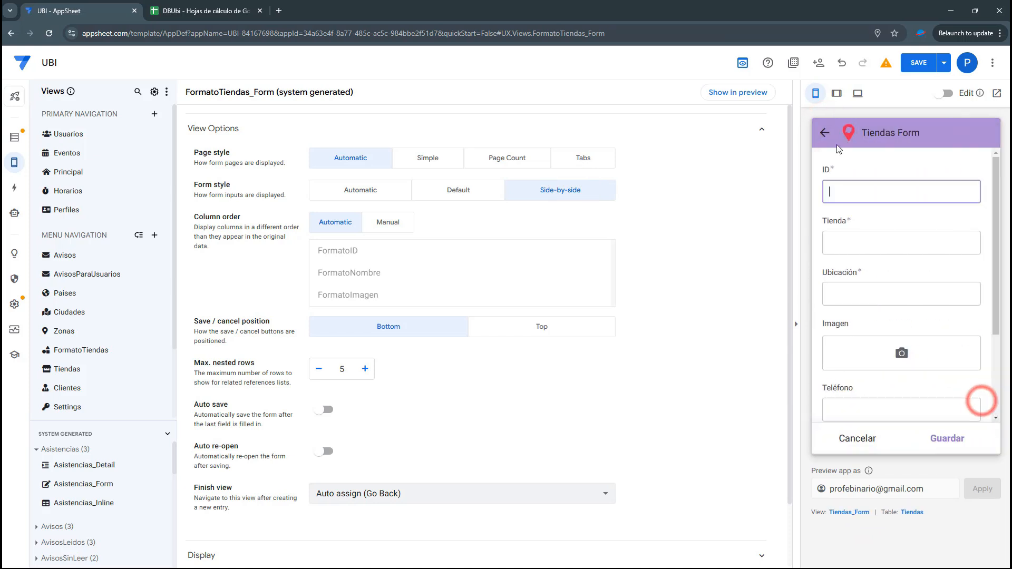
pyautogui.click(849, 512)
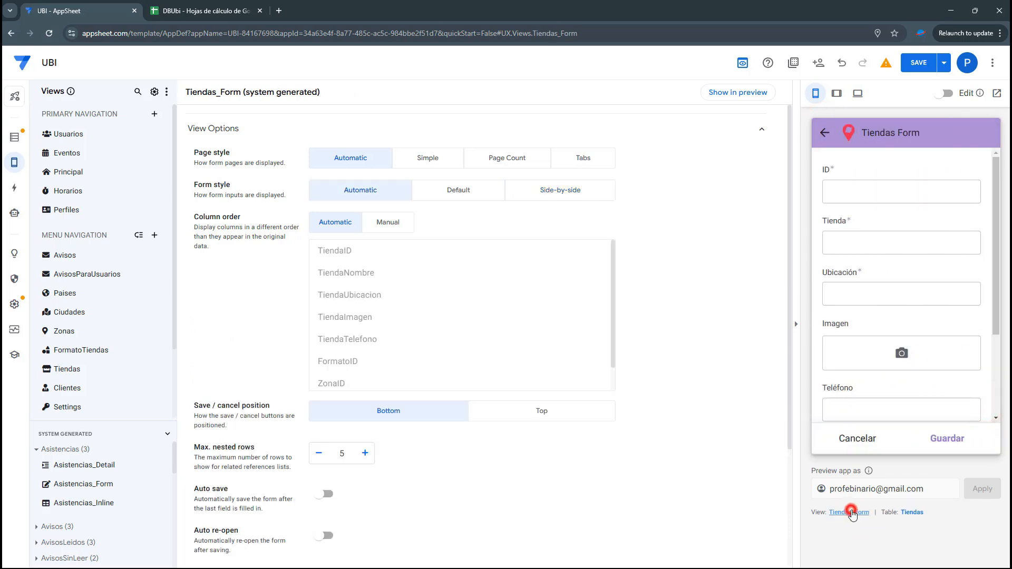
pyautogui.click(563, 195)
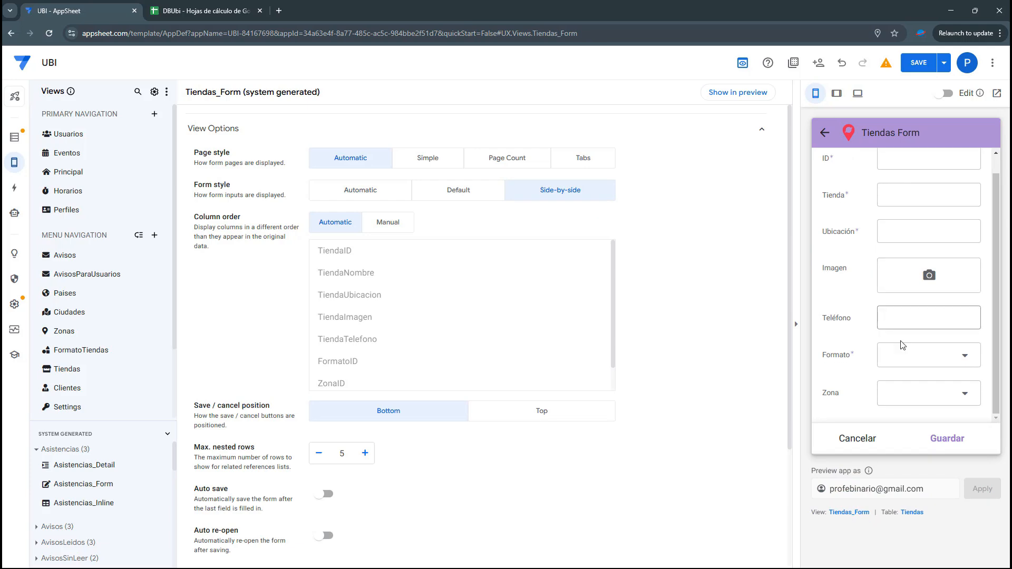
# - Make the ZonaID column required in the Tiendas table and save the app
pyautogui.scroll(-1, 907, 316)
pyautogui.click(912, 513)
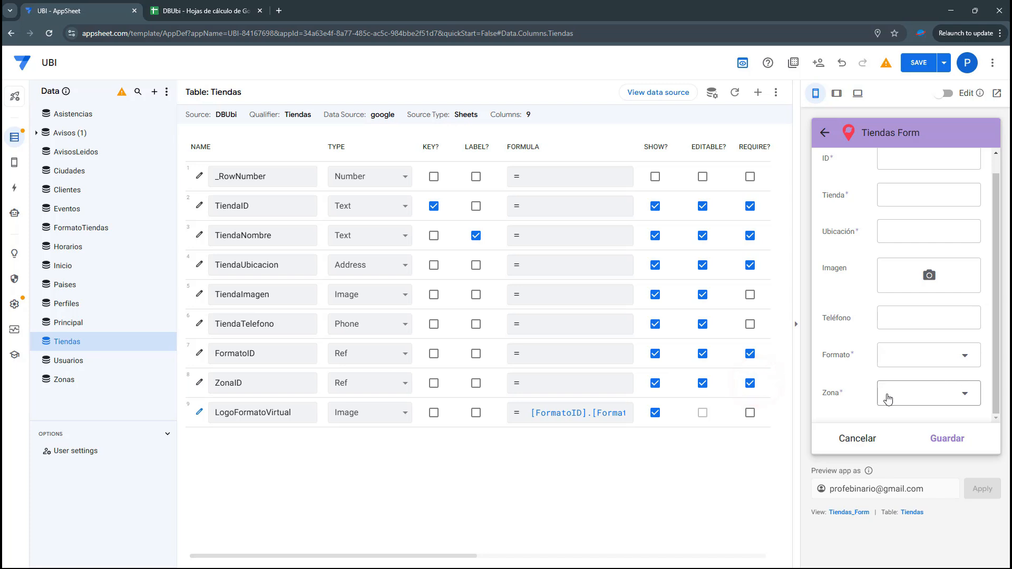
pyautogui.click(919, 62)
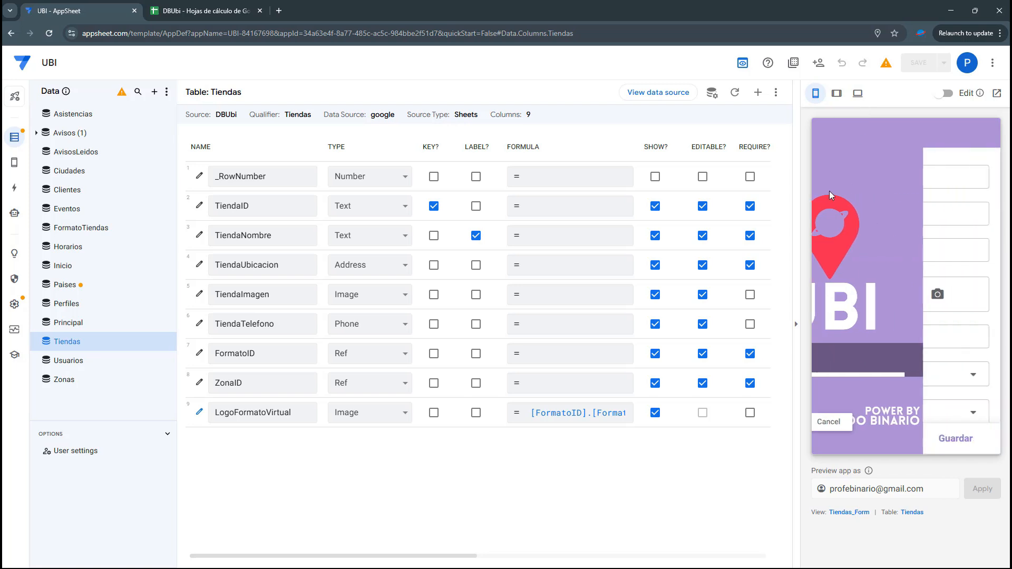
# - Open the Walmart Los Pinos store's details in the preview and set the Tiendas_Detail display mode to Side-by-side
pyautogui.click(818, 136)
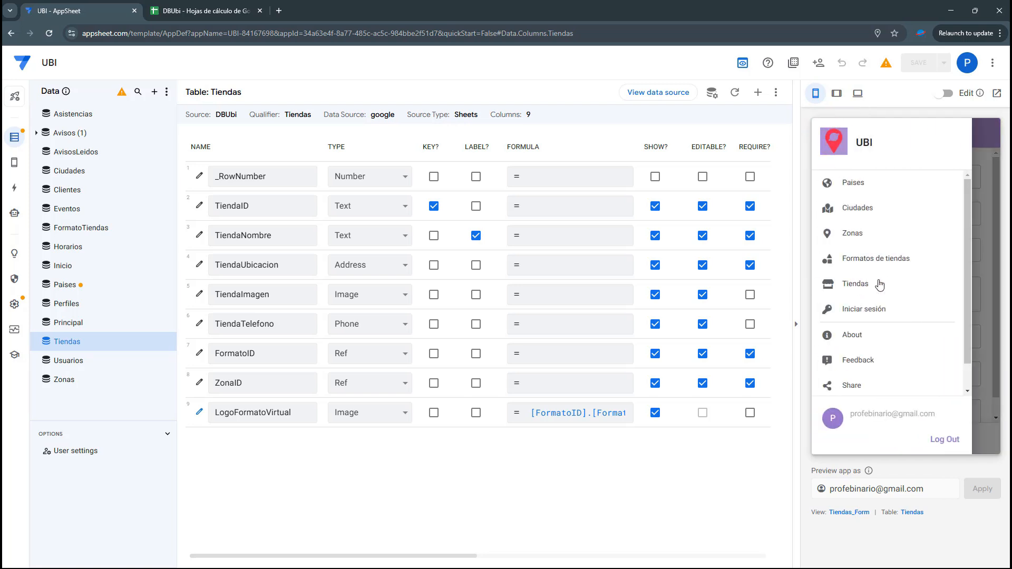
pyautogui.click(860, 285)
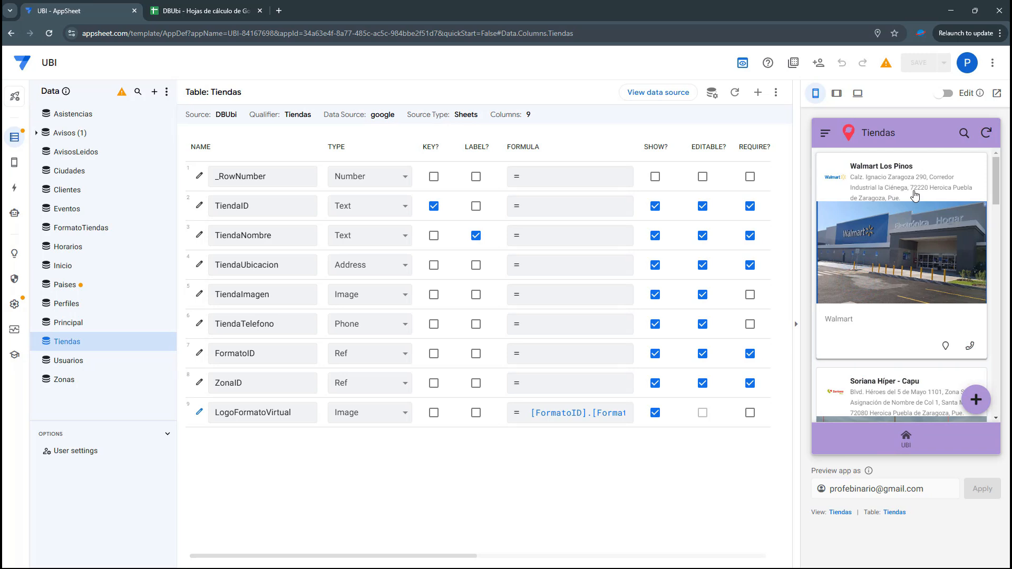
pyautogui.click(915, 195)
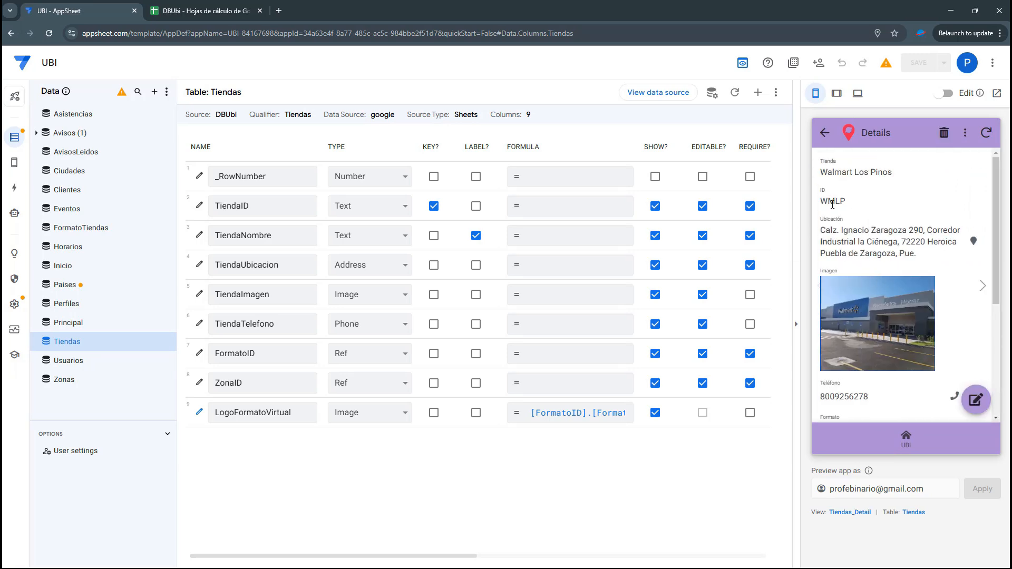
pyautogui.scroll(-5, 927, 301)
pyautogui.scroll(5, 926, 305)
pyautogui.scroll(-1, 918, 311)
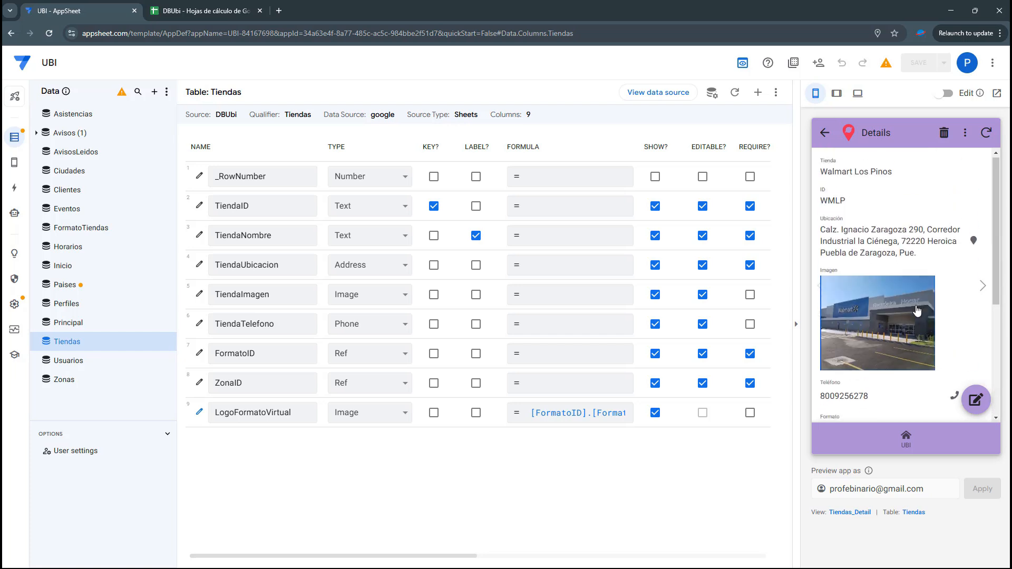
pyautogui.click(853, 513)
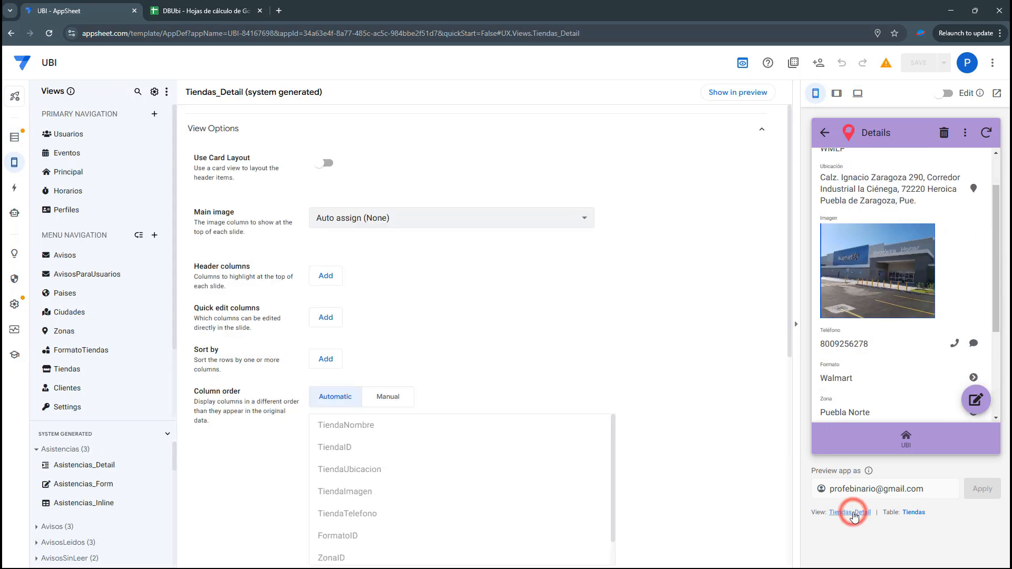
pyautogui.scroll(-2, 370, 308)
pyautogui.scroll(2, 370, 309)
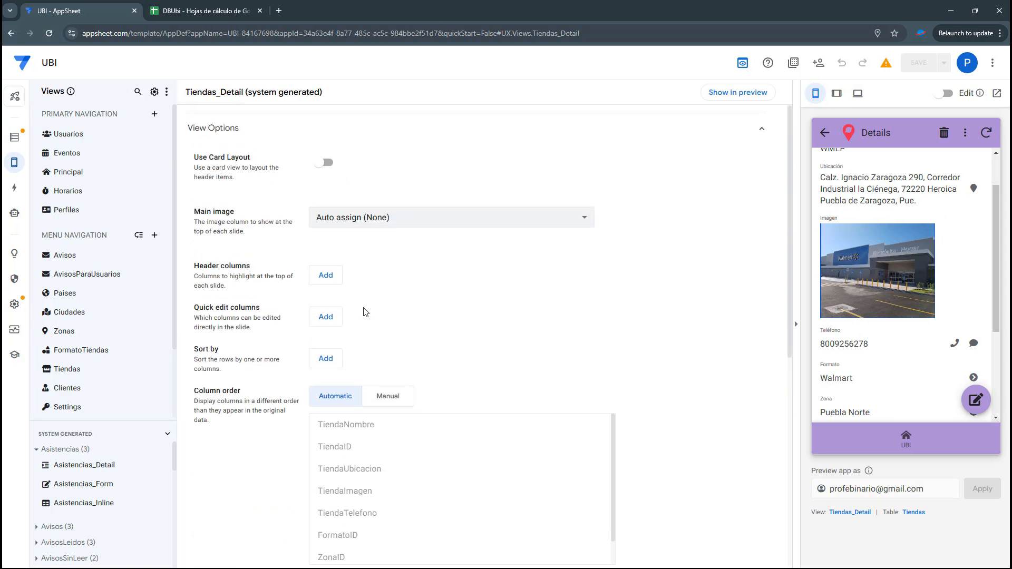
pyautogui.scroll(-4, 475, 342)
pyautogui.click(594, 380)
pyautogui.scroll(2, 631, 204)
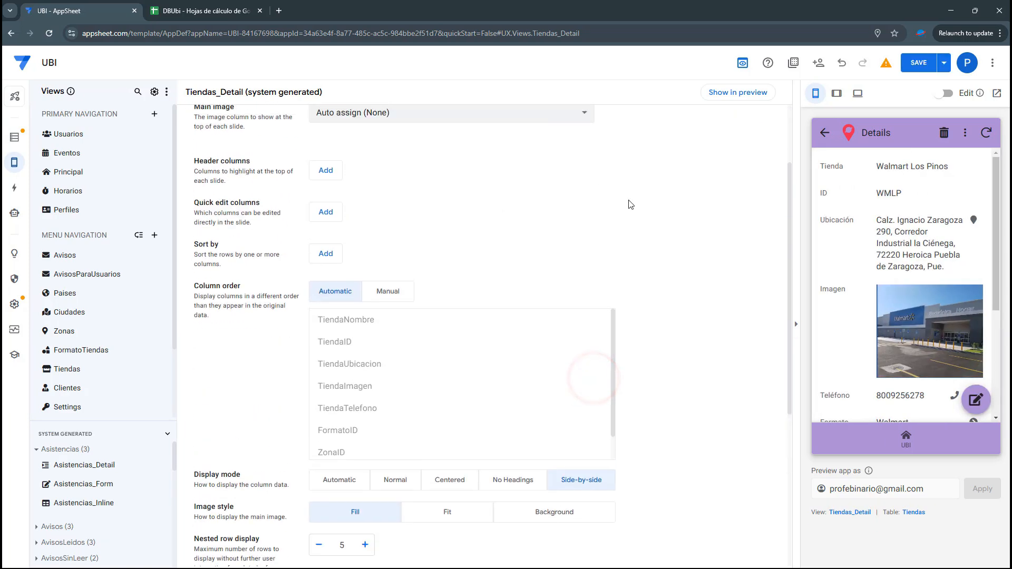
# - Check the side-by-side store details in the preview, moving back and forth between the store records
pyautogui.scroll(-3, 871, 322)
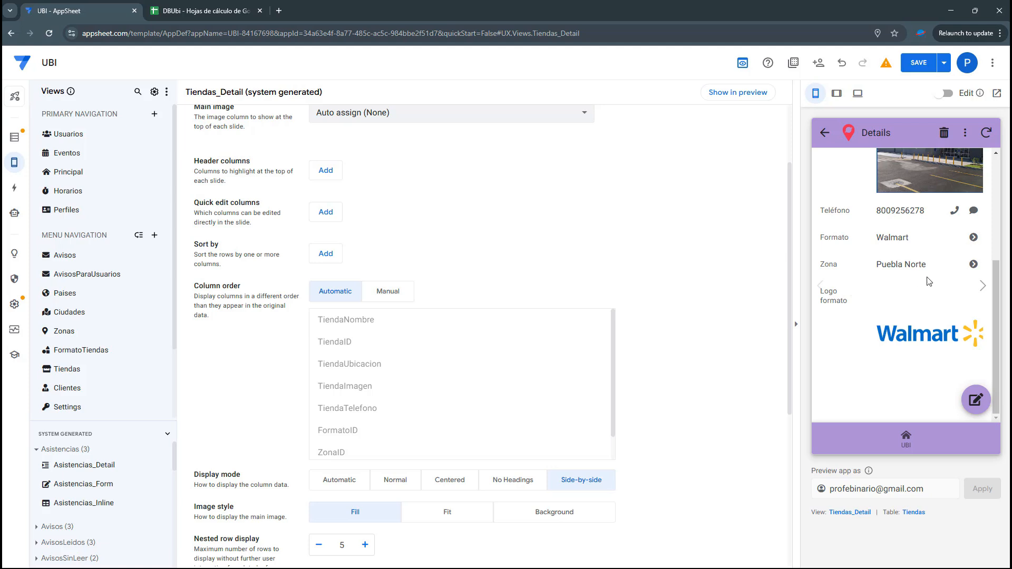
pyautogui.click(984, 289)
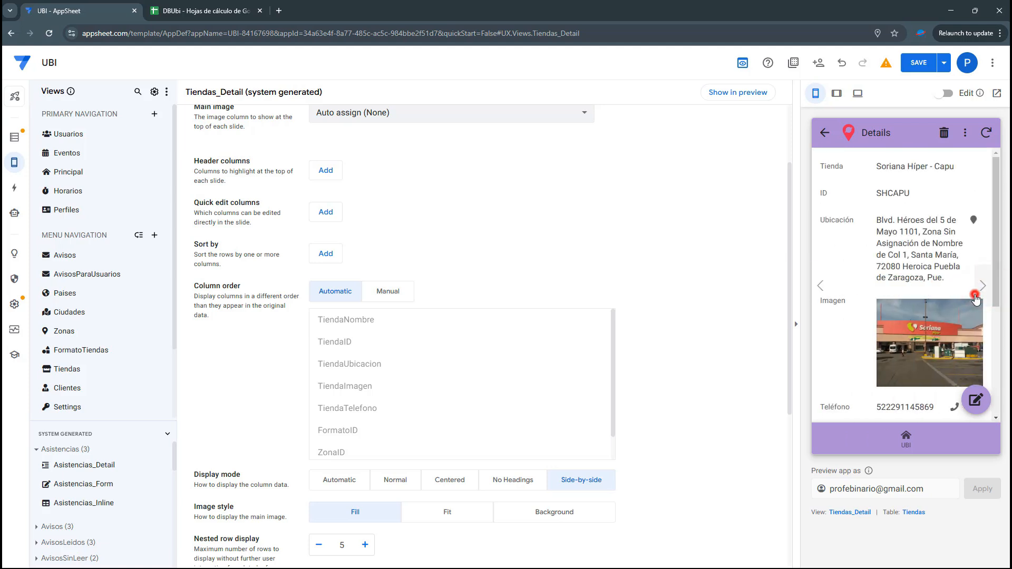
pyautogui.click(983, 294)
pyautogui.click(983, 295)
pyautogui.click(826, 289)
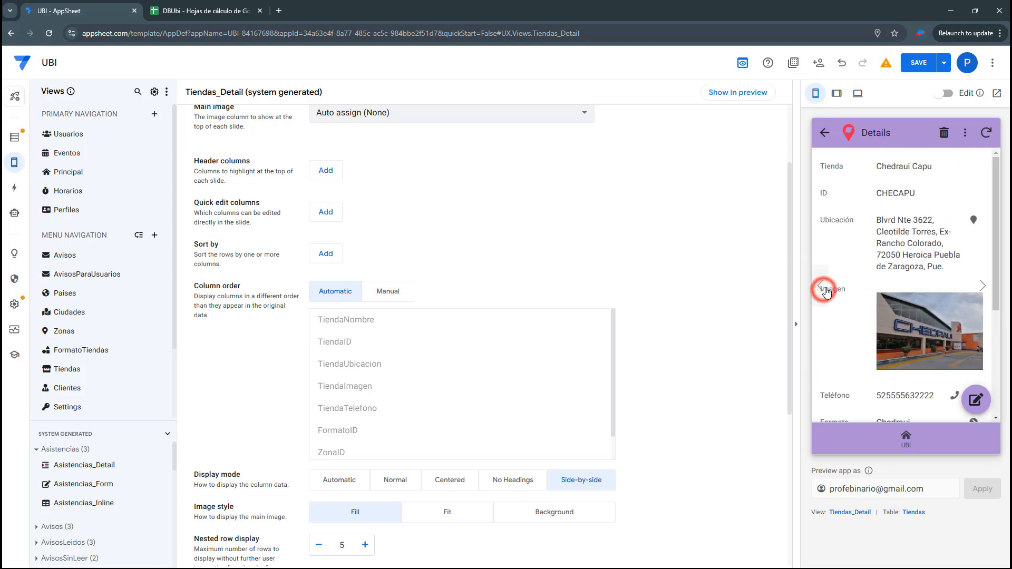
pyautogui.click(826, 289)
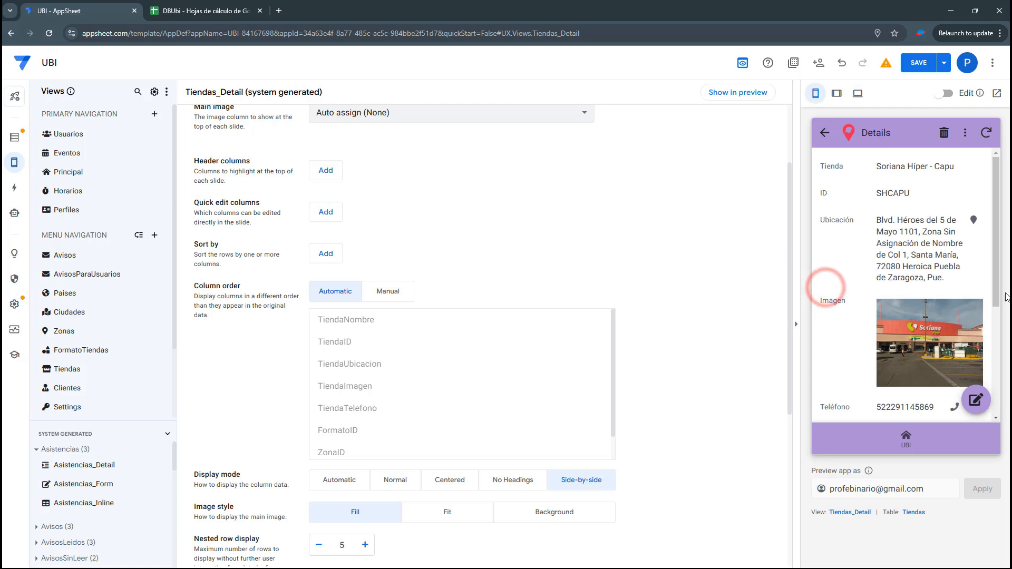
pyautogui.click(984, 287)
pyautogui.click(984, 288)
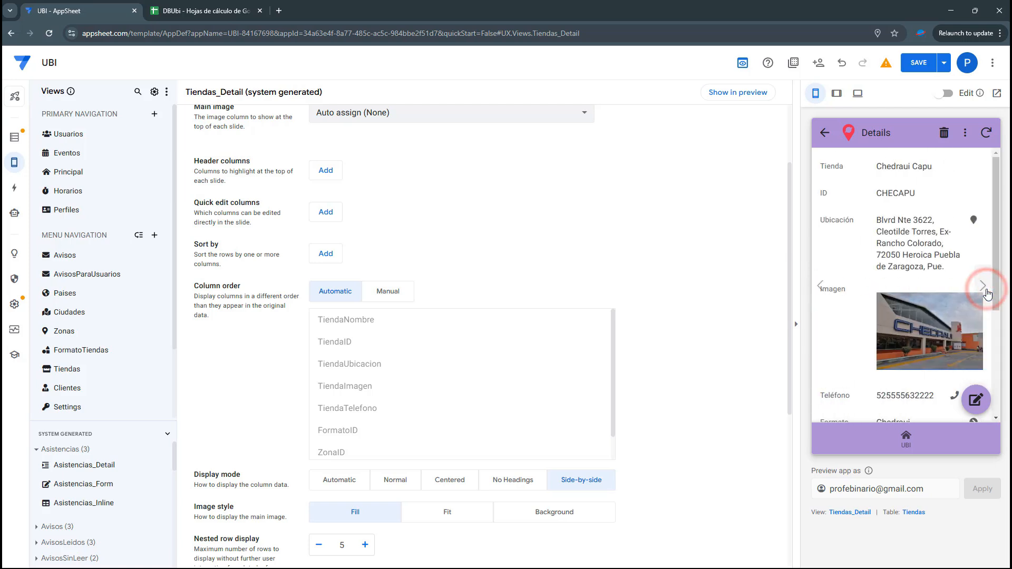
pyautogui.click(984, 287)
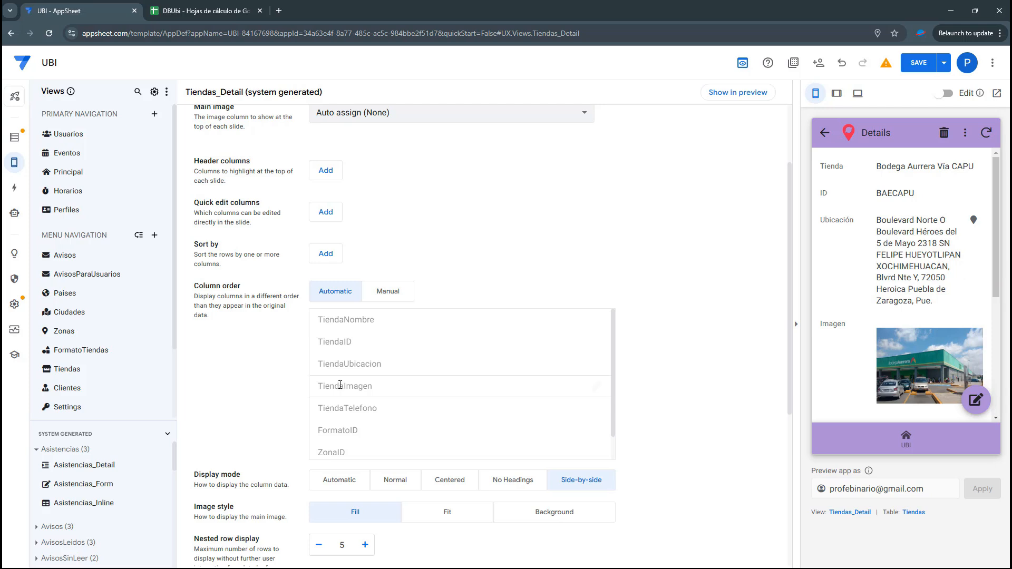
# - Turn off slideshow mode for the Tiendas_Detail view and check the store's details in the preview
pyautogui.scroll(-5, 316, 369)
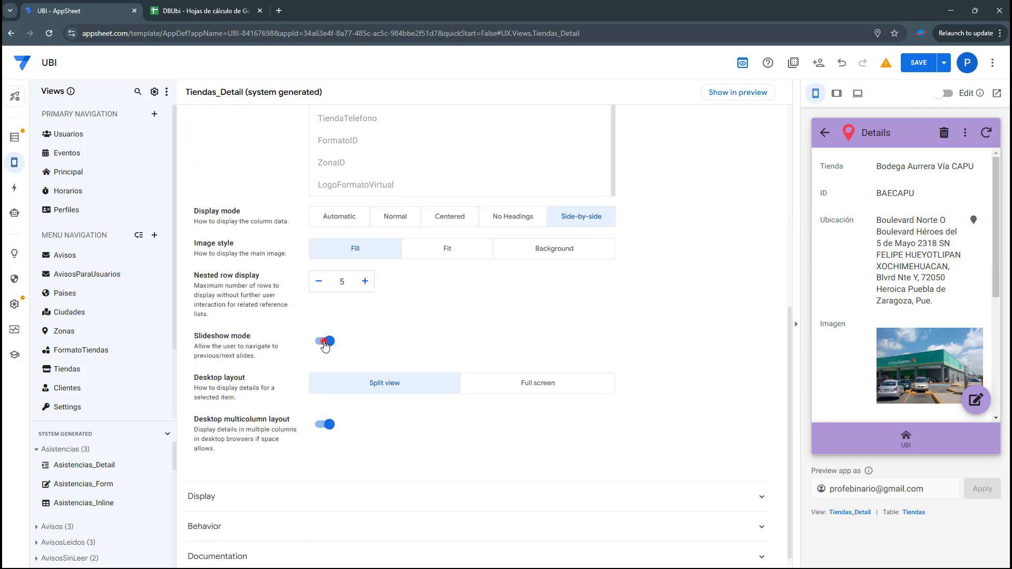
pyautogui.click(325, 343)
pyautogui.scroll(-4, 912, 287)
pyautogui.scroll(1, 912, 287)
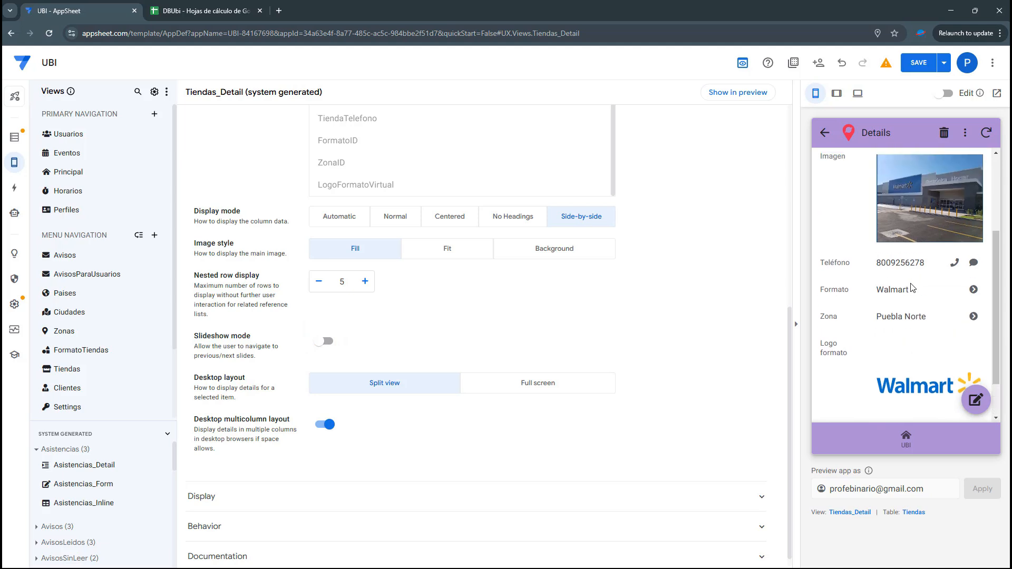
# - Manually order the Tiendas_Detail columns as TiendaID, TiendaNombre, TiendaUbicacion, TiendaTelefono, FormatoID, ZonaID, TiendaImagen, remove LogoFormatoVirtual, and preview at tablet size
pyautogui.scroll(3, 912, 287)
pyautogui.scroll(5, 642, 271)
pyautogui.click(384, 290)
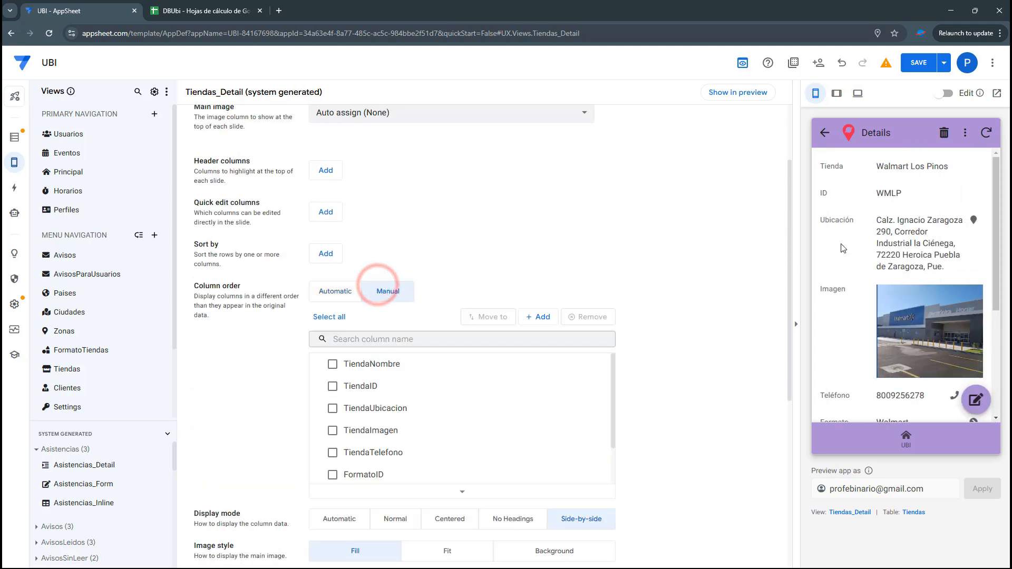
pyautogui.click(834, 97)
pyautogui.moveTo(312, 389); pyautogui.dragTo(315, 364)
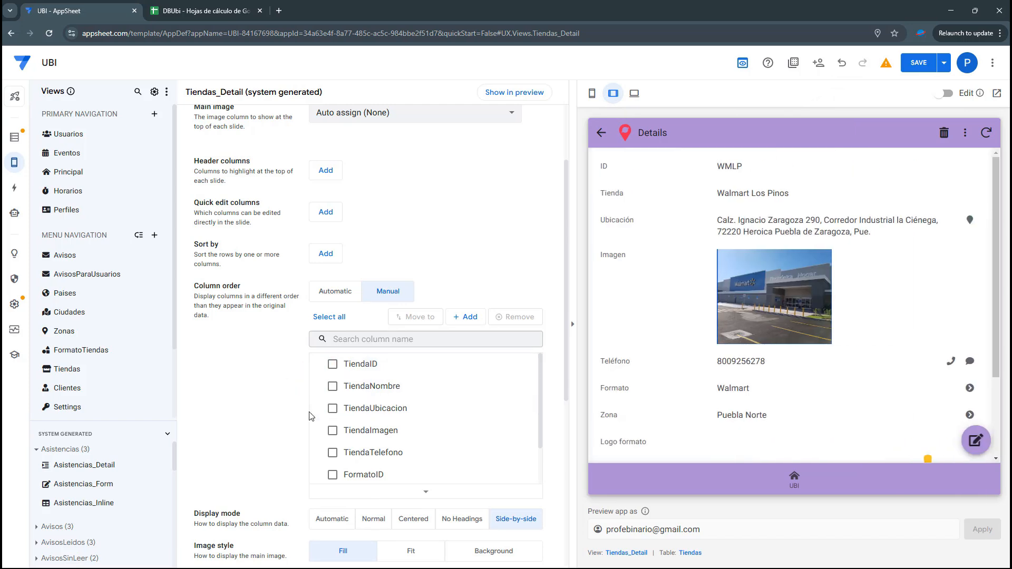
pyautogui.moveTo(318, 425); pyautogui.dragTo(315, 448)
pyautogui.click(528, 472)
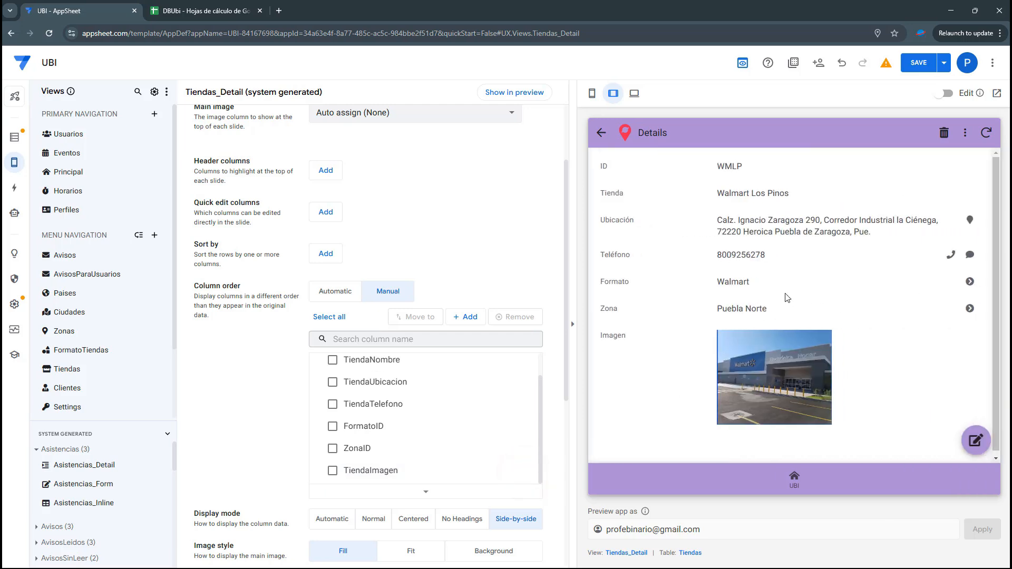
# - Move FormatoID below ZonaID in the Tiendas_Detail column order, open the app's actions, and check a related-record link in the preview
pyautogui.moveTo(318, 426); pyautogui.dragTo(323, 449)
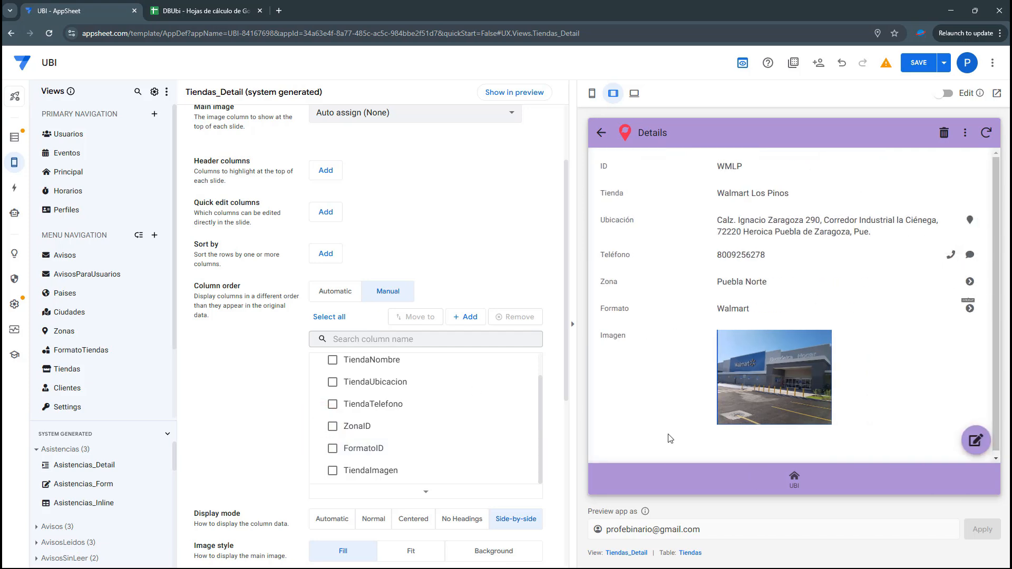
pyautogui.click(14, 194)
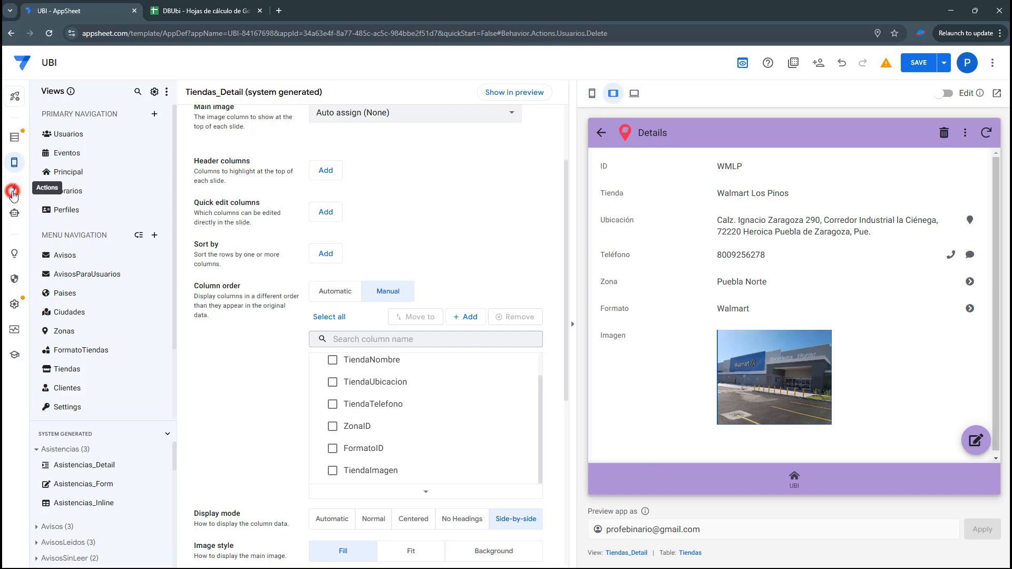
pyautogui.click(965, 288)
pyautogui.click(603, 135)
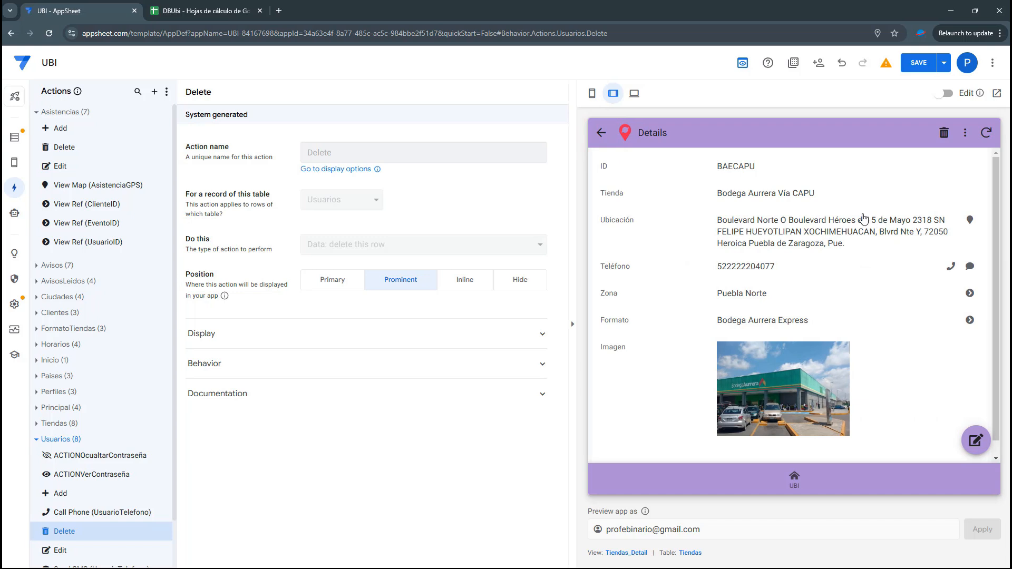
# - Set the position of the Zonas table's View Ref (CiudadID) action to Hide
pyautogui.click(34, 113)
pyautogui.click(37, 302)
pyautogui.click(36, 318)
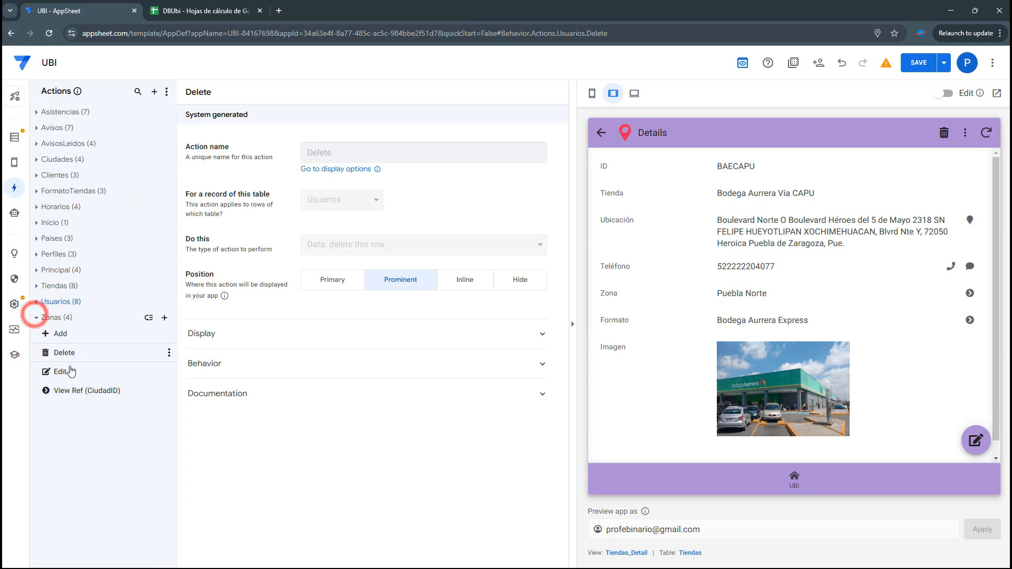
pyautogui.click(75, 390)
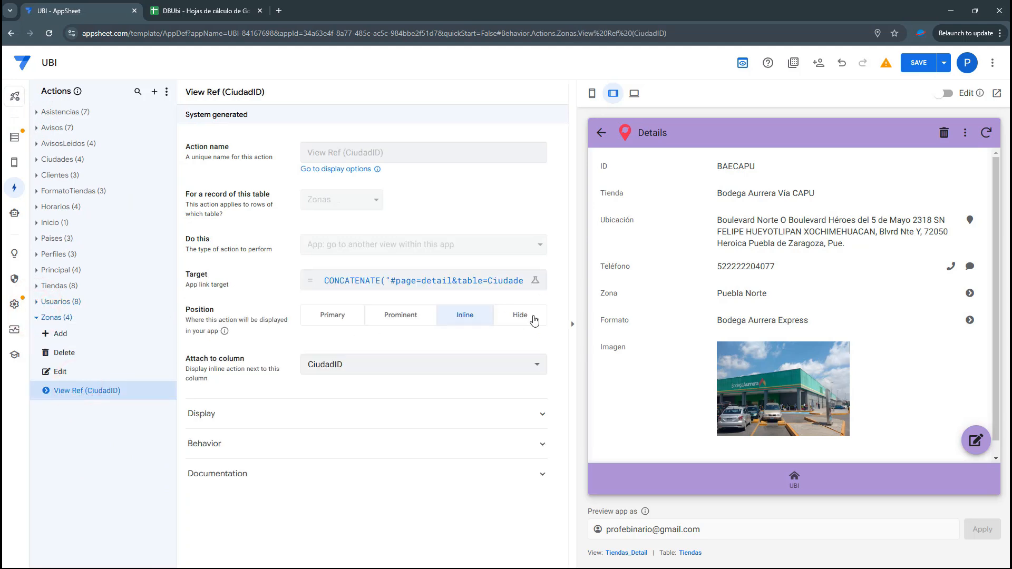
pyautogui.click(534, 318)
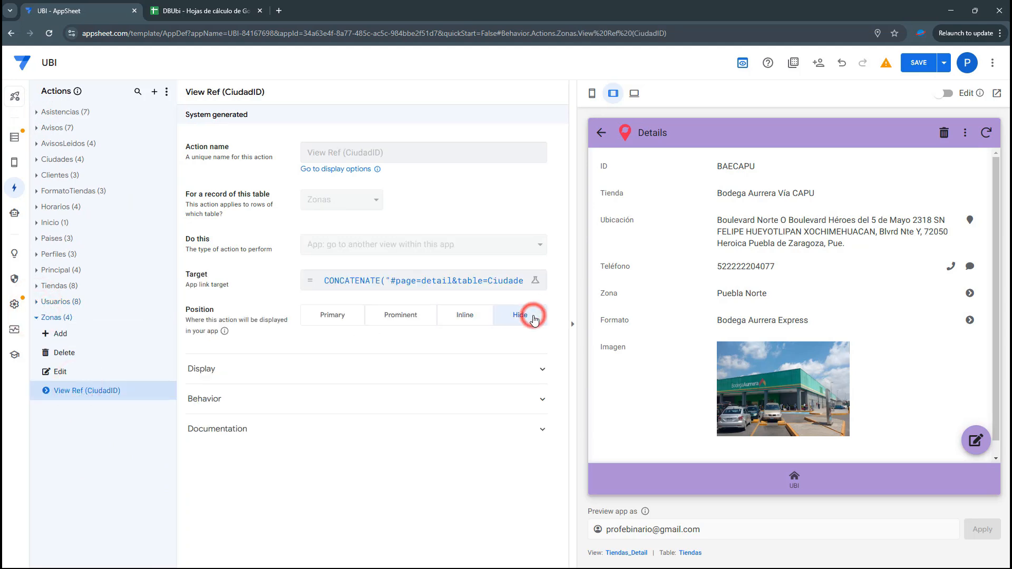
# - Set the Tiendas actions View Ref (FormatoID), View Ref (ZonaID) and Send SMS (TiendaTelefono) to the Hide position
pyautogui.click(39, 289)
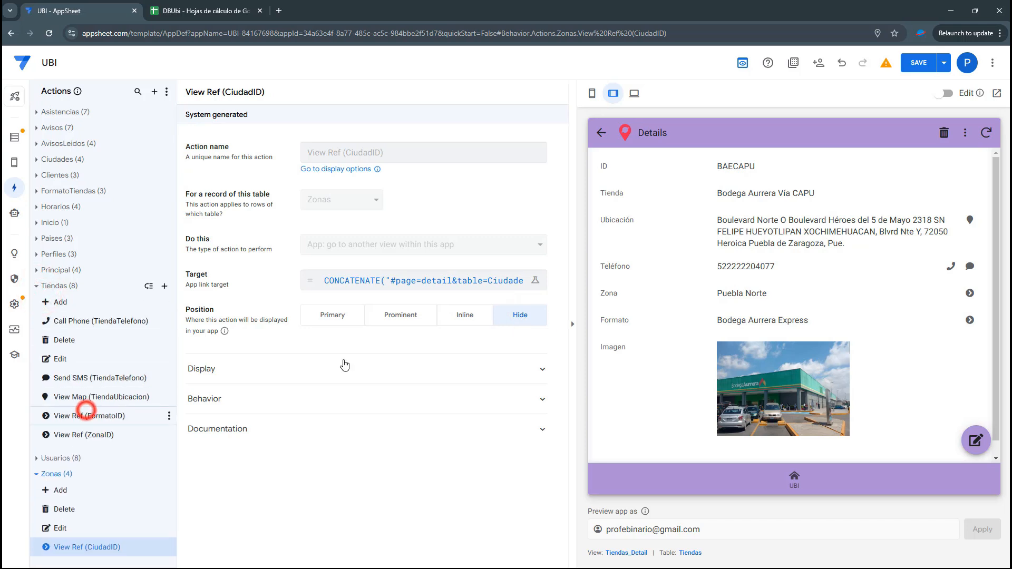
pyautogui.click(525, 316)
pyautogui.click(104, 430)
pyautogui.click(511, 318)
pyautogui.click(90, 376)
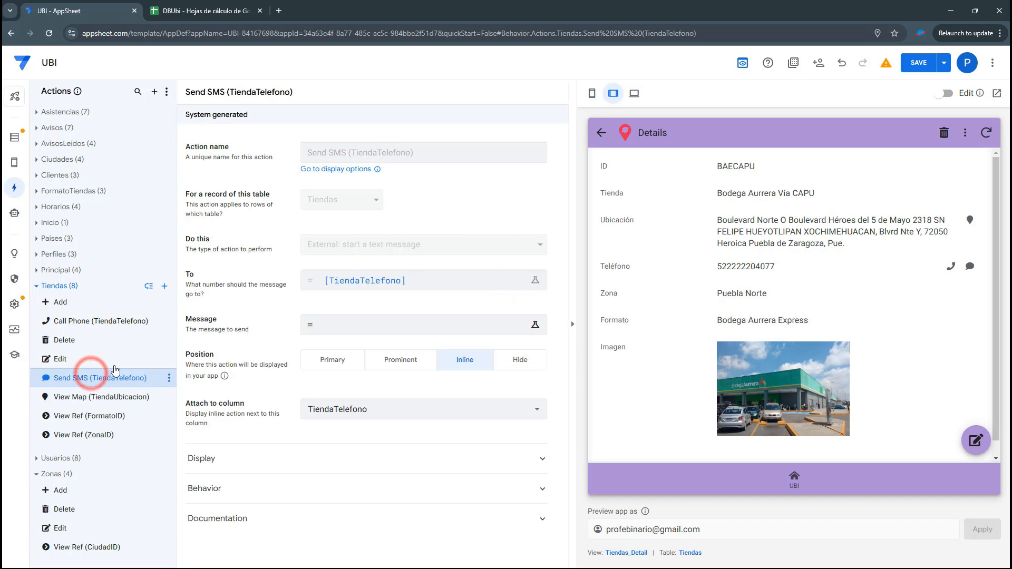
pyautogui.click(521, 361)
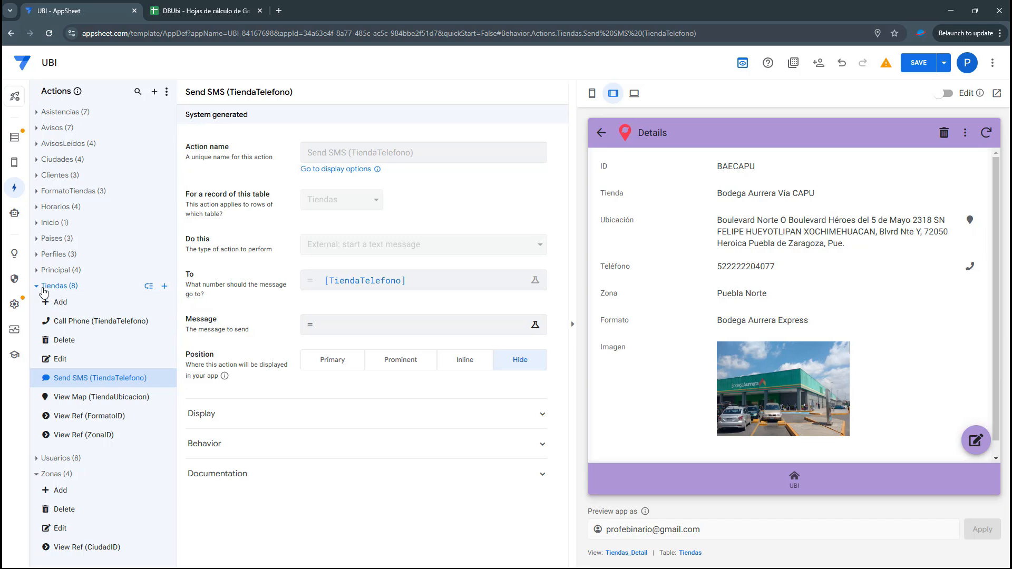
# - Look through the remaining tables' actions, set the Ciudades View Ref (PaisID) action to Hide, and save the app
pyautogui.click(32, 270)
pyautogui.click(29, 255)
pyautogui.click(42, 239)
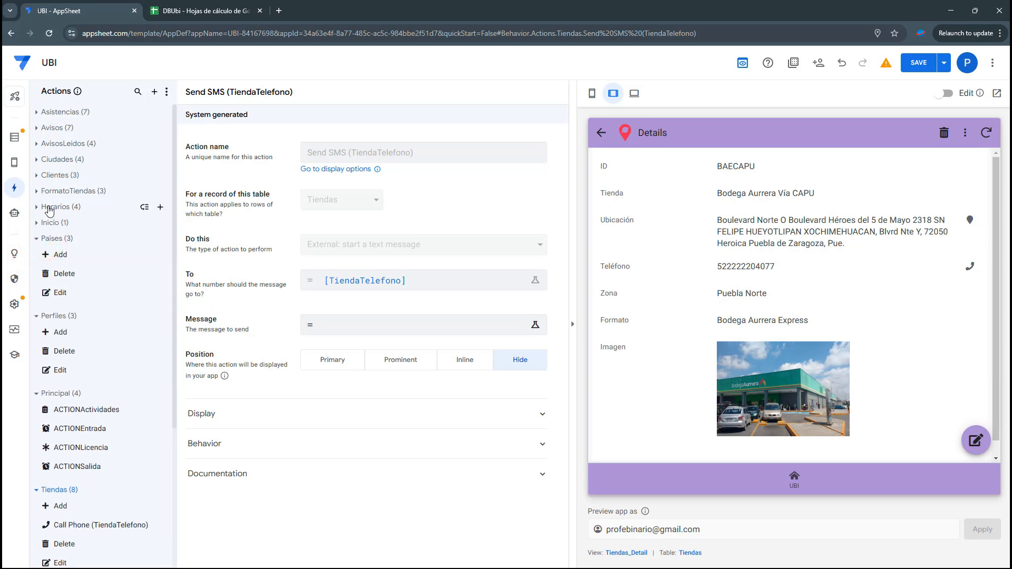
pyautogui.click(48, 192)
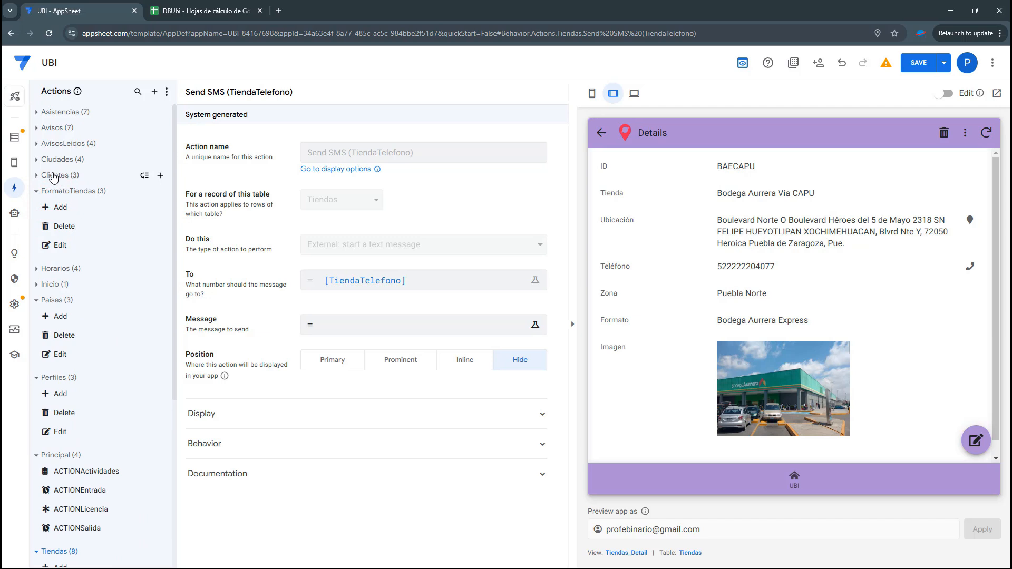
pyautogui.click(52, 161)
pyautogui.click(64, 236)
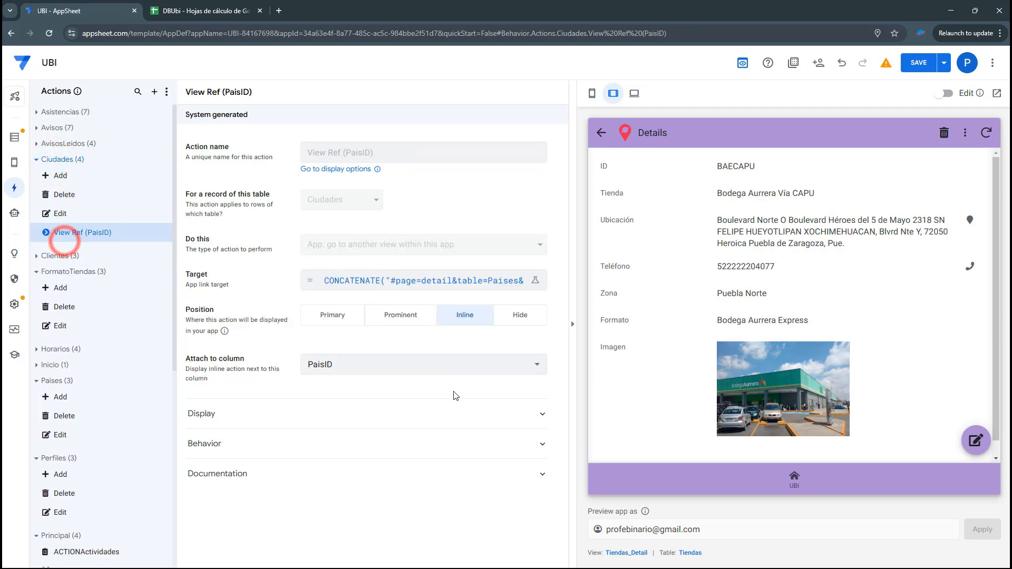
pyautogui.click(517, 315)
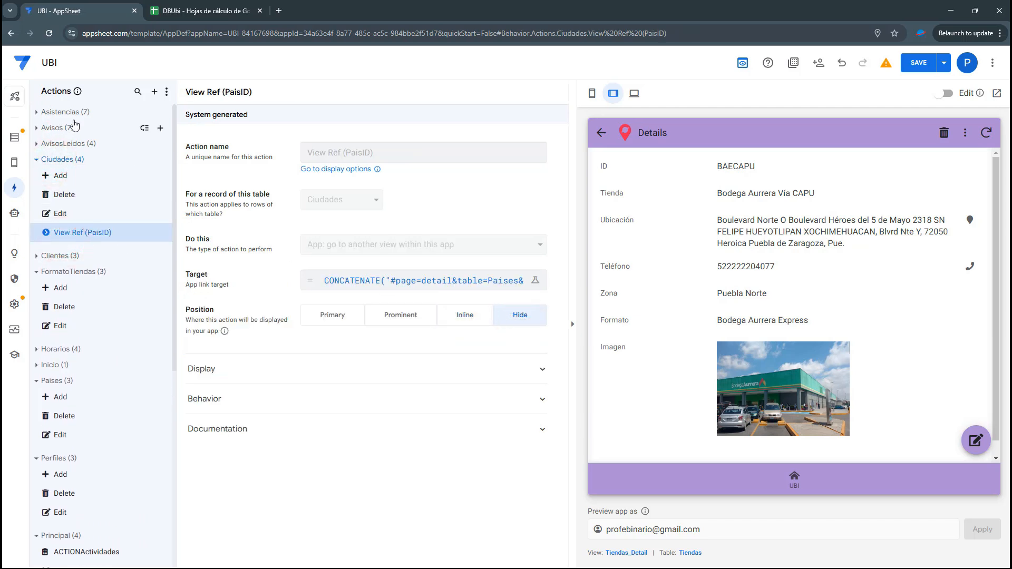
pyautogui.click(917, 62)
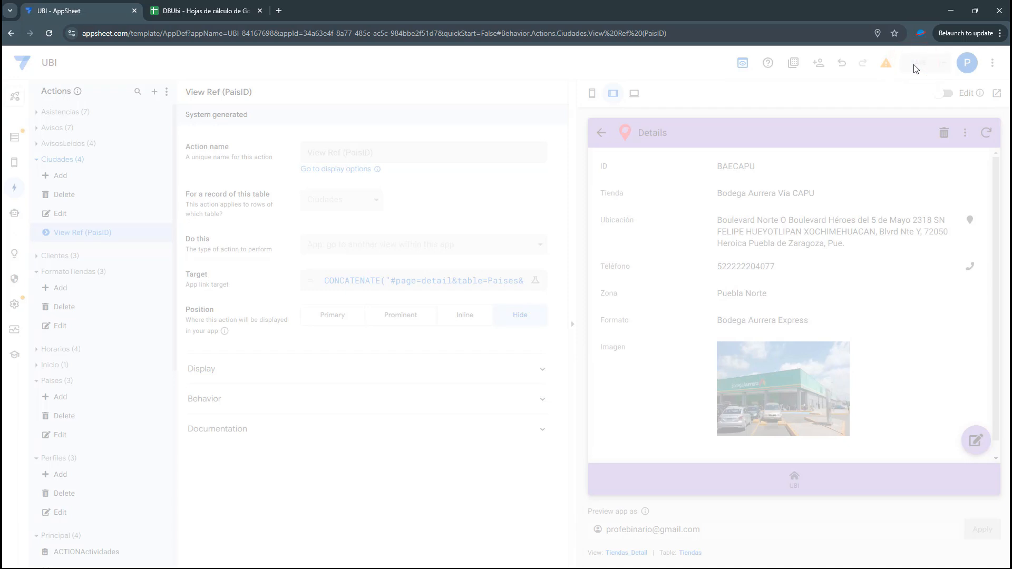